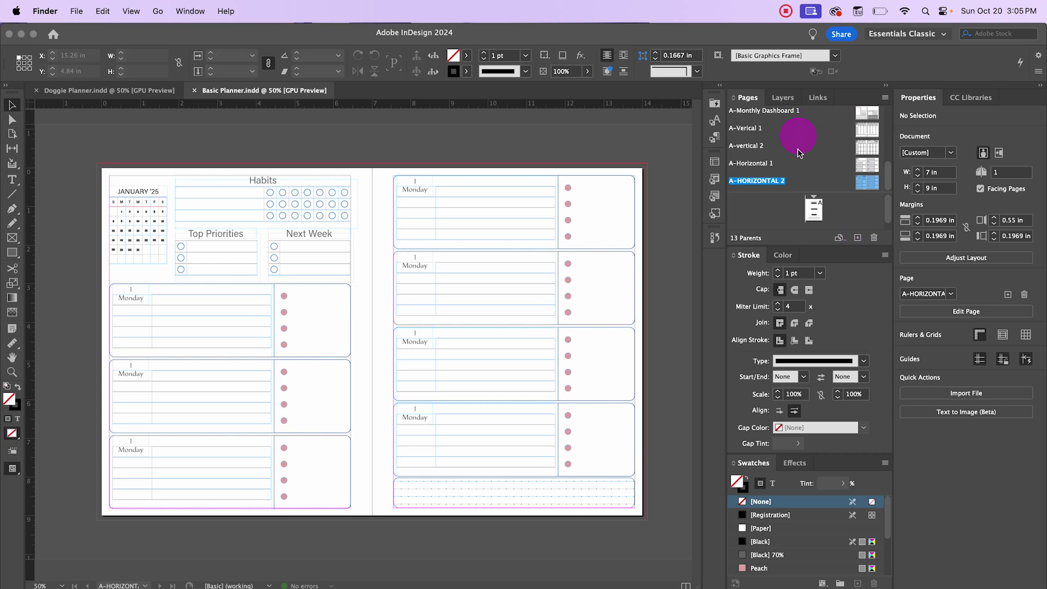
Add a new two-page parent spread after A-HORIZONTAL 2 and name it Hourly 1
left_click(863, 237)
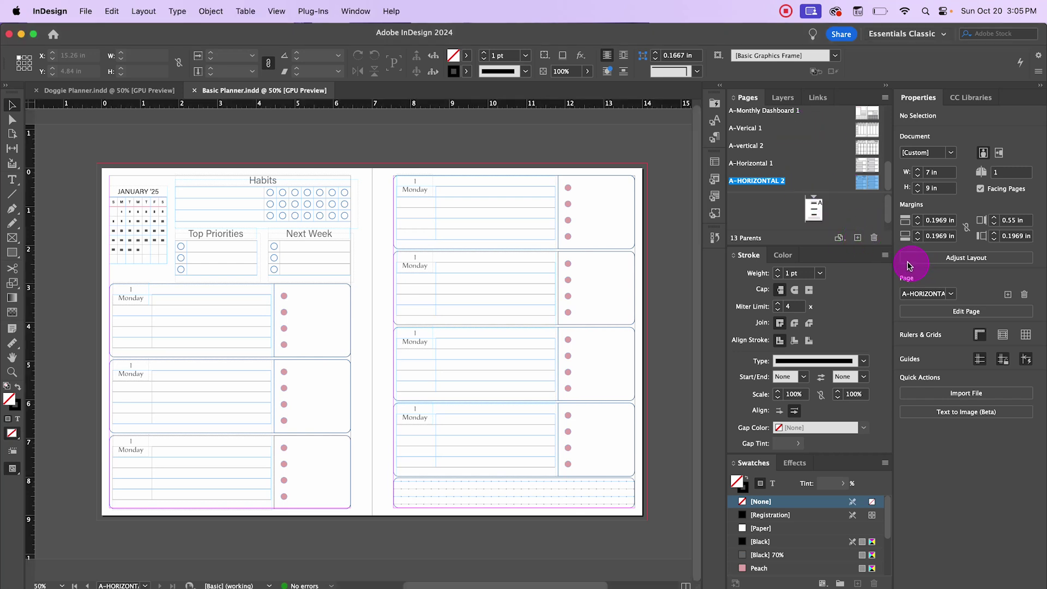
left_click(859, 238)
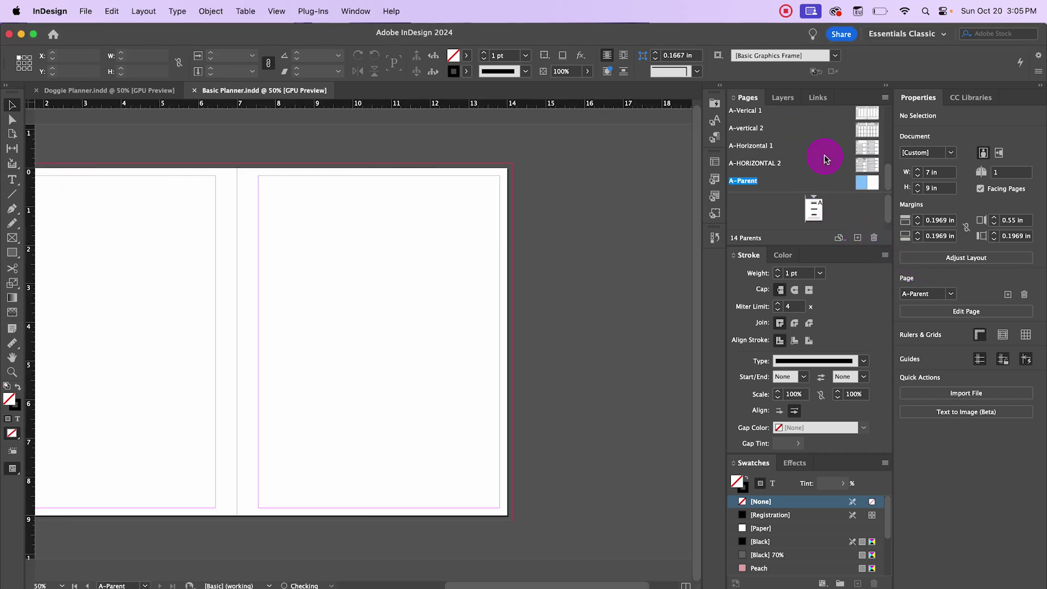
right_click(744, 183)
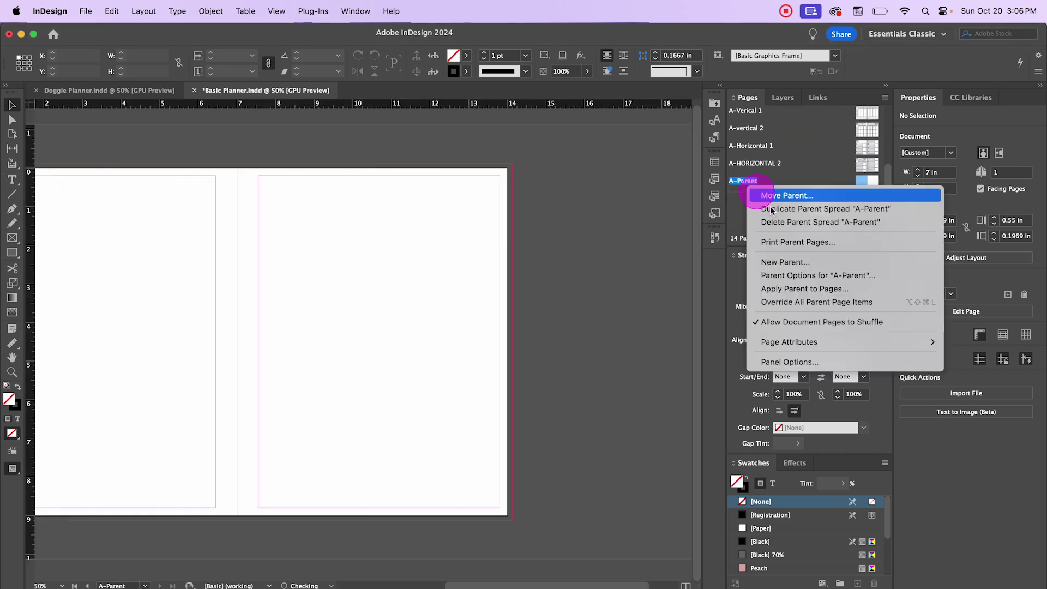
left_click(818, 276)
left_click_drag(512, 341, 447, 342)
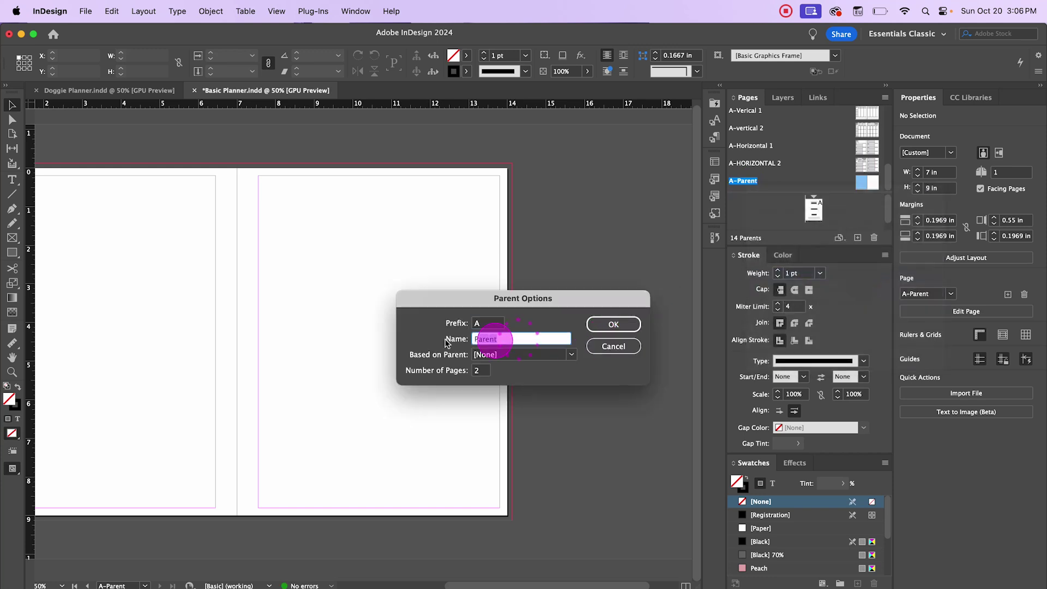
left_click(590, 352)
type("Hou")
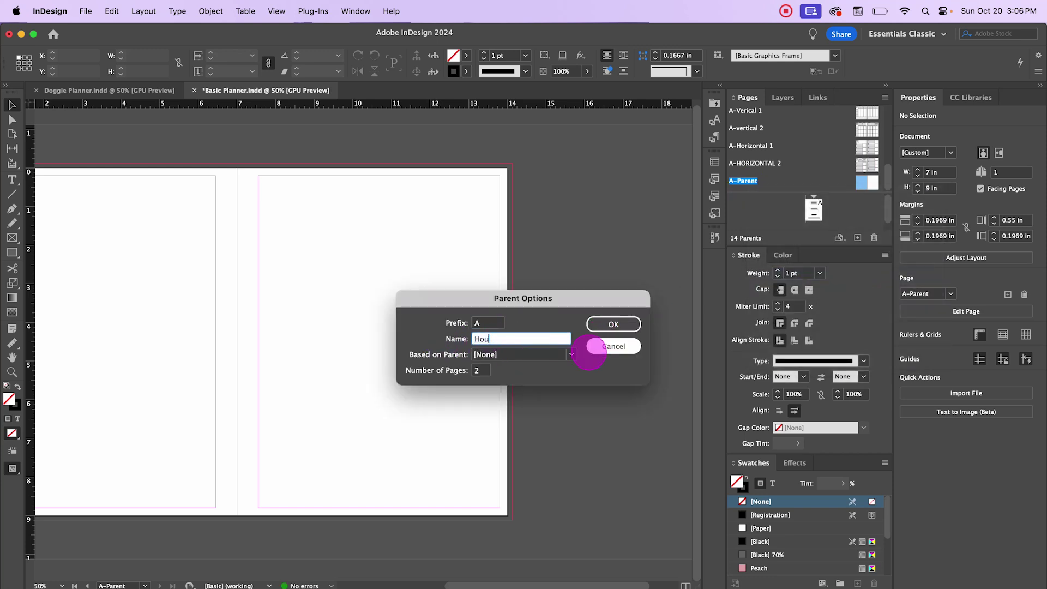
type("rly 1")
left_click(616, 323)
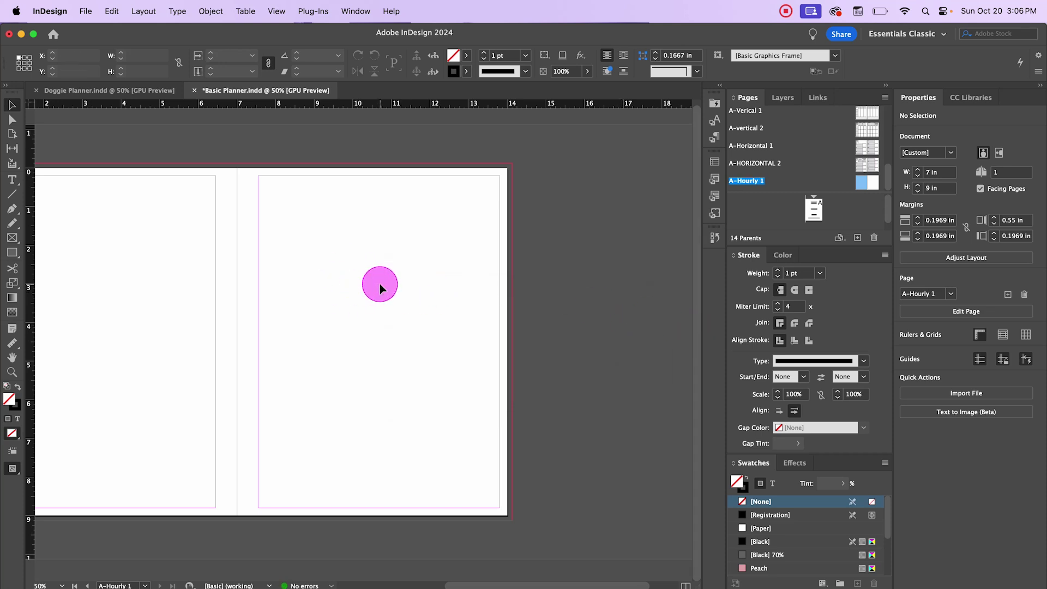
Create a table with 29 body rows and 1 column, about 1.5 in wide and 8 in tall, along the right page's inner margin
scroll(380, 284, "up", 2)
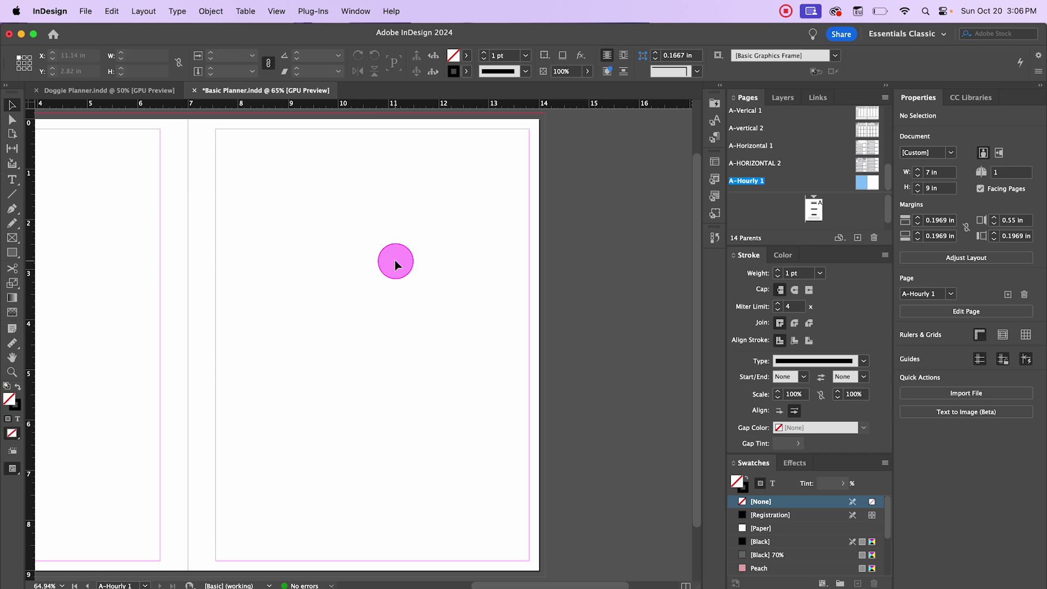
left_click(245, 10)
left_click(254, 34)
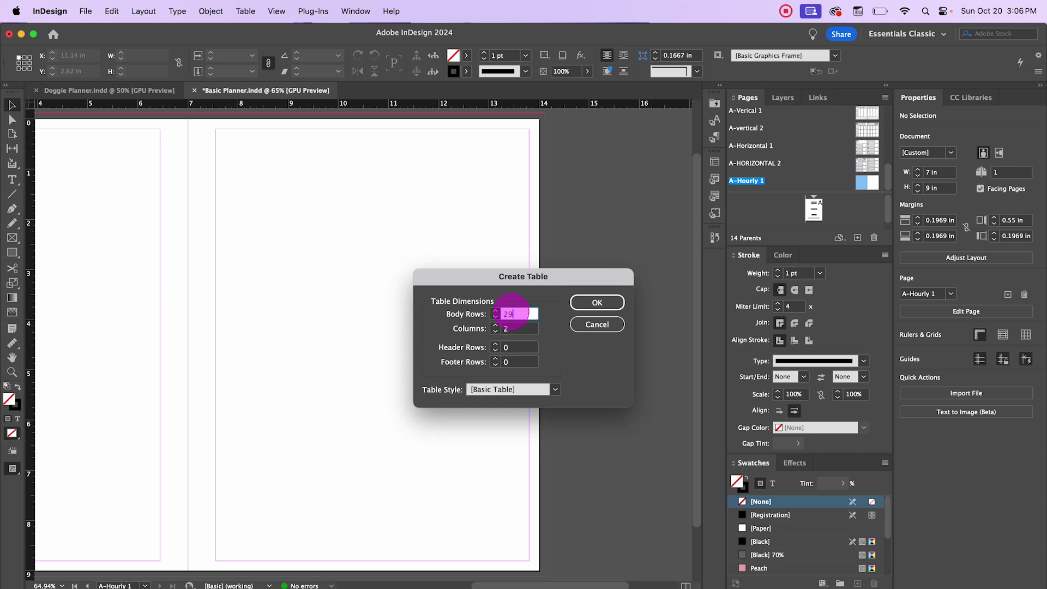
left_click(521, 329)
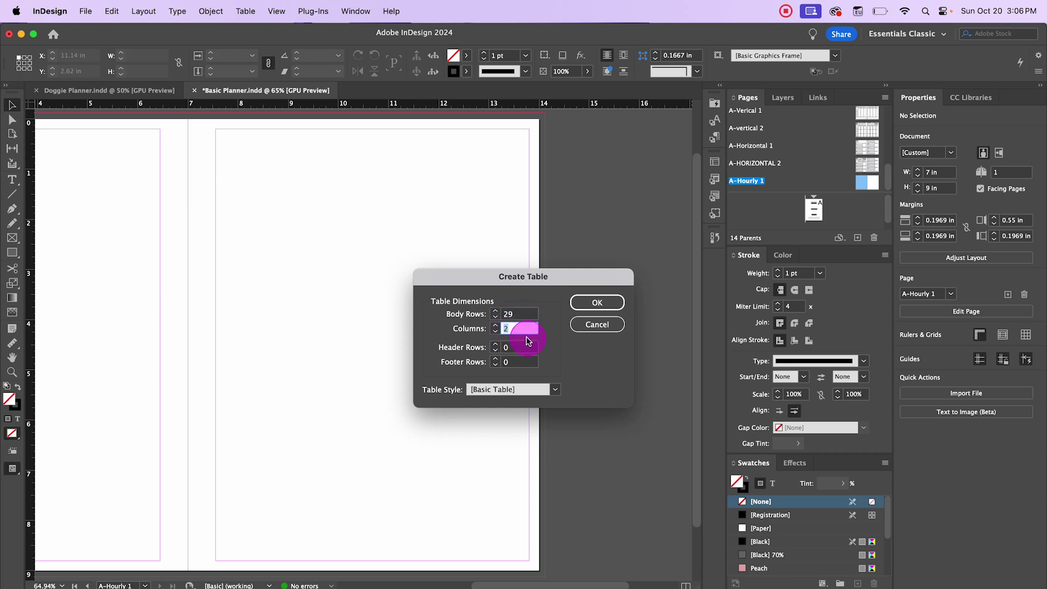
key("Return")
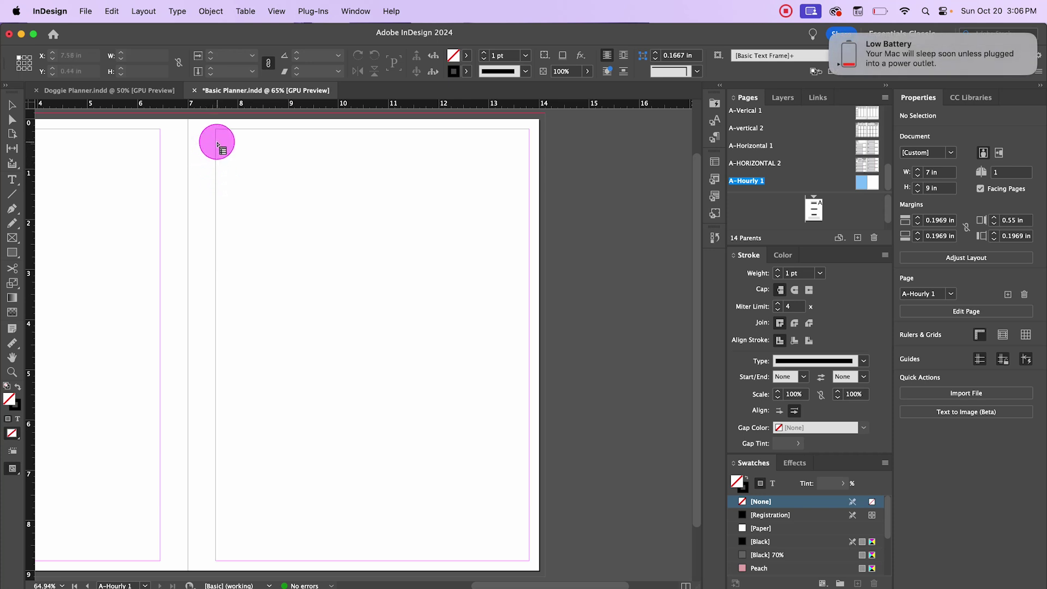
left_click_drag(216, 144, 293, 543)
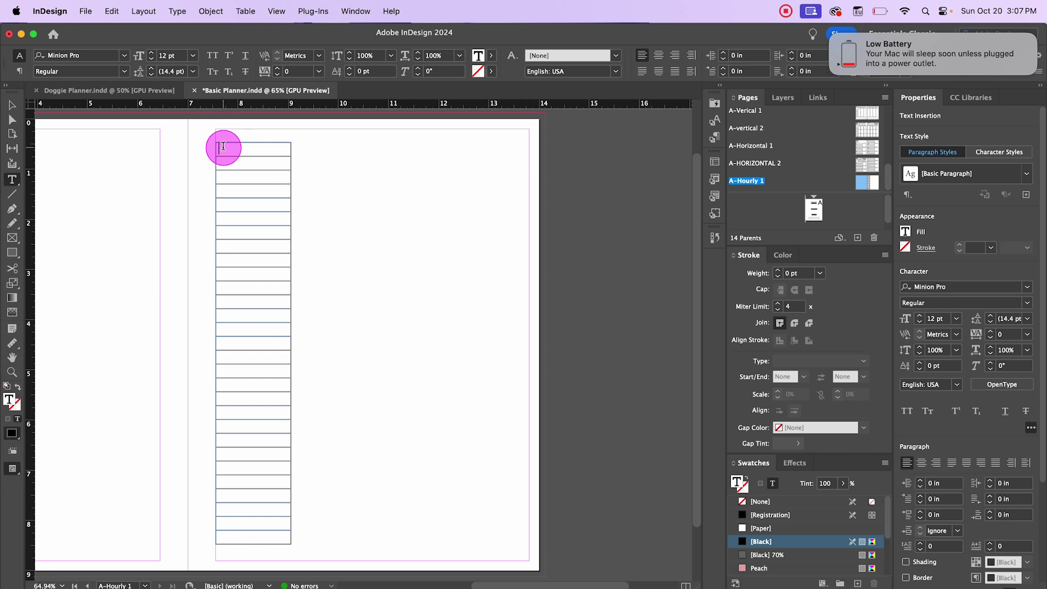
Apply the Lines cell style to every cell of the table
key("super+alt+a")
left_click(715, 179)
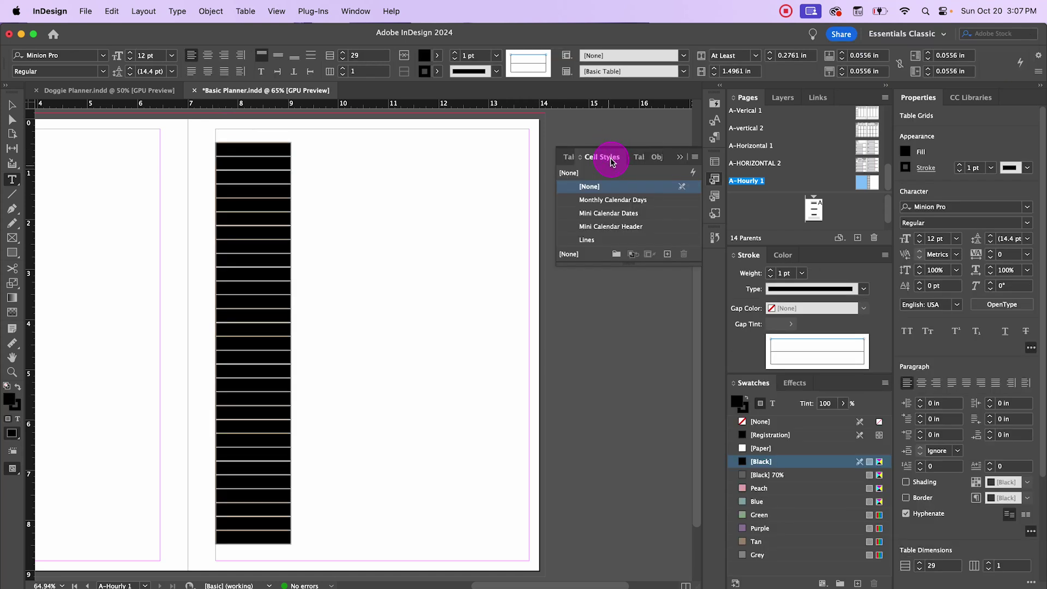
left_click(589, 240)
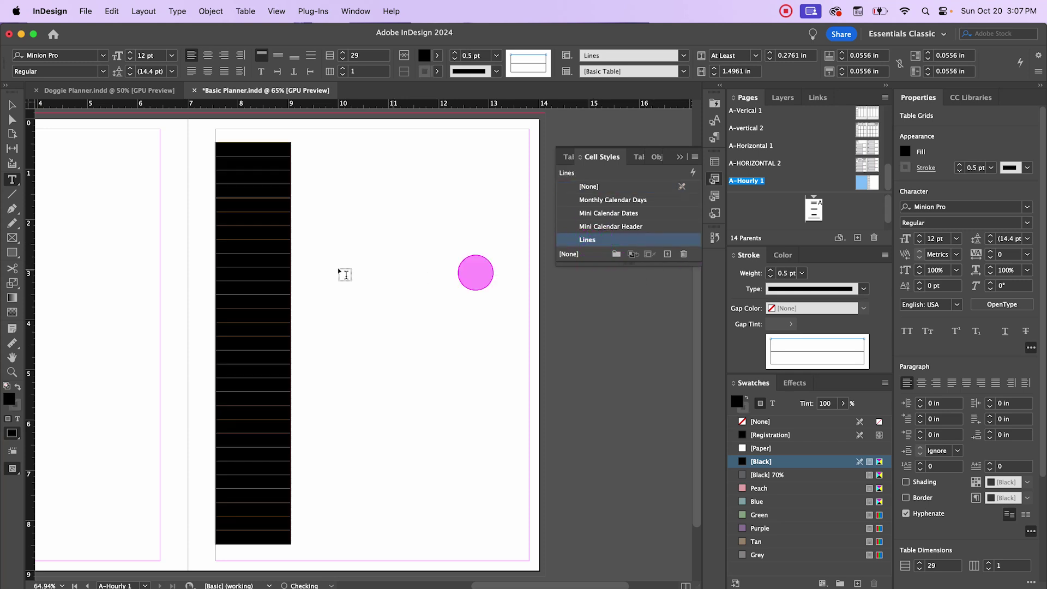
left_click(302, 224)
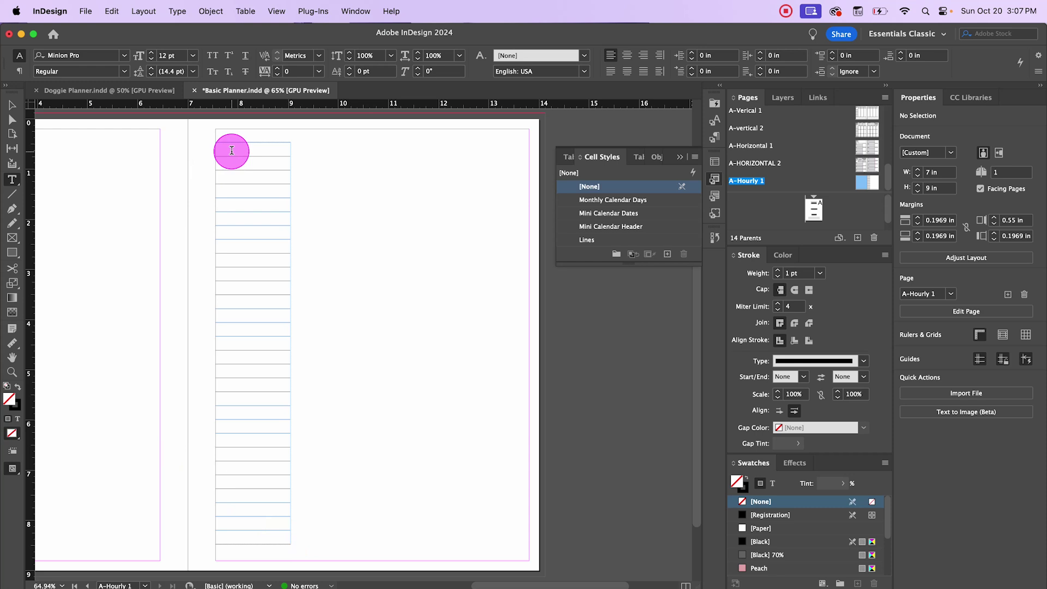
Set the height of all table rows to exactly 0.2756 in
scroll(232, 151, "up", 1)
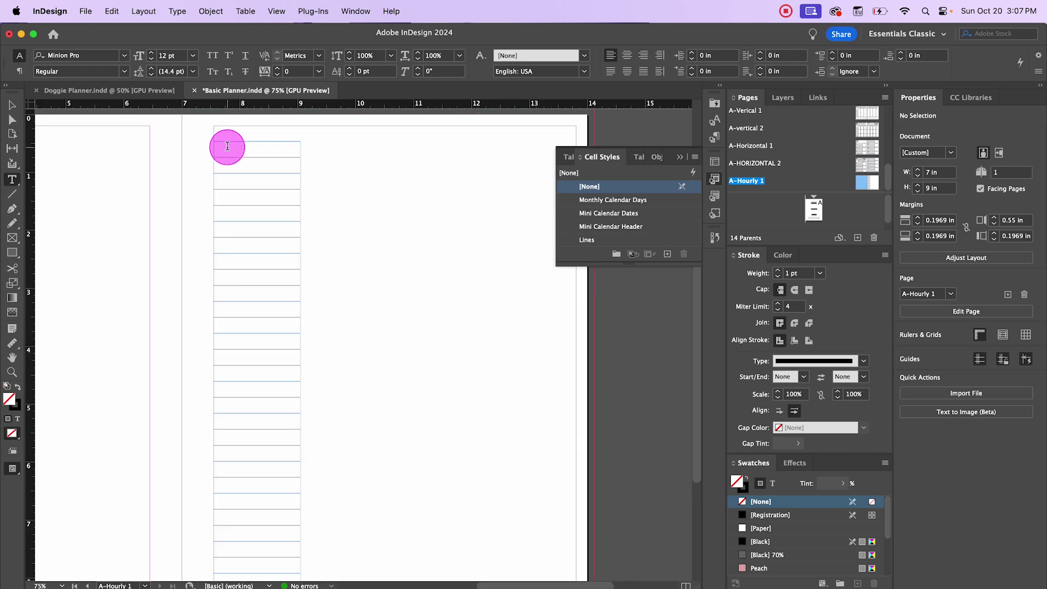
left_click(227, 146)
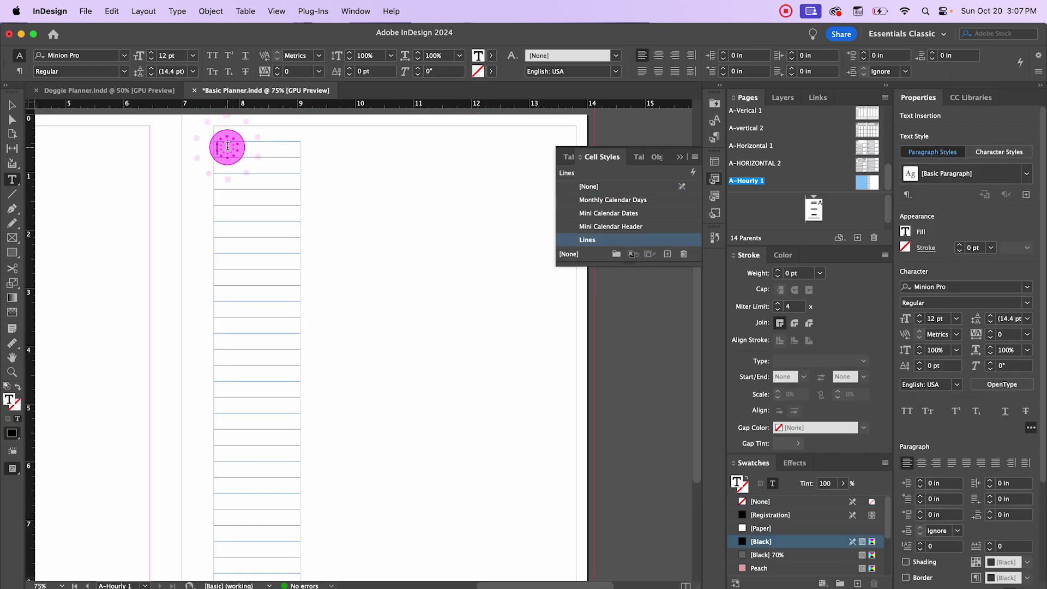
key("super+alt+a")
right_click(228, 148)
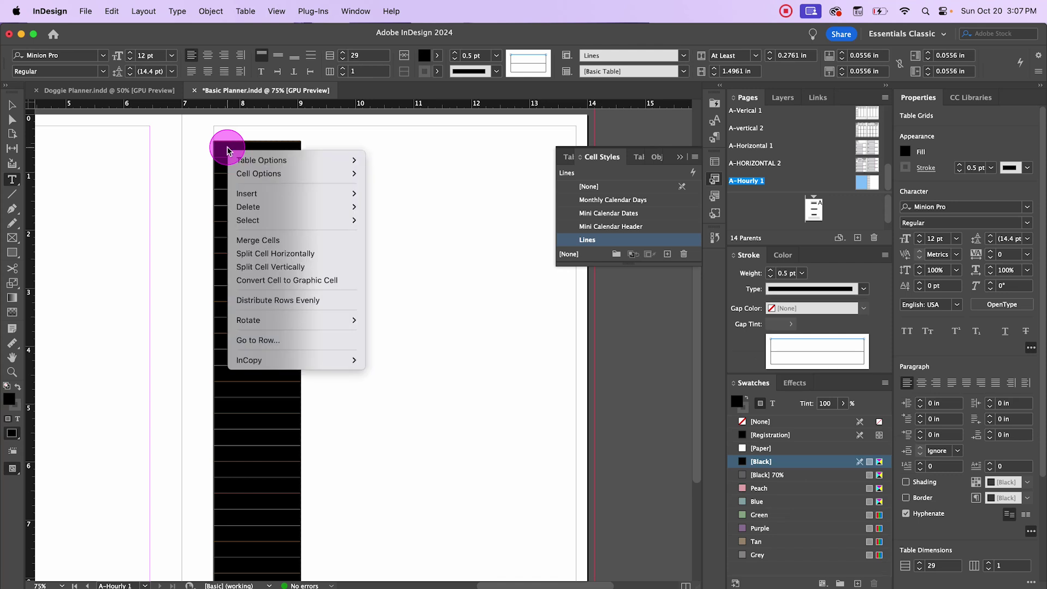
mouse_move(284, 180)
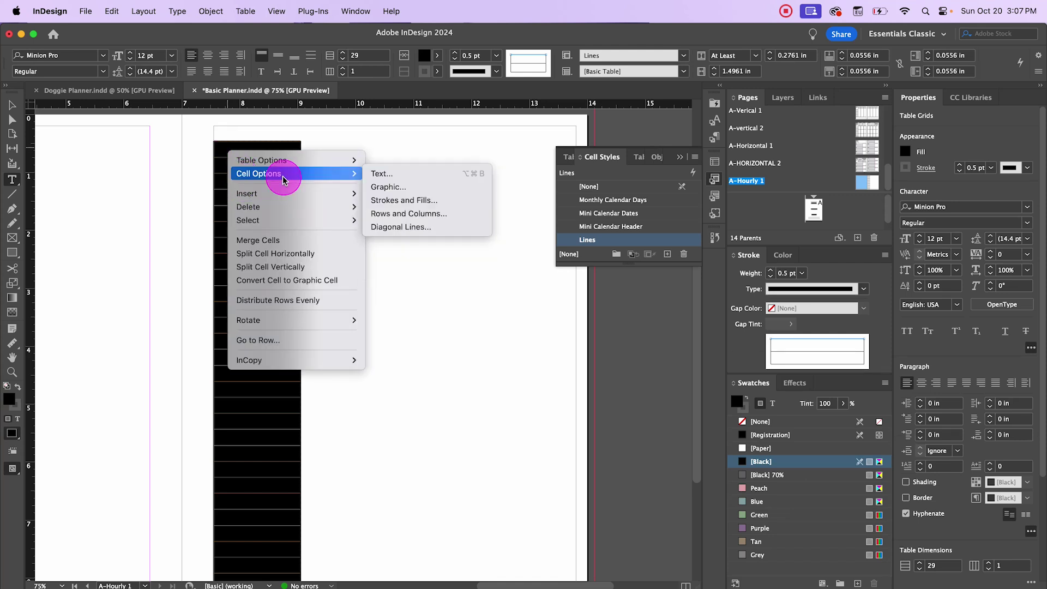
left_click(414, 213)
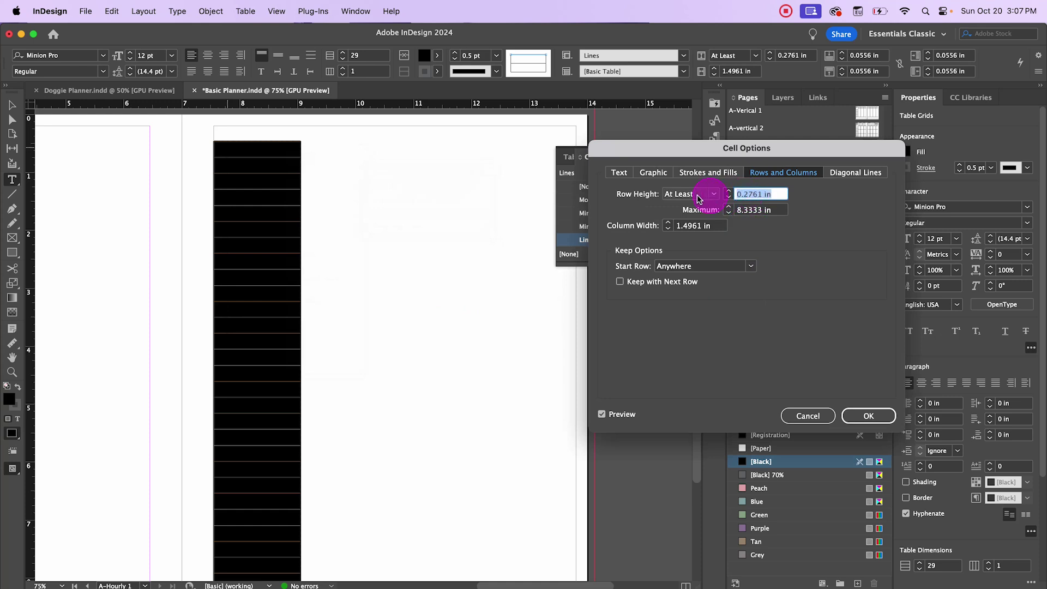
left_click(709, 195)
left_click(706, 218)
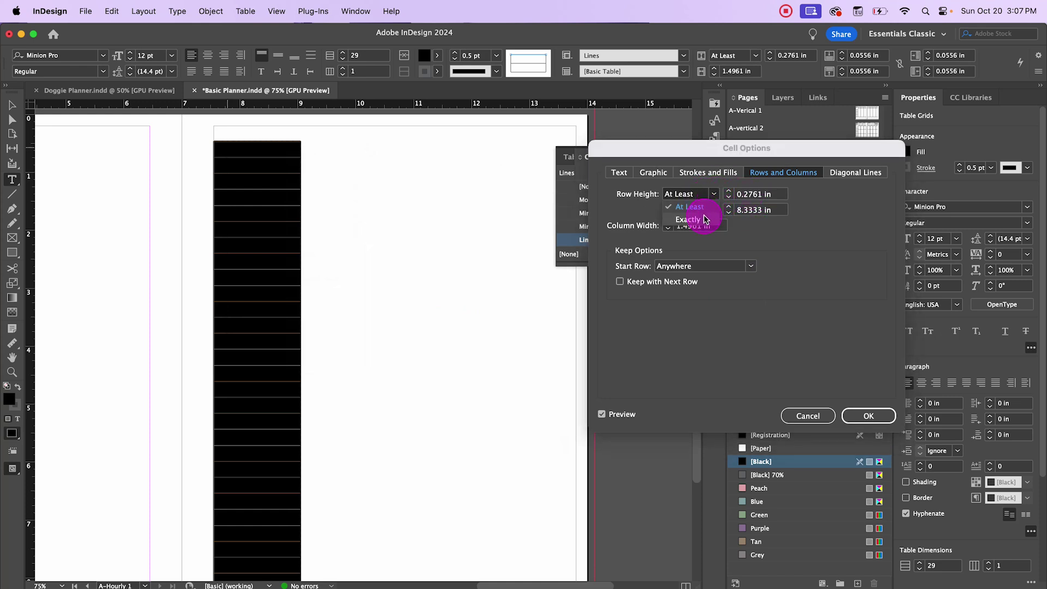
triple_click(774, 195)
type("0.2756")
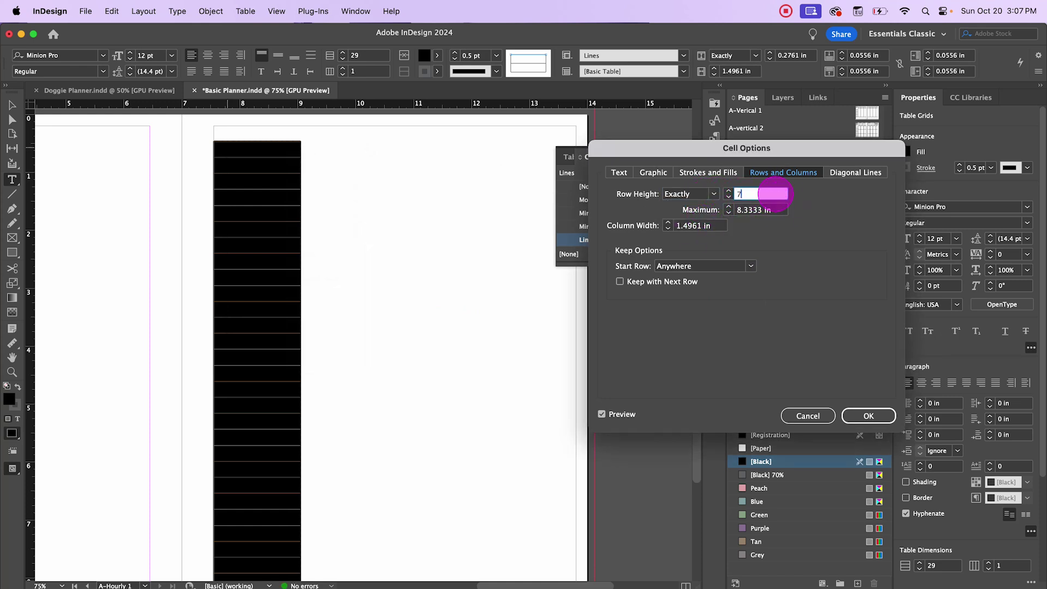
key("Tab")
left_click(870, 413)
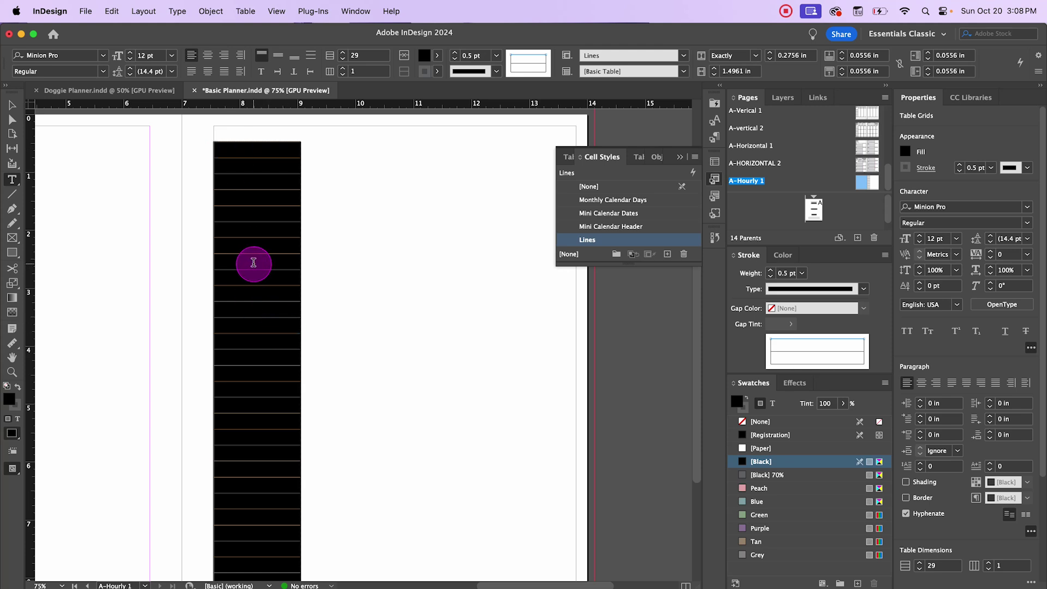
Set the text of all table cells to 8 pt Adorn Roman and check the cell stroke colour
left_click(942, 243)
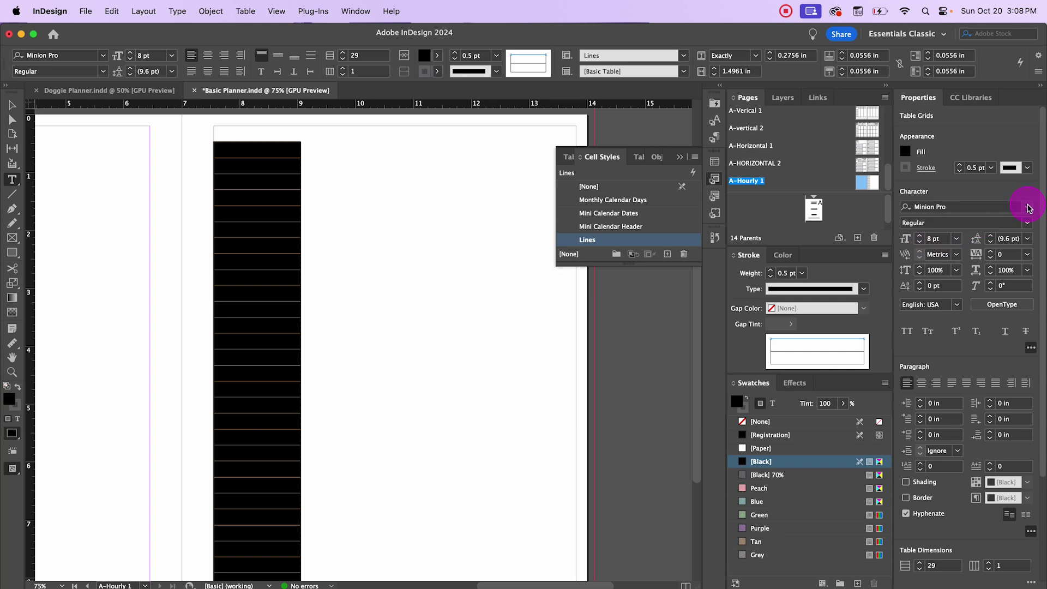
left_click(1027, 207)
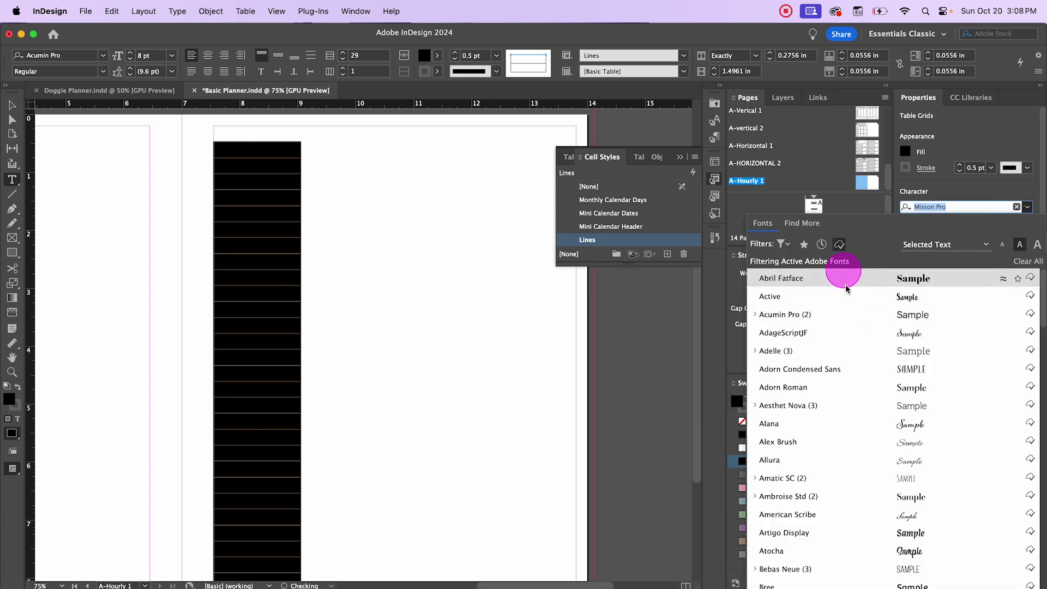
left_click(1000, 387)
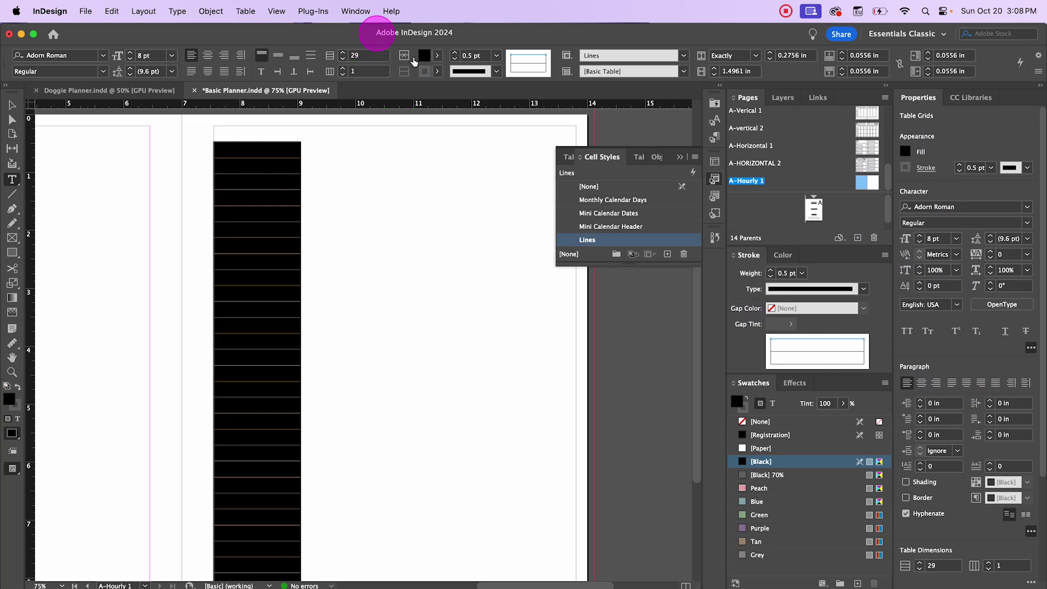
left_click(438, 72)
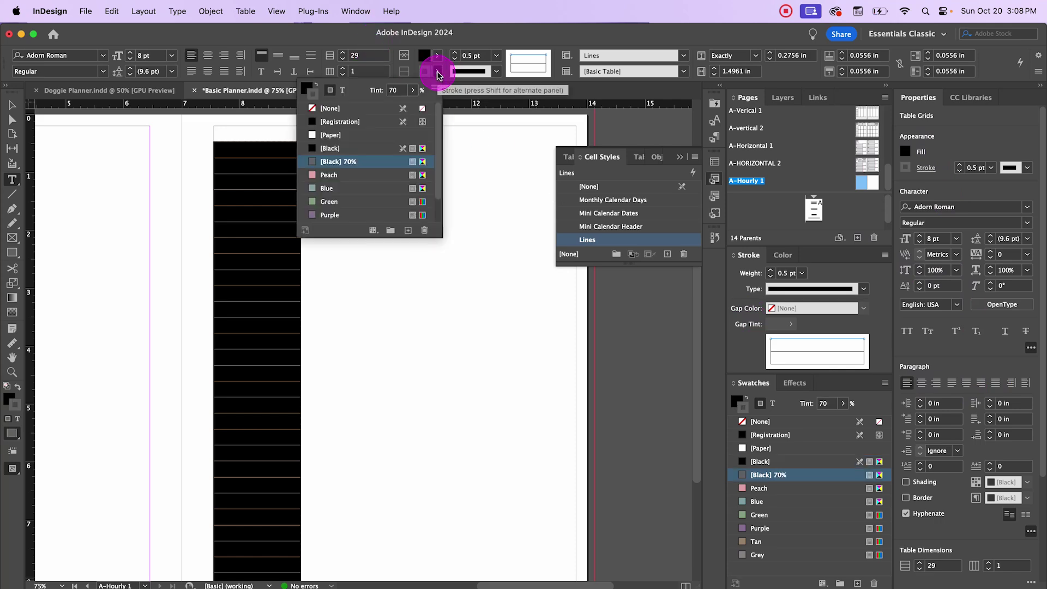
left_click(438, 71)
Set the vertical justification of all table cells to Align Bottom
left_click(261, 148)
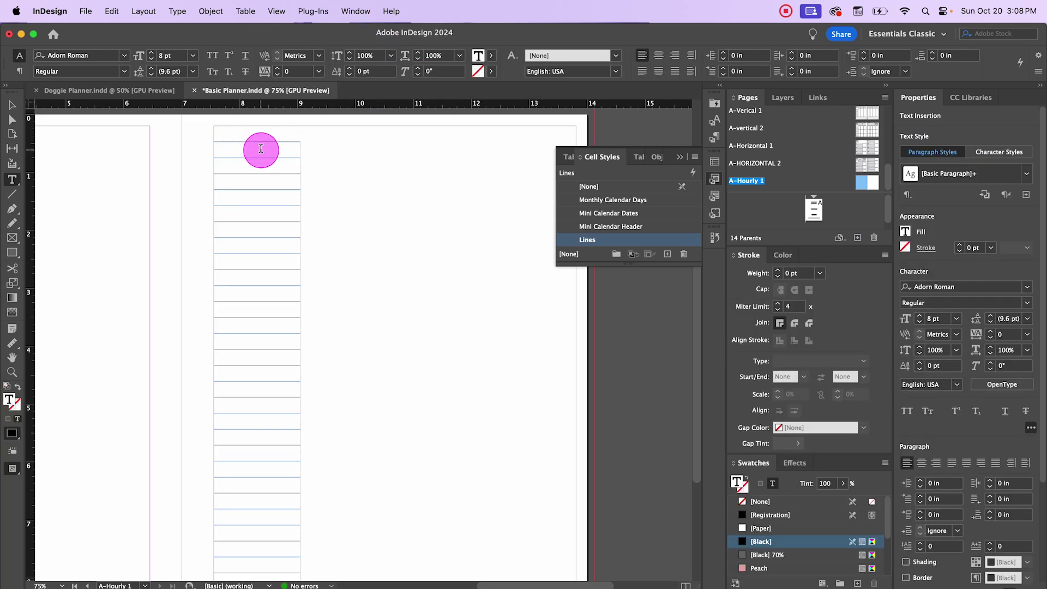
key("super+alt+a")
right_click(261, 148)
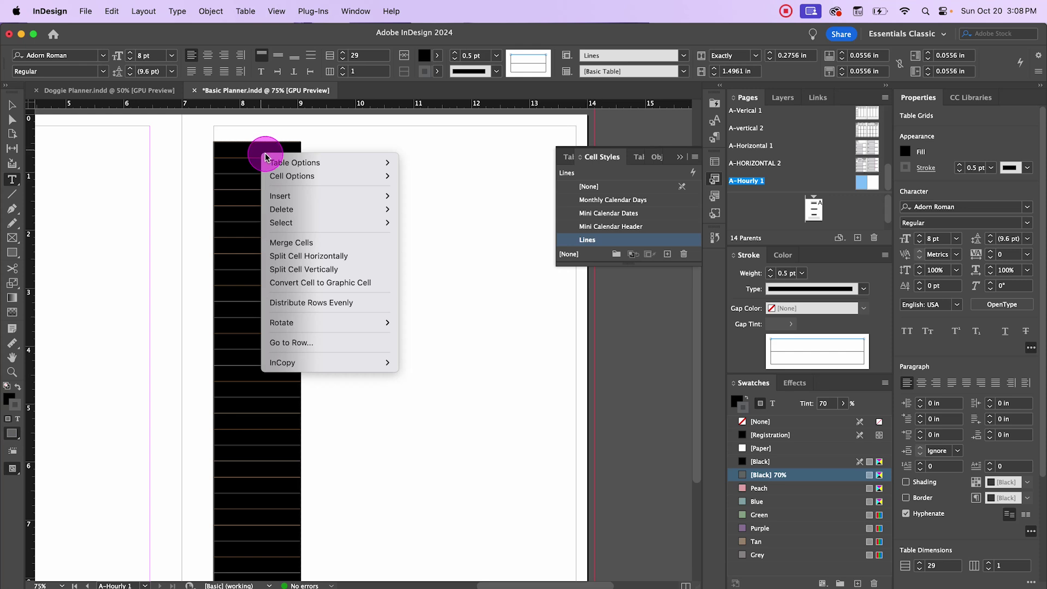
mouse_move(288, 182)
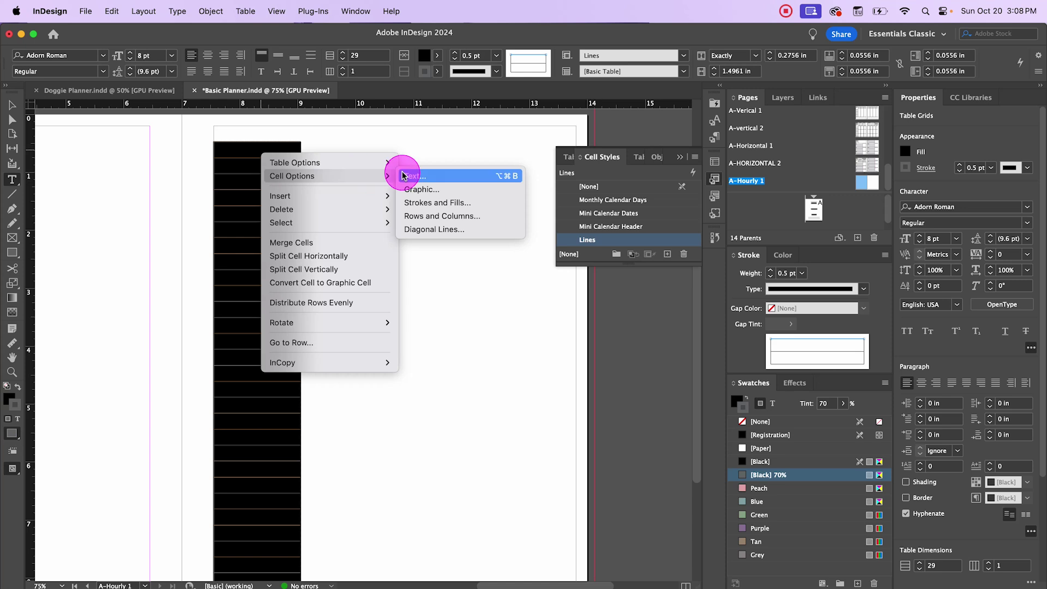
left_click(423, 177)
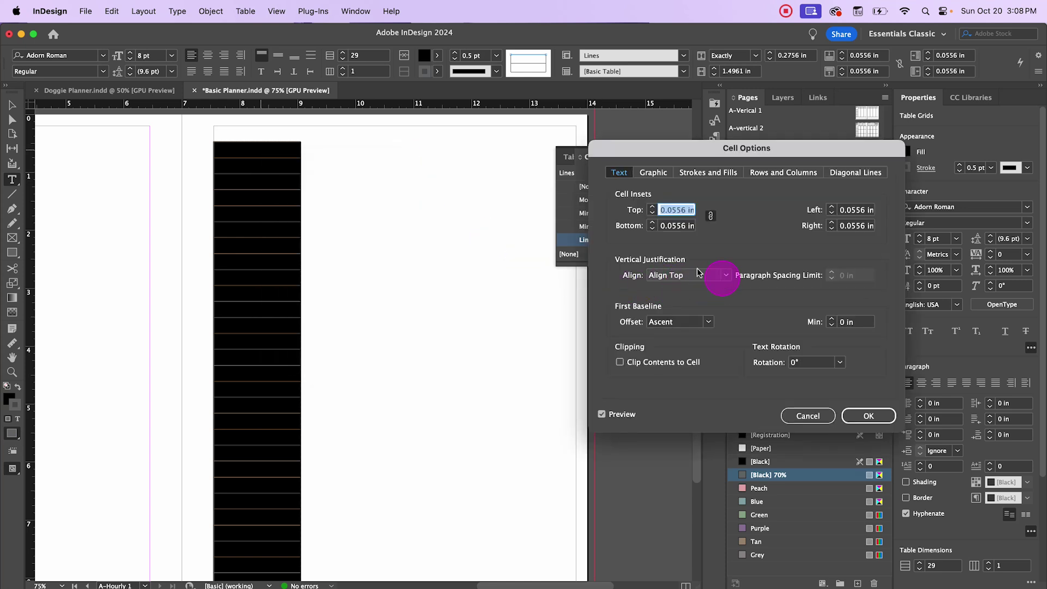
left_click(728, 277)
left_click(725, 313)
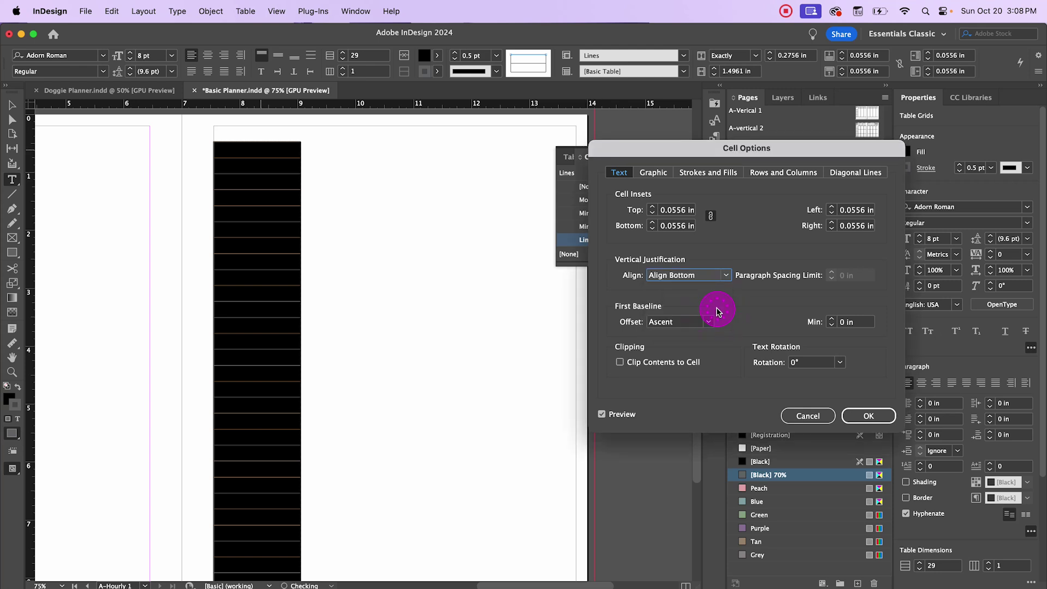
left_click(872, 410)
left_click(400, 209)
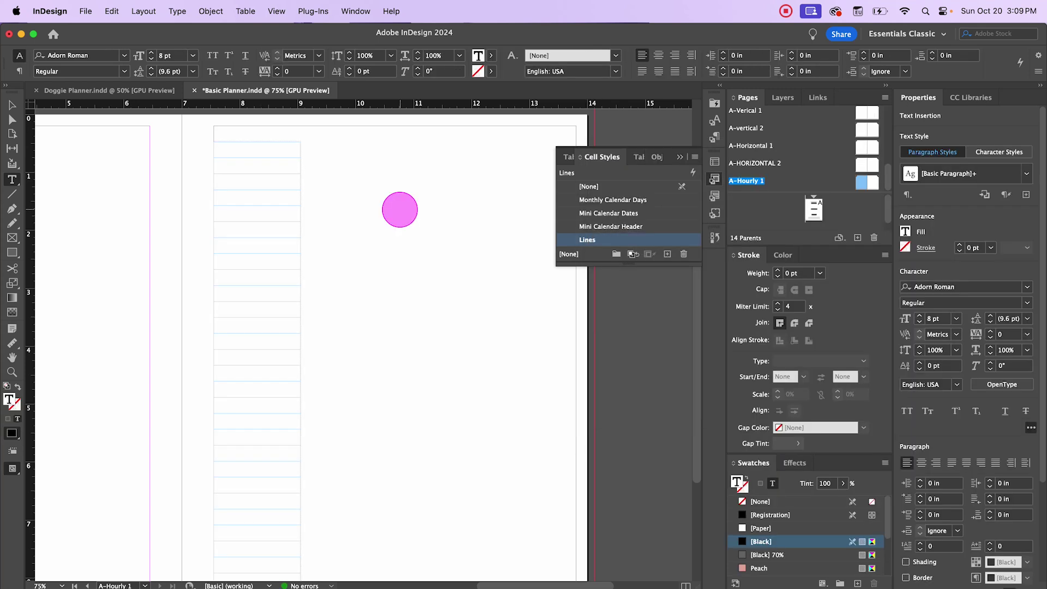
Enter the hour labels 7AM, 8AM and 9AM in every second table row, beginning with the first row
left_click(247, 150)
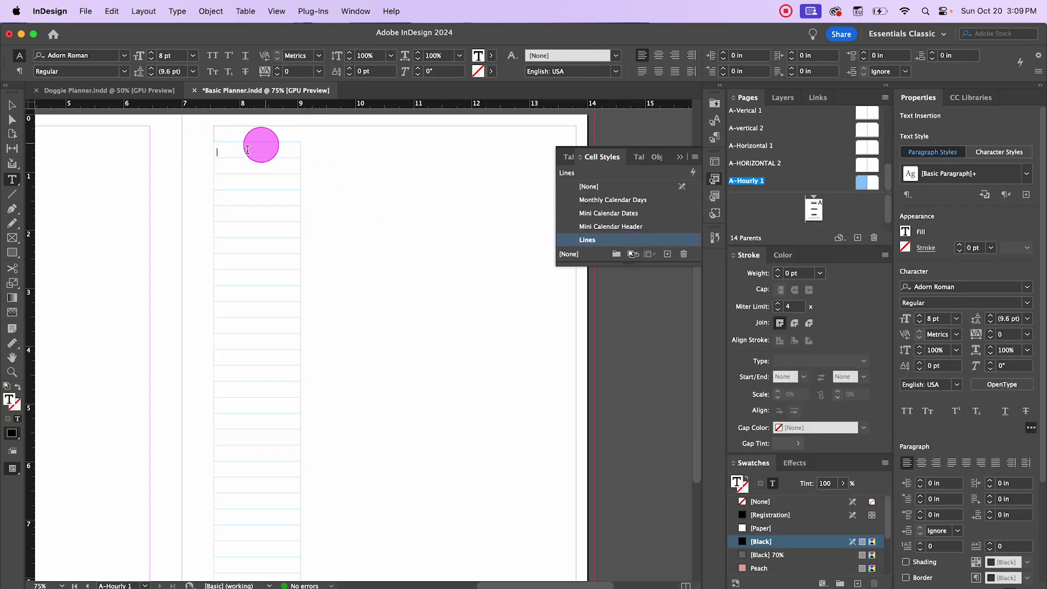
left_click(671, 238)
left_click(236, 144)
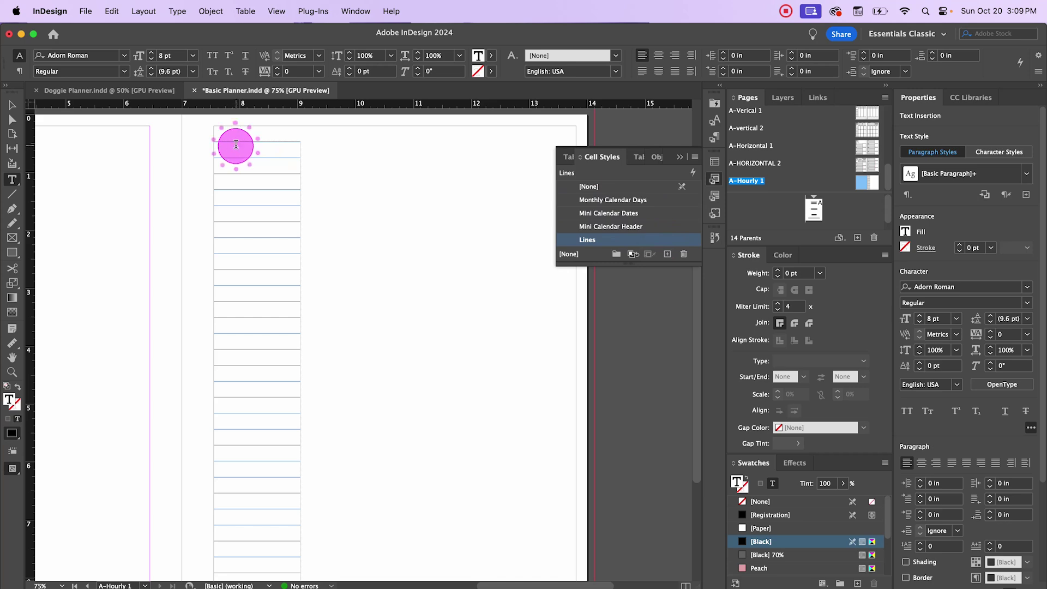
key("super+a")
left_click(223, 145)
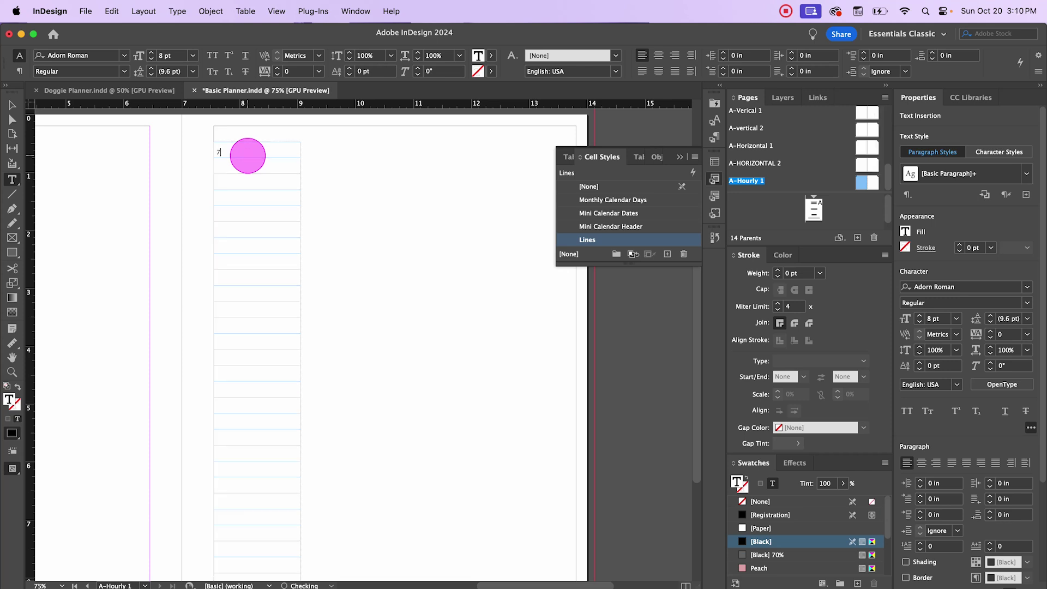
type("7AM")
key("Tab")
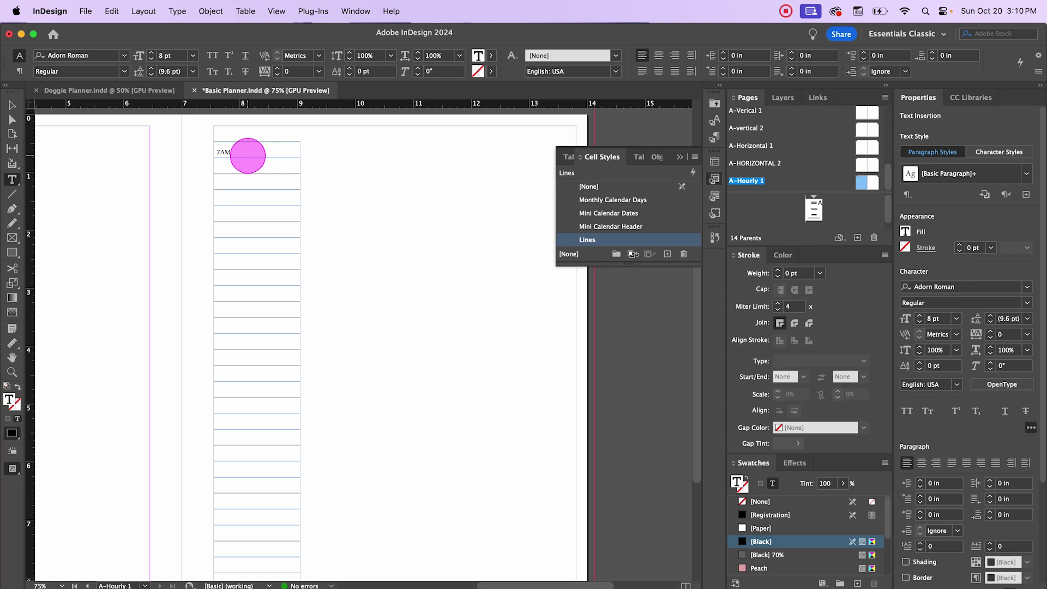
type("8AM")
key("Tab")
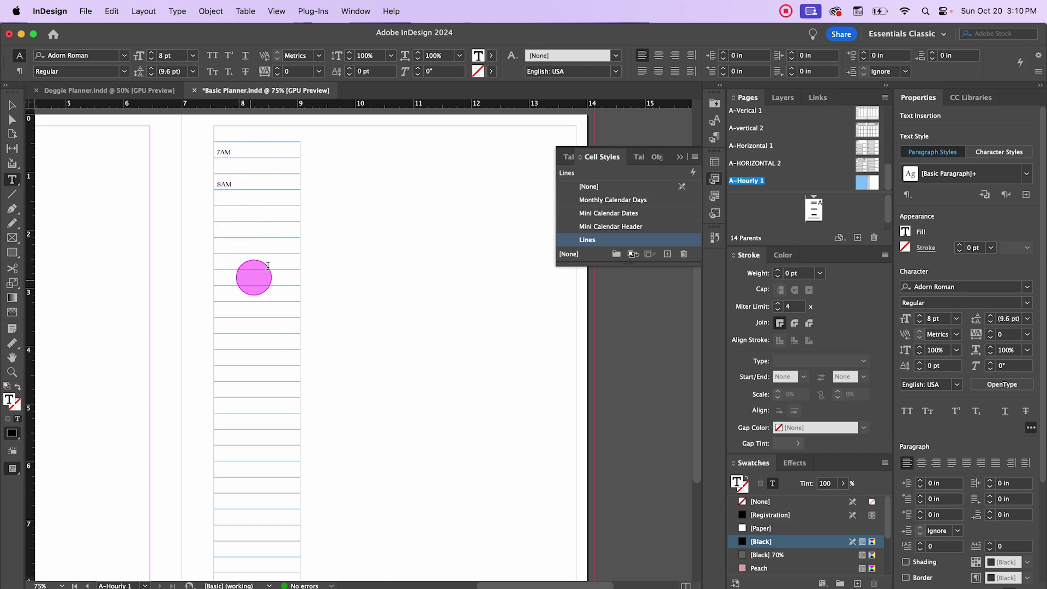
type("9AM")
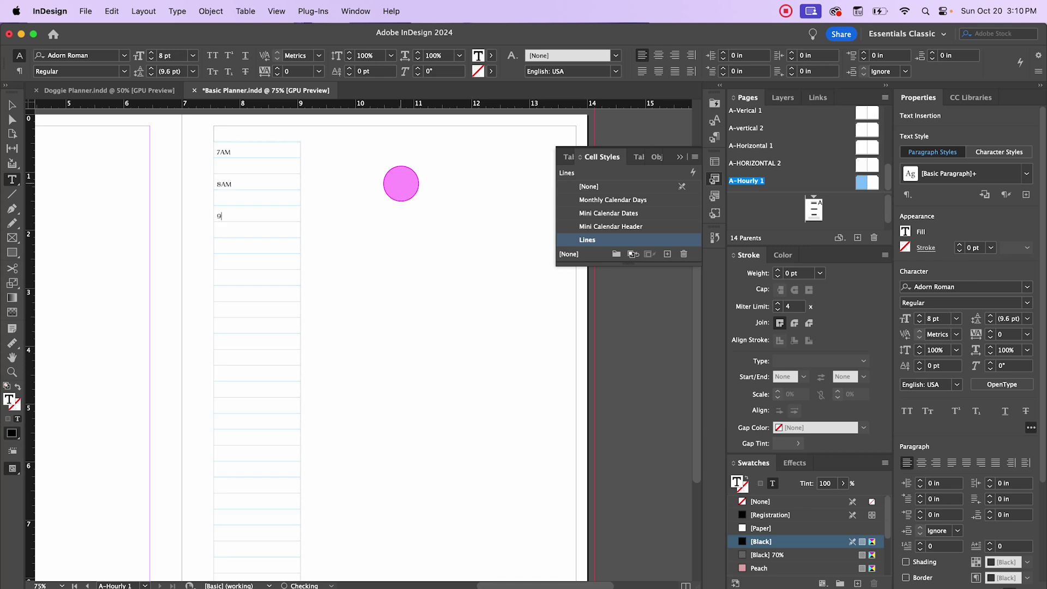
key("Tab")
key("Tab")
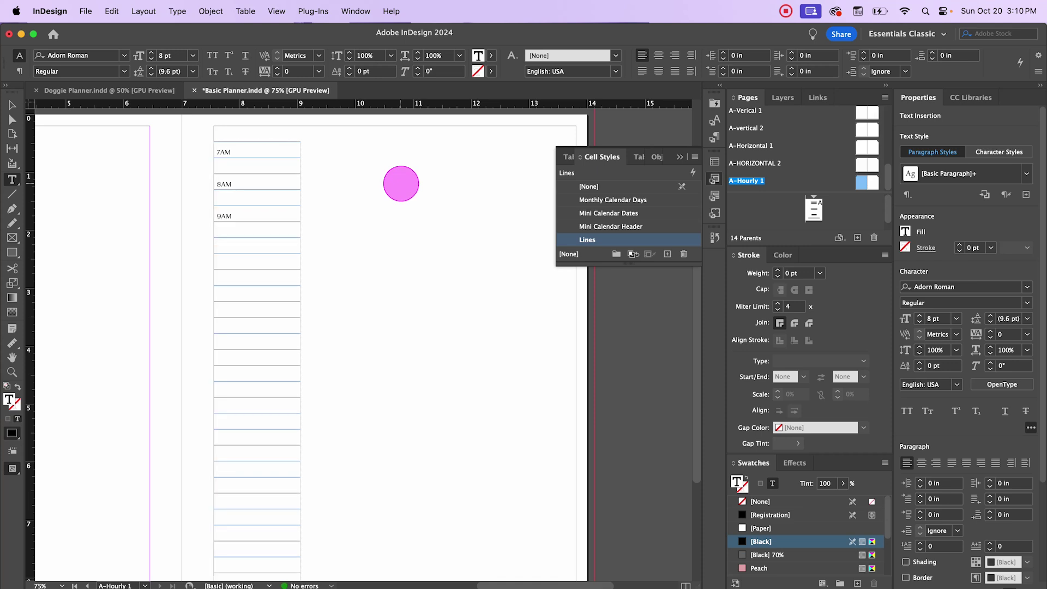
Continue the hour labels in every second row from 10AM through 9PM, ending in the last table row
type("10AM")
key("Tab")
type("11AM")
key("Tab")
key("Tab")
type("12PM")
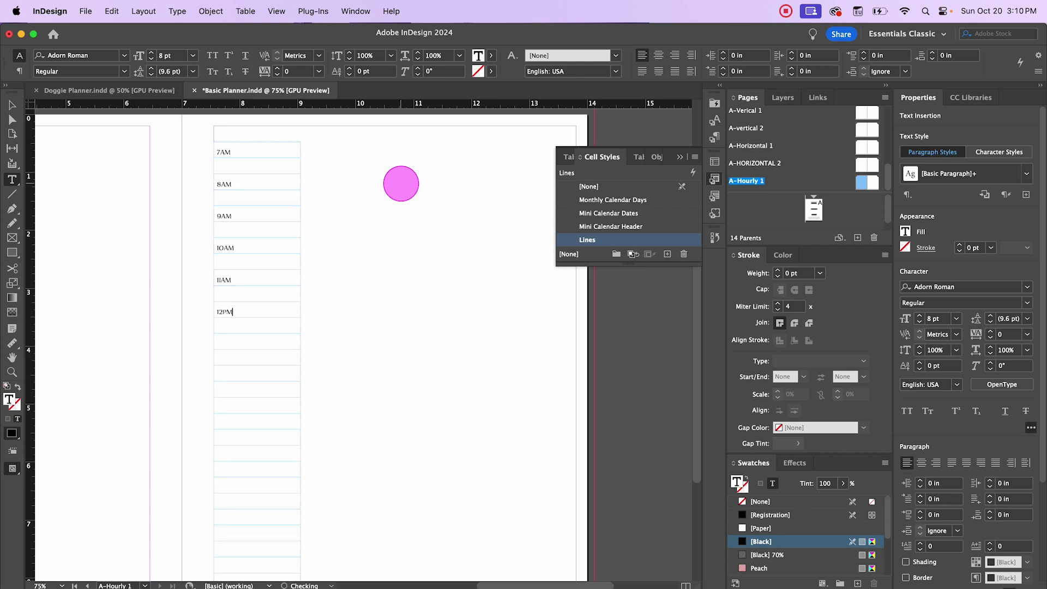
key("Tab")
key("Tab")
type("1PM\t\t2PM\t\t3PM\t\t4PM\t\t5PM\t\t6PM\t\t7PM\t\t8PM\t\tP")
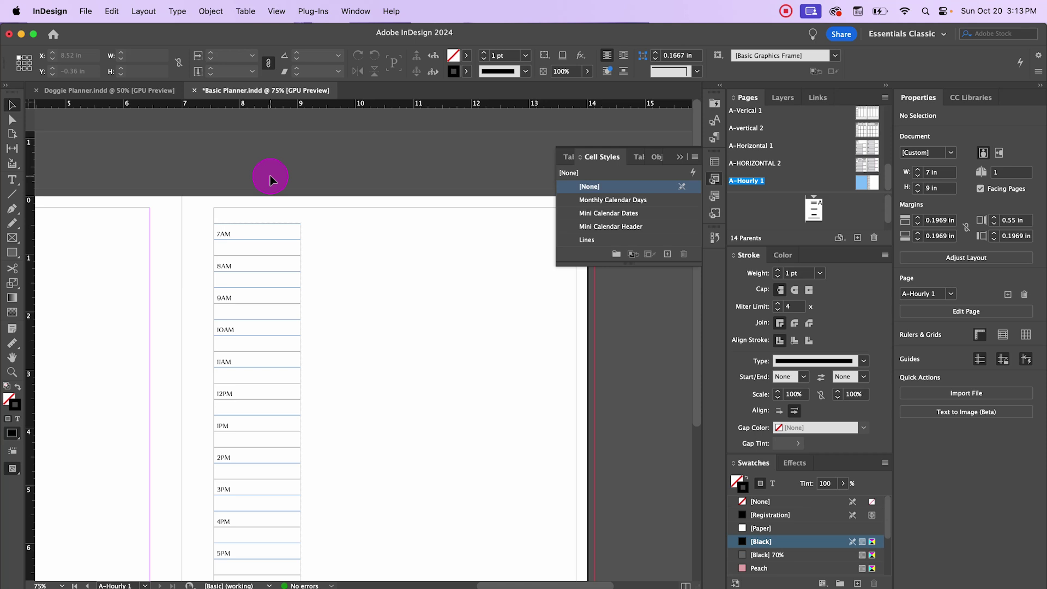
Set the top stroke of the 7AM cell to 0 pt
left_click(270, 211)
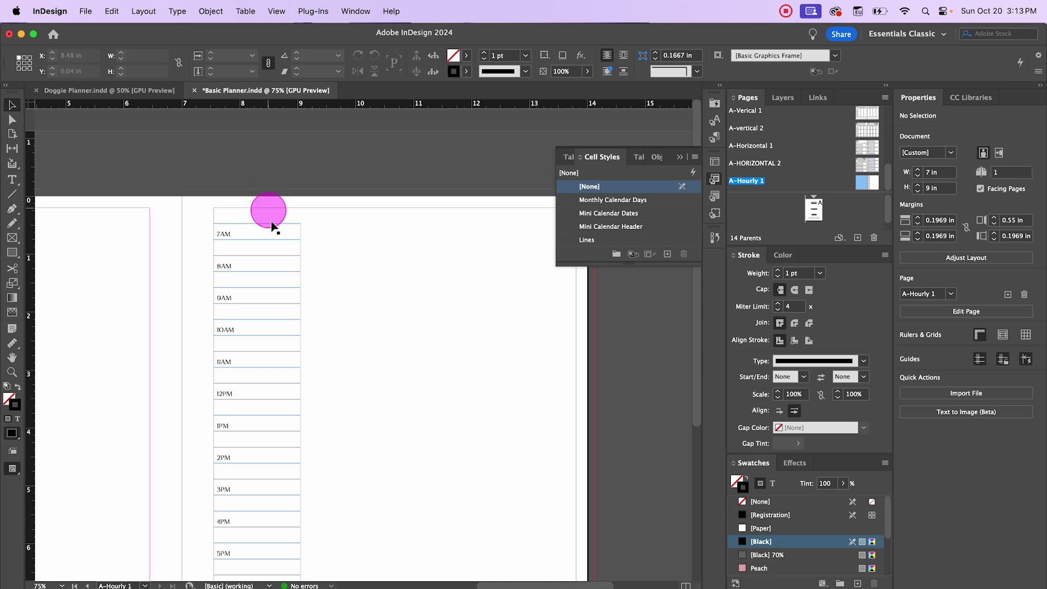
left_click_drag(270, 211, 217, 227)
double_click(241, 232)
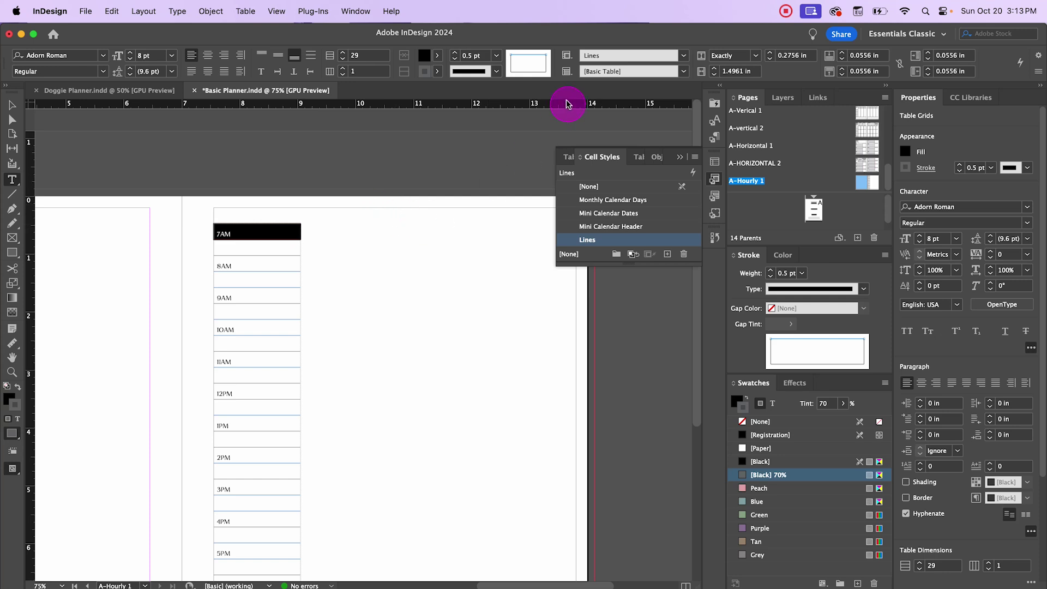
left_click(523, 56)
left_click(500, 58)
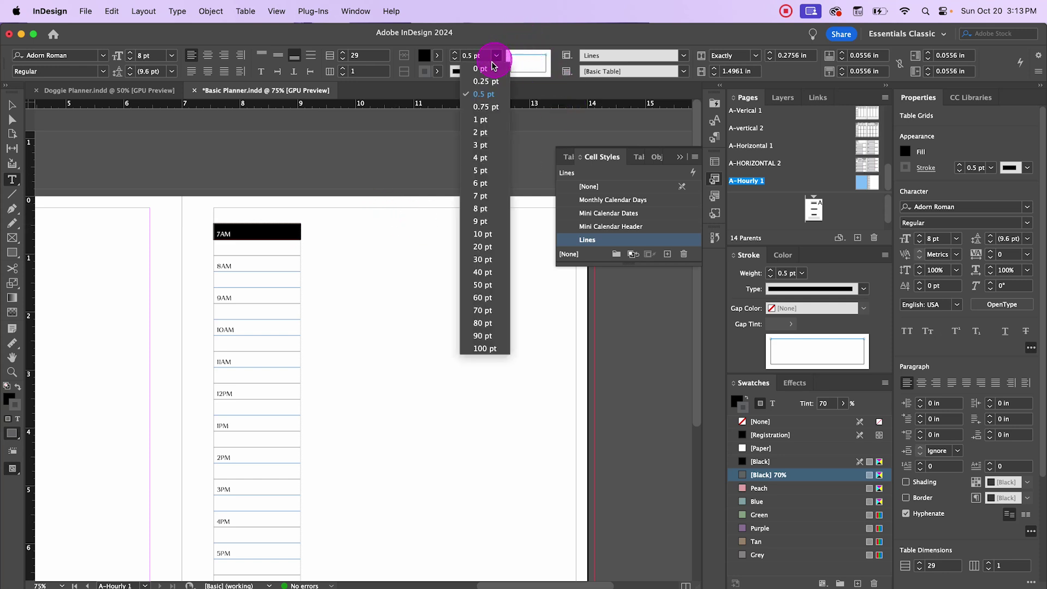
left_click(474, 71)
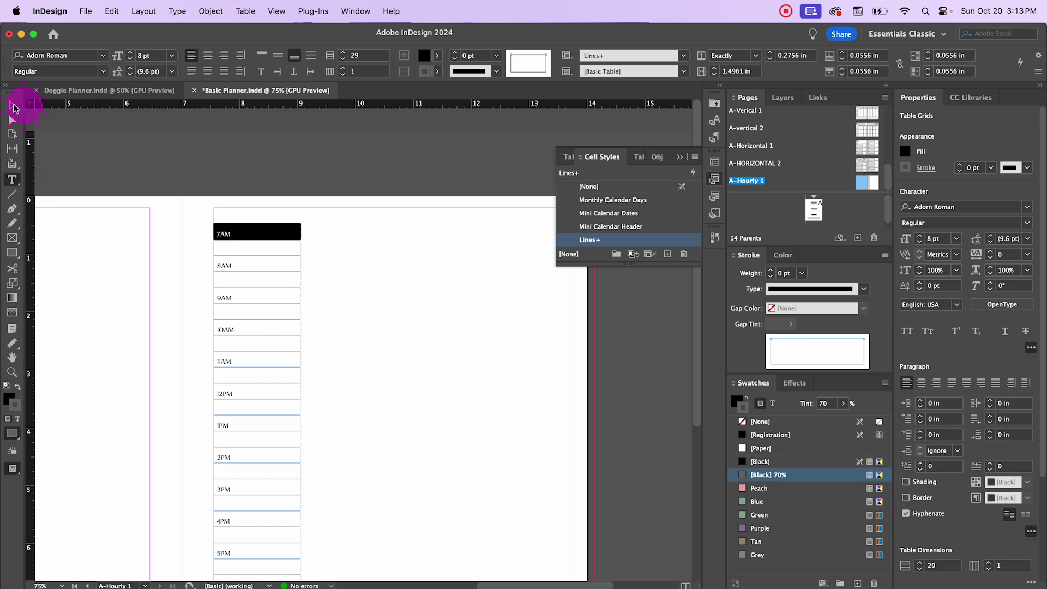
left_click(14, 108)
left_click(473, 294)
Set the bottom stroke of the 9PM cell to 0 pt
scroll(392, 306, "down", 5)
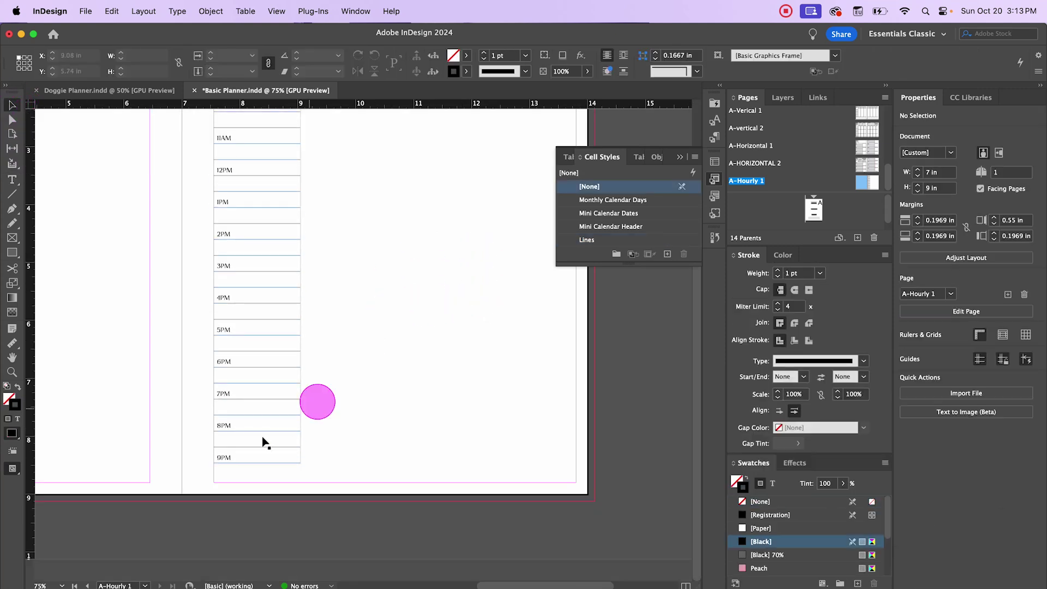
double_click(245, 453)
left_click(218, 455)
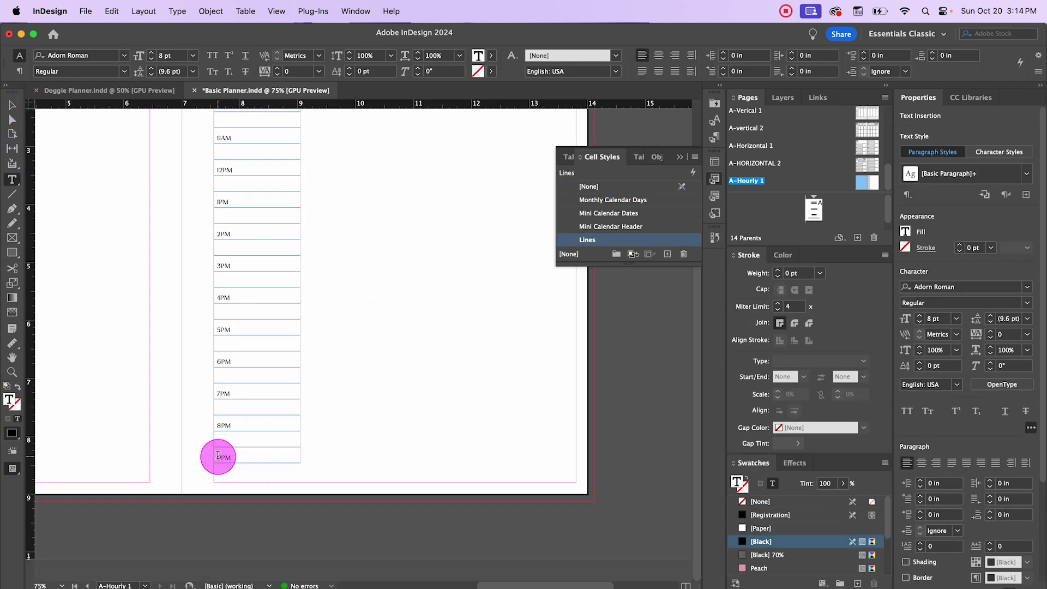
left_click_drag(218, 455, 315, 456)
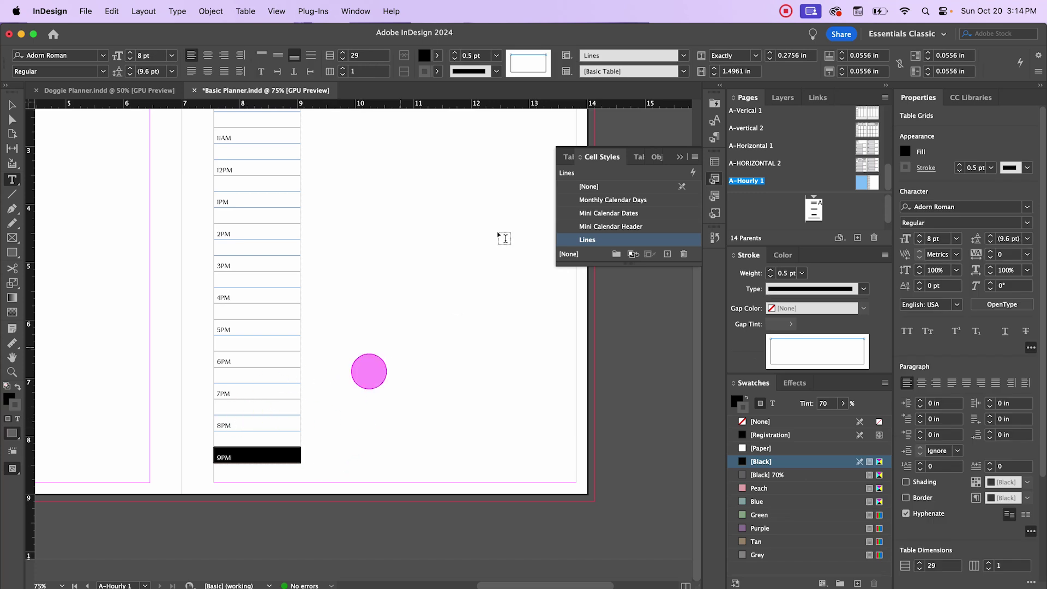
left_click(533, 58)
left_click(527, 73)
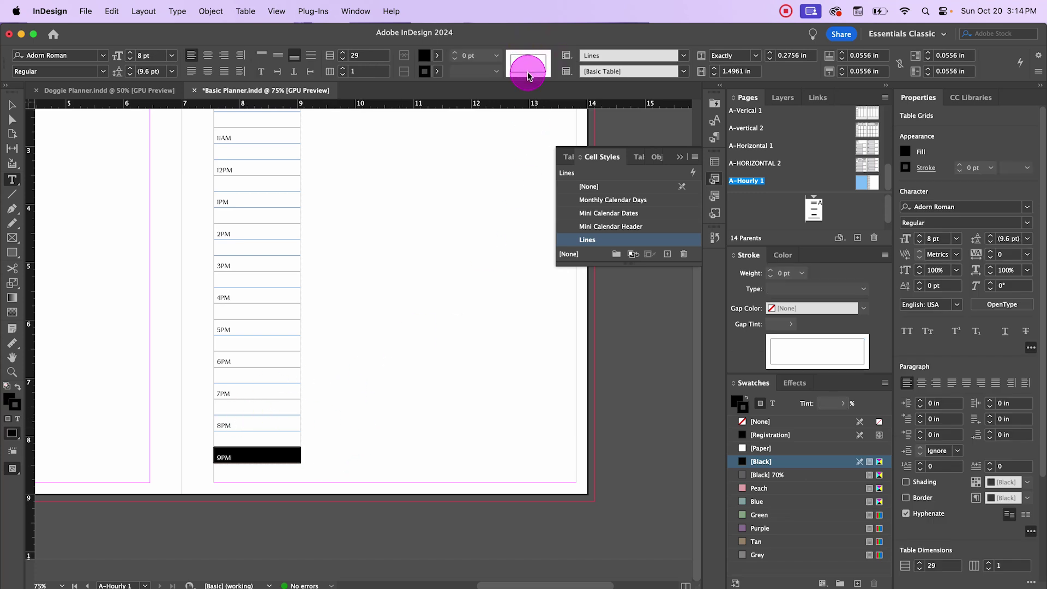
left_click(496, 56)
left_click(480, 69)
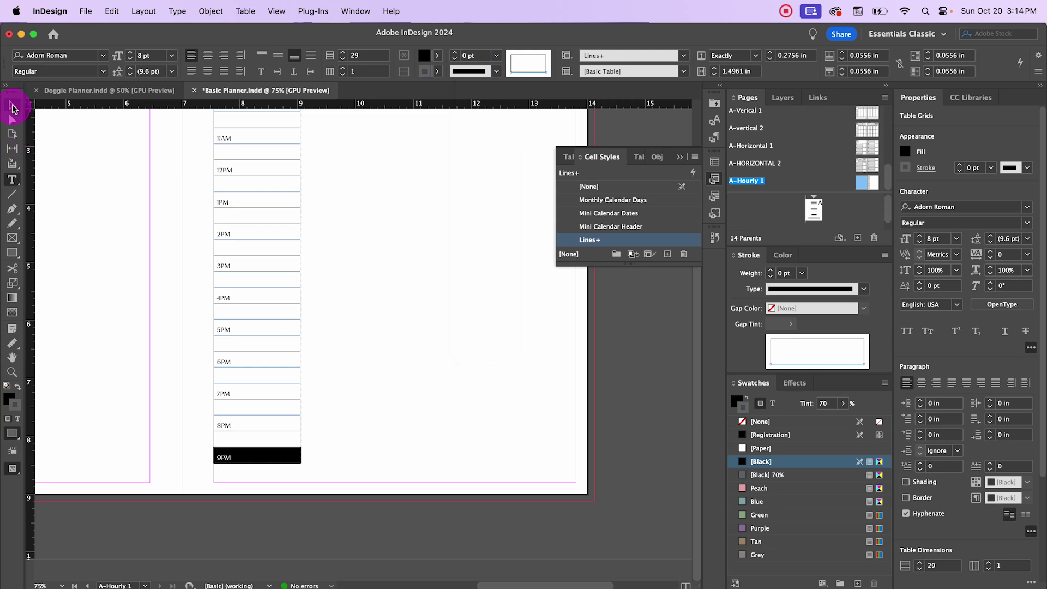
left_click(12, 105)
left_click(377, 317)
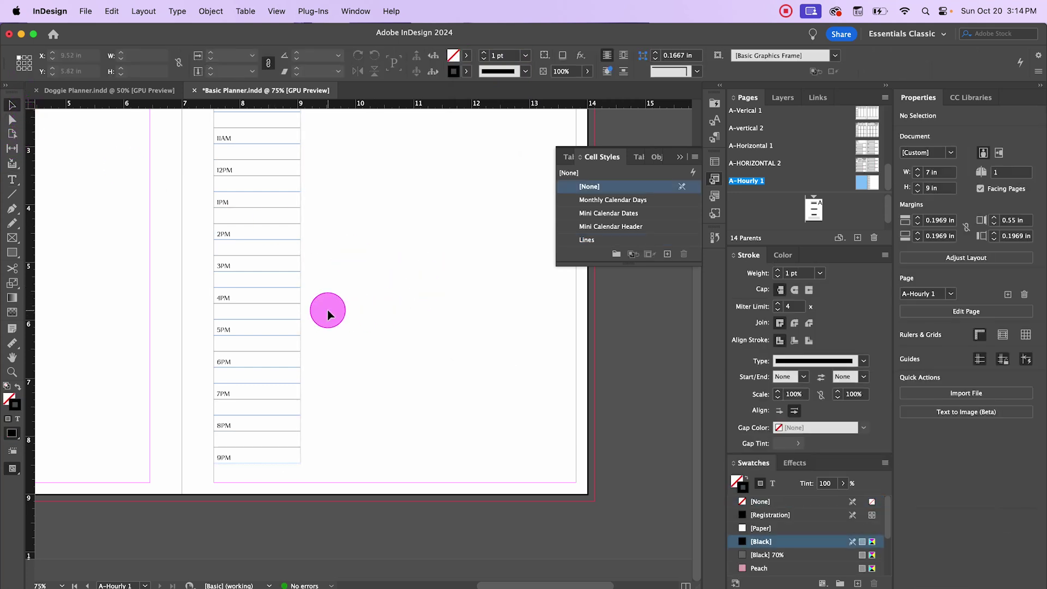
Draw a 1.5 in wide, 8 in high rectangle and place it beside the hourly table, at about X 9.93 in, Y 0.6 in
key("super+minus")
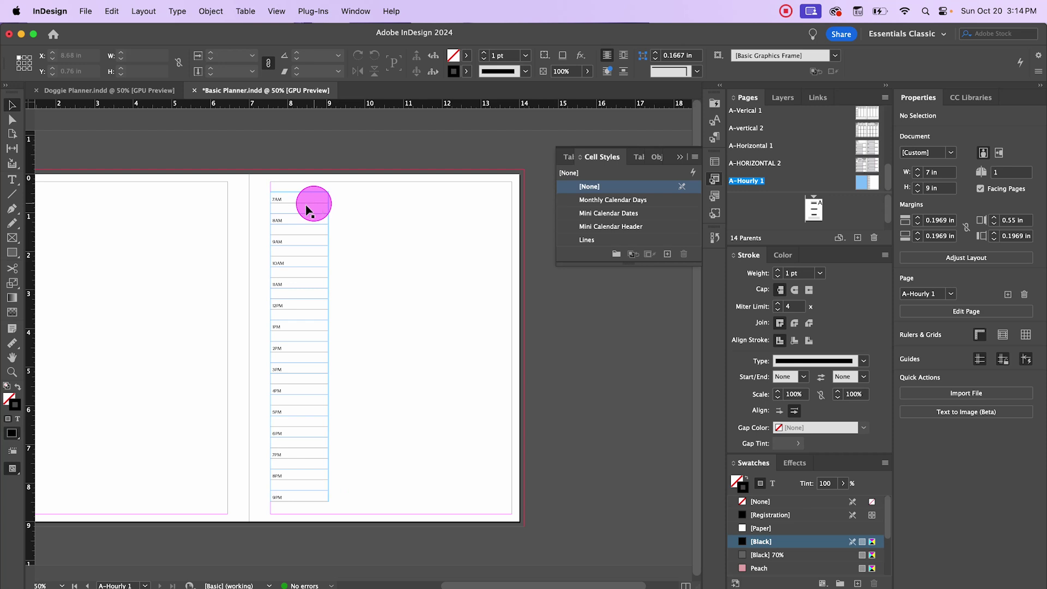
left_click(11, 256)
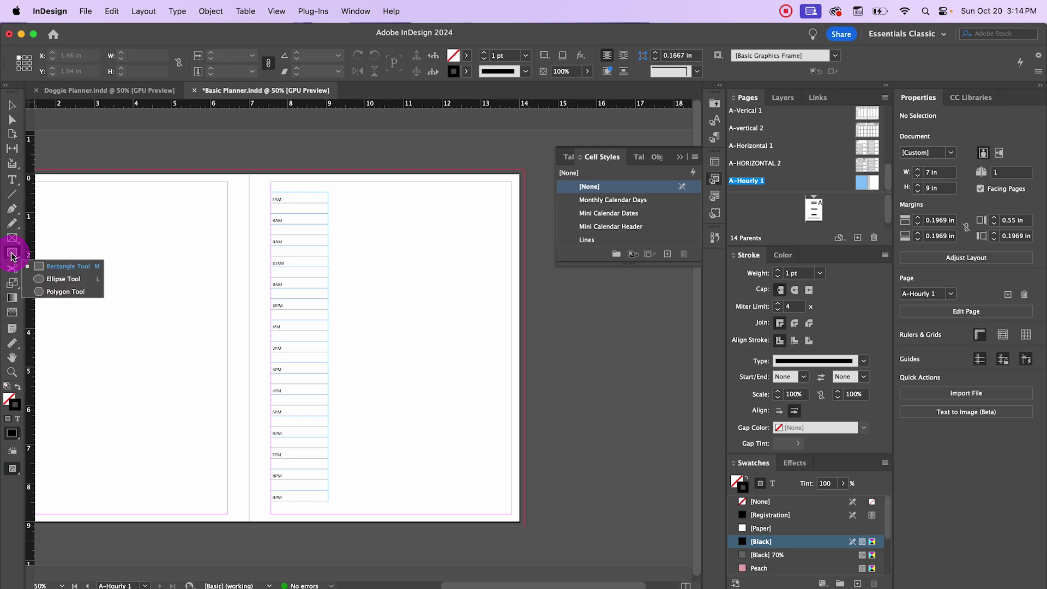
left_click(355, 260)
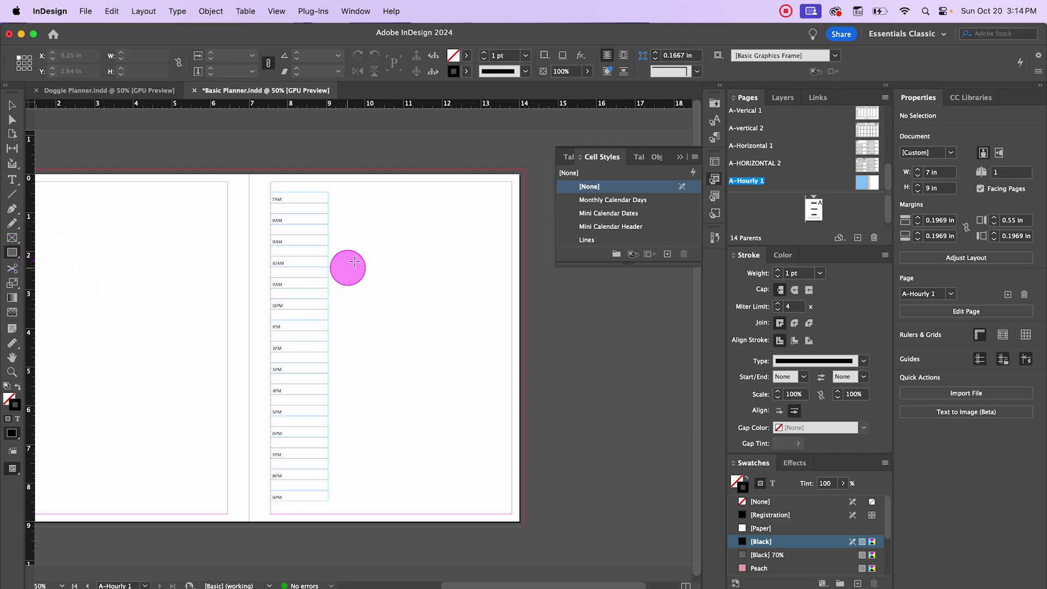
type("1.5")
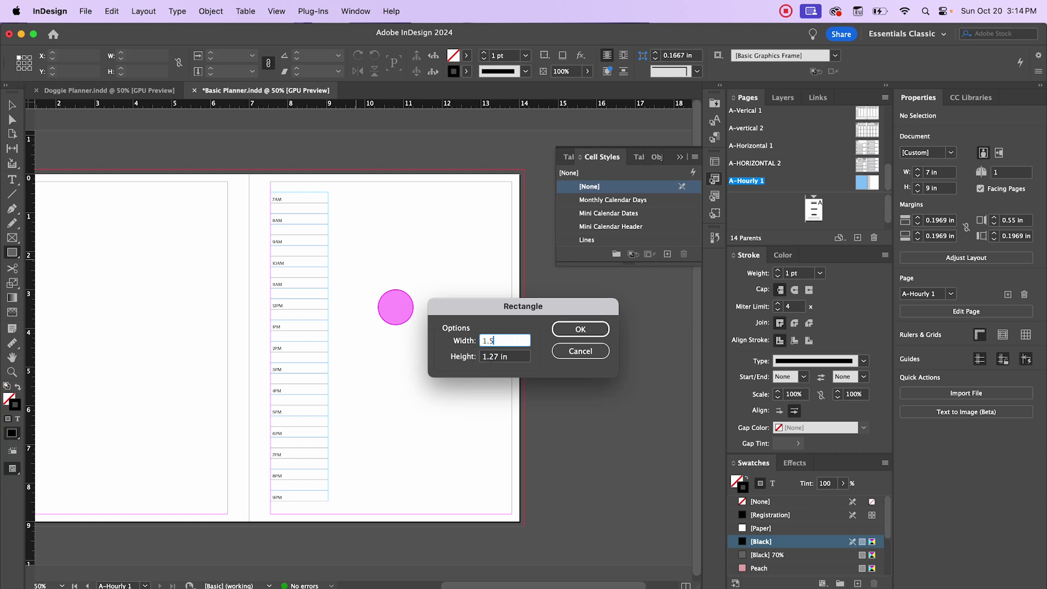
key("Tab")
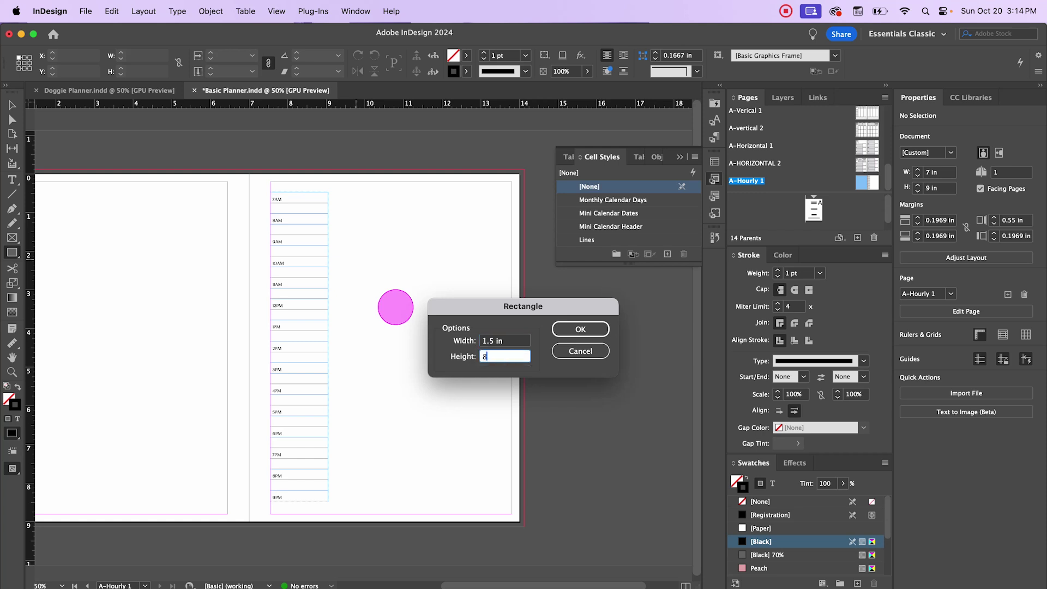
left_click(580, 329)
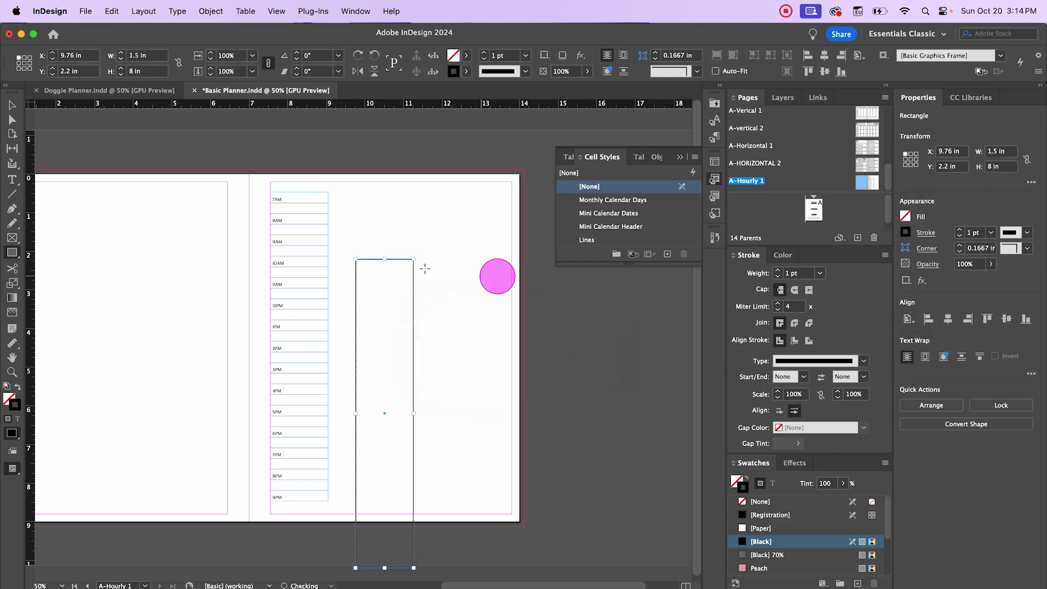
left_click(11, 105)
left_click_drag(373, 261, 381, 204)
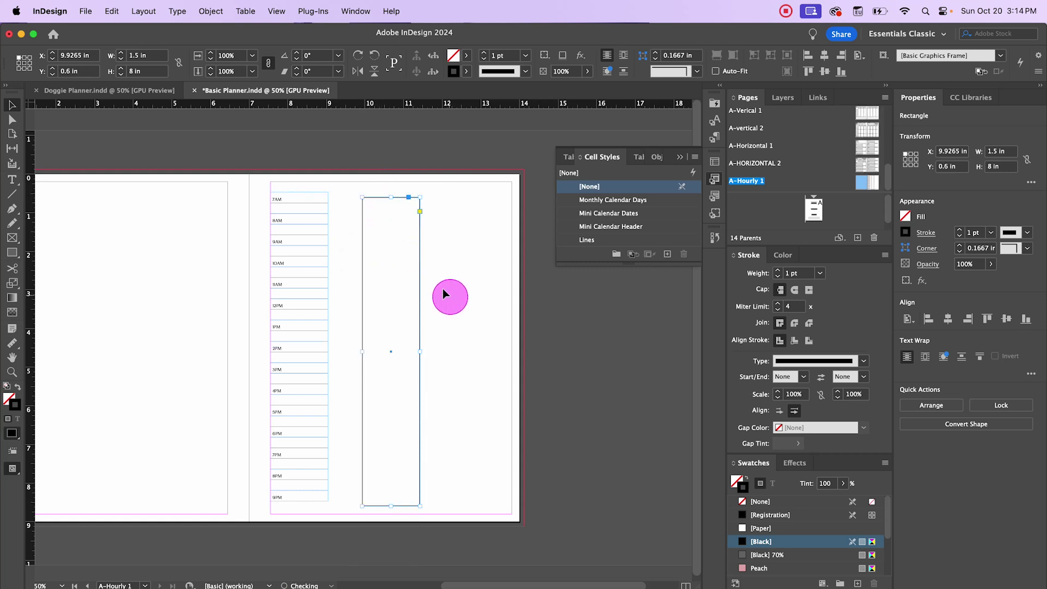
Apply the Boxes object style to the rectangle beside the hourly table
left_click(657, 157)
left_click(597, 227)
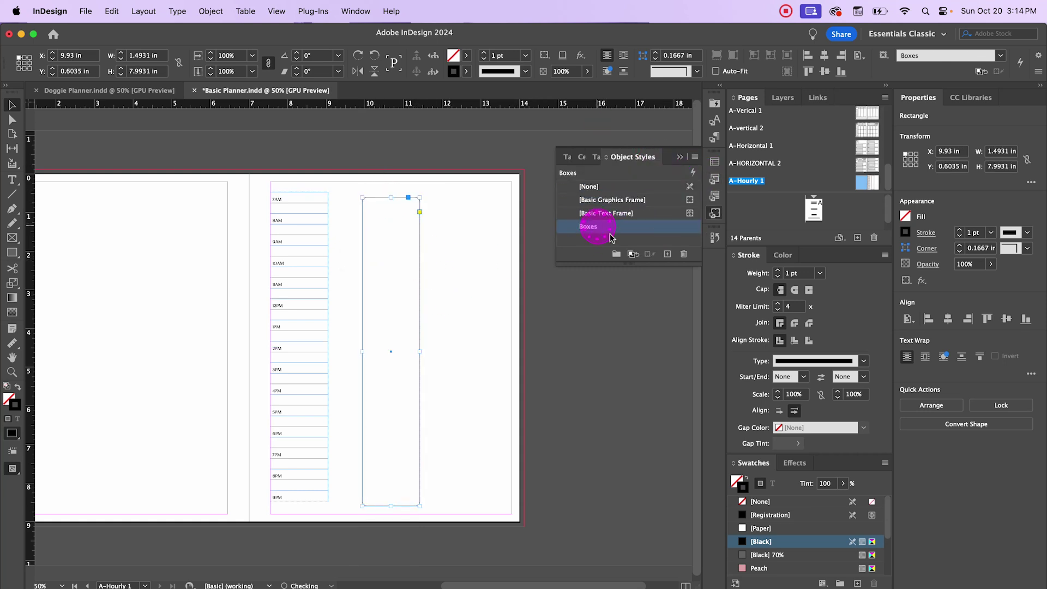
left_click(488, 218)
left_click(367, 204)
left_click(440, 237)
left_click(501, 337)
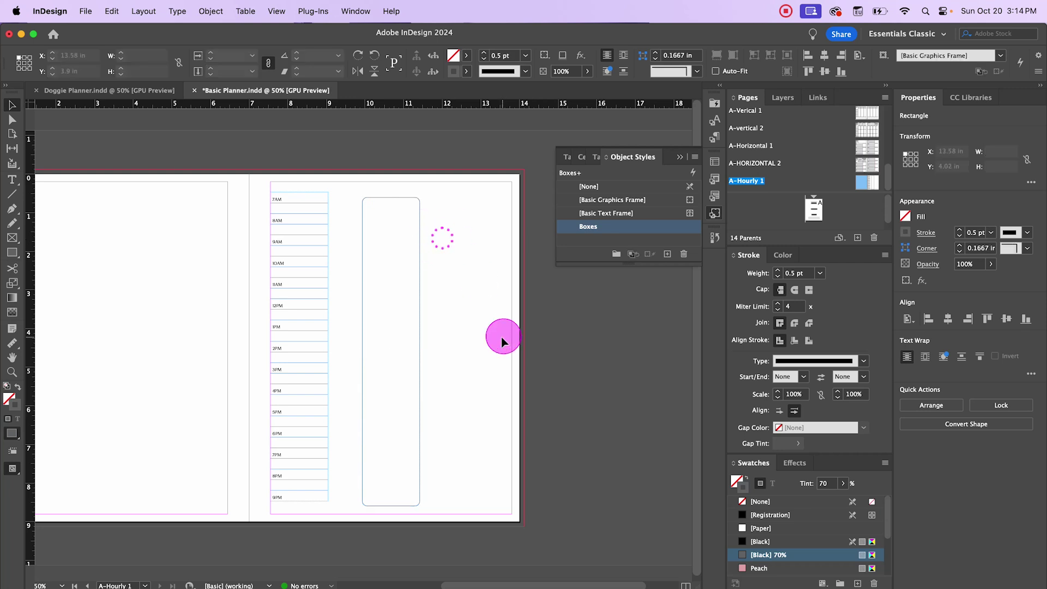
Paste the hourly table frame into the rounded box
left_click(387, 293)
left_click(289, 222)
left_click(294, 206)
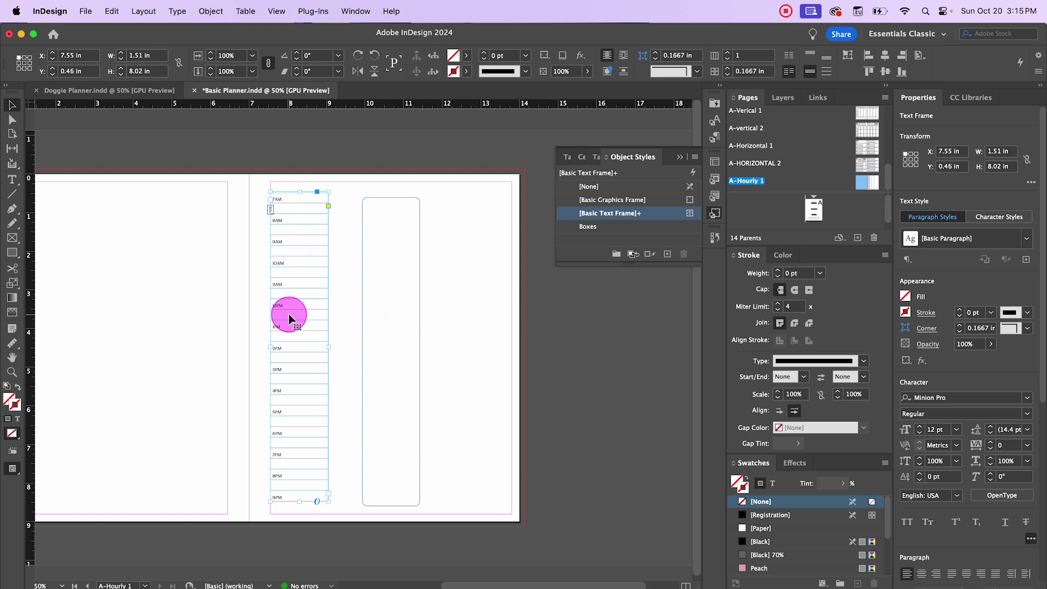
left_click(392, 198)
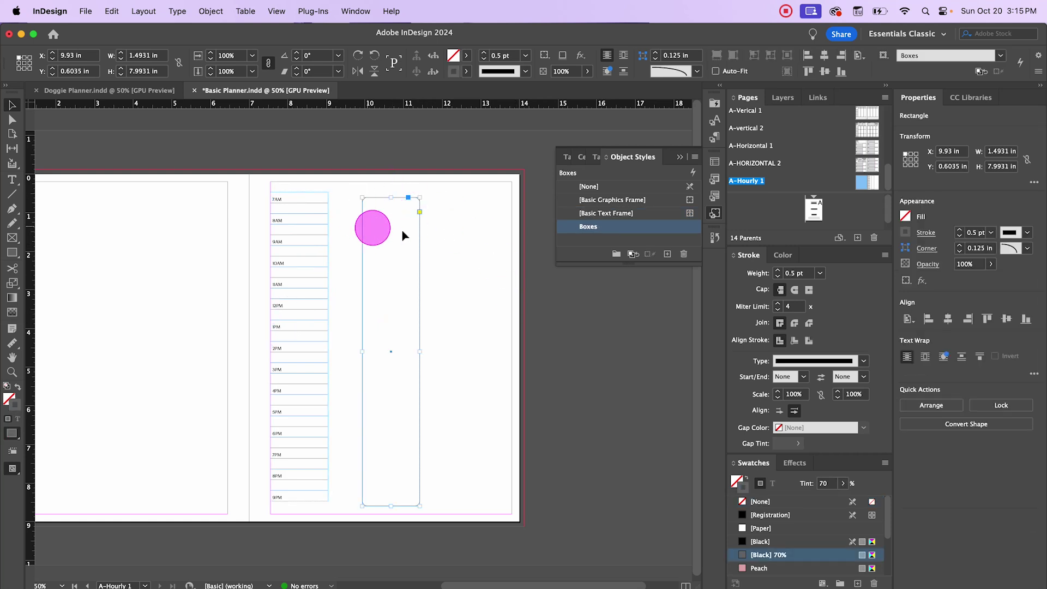
left_click(113, 11)
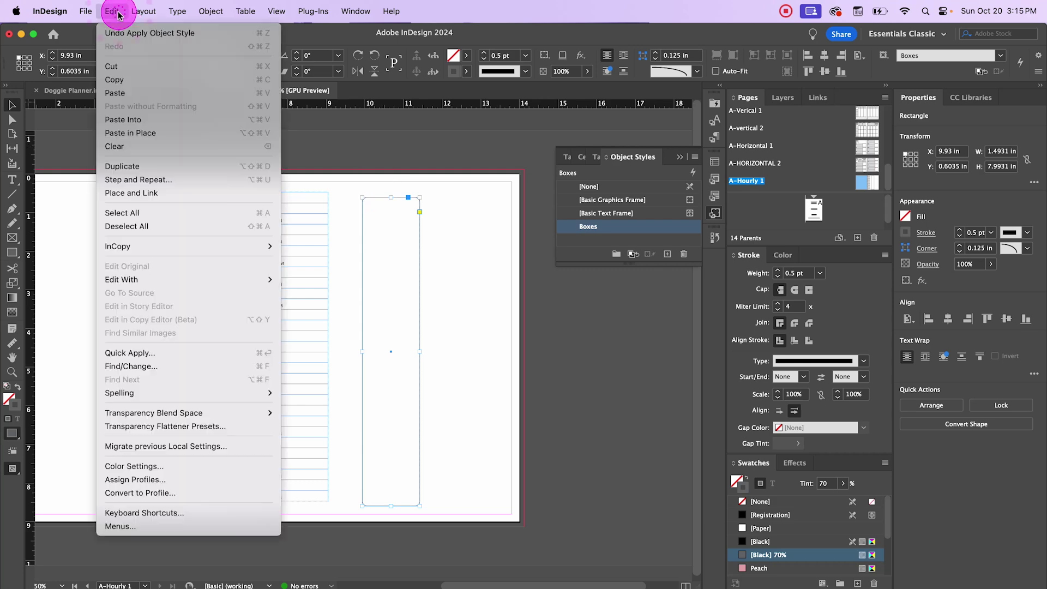
left_click(147, 120)
left_click(420, 188)
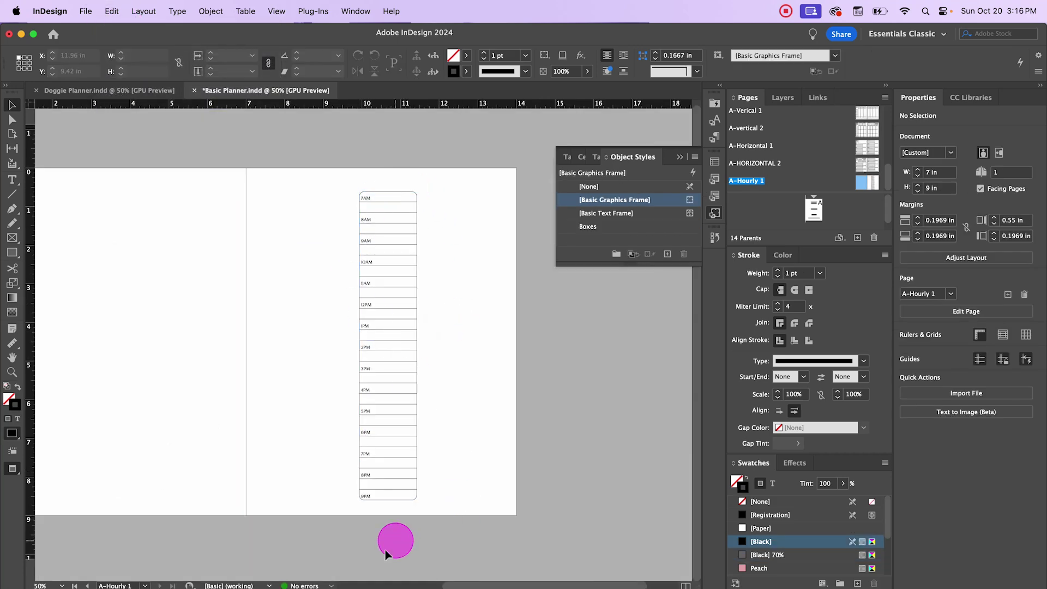
Move the filled hourly box against the right page's inner and bottom margins, at X 7.55 in and Y 0.8131 in
left_click(605, 465)
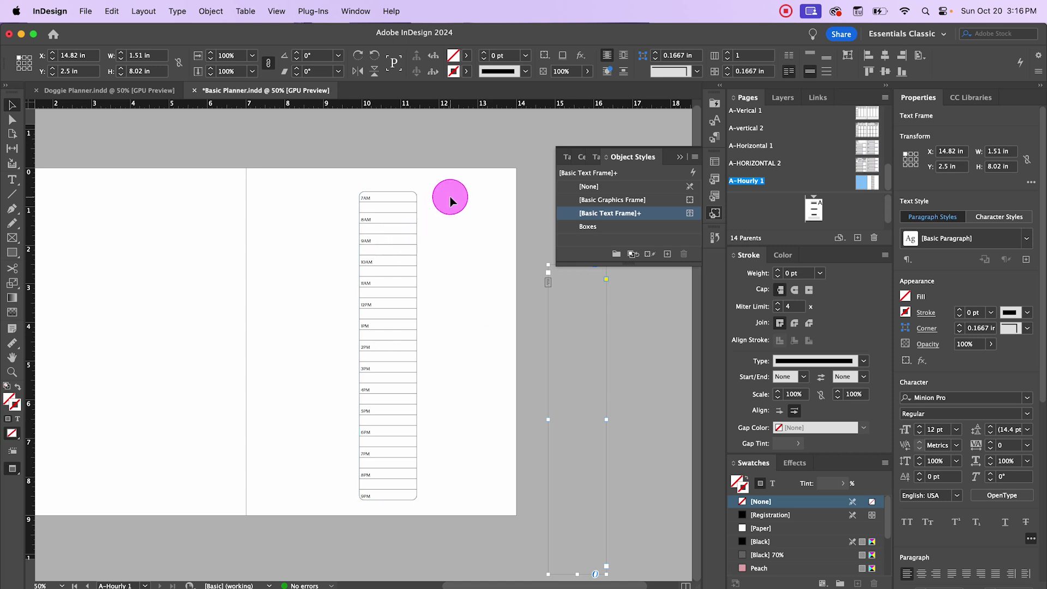
left_click(276, 203)
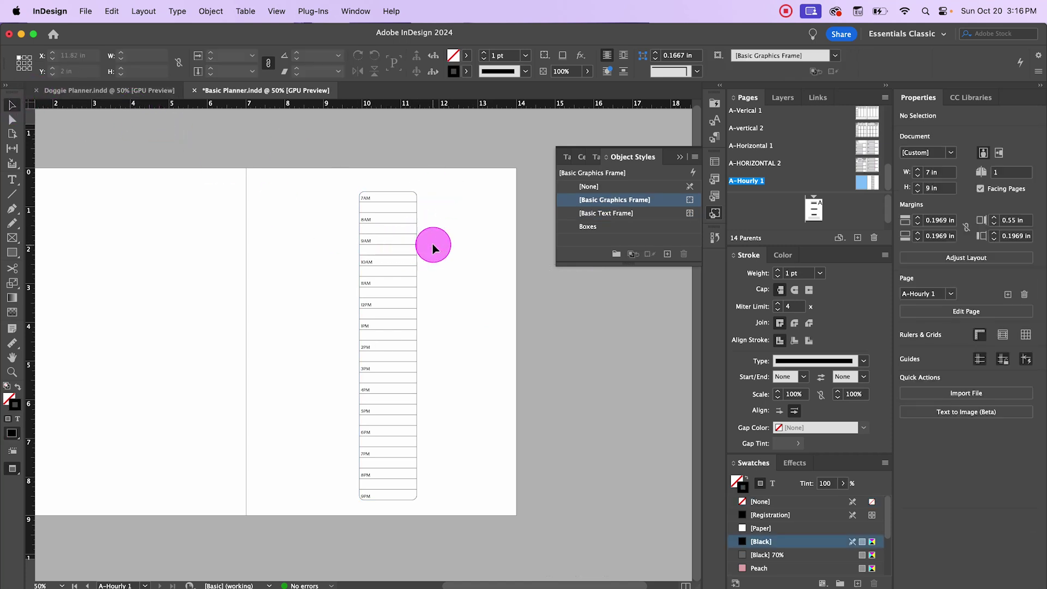
left_click_drag(391, 234, 281, 218)
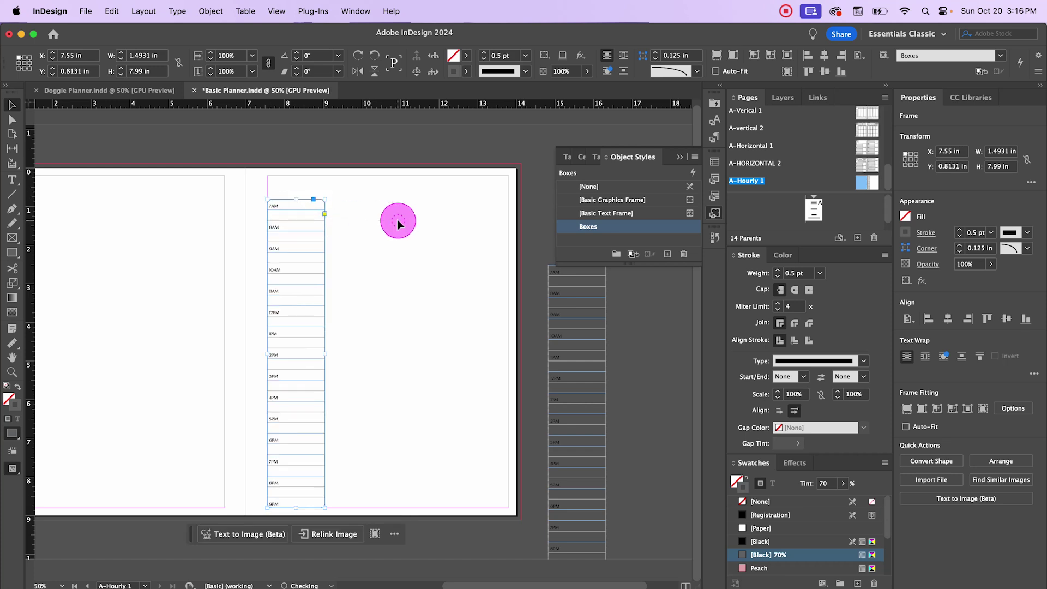
Duplicate the filled hourly box beside the original on the right page, at about X 9.18 in, Y 0.81 in
left_click(371, 275)
scroll(293, 279, "up", 1)
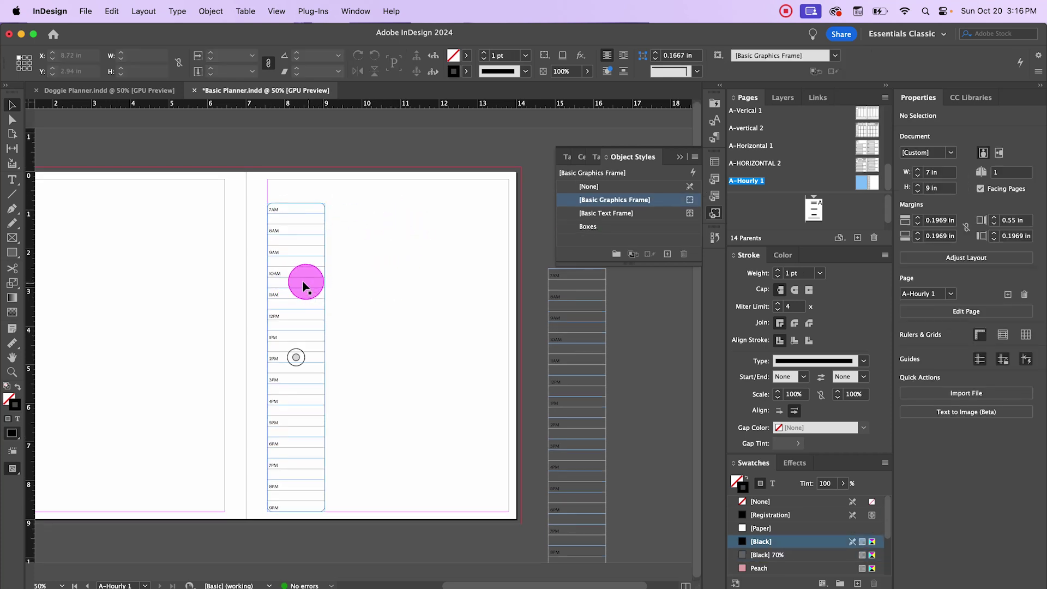
left_click_drag(300, 282, 360, 281)
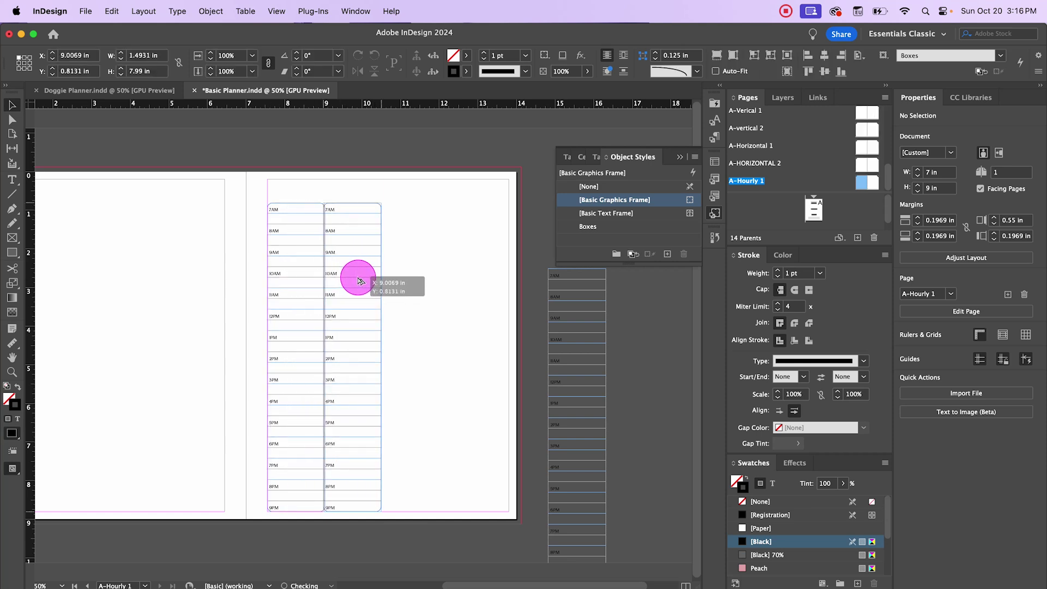
left_click_drag(358, 281, 365, 281)
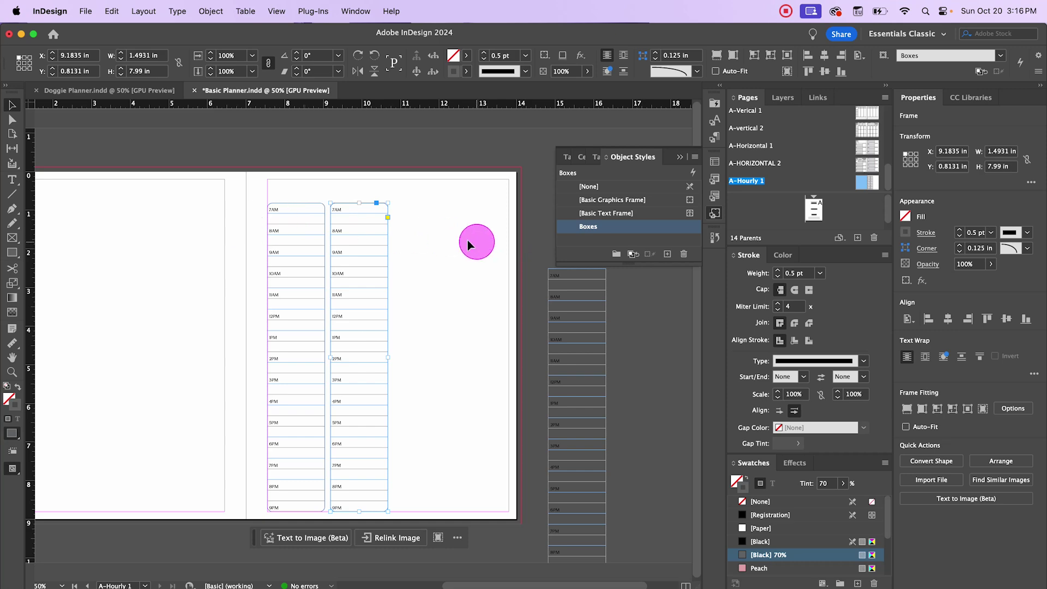
Step and Repeat the second hourly box with a count of 2, vertical offset 0 in and horizontal offset 1.6335 in
left_click(88, 13)
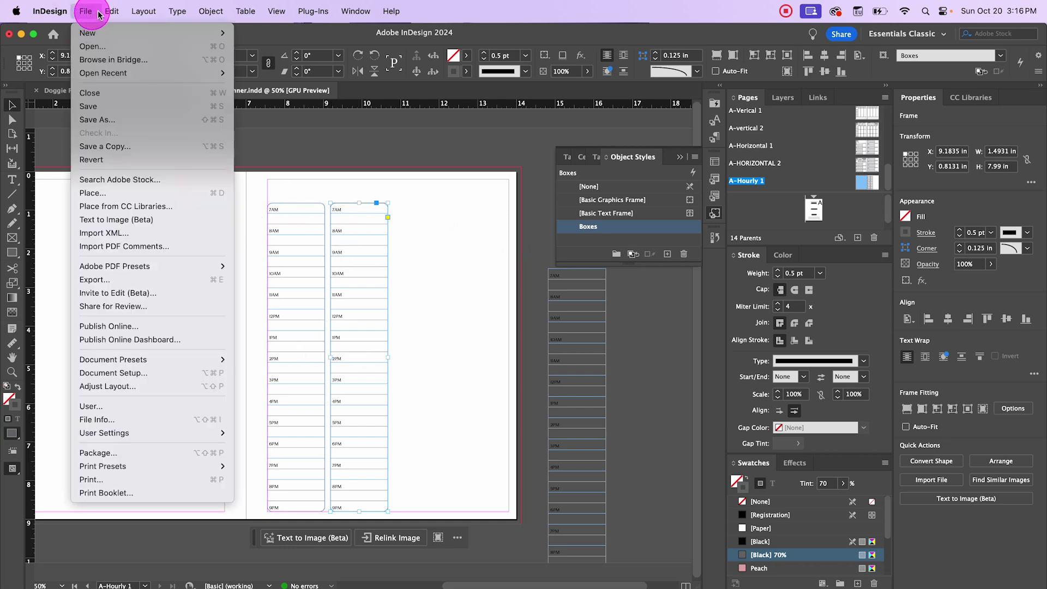
mouse_move(110, 14)
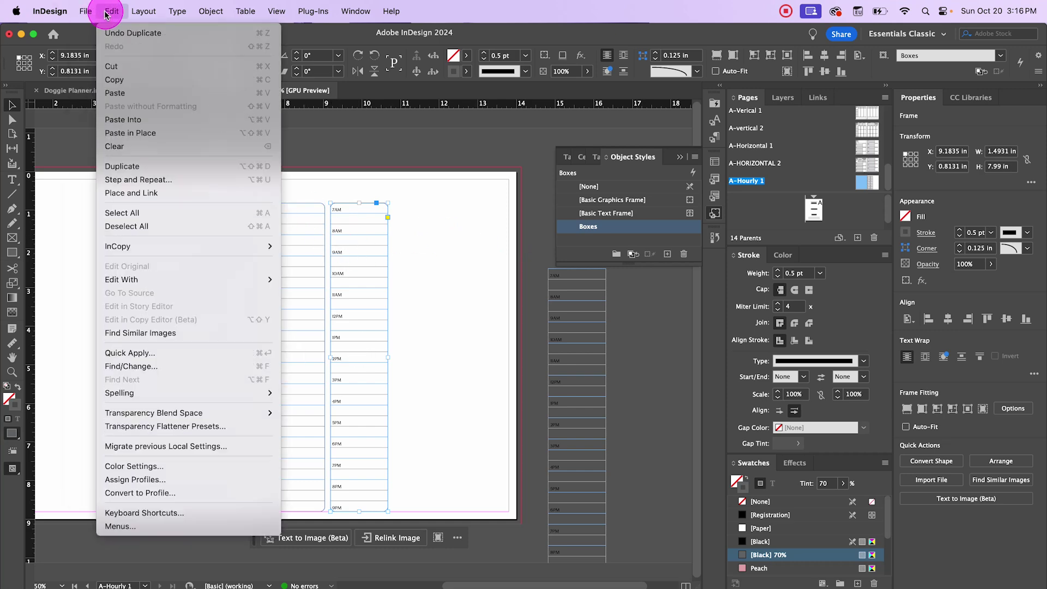
left_click(154, 185)
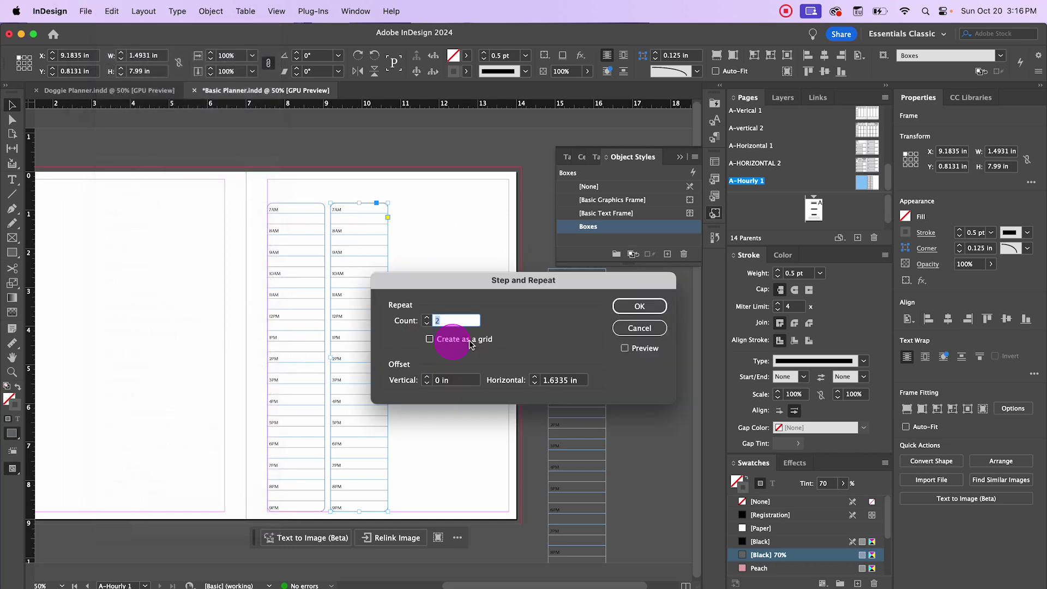
left_click(629, 305)
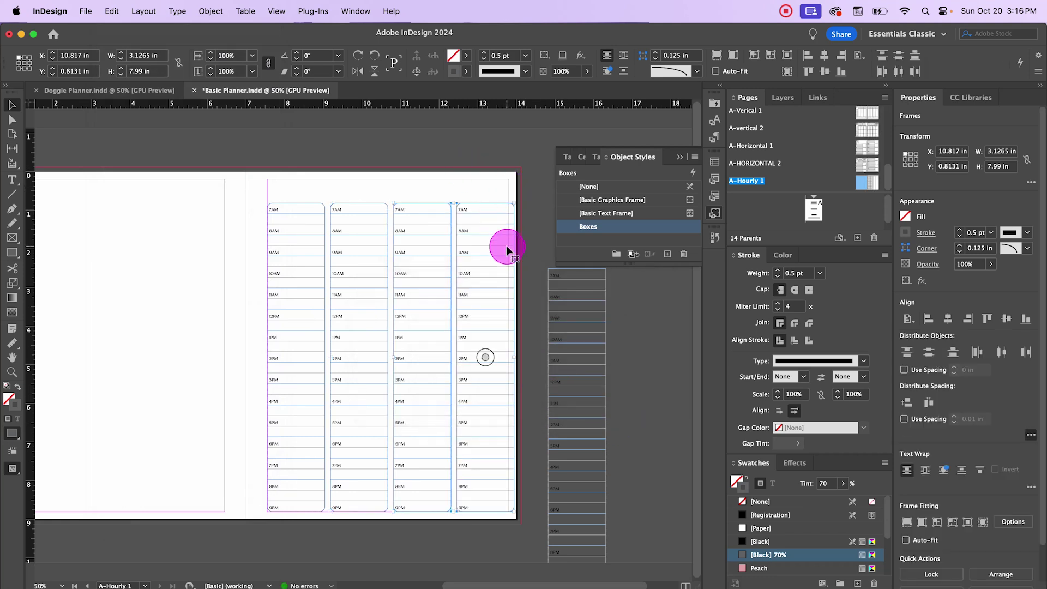
Select all four hourly boxes, make the first one the key object, and distribute their horizontal spacing at 0.04 in
key("super+equal")
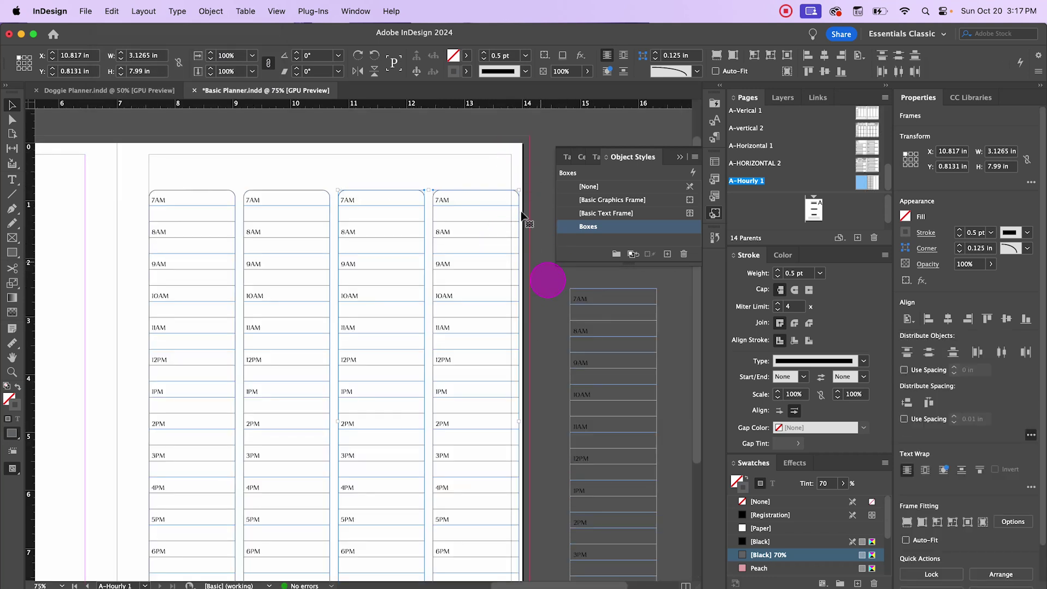
scroll(543, 239, "down", 1)
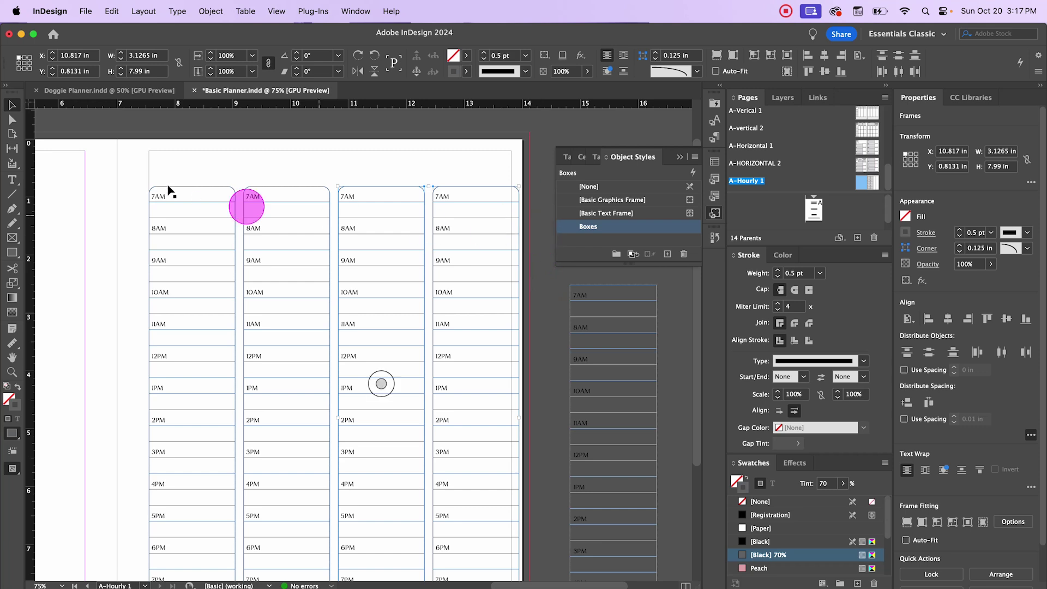
left_click_drag(132, 171, 544, 362)
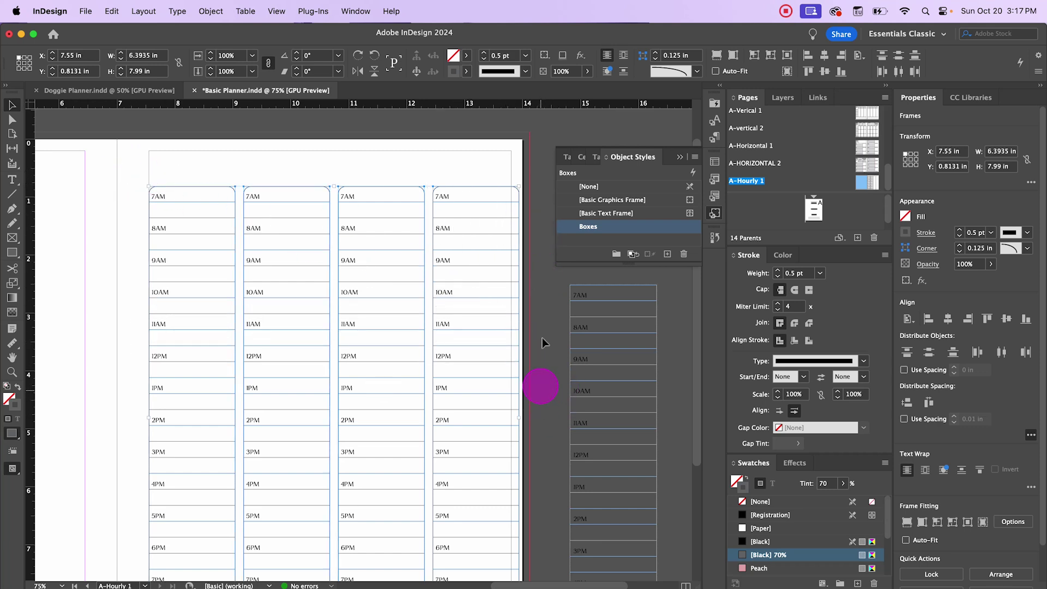
left_click(195, 187)
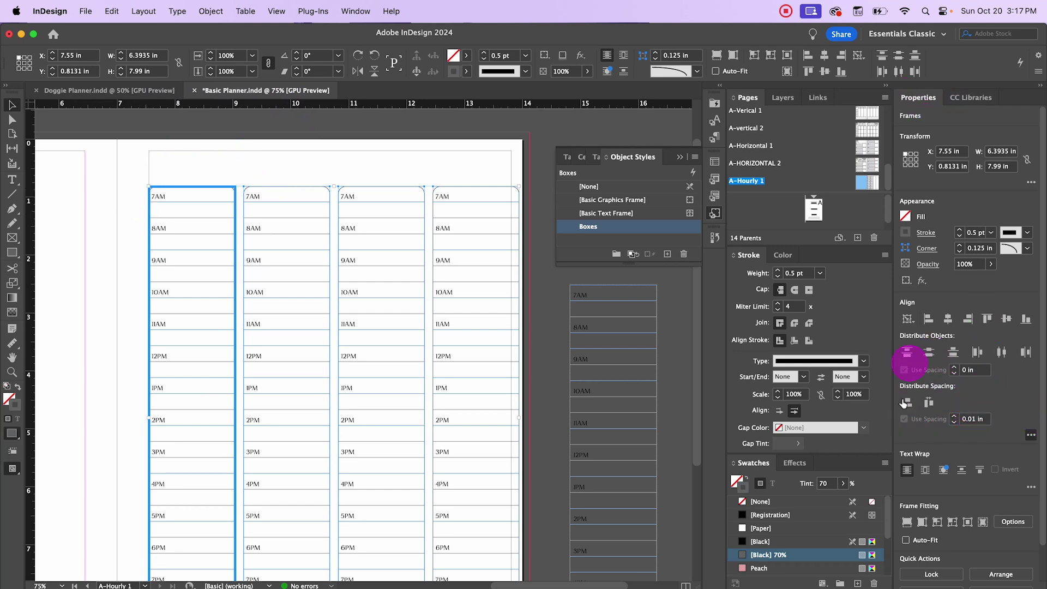
left_click(980, 418)
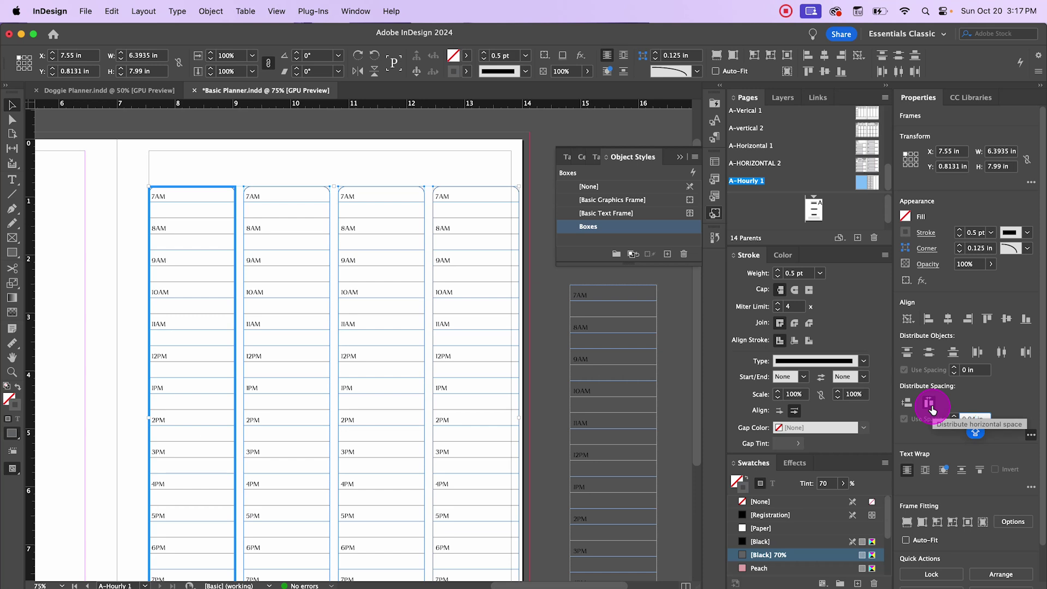
left_click(929, 404)
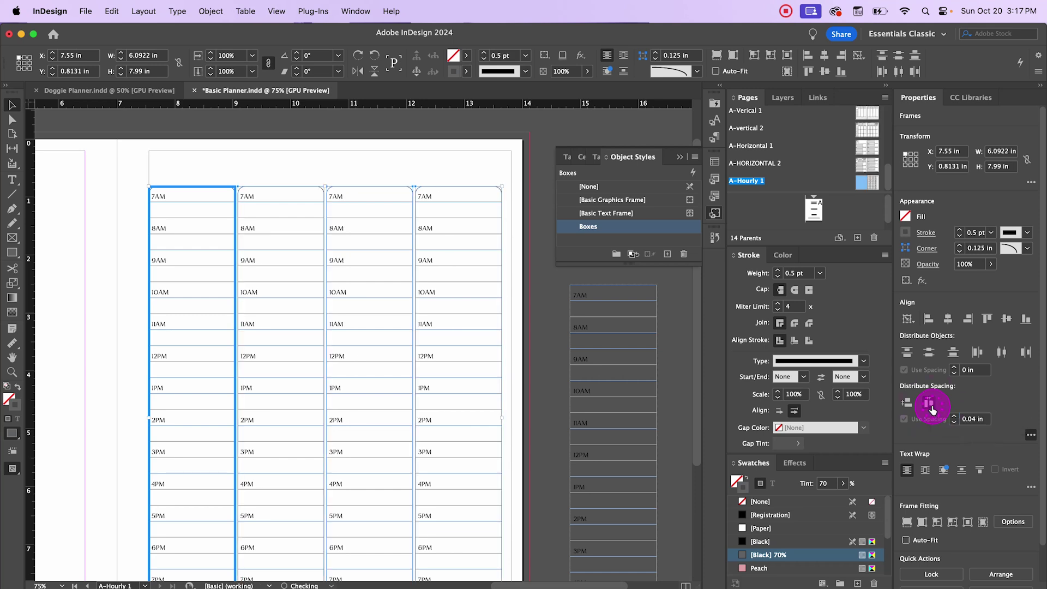
Redistribute the four boxes' horizontal spacing from the key object, trying 0.07 in and settling on 0.08 in
left_click(977, 420)
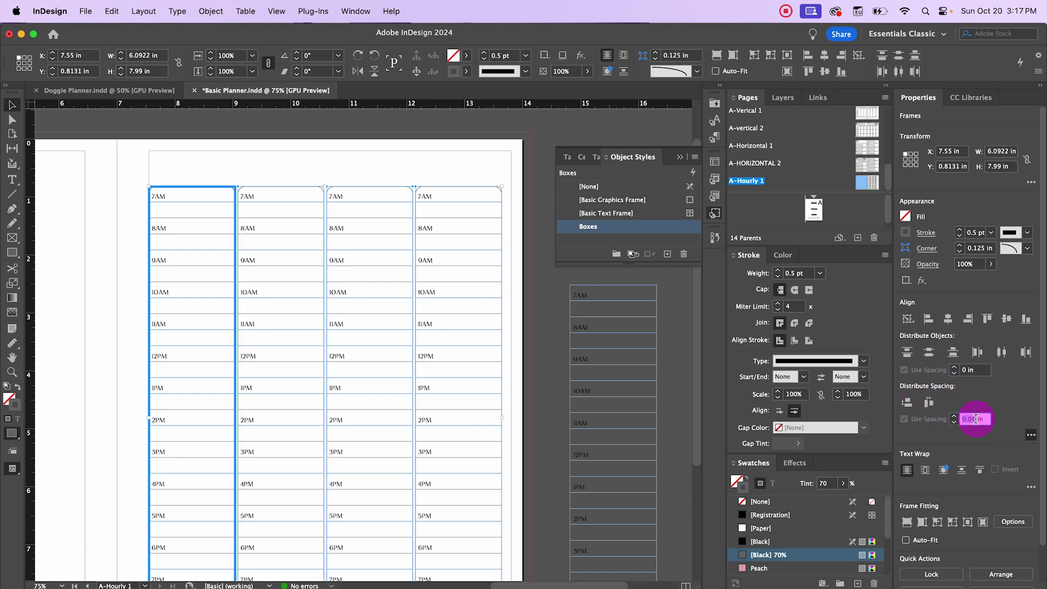
left_click(975, 419)
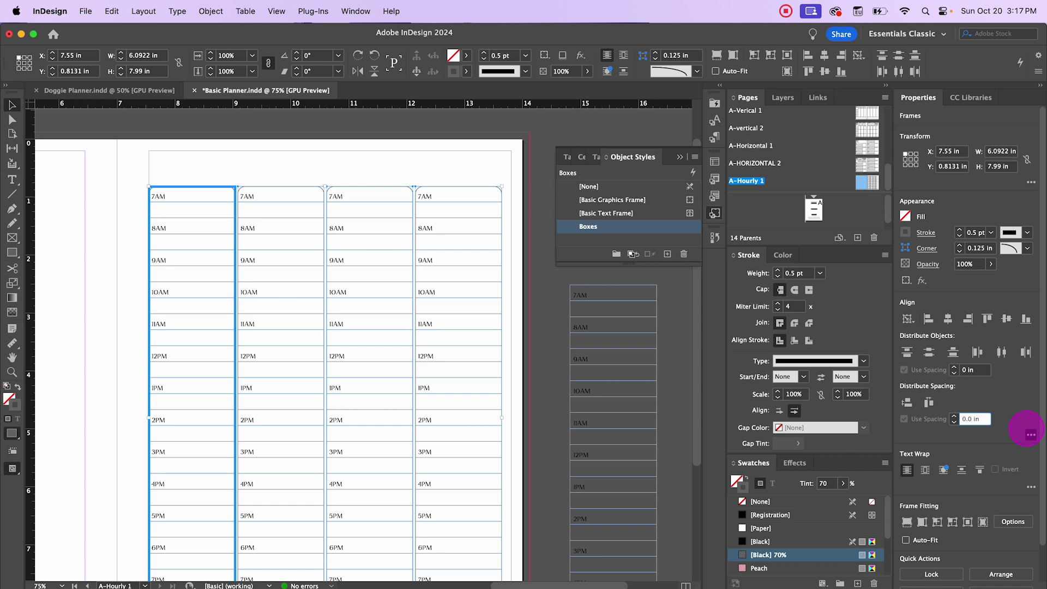
left_click(927, 401)
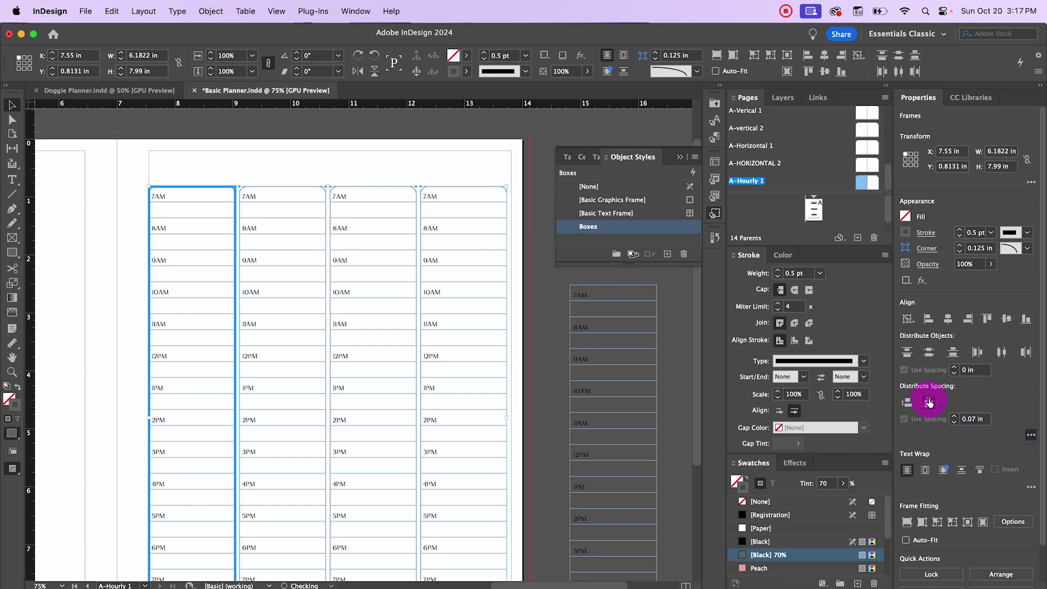
left_click(970, 420)
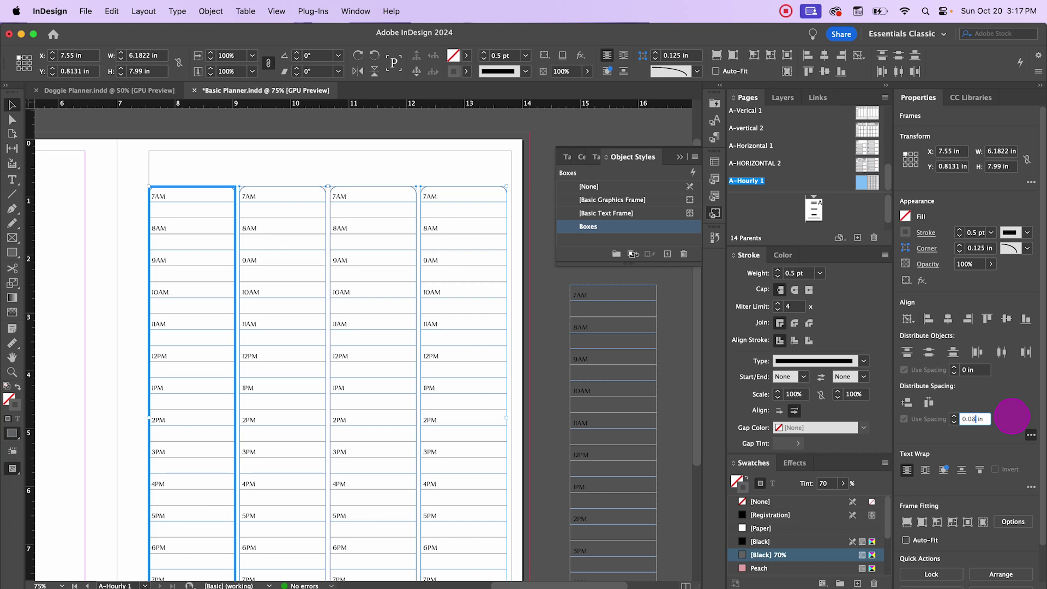
left_click(929, 402)
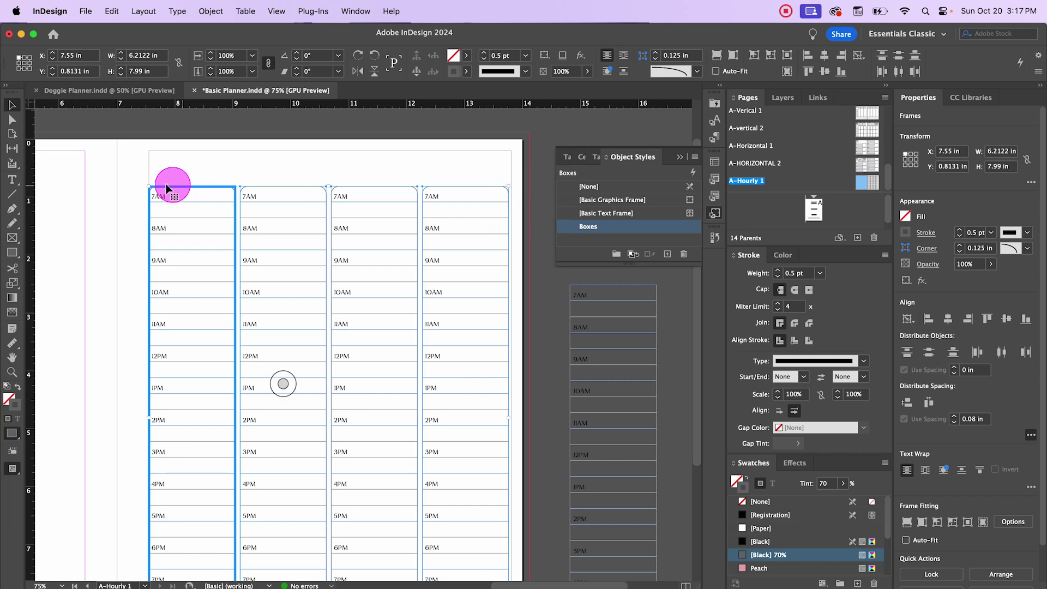
Shift the four hourly boxes slightly outward to centre them between the right page's side margins, at about X 7.56 in
left_click(532, 200)
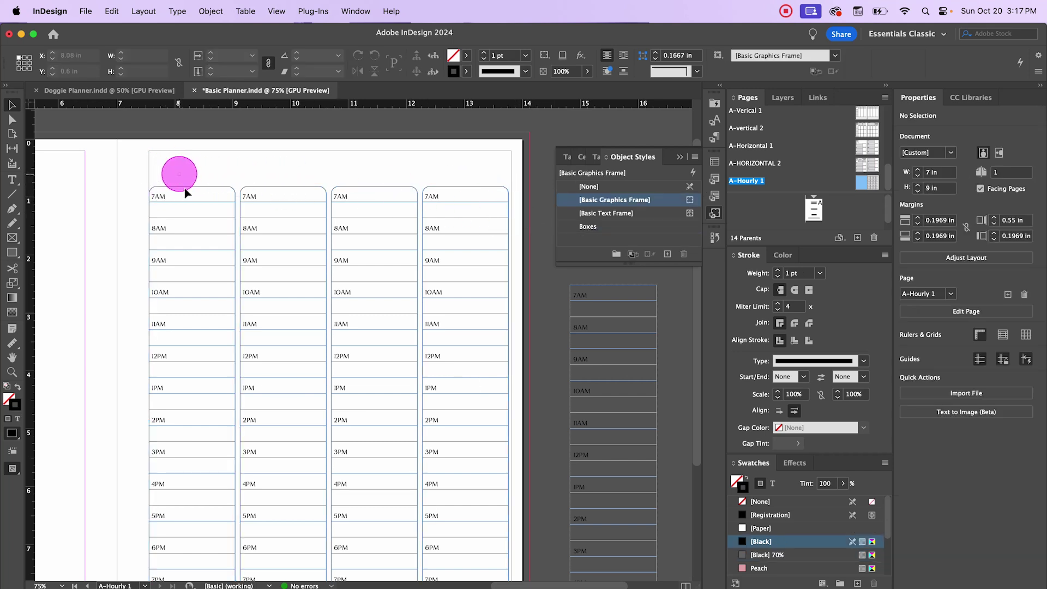
left_click_drag(185, 191, 451, 266)
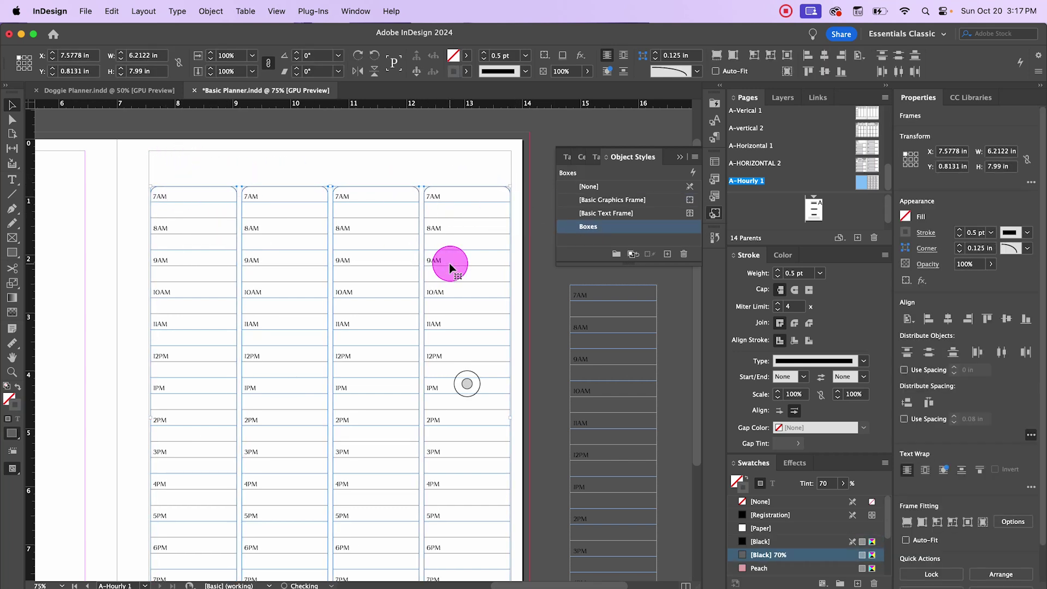
left_click(533, 273)
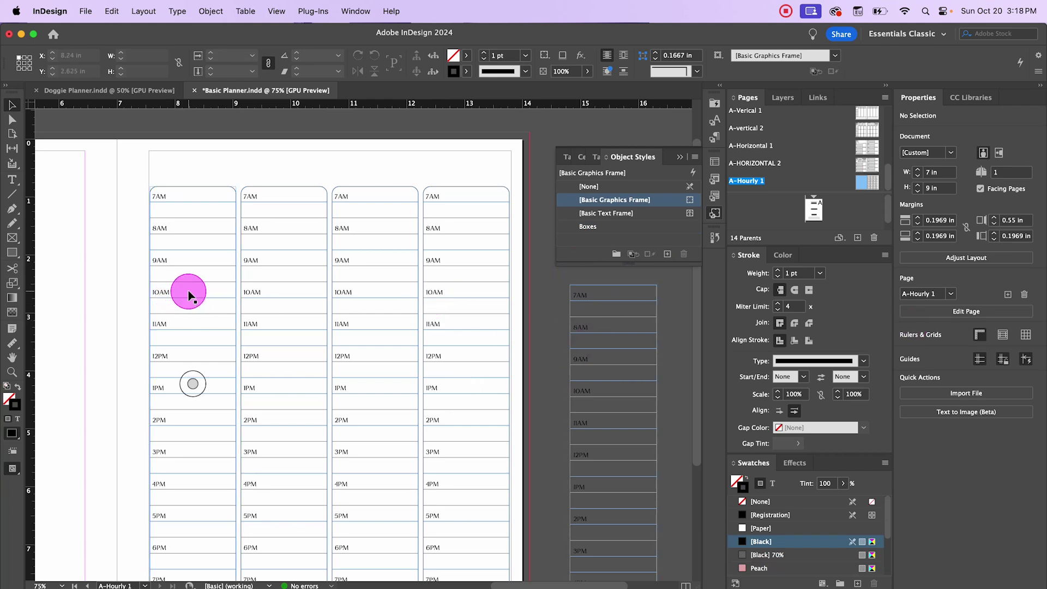
Duplicate the right page's first three hourly boxes onto the left page against its inner margin, and collapse the Object Styles
key("super+minus")
scroll(158, 288, "left", 5)
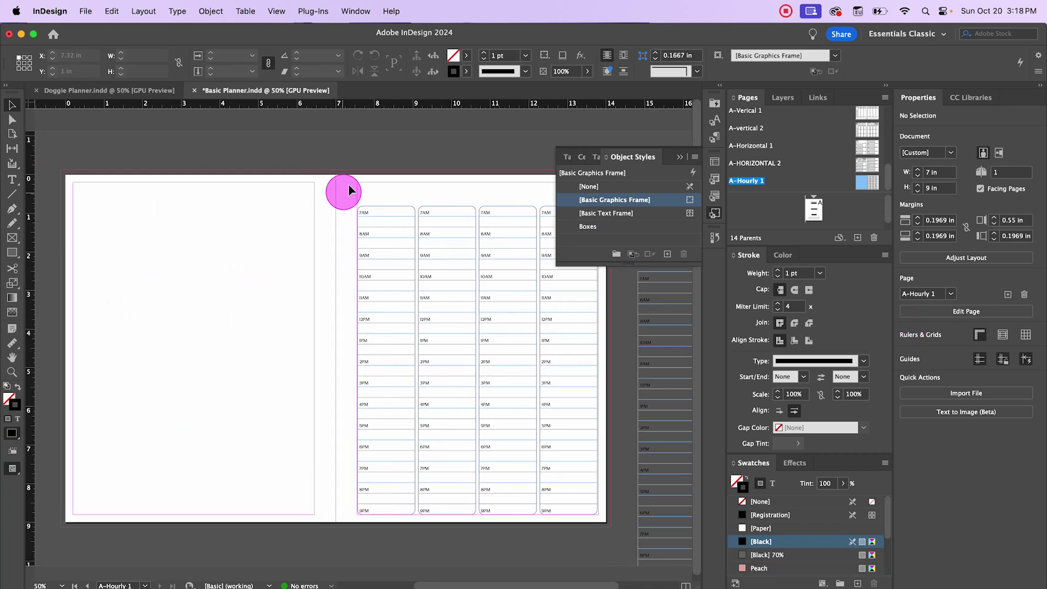
left_click_drag(349, 187, 503, 315)
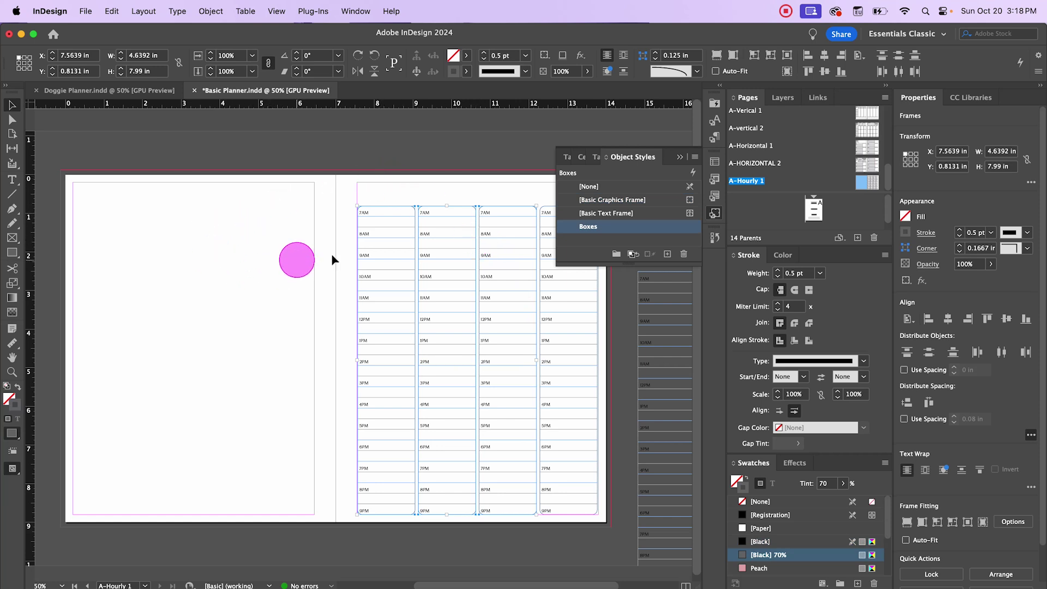
left_click(368, 173)
left_click_drag(368, 176, 515, 326)
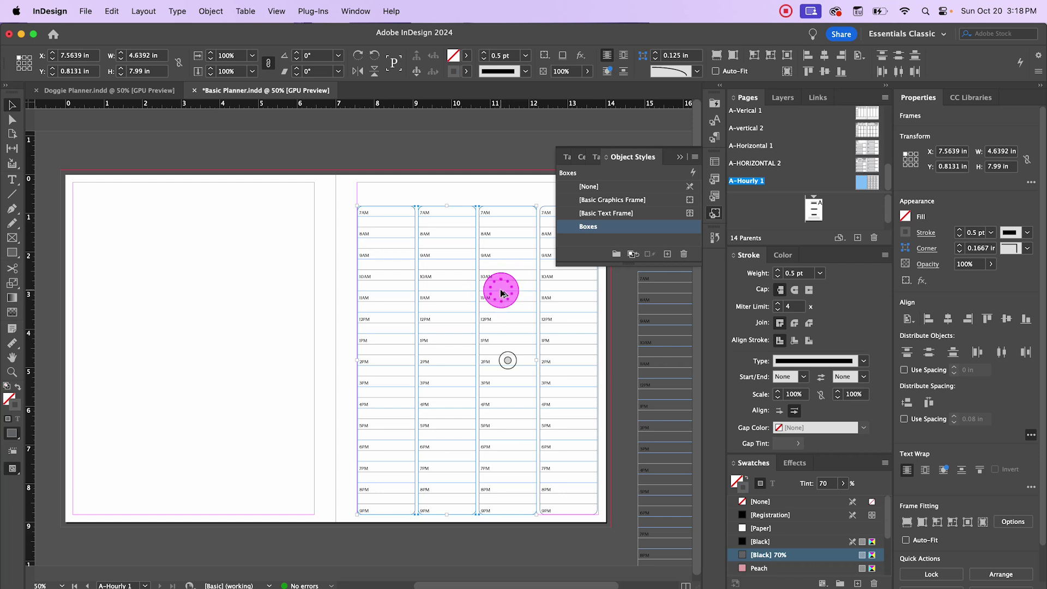
left_click_drag(501, 293, 277, 297)
left_click(633, 157)
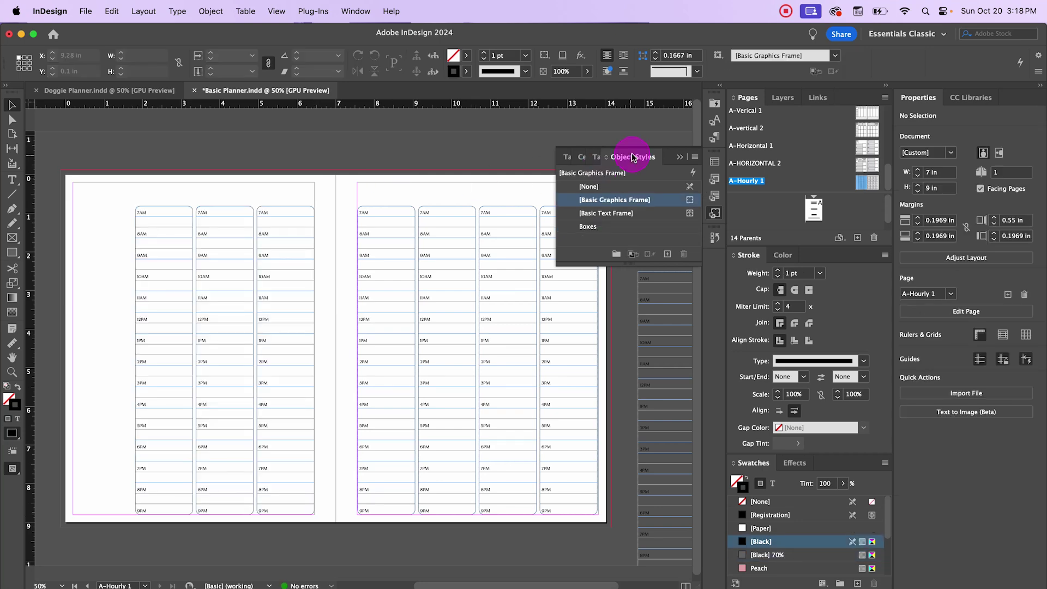
left_click(677, 158)
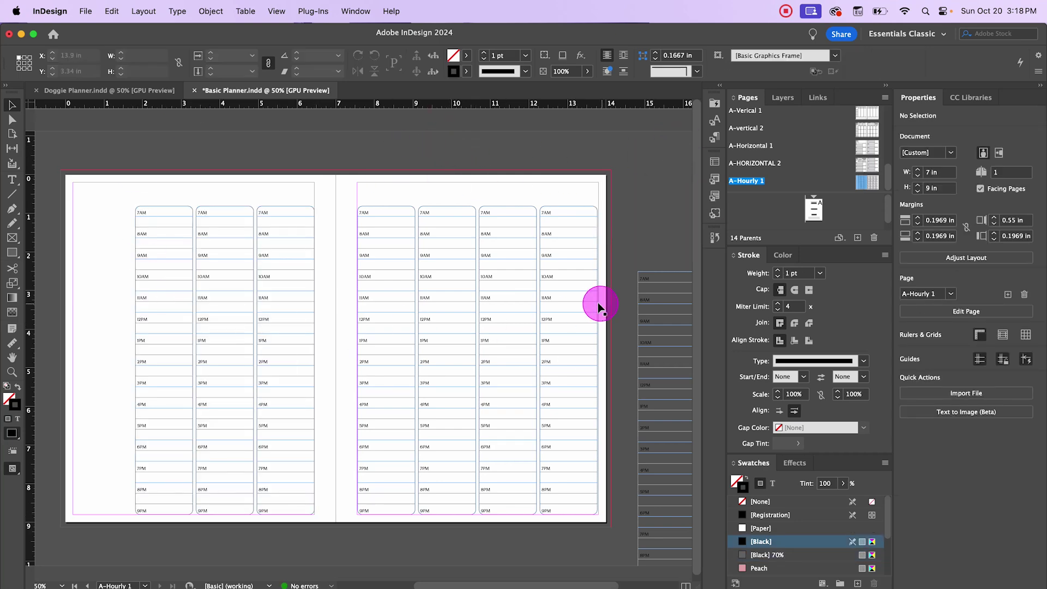
Create a text frame about 1.49 in wide and 0.41 in high above the left page's first hourly box, reading "1 MONDAY"
scroll(129, 192, "up", 2)
scroll(194, 196, "down", 3)
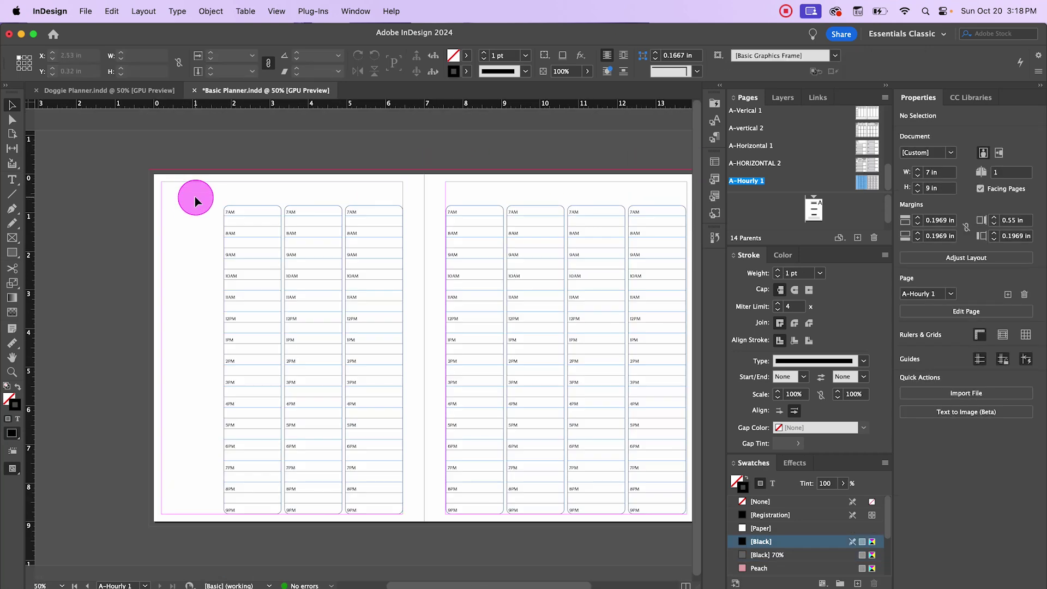
scroll(313, 229, "up", 3)
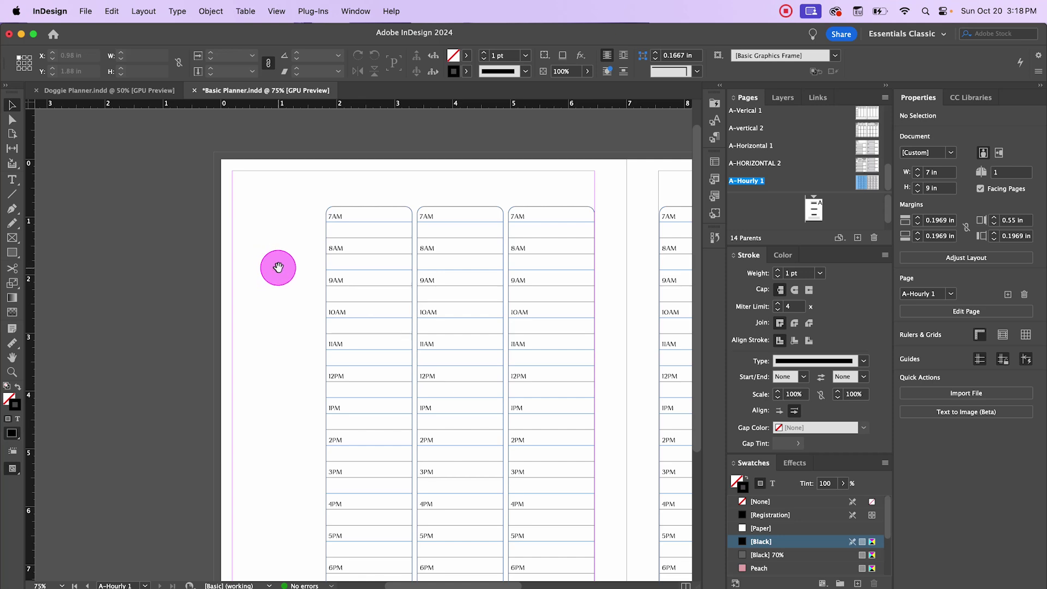
left_click_drag(278, 267, 106, 281)
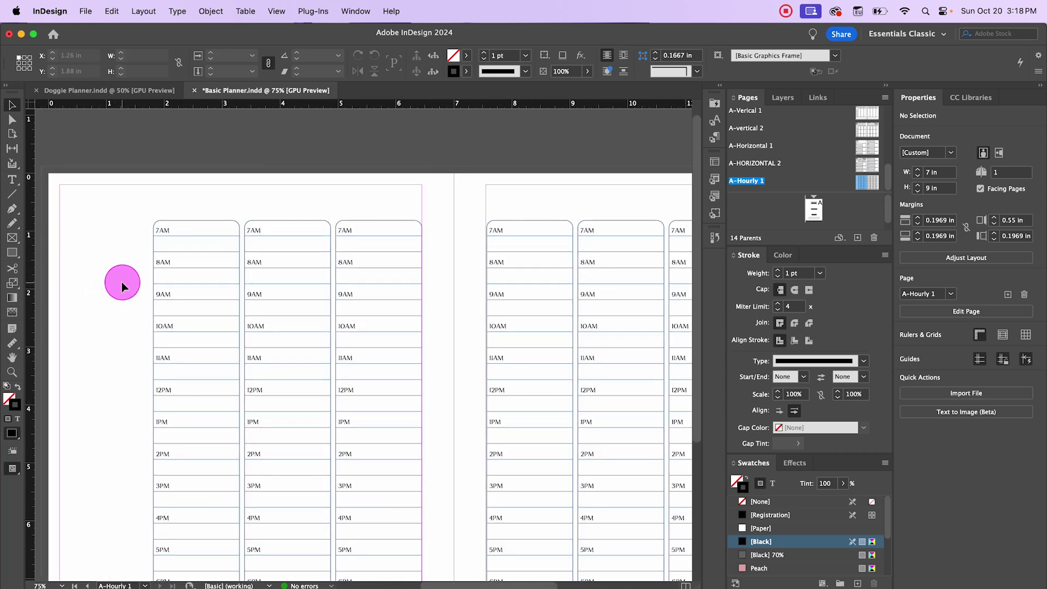
left_click(11, 177)
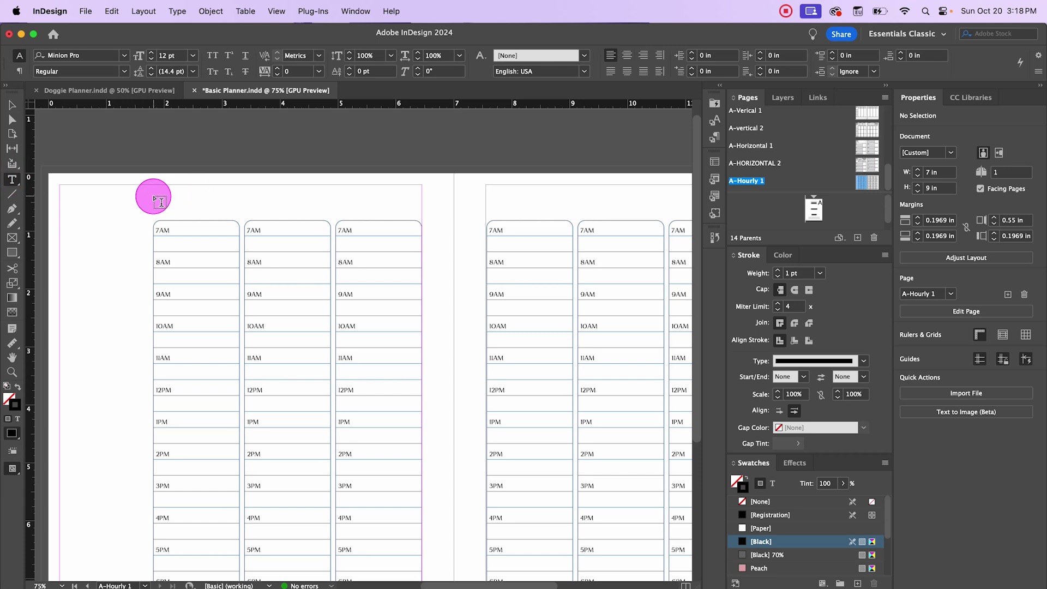
left_click_drag(154, 196, 240, 221)
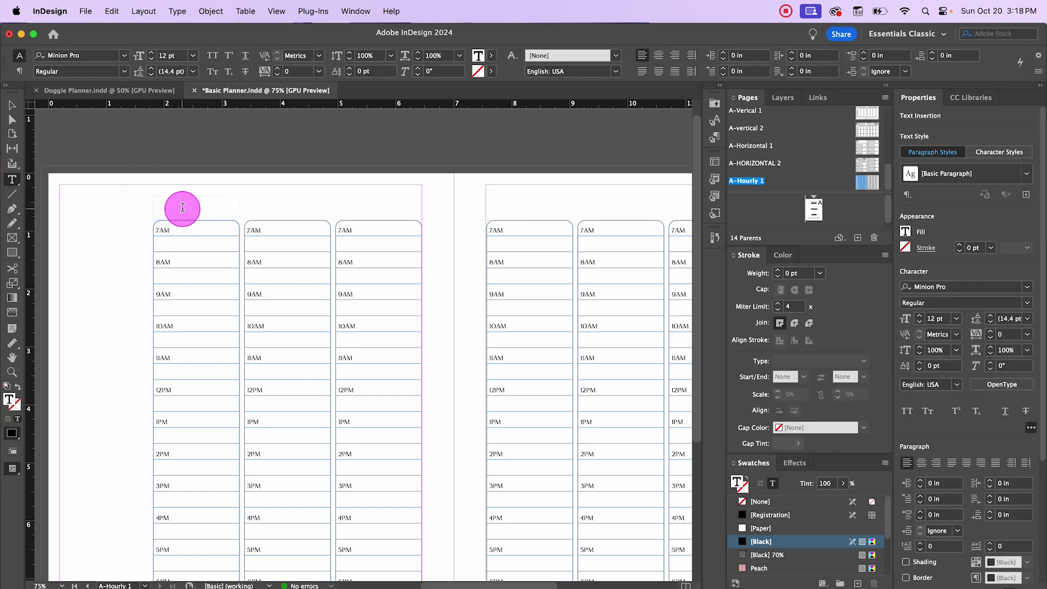
type("1 MONDAY")
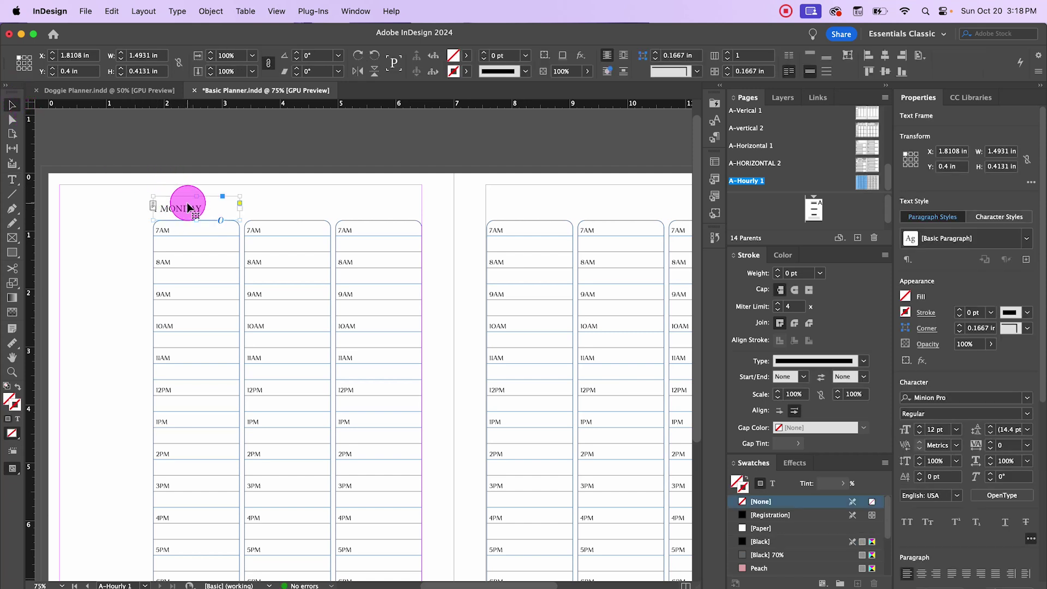
Centre the "1 MONDAY" heading text and apply the Weekly Layout Days paragraph style to it
left_click_drag(202, 208, 145, 205)
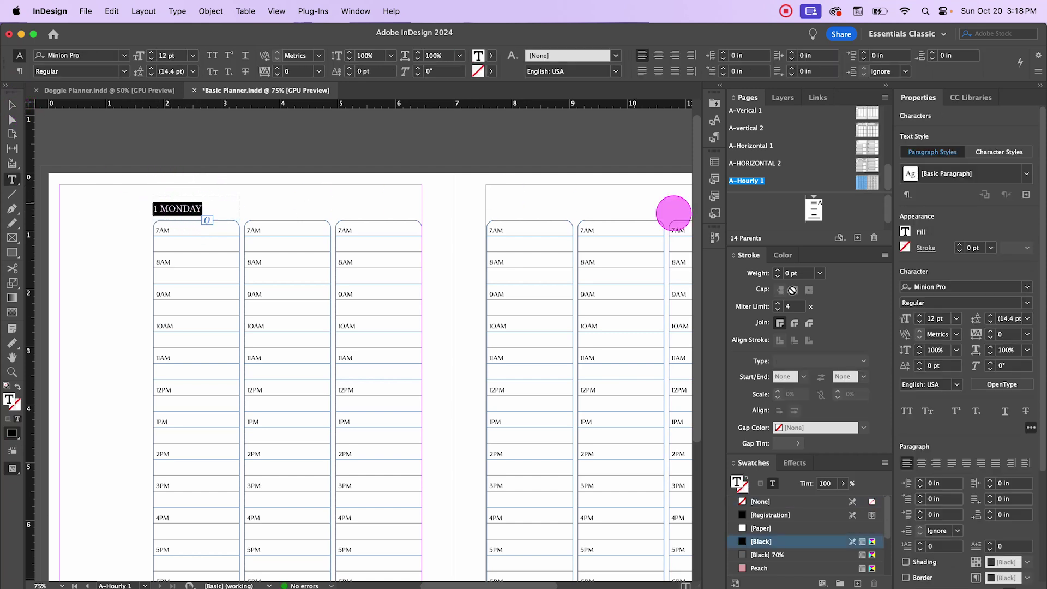
left_click(927, 468)
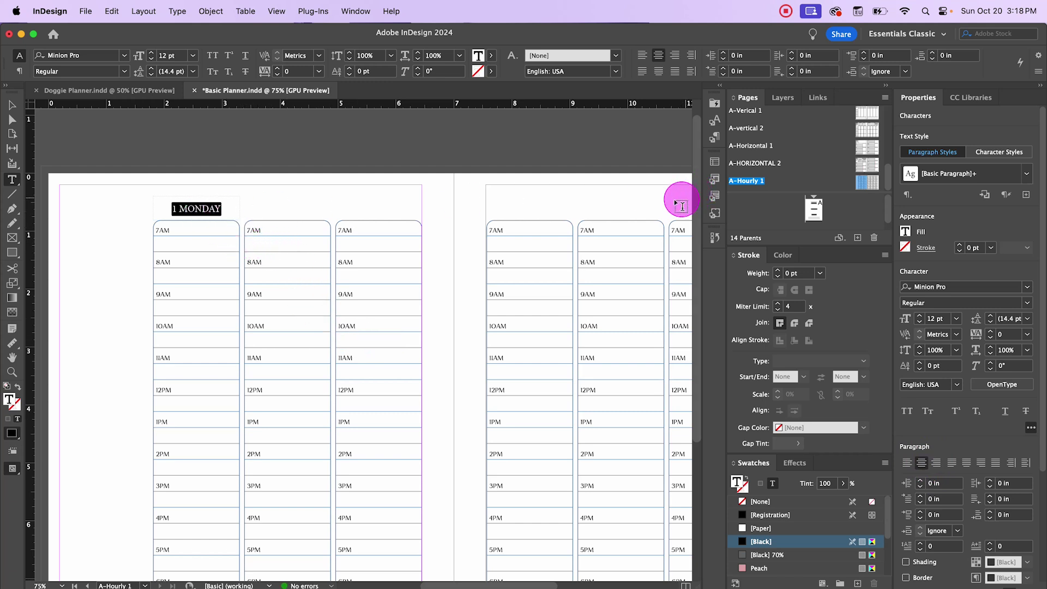
left_click(717, 139)
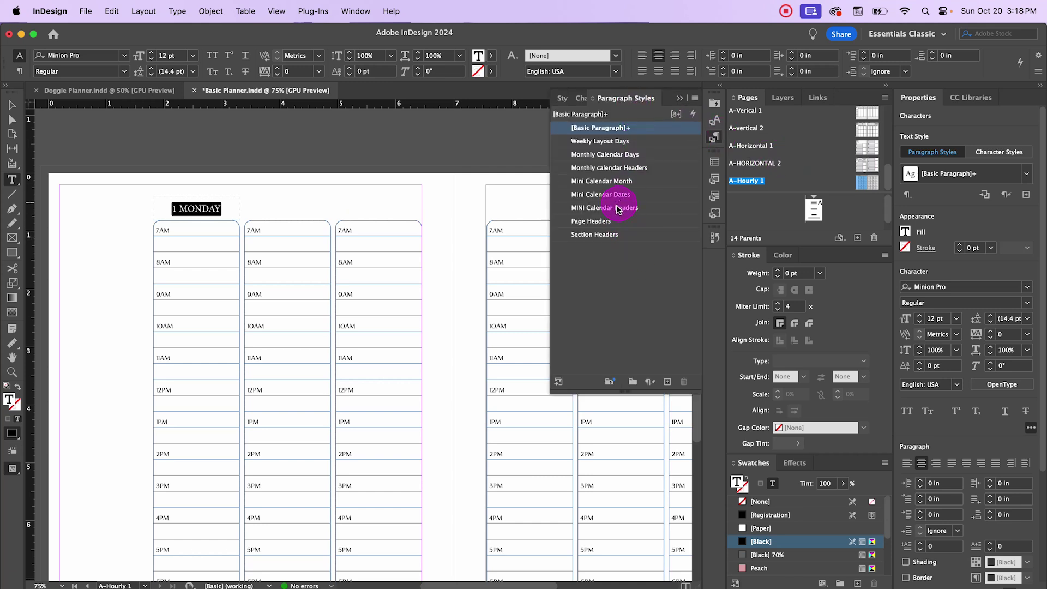
left_click(603, 142)
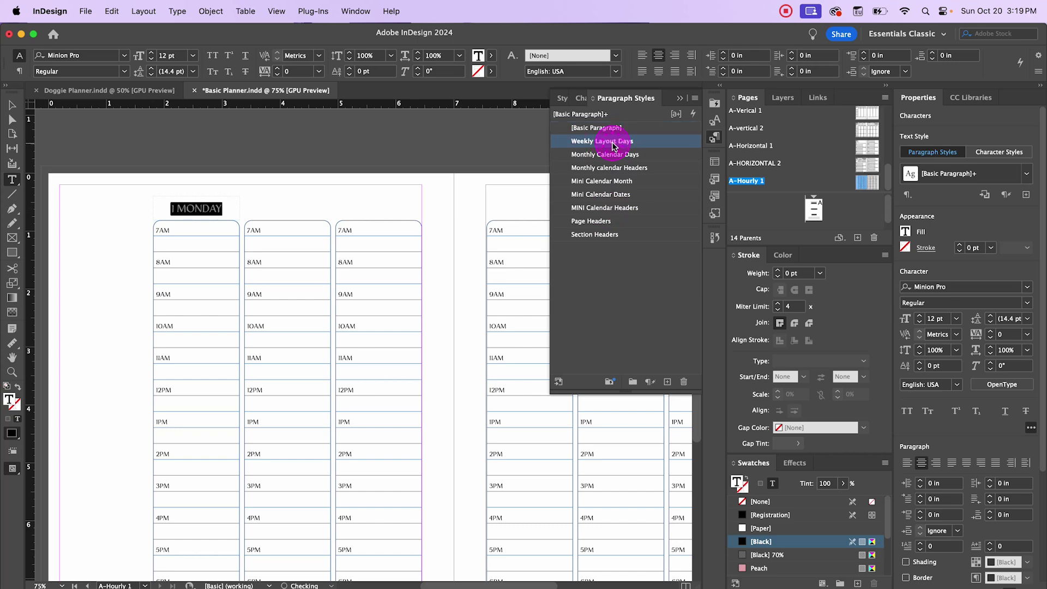
left_click(13, 108)
left_click(180, 168)
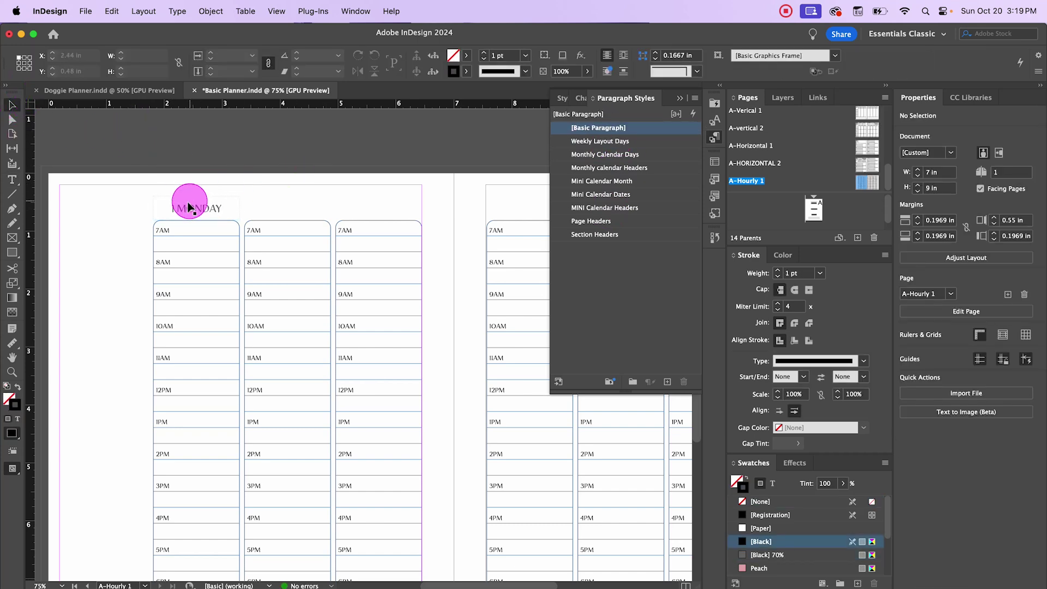
Nudge the "1 MONDAY" text frame slightly down towards its hourly box, to about Y 0.44 in
left_click(236, 214)
key("Down")
key("Down")
key("Down")
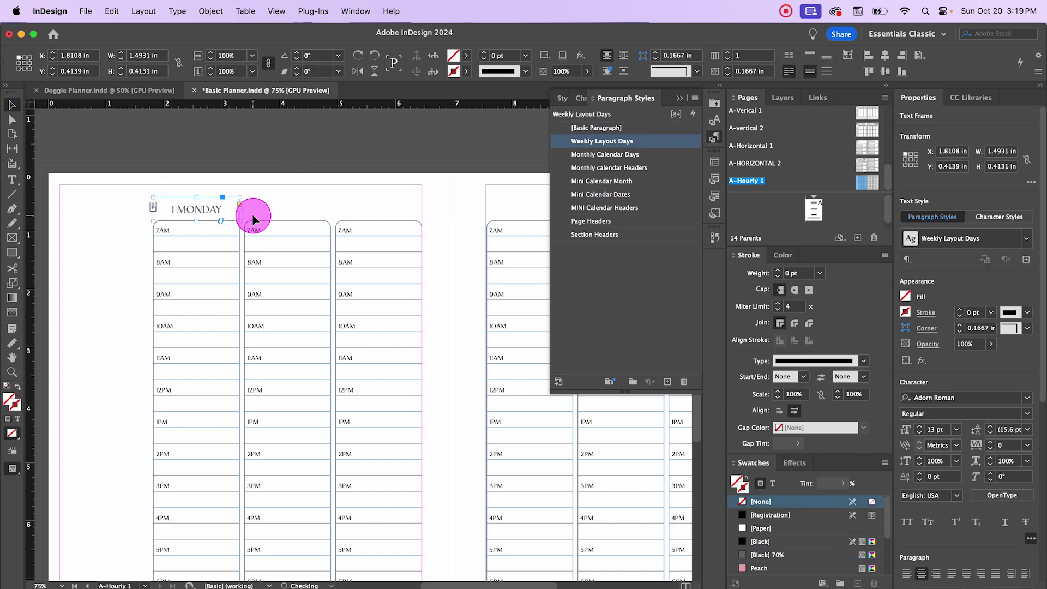
left_click(276, 163)
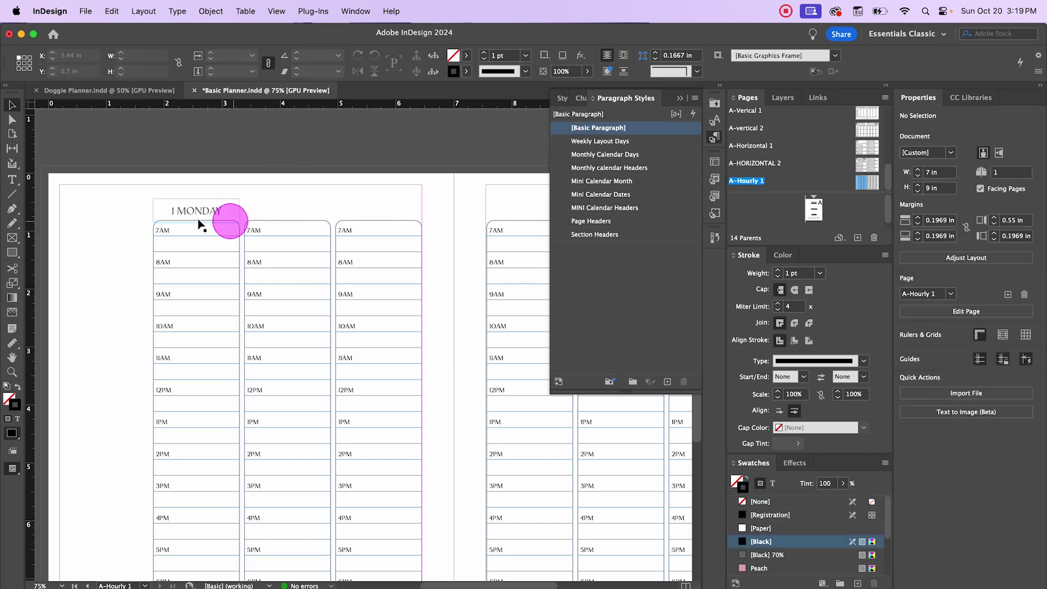
Duplicate the "1 MONDAY" heading above the left page's other two hourly boxes and all four boxes on the right page
left_click_drag(196, 213, 384, 218)
left_click(286, 217)
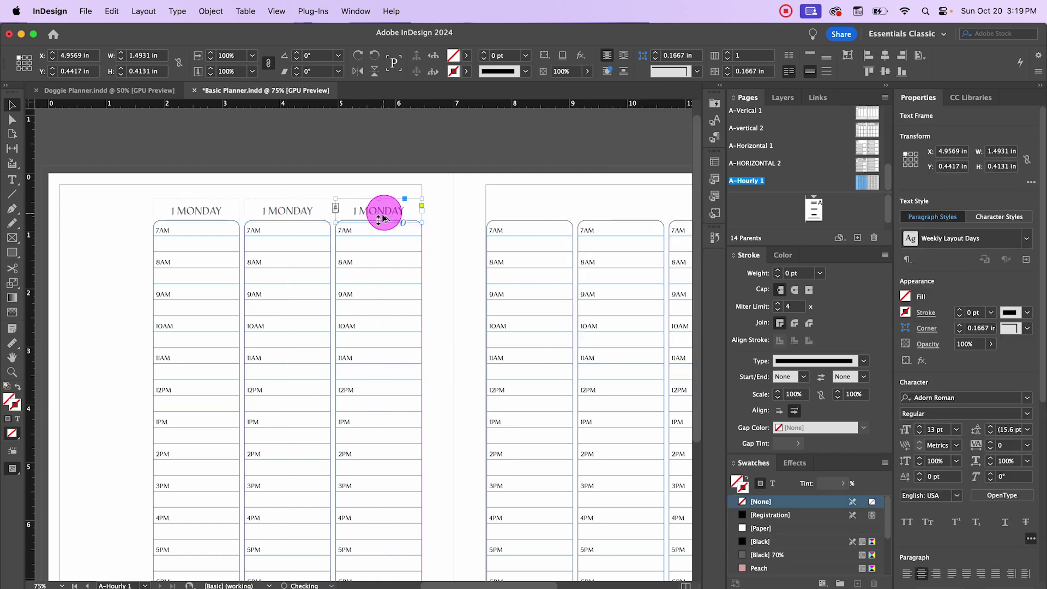
left_click_drag(180, 185, 387, 206)
scroll(428, 201, "right", 3)
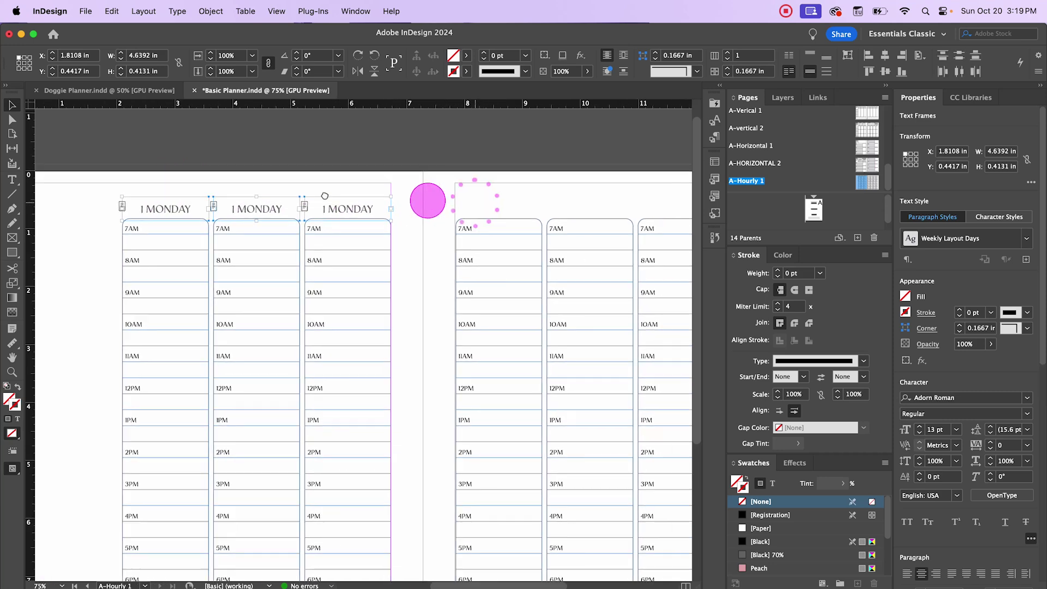
scroll(428, 201, "right", 5)
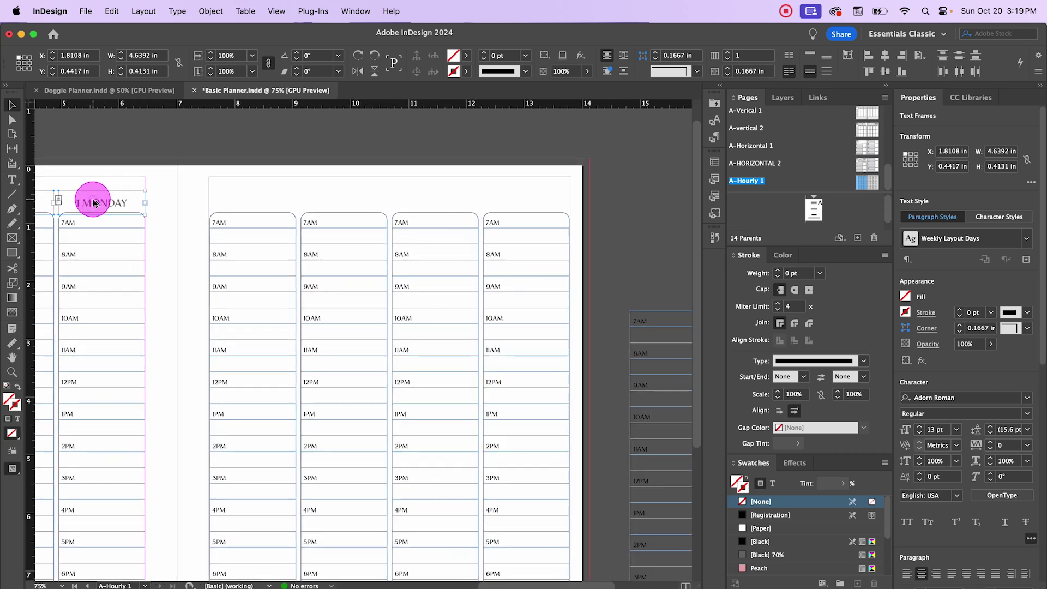
left_click_drag(95, 203, 525, 213)
left_click(474, 180)
left_click(657, 241)
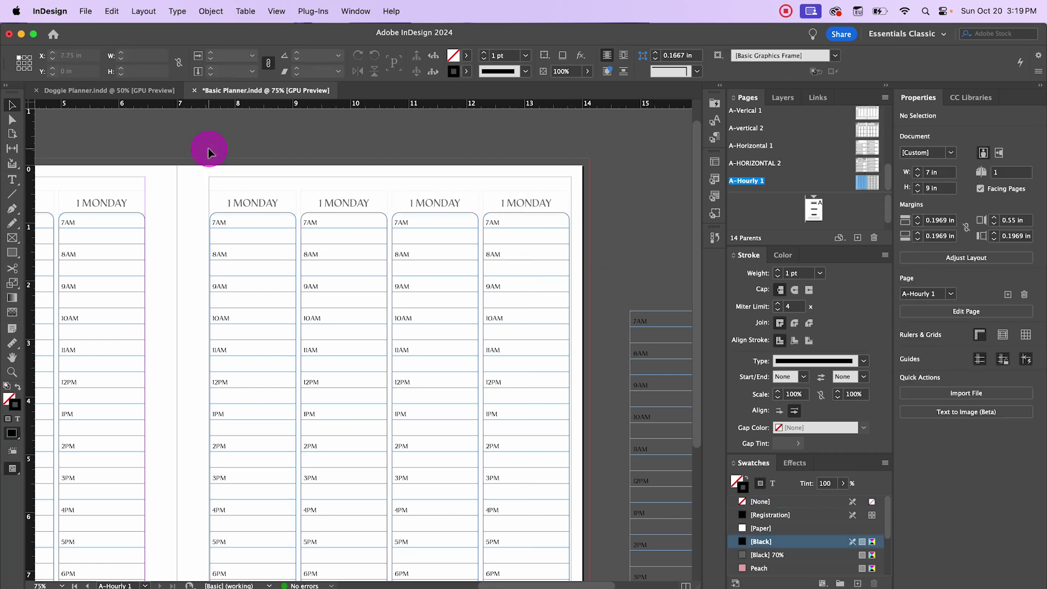
Change the left page's second and third headings to "2 TUESDAY" and "3 WEDNESDAY"
left_click_drag(209, 152, 454, 150)
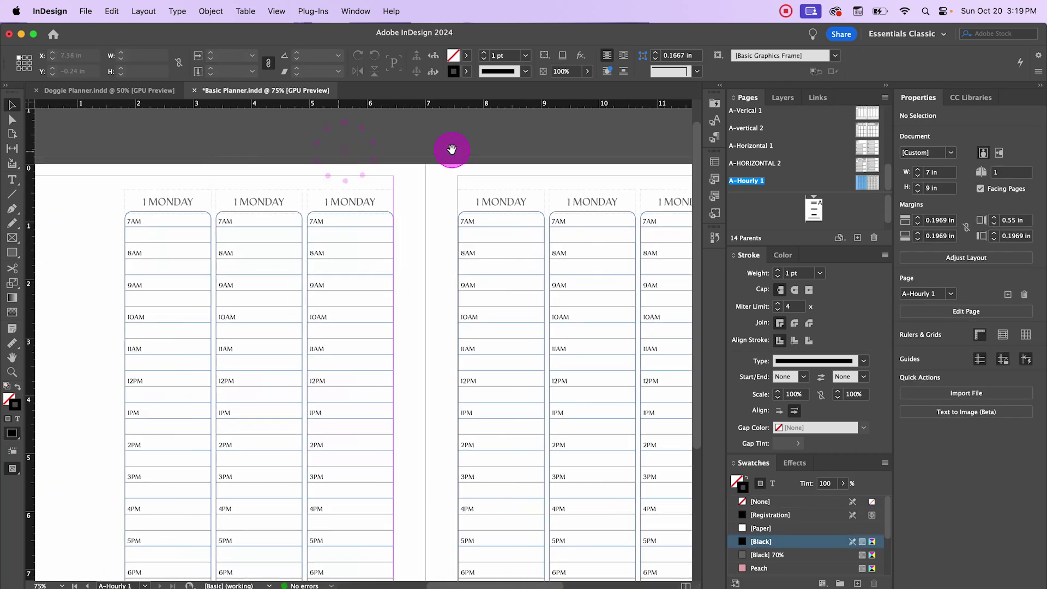
double_click(186, 202)
triple_click(281, 203)
type("2 T")
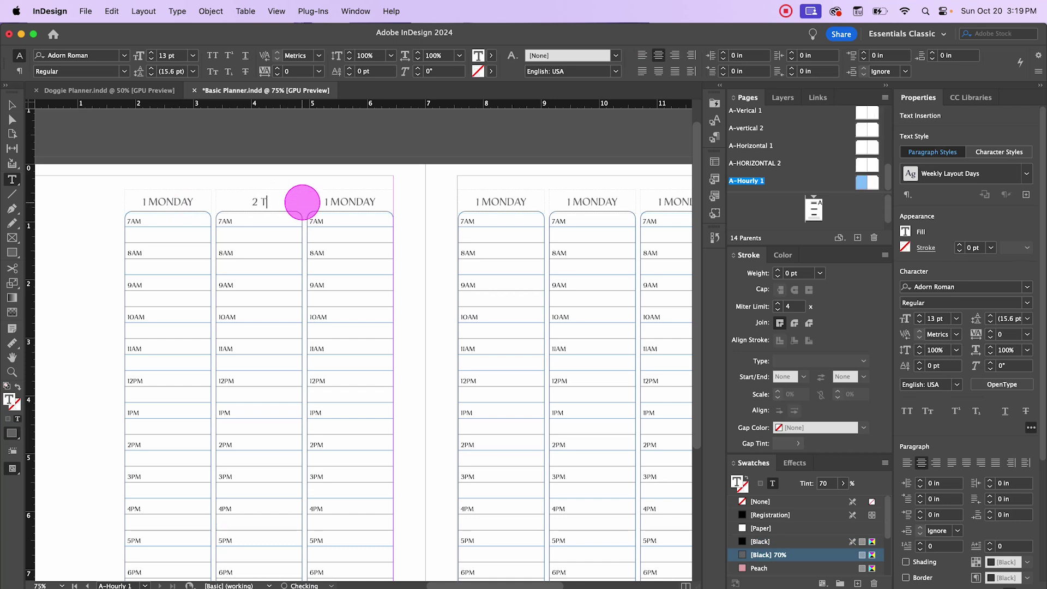
type("UESDAY")
triple_click(363, 203)
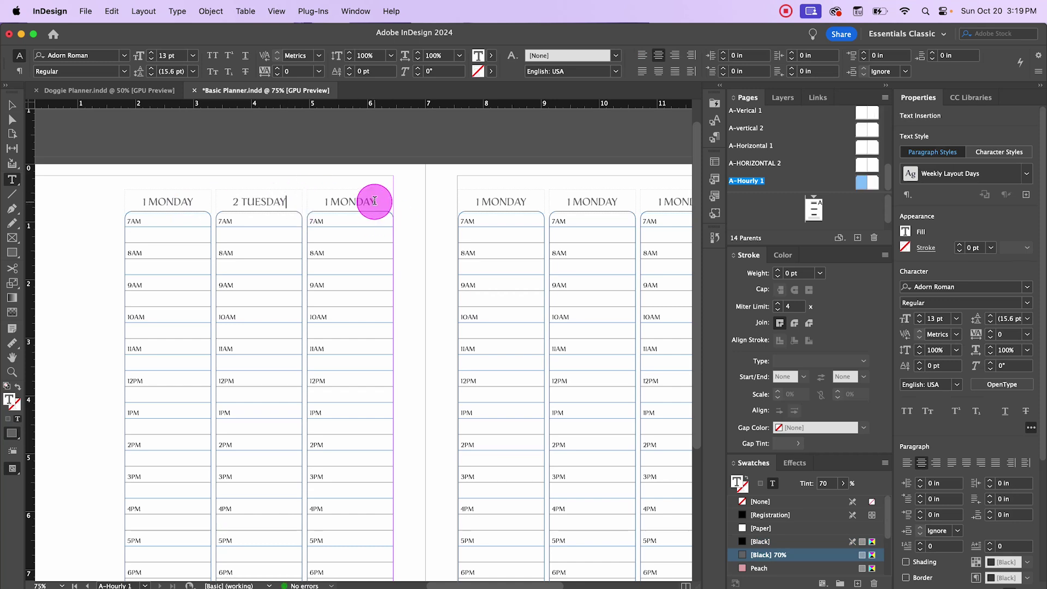
type("3 WEDNESDAY")
Change the right page's four headings to "4 THURSDAY", "5 FRIDAY", "6 SATURDAY" and "7 SUNDAY"
triple_click(519, 202)
type("4 THURSDAY")
scroll(477, 205, "right", 5)
triple_click(374, 199)
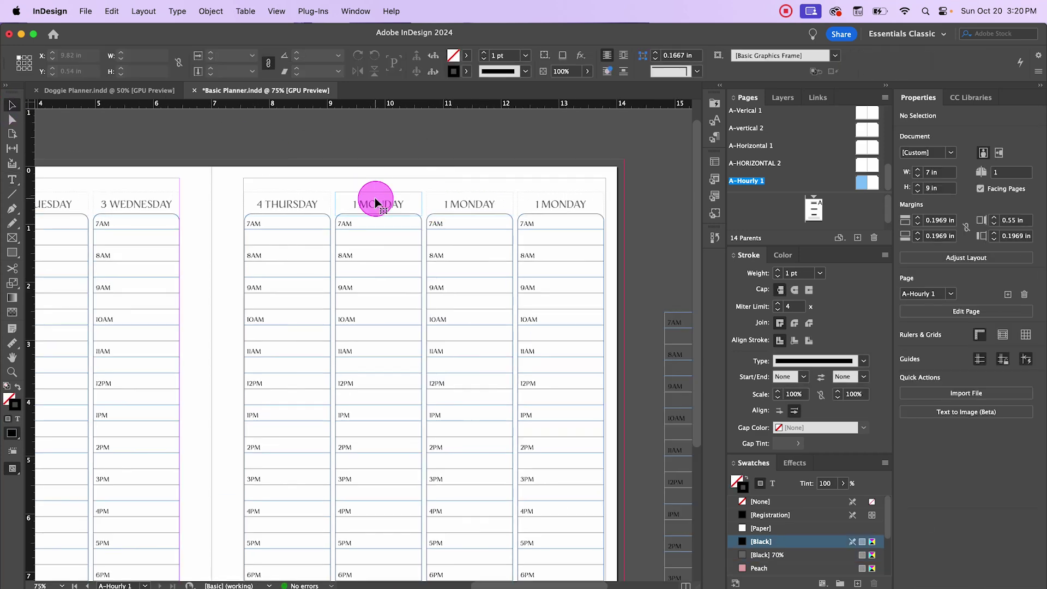
type("5 FRIDAY")
triple_click(495, 205)
type("6 SATURDAY")
triple_click(545, 206)
type("7 SUNDAY")
key("super+minus")
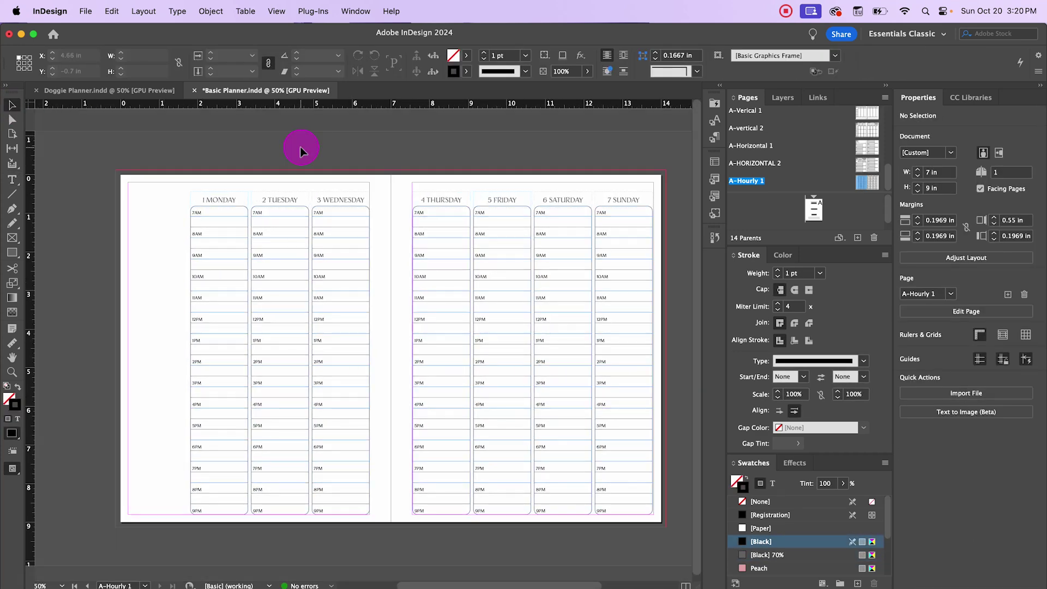
Examine the layout of both pages and the blank outer column beside Monday on the left page
left_click(143, 198)
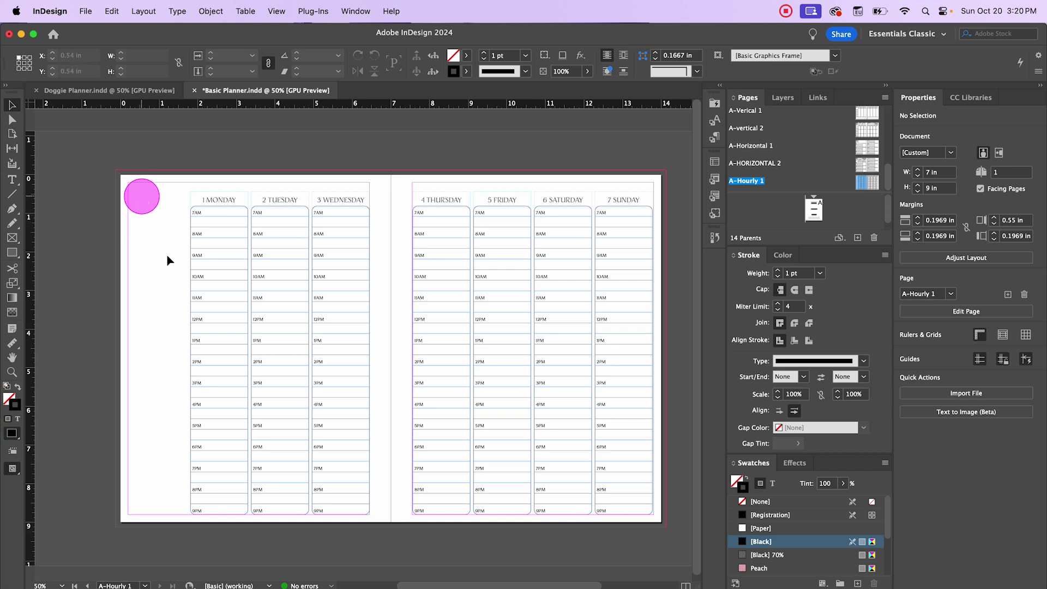
mouse_move(167, 260)
left_mouse_down()
mouse_move(190, 522)
mouse_move(221, 468)
left_mouse_up()
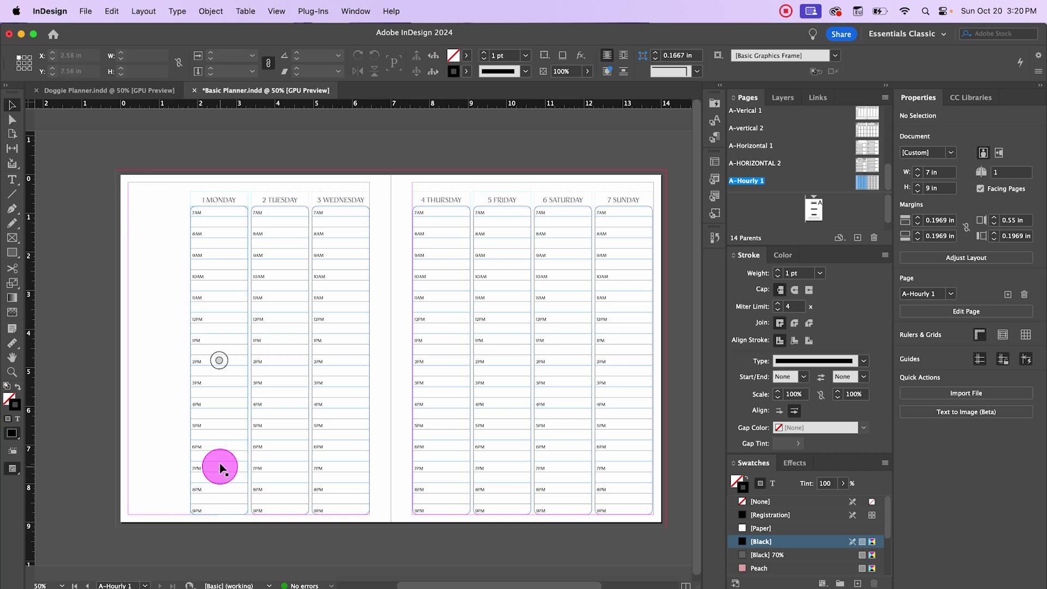
scroll(154, 196, "up", 1)
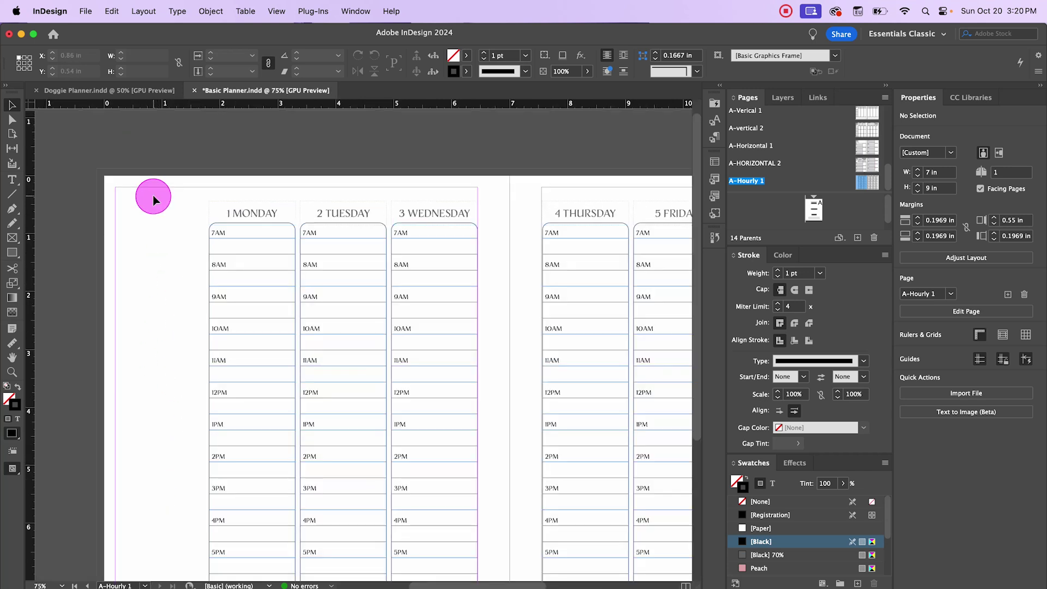
scroll(153, 195, "up", 1)
left_click_drag(152, 234, 248, 220)
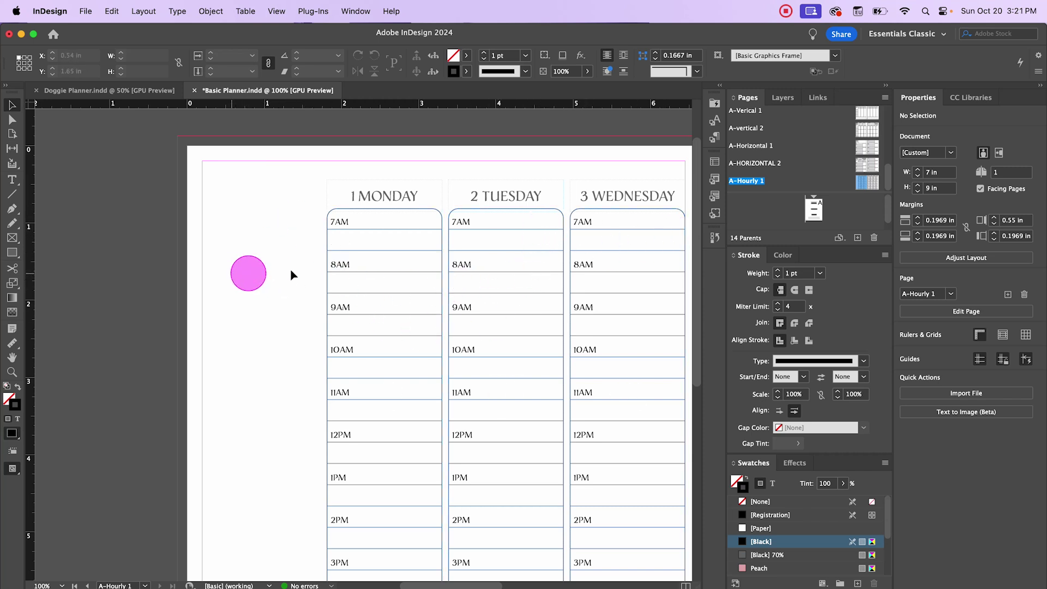
left_click_drag(285, 262, 40, 240)
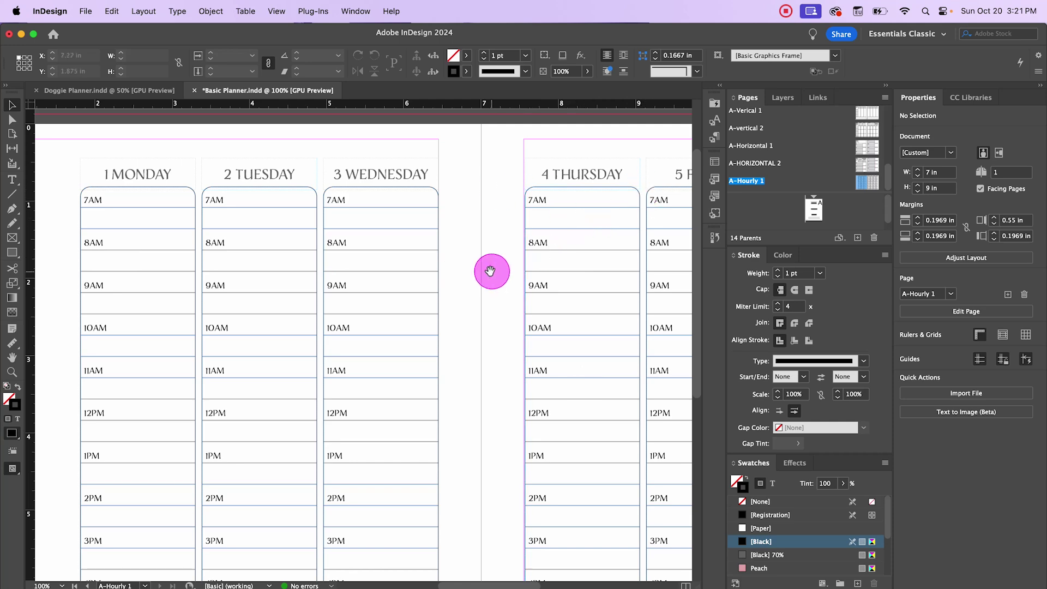
left_click_drag(491, 271, 279, 260)
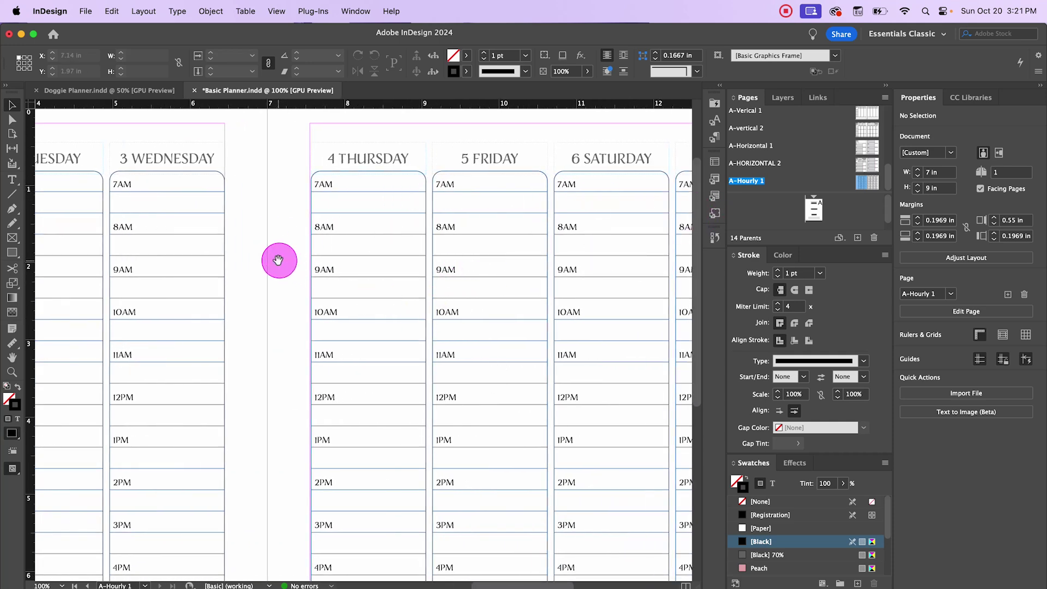
left_click_drag(132, 236, 269, 236)
left_click_drag(192, 239, 374, 243)
left_click_drag(269, 230, 340, 230)
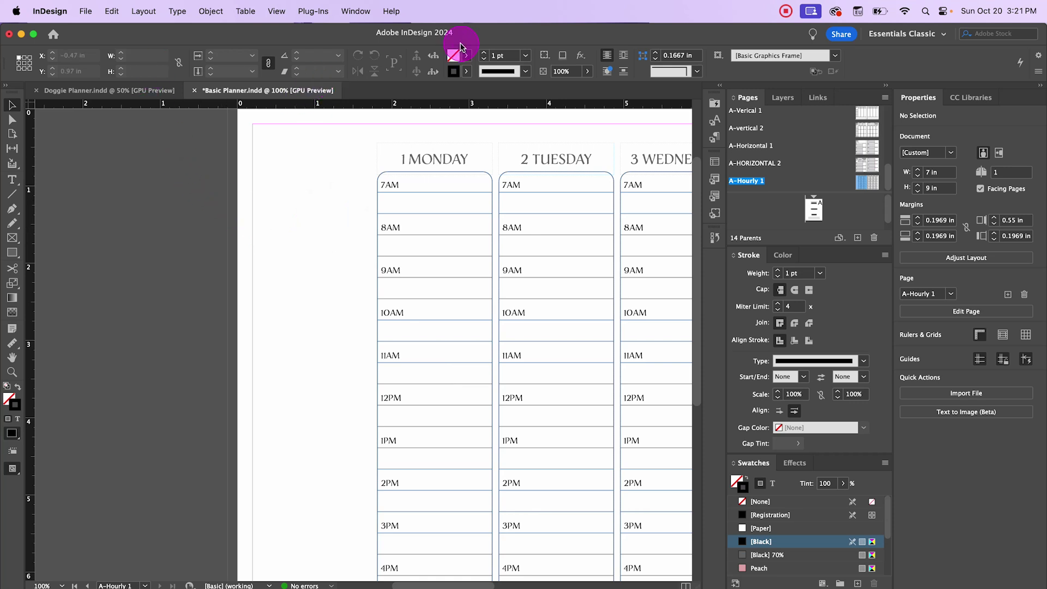
Create a table with 7 body rows and 7 columns, about 1.5 in wide, in the left page's blank column beside the Monday heading
left_click(245, 11)
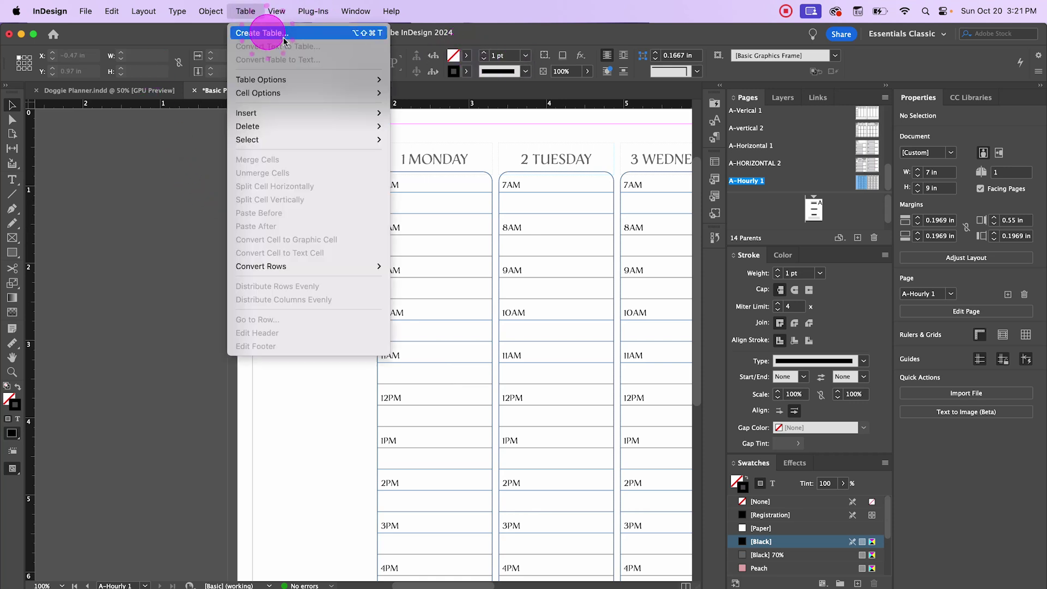
left_click(264, 30)
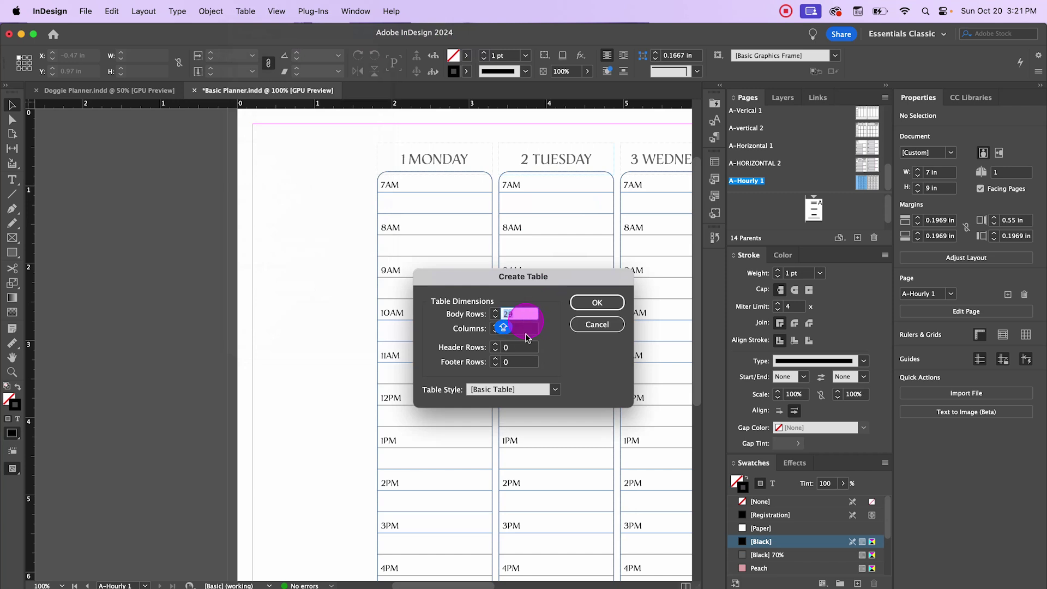
type("7")
key("Tab")
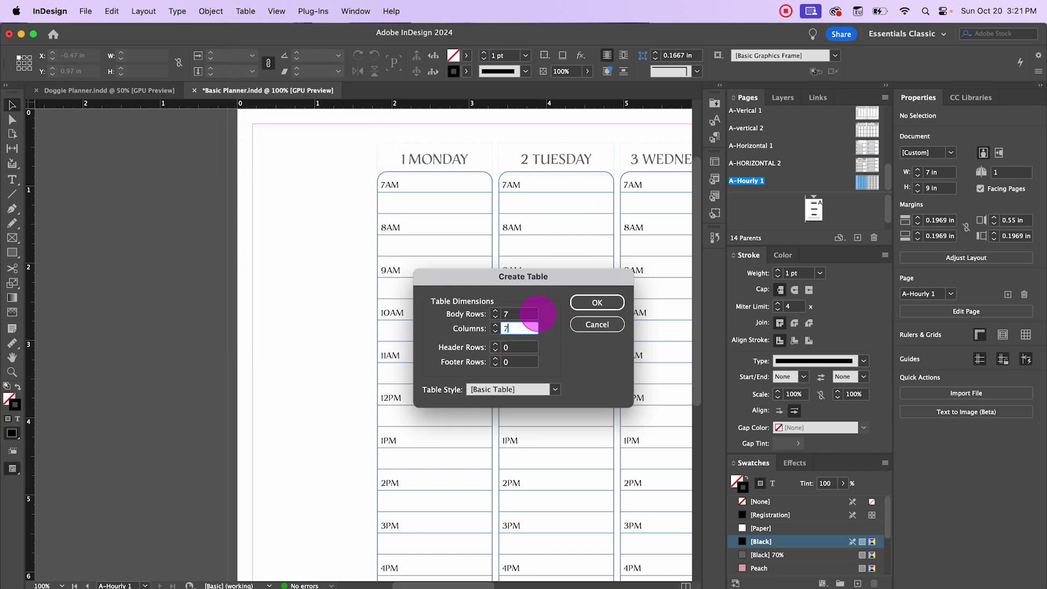
type("7")
left_click(597, 302)
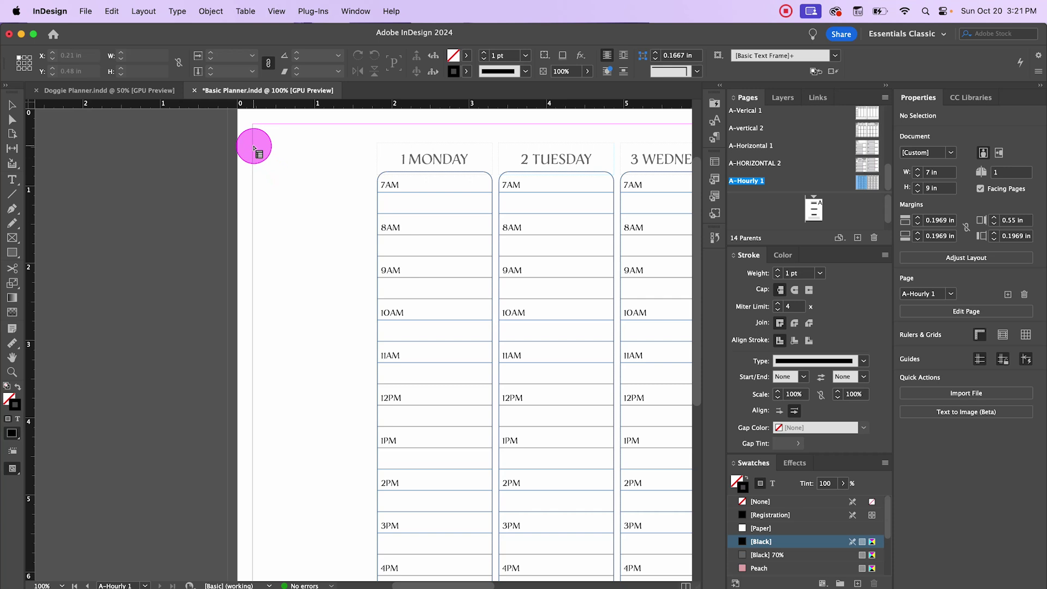
left_click_drag(252, 146, 369, 280)
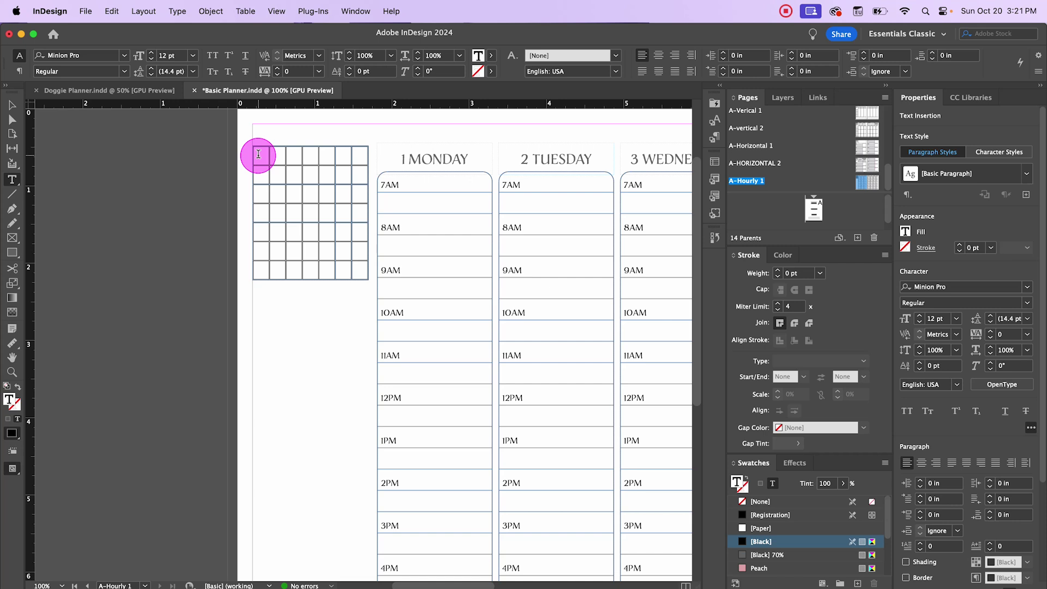
Set all inner and outer cell strokes of the new 7-by-7 table to 0 pt
left_click(259, 157)
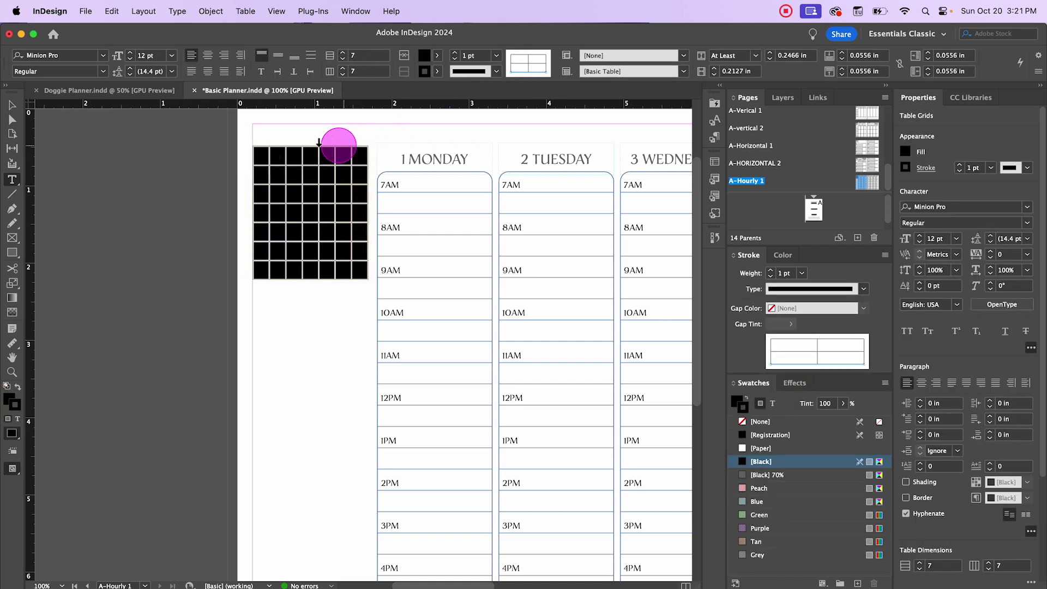
left_click(528, 62)
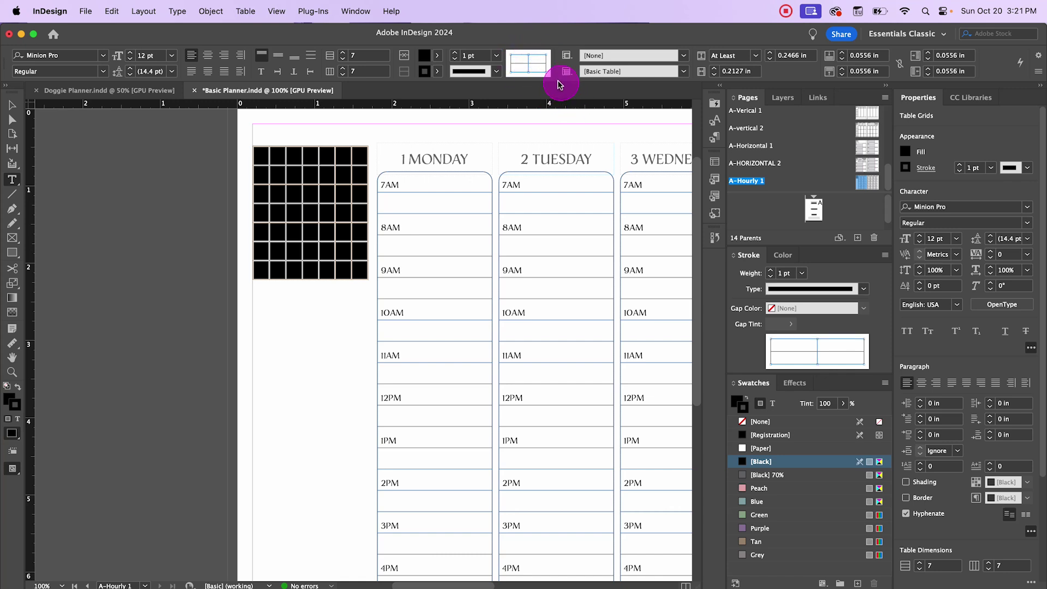
left_click(538, 69)
left_click(512, 63)
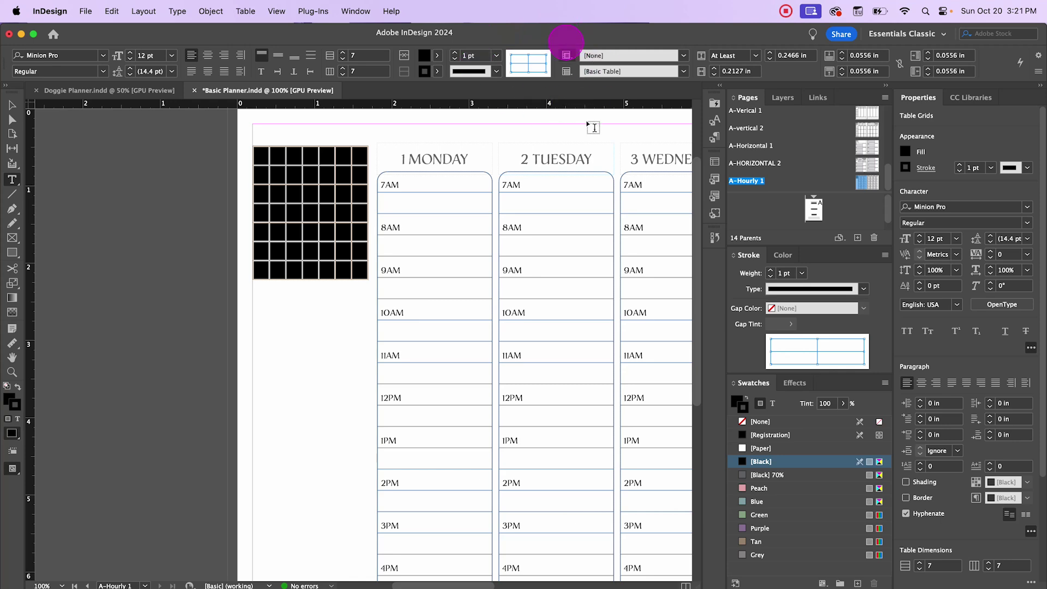
left_click(496, 55)
left_click(491, 69)
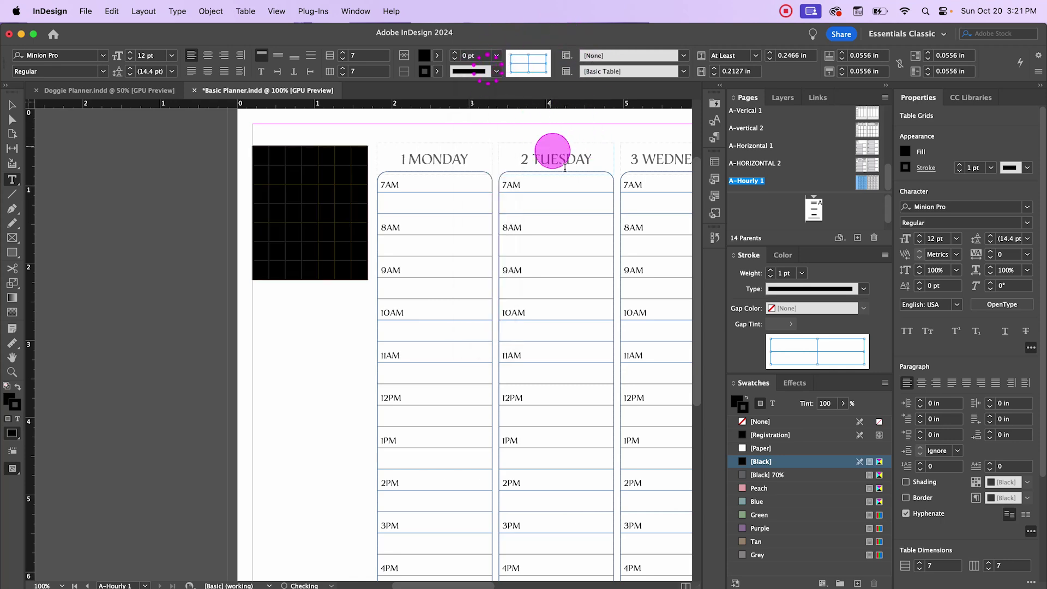
left_click(12, 105)
key("t")
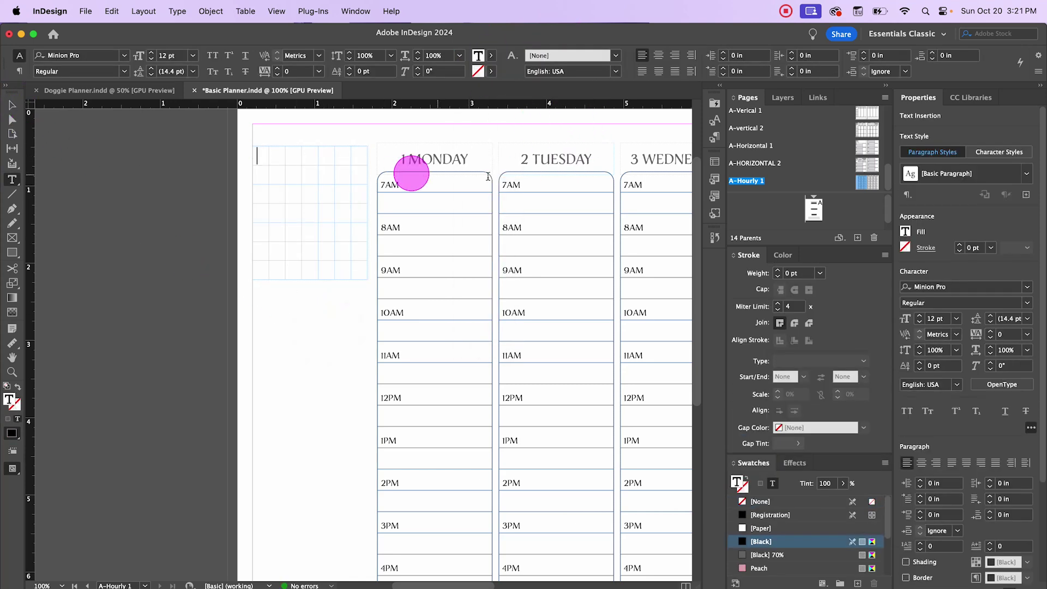
Apply the MINI Calendar Headers paragraph style to the mini calendar table's first row and set its font size to 7 pt
left_click(258, 150)
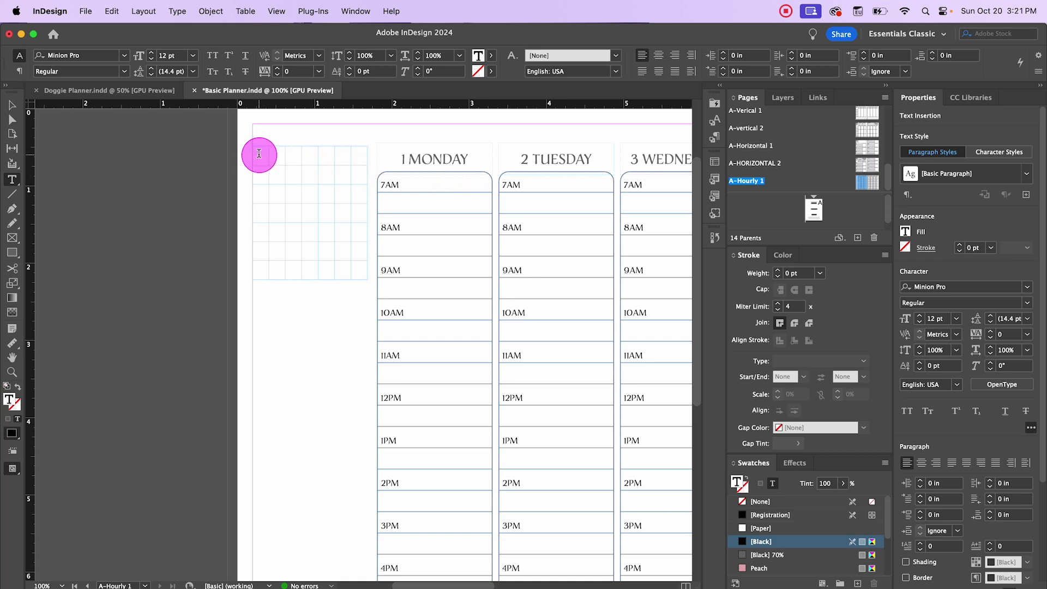
left_click_drag(259, 155, 363, 156)
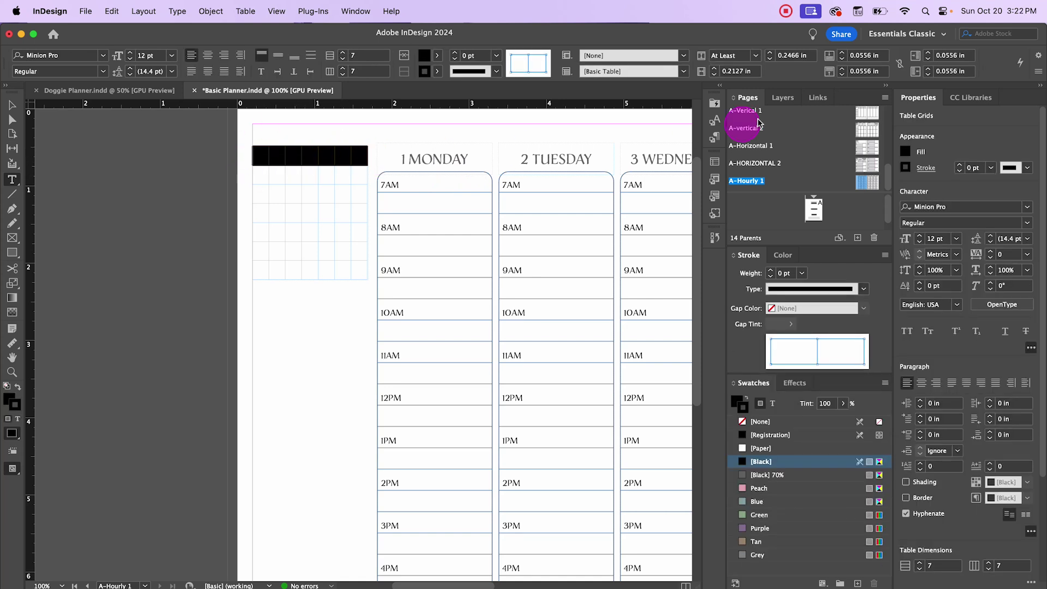
left_click(712, 136)
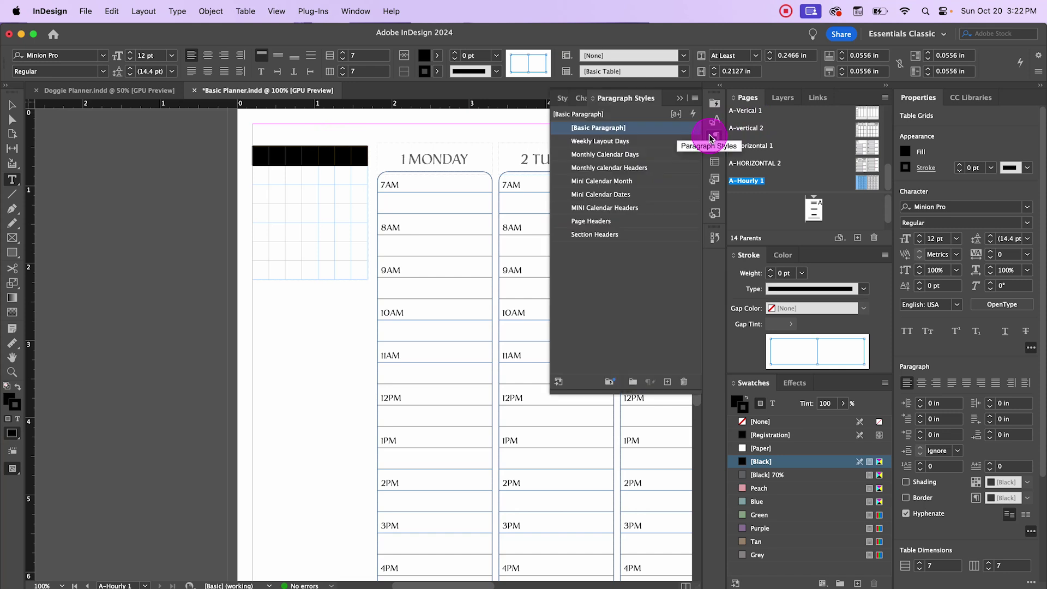
left_click(624, 208)
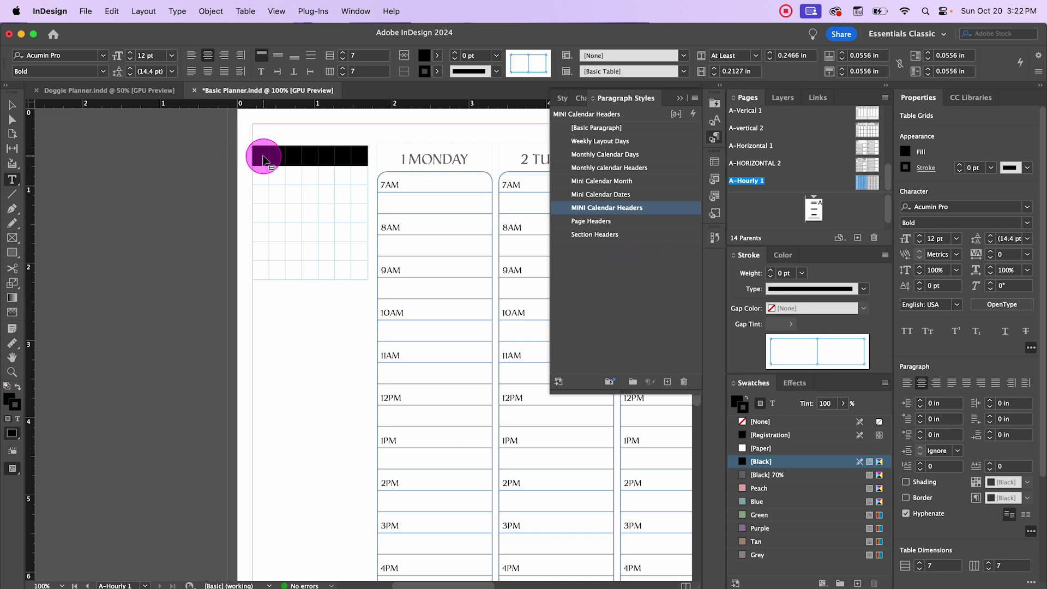
left_click(680, 98)
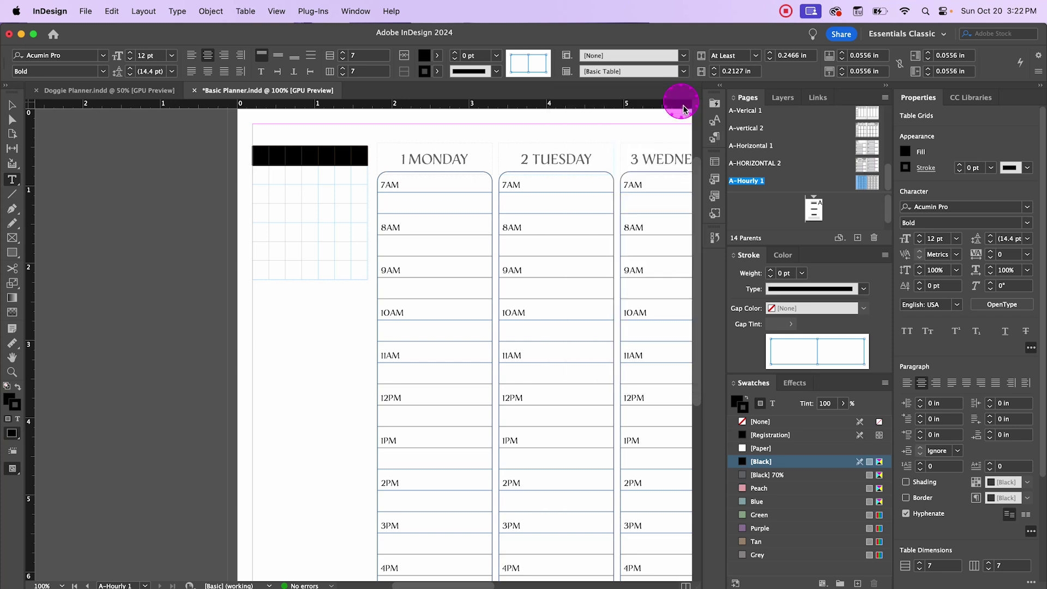
left_click(921, 244)
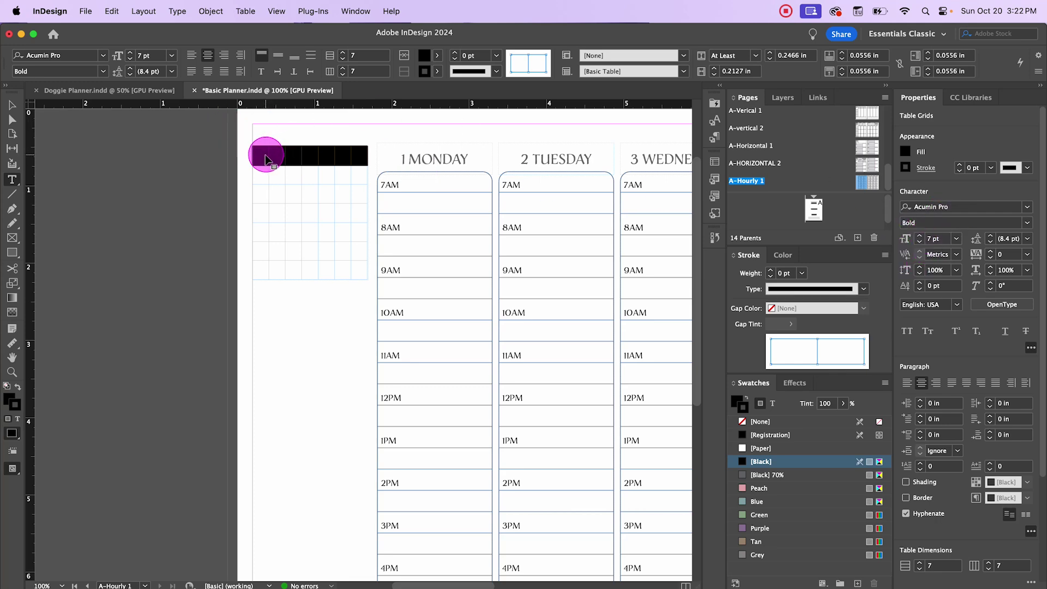
Set the vertical justification of the table's first-row cells to Align Center
left_click_drag(267, 159, 344, 154)
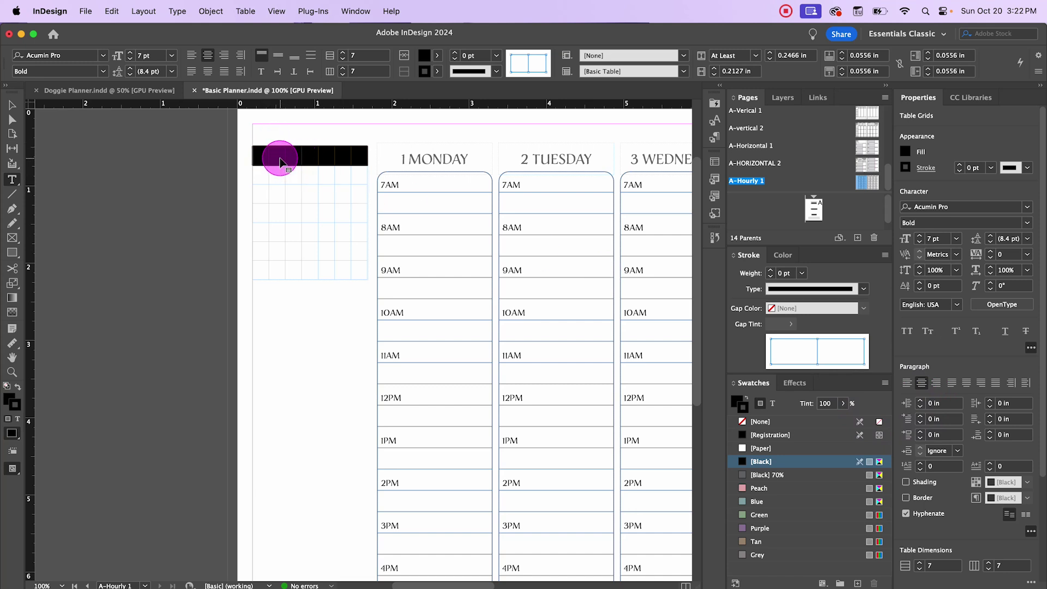
right_click(280, 162)
mouse_move(311, 185)
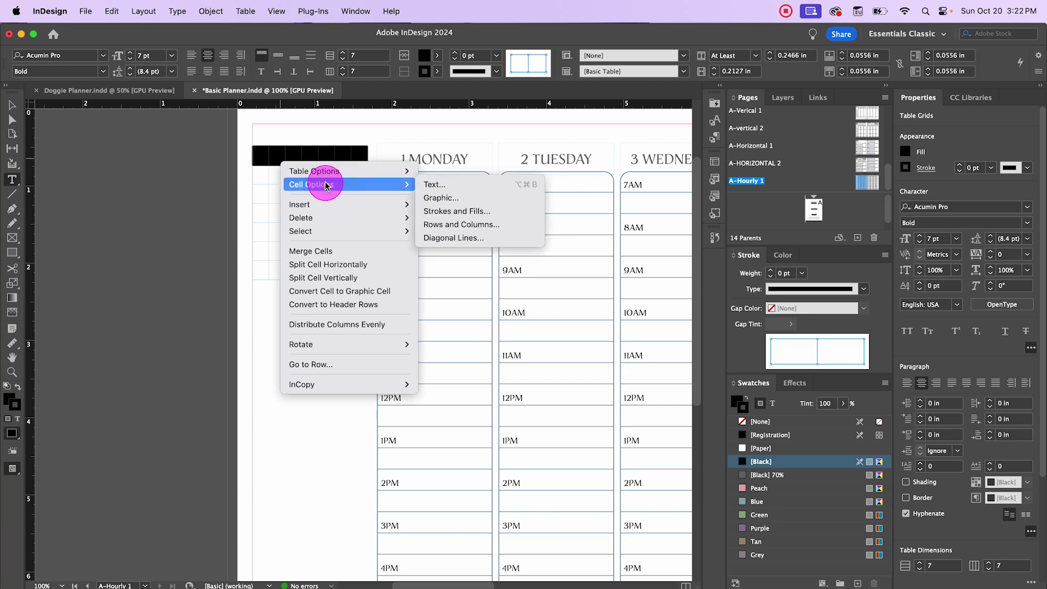
left_click(444, 187)
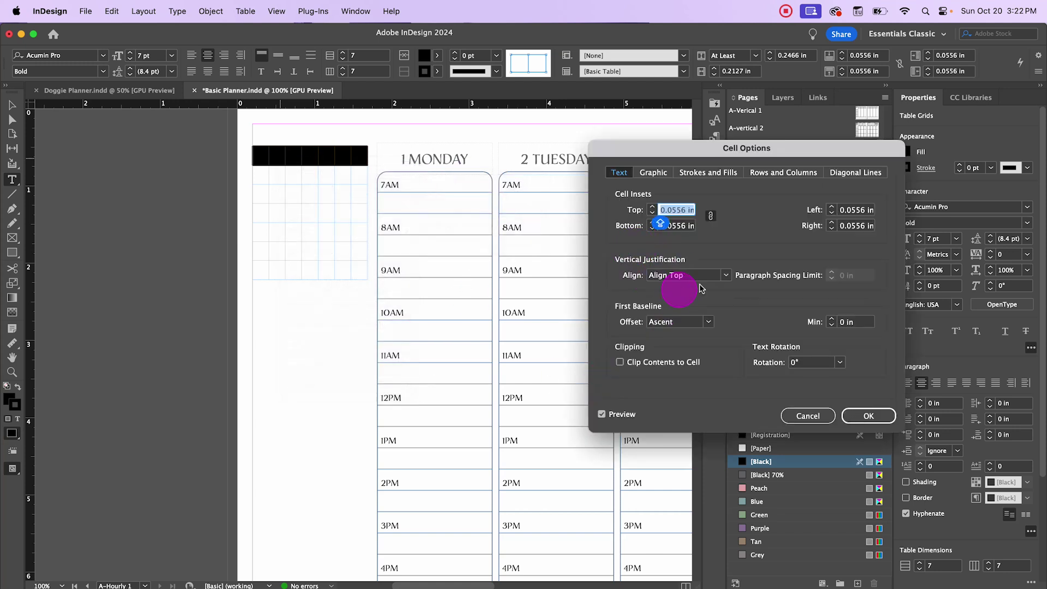
left_click(715, 276)
left_click(698, 299)
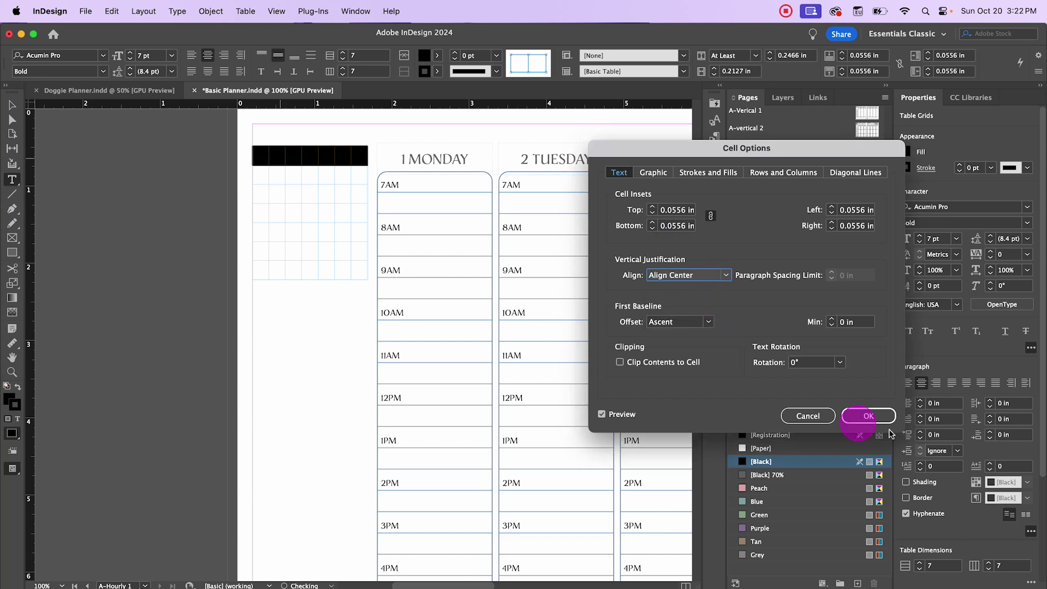
left_click(867, 417)
Enter the weekday initials S, M, T, W, T, F and S across the table's first row
left_click(261, 157)
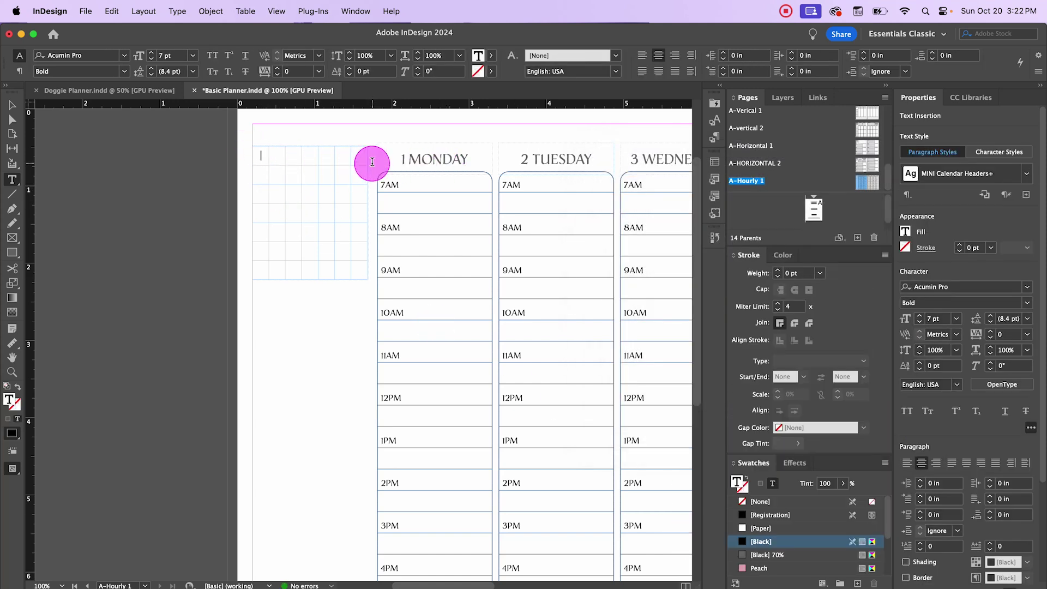
type("s")
key("Tab")
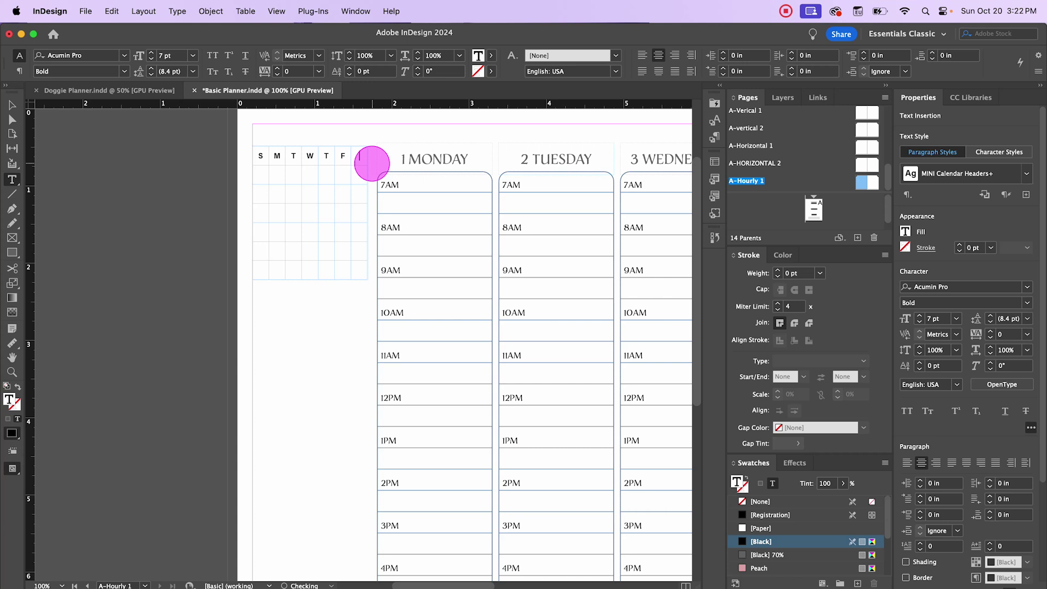
Apply the Mini Calendar Dates paragraph style to all cells in the six rows below the weekday initials
left_click(309, 194)
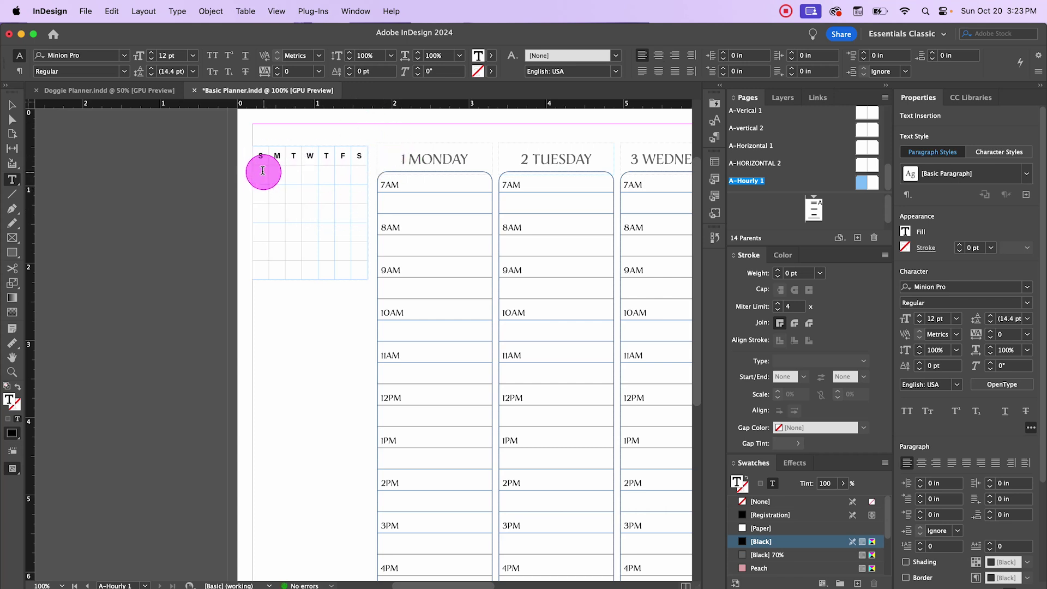
left_click_drag(264, 172, 333, 235)
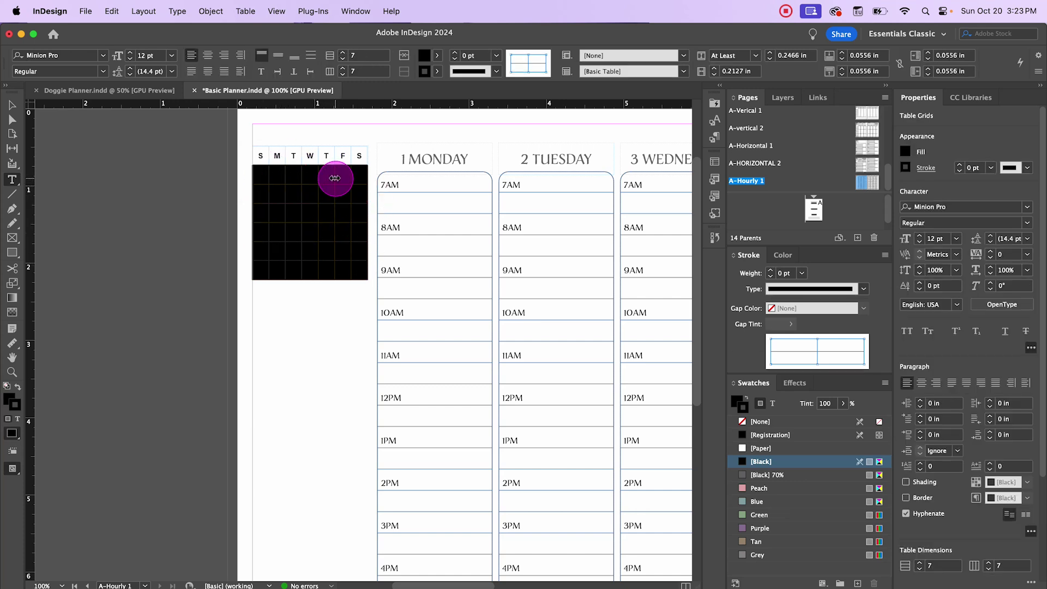
left_click(715, 139)
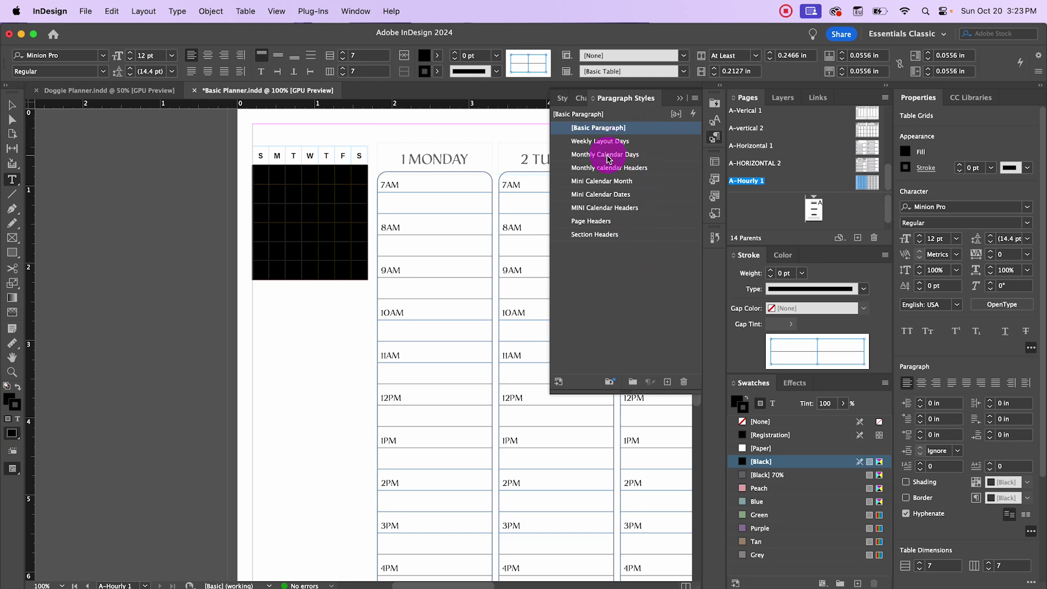
left_click(610, 197)
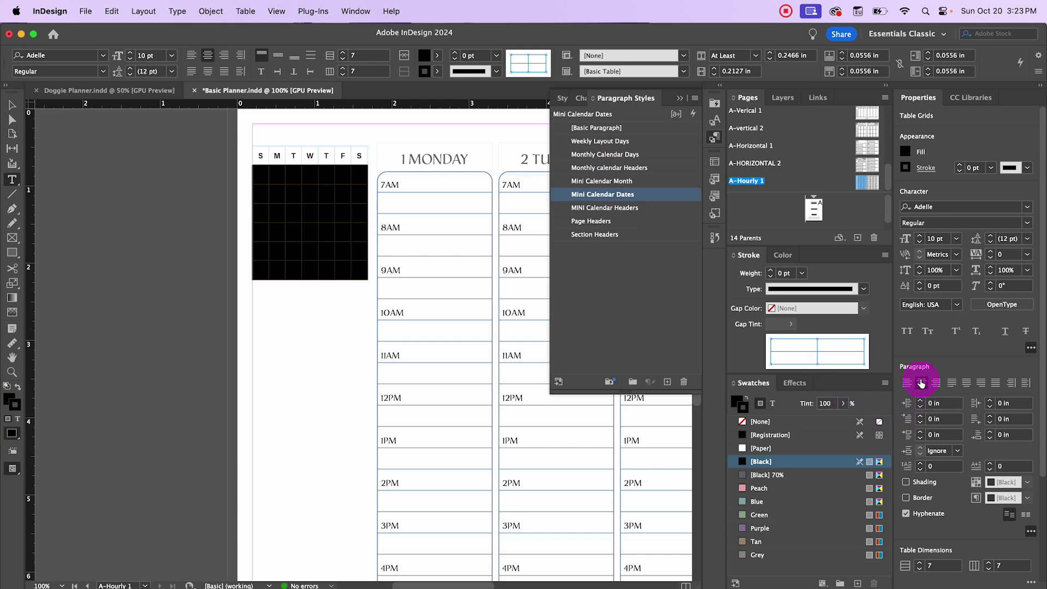
Set the six date rows' vertical justification to Align Center and their font size to 7 pt
right_click(303, 199)
mouse_move(318, 223)
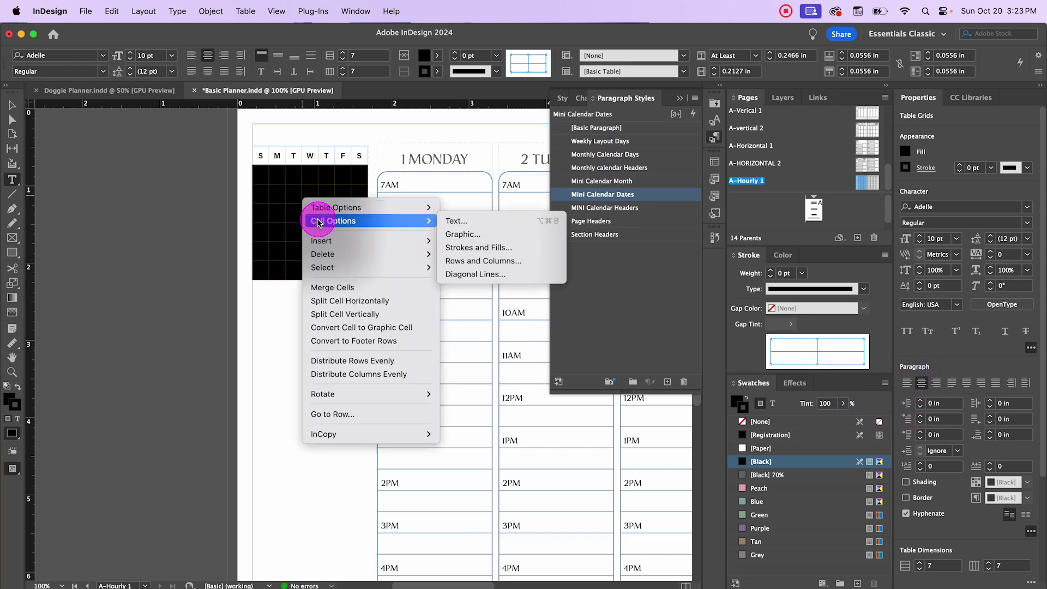
left_click(459, 221)
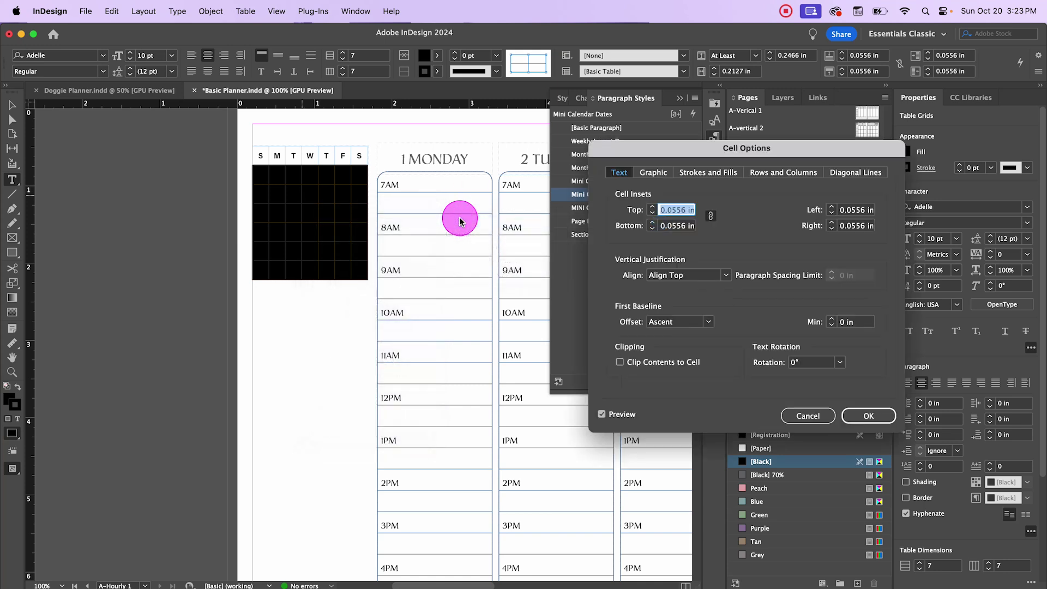
left_click(729, 276)
left_click(699, 300)
left_click(868, 416)
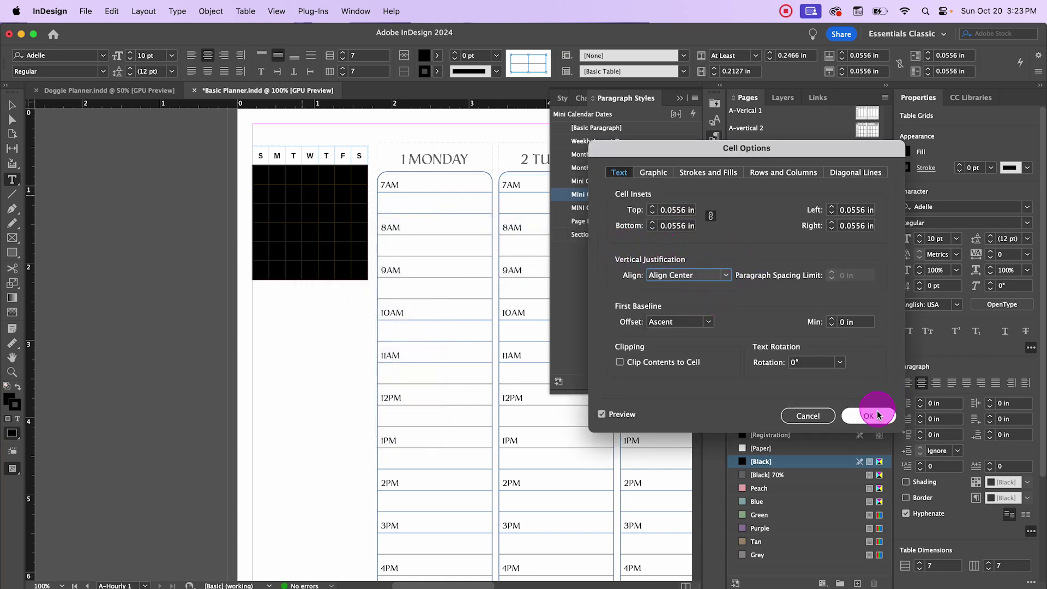
left_click(675, 98)
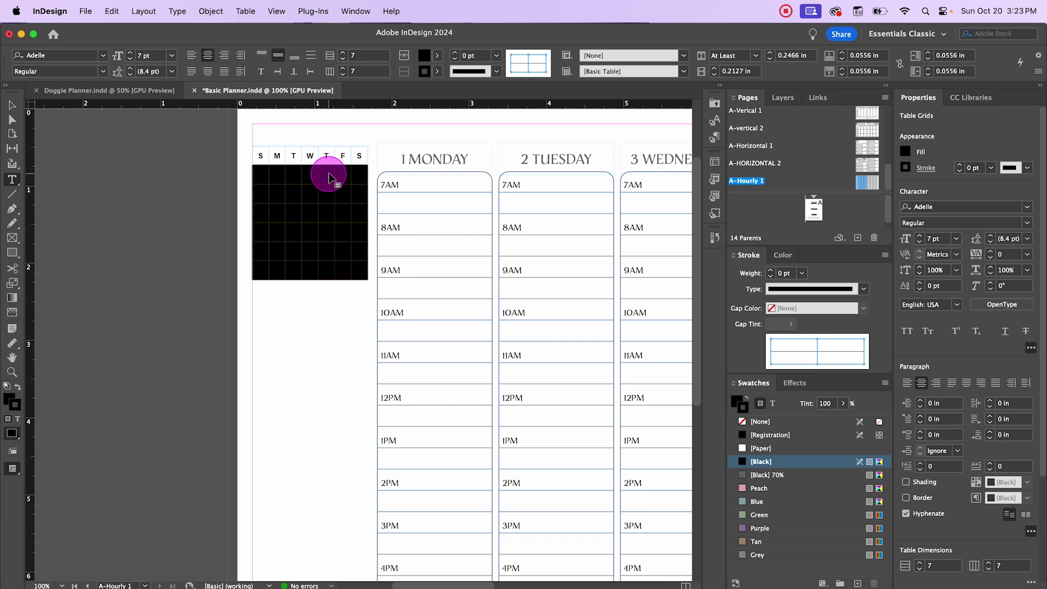
Paste the dates 1 to 31 into the mini calendar, starting in the F column of the first date row
left_click(277, 173)
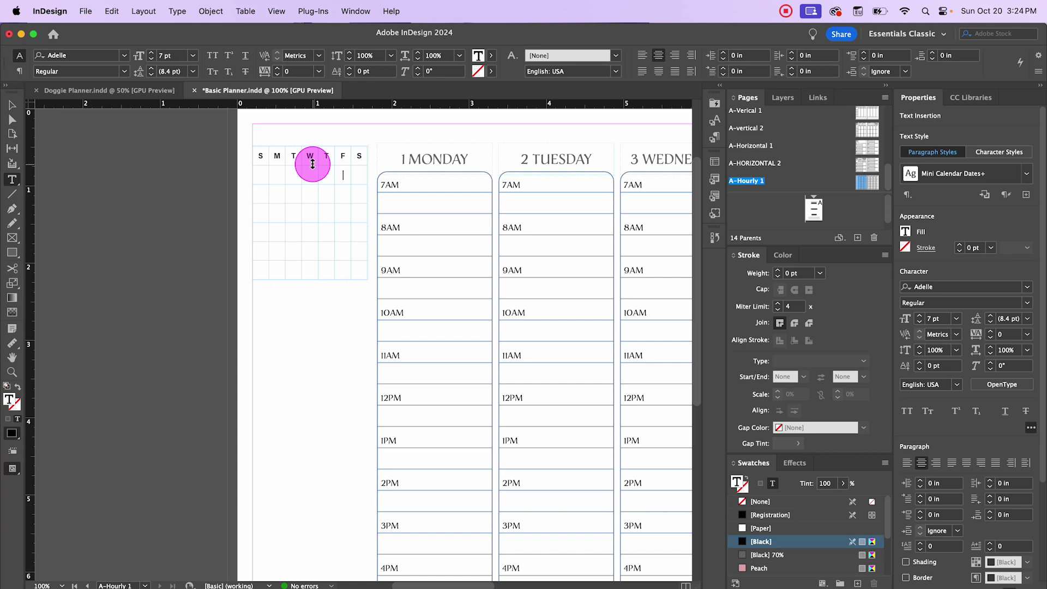
key("super+v")
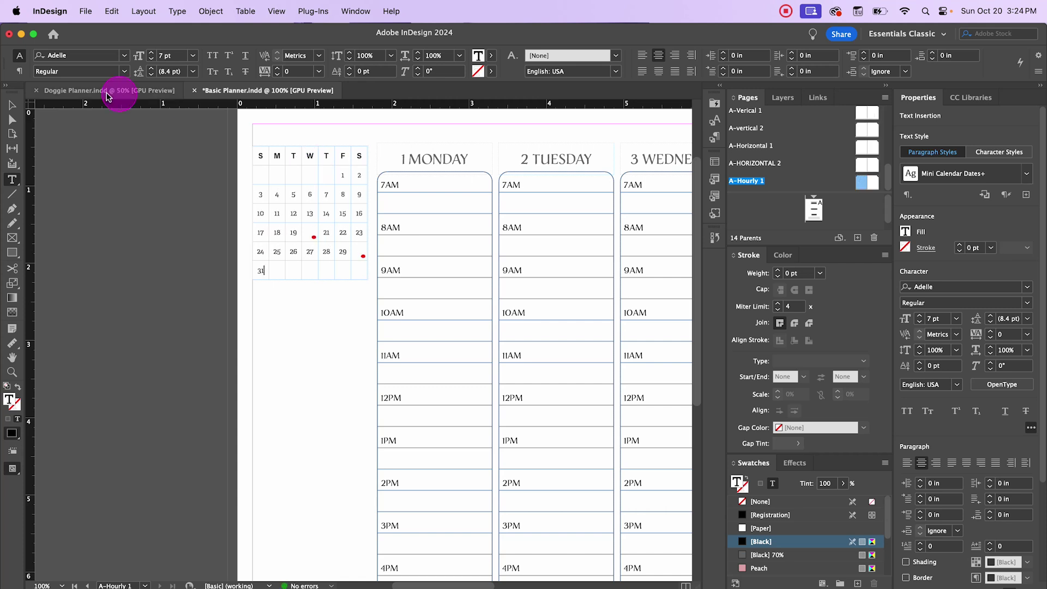
Widen the mini calendar's text frame to about 1.56 in and its seven columns to about 0.218 in each
left_click(11, 105)
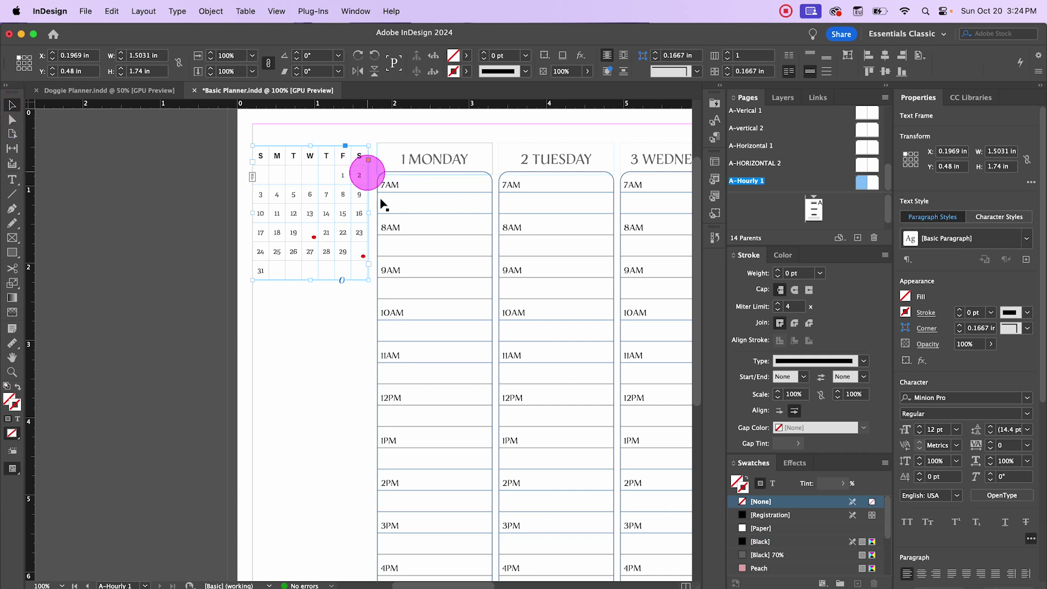
left_click_drag(368, 213, 373, 213)
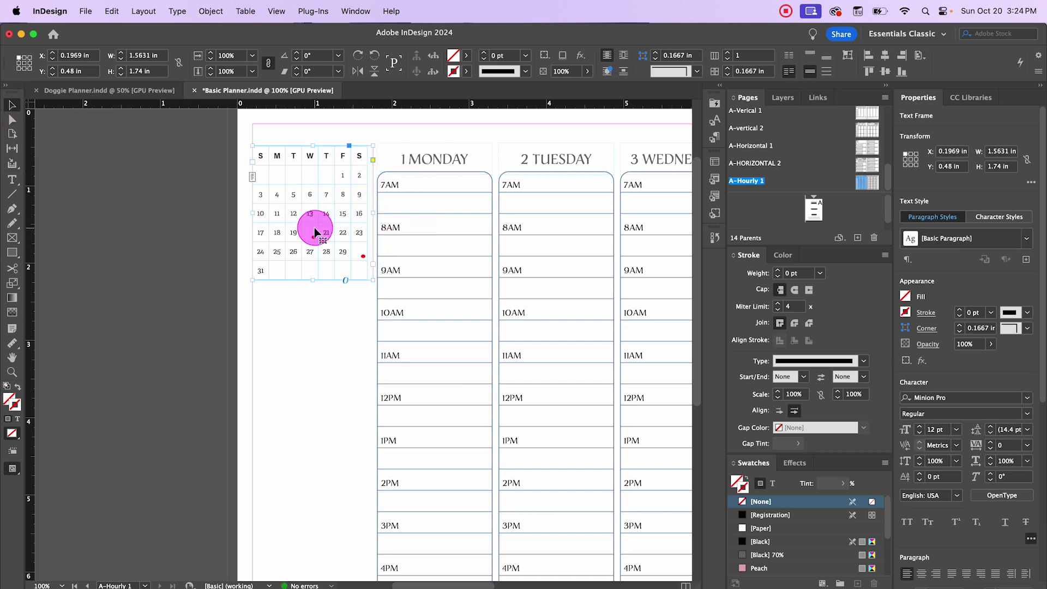
double_click(261, 153)
mouse_move(261, 152)
left_mouse_down()
mouse_move(320, 211)
mouse_move(350, 264)
mouse_move(370, 209)
left_mouse_up()
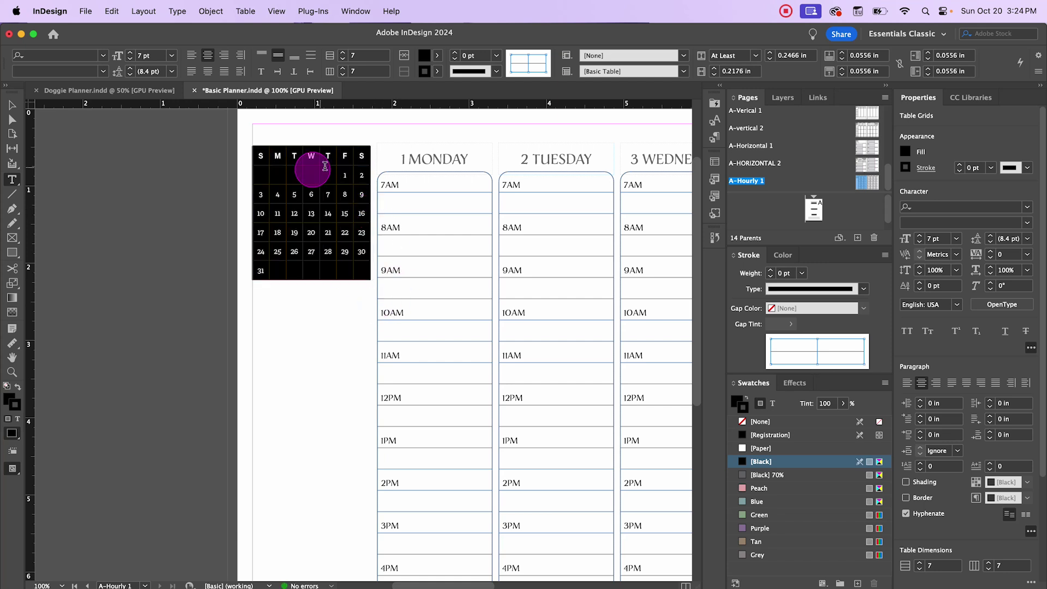
left_click(17, 109)
left_click(435, 377)
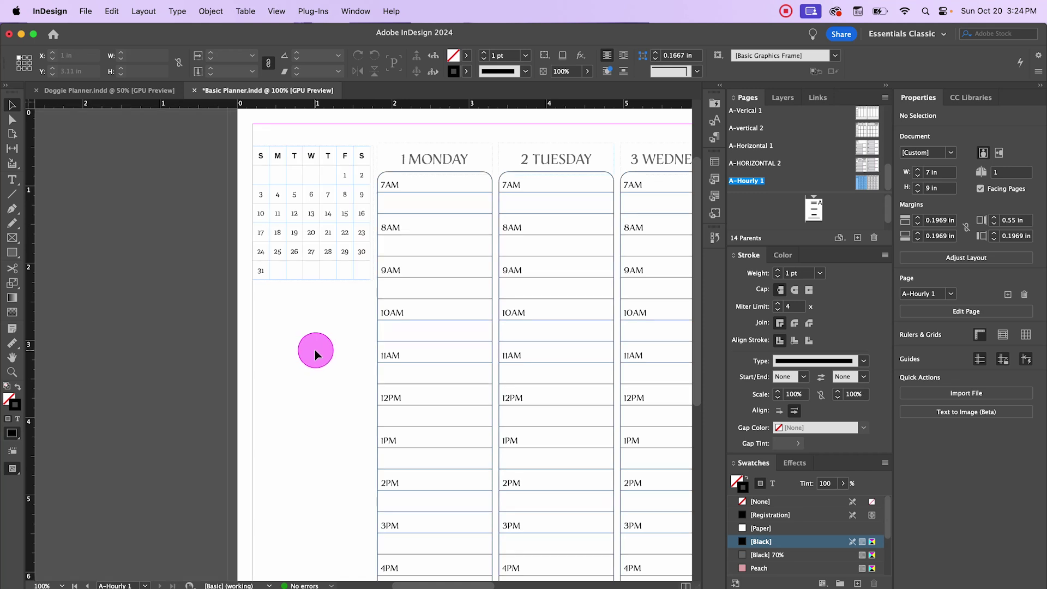
Move the mini calendar slightly down to leave room for a month title above it
scroll(317, 251, "up", 2)
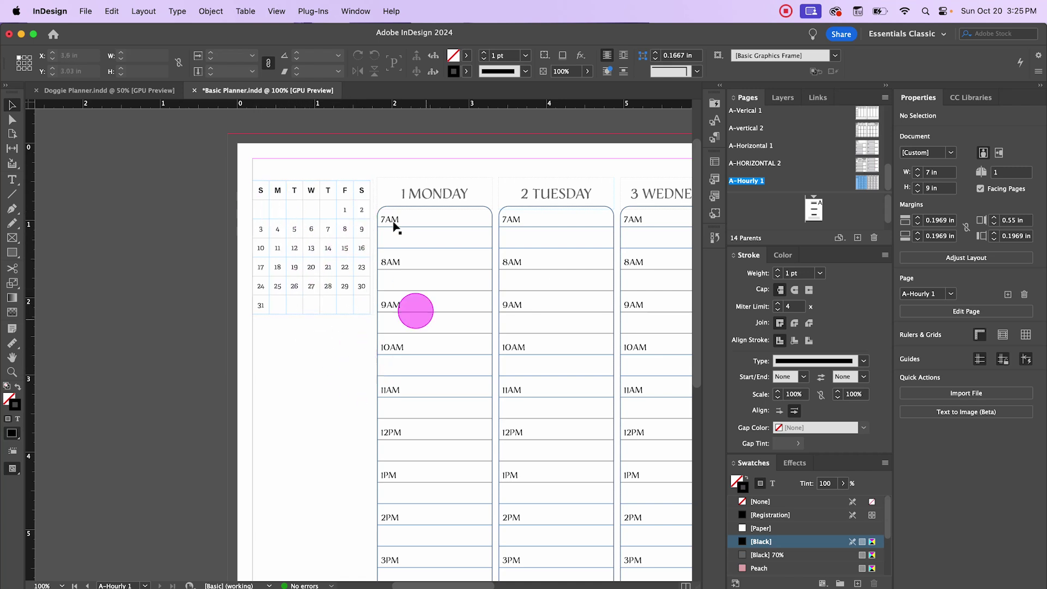
left_click_drag(304, 188, 309, 205)
left_click(308, 171)
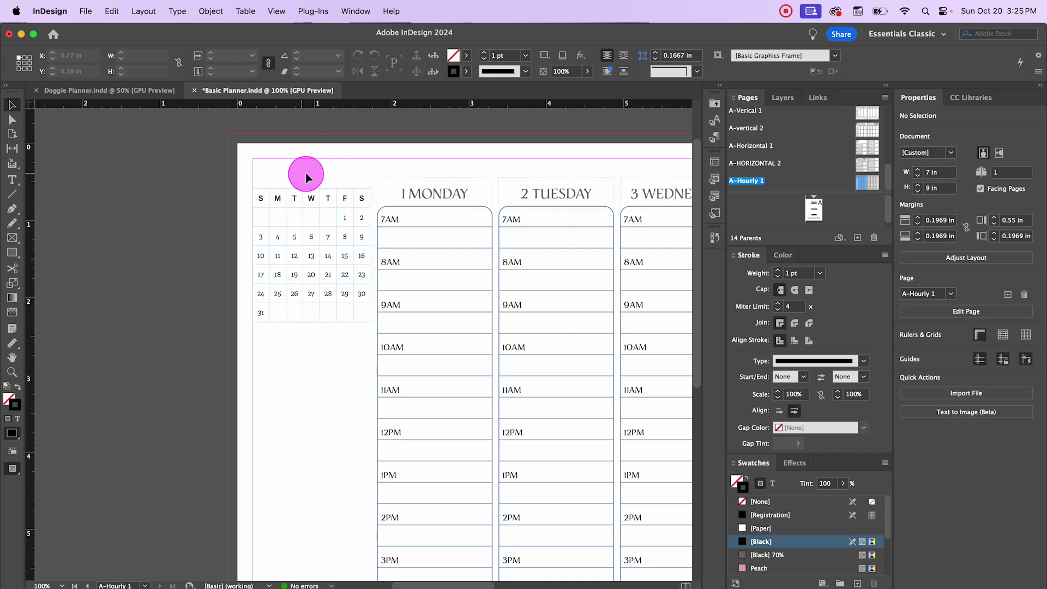
Add a text frame above the mini calendar in the Mini Calendar Month paragraph style, reading "JANUARY '25"
left_click(12, 179)
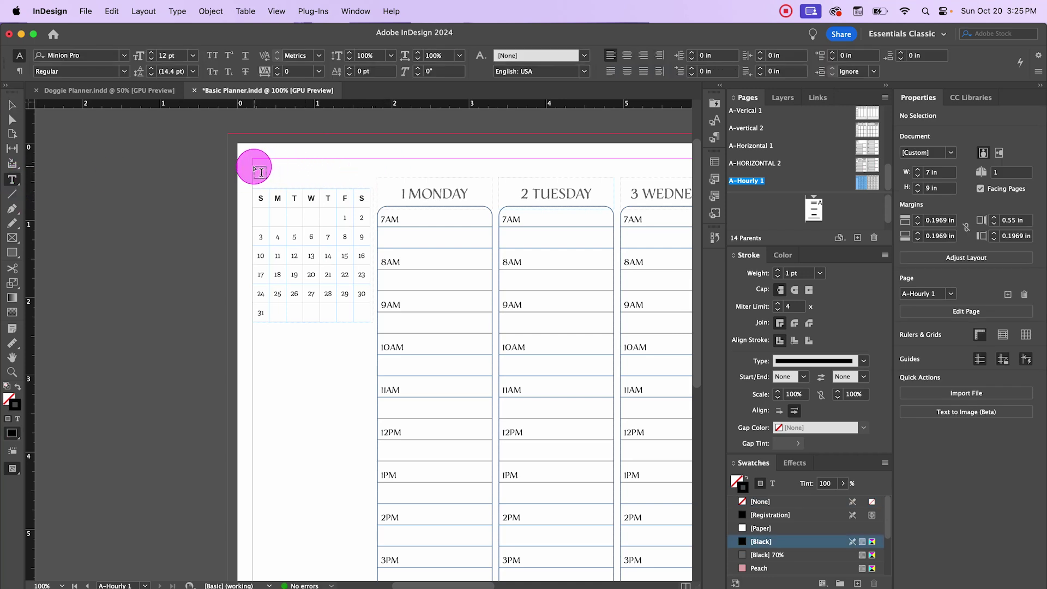
left_click_drag(252, 164, 373, 190)
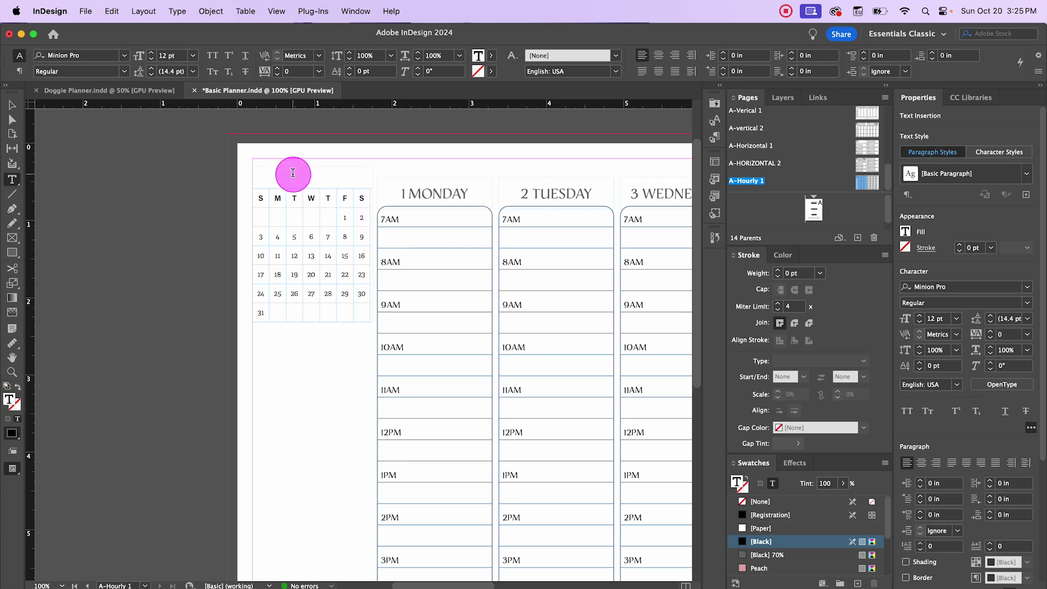
left_click(717, 139)
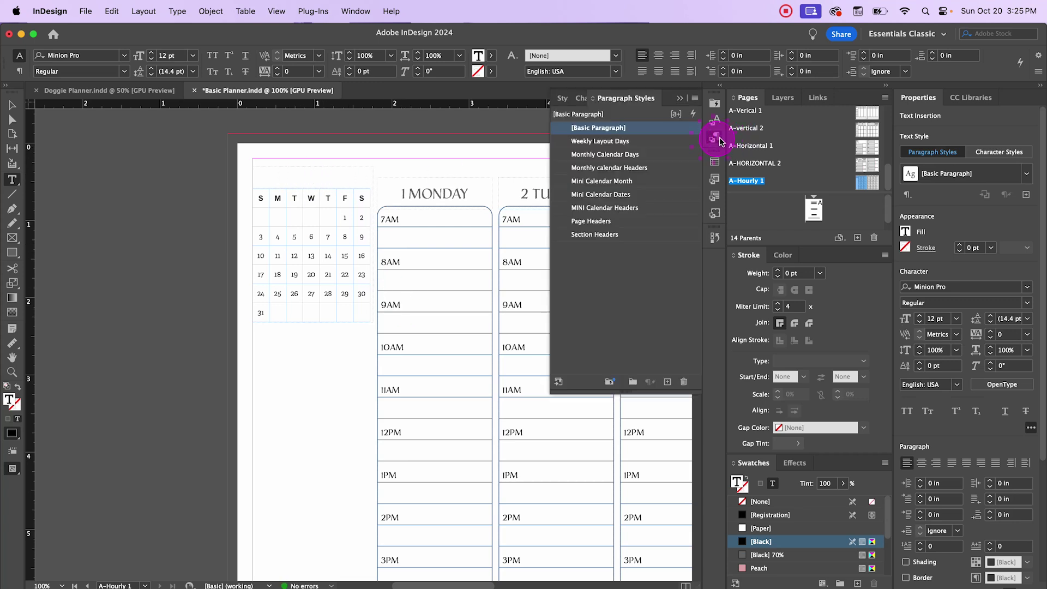
left_click(603, 180)
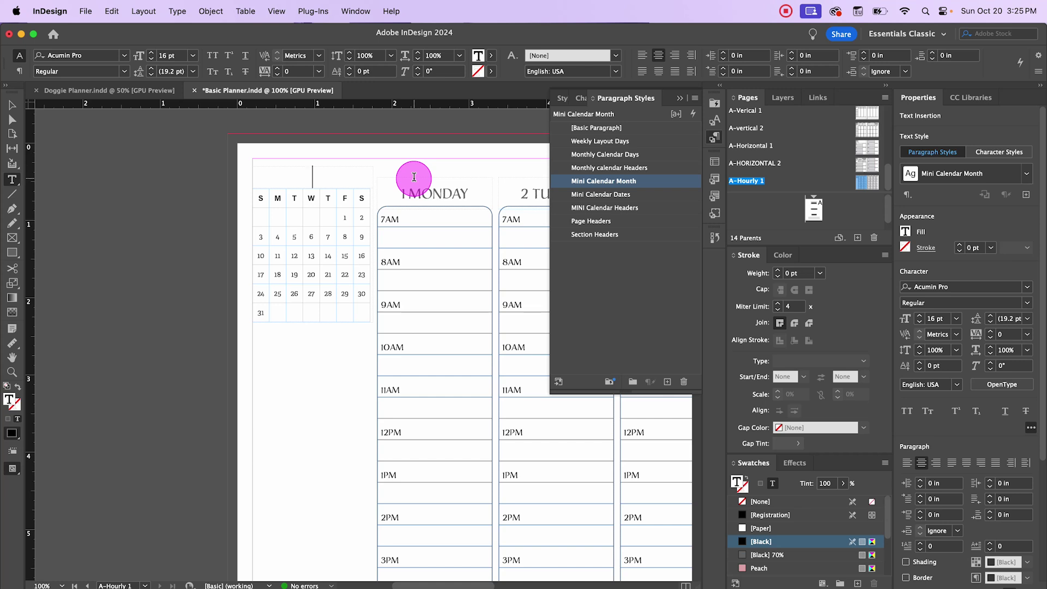
type("JANUARY")
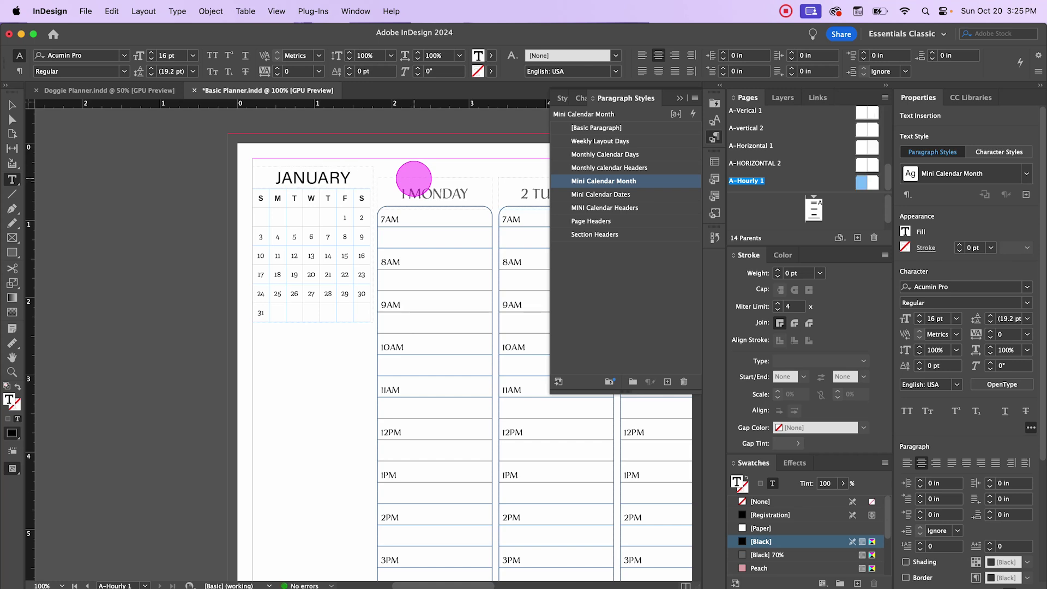
type(" '25")
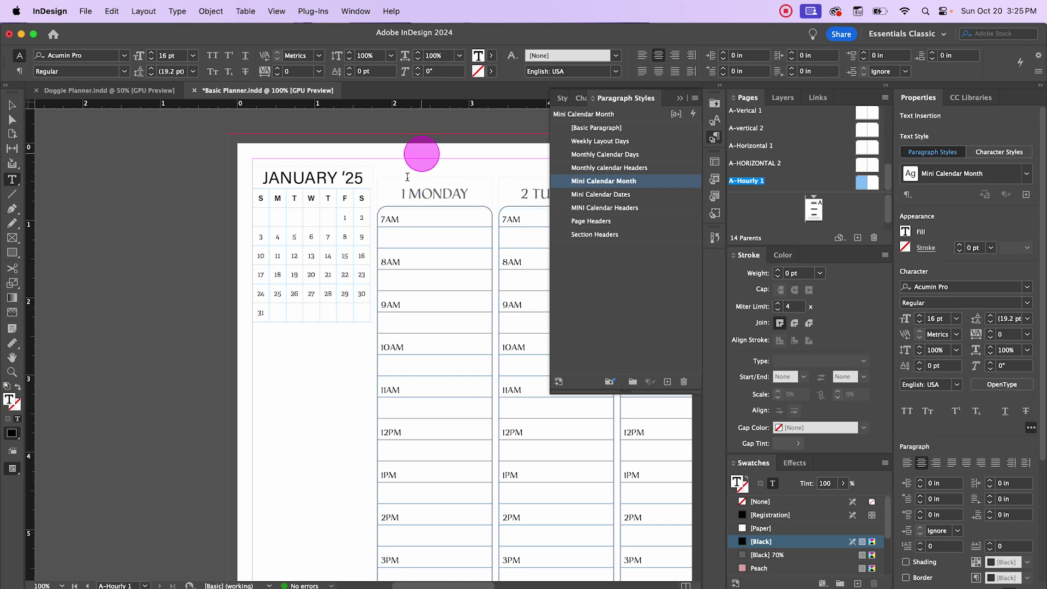
Reduce the "JANUARY '25" title above the mini calendar to 13 pt
left_click_drag(363, 180, 260, 179)
left_click(969, 174)
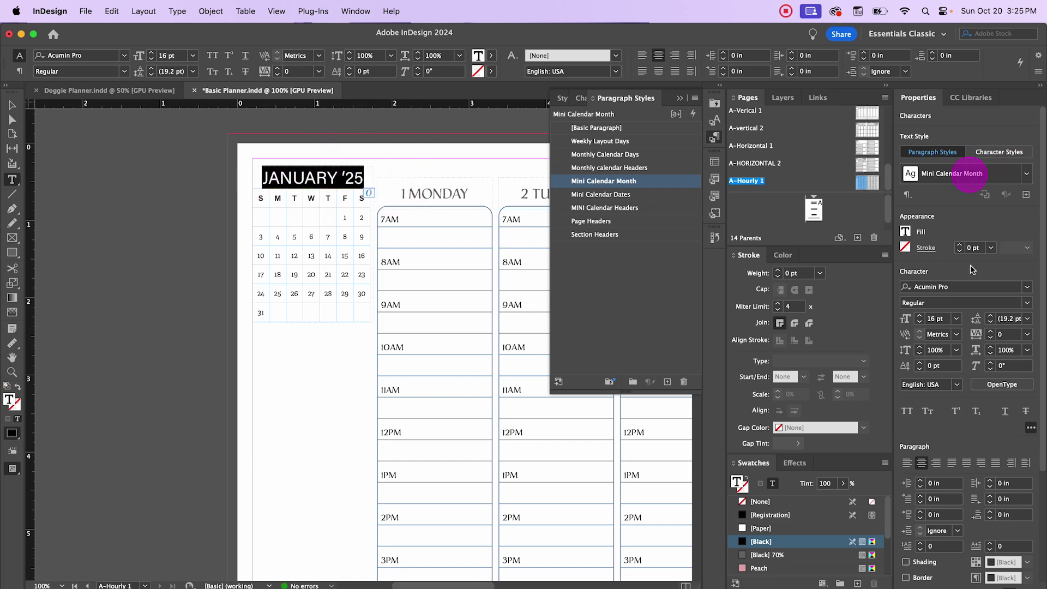
left_click(920, 323)
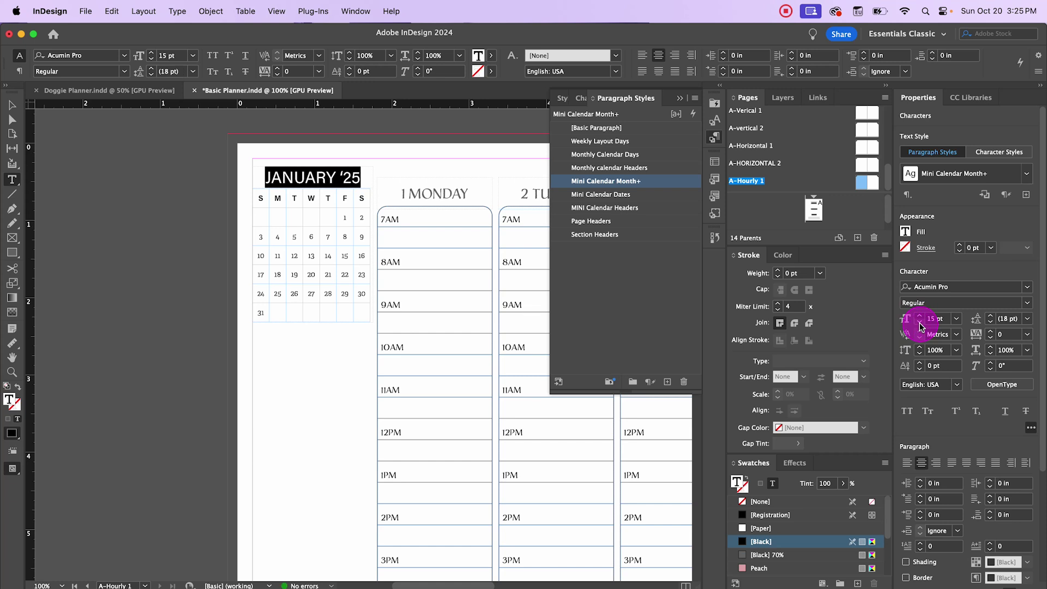
left_click(920, 322)
left_click(920, 323)
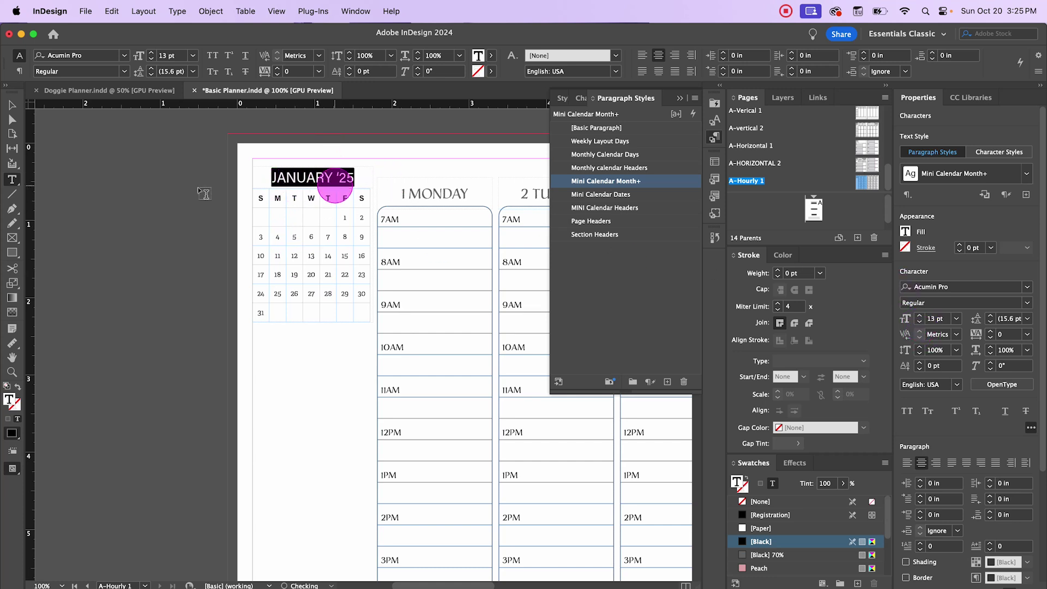
left_click(12, 104)
left_click(355, 380)
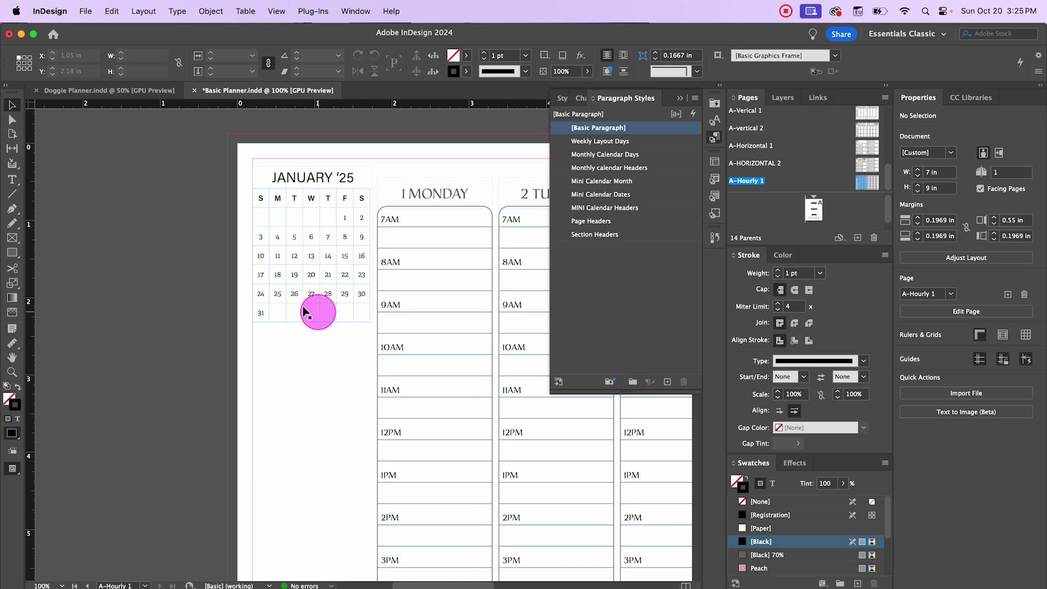
left_click_drag(182, 253, 87, 236)
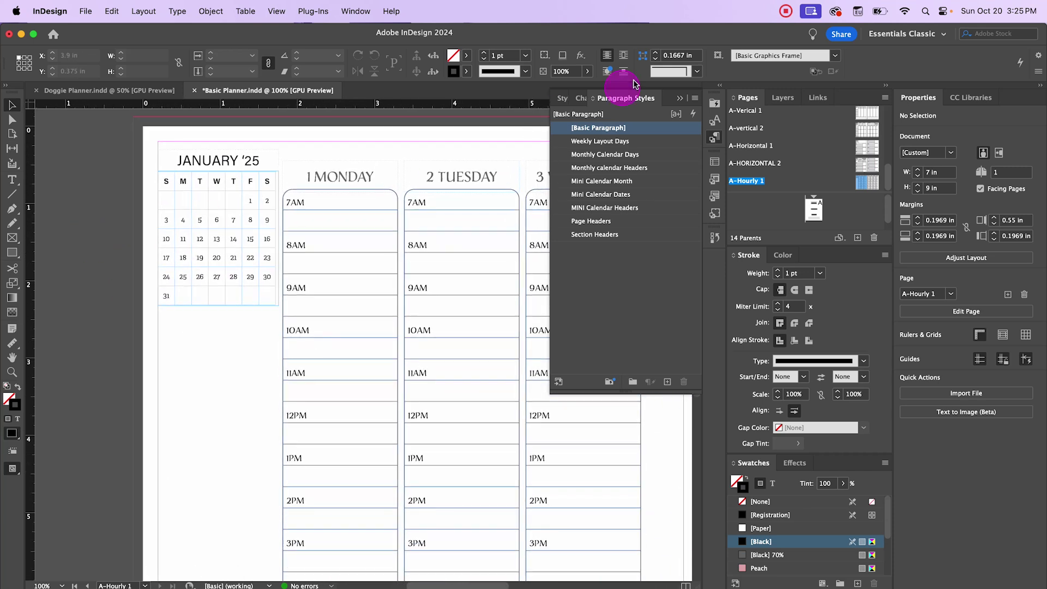
left_click(680, 98)
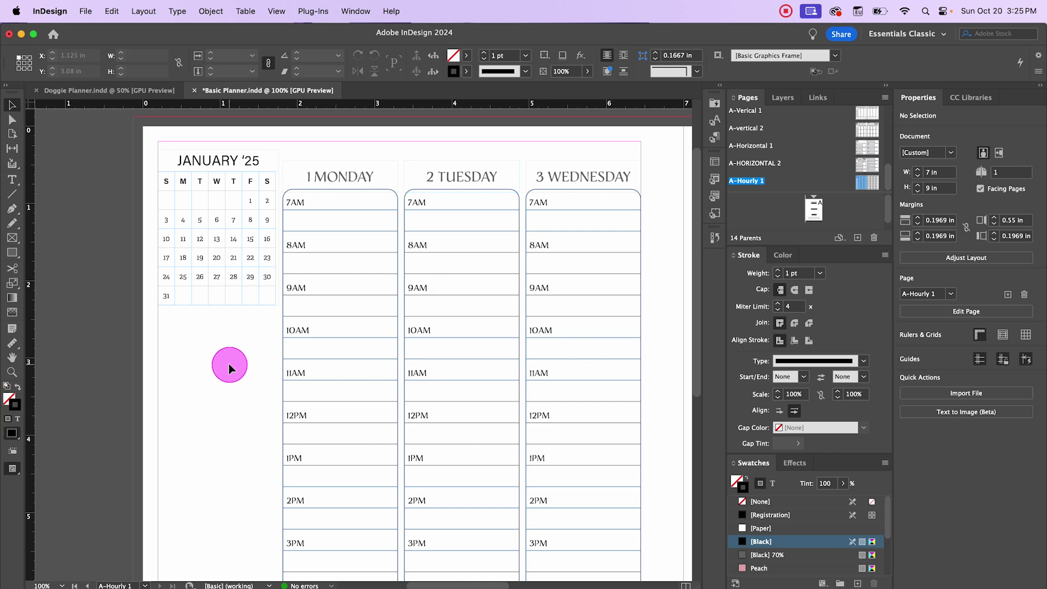
Give only the top and bottom borders of the mini calendar's weekday header row a 1 pt stroke
double_click(163, 182)
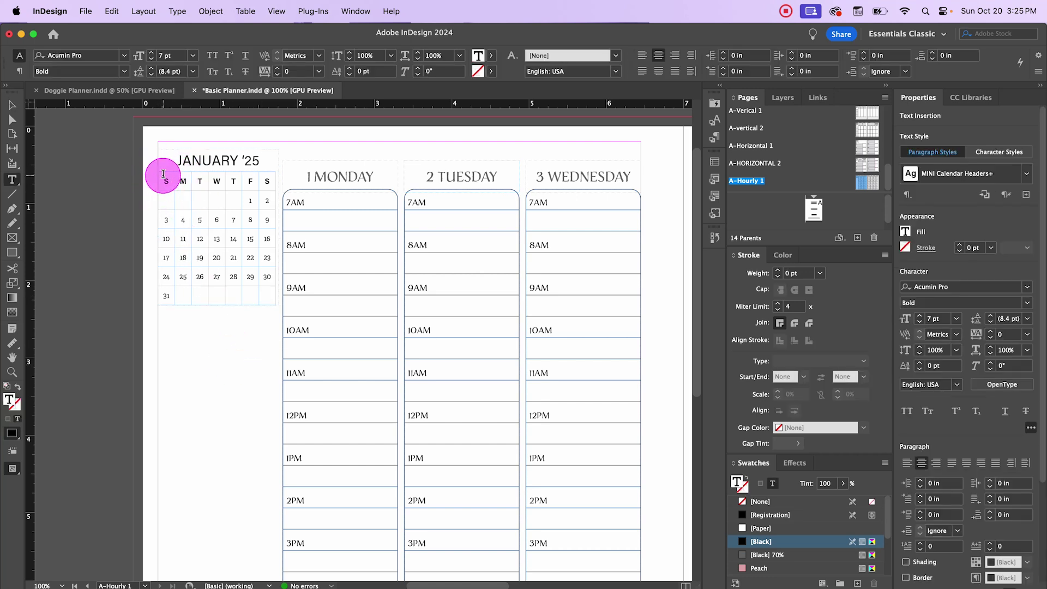
left_click_drag(163, 174, 264, 173)
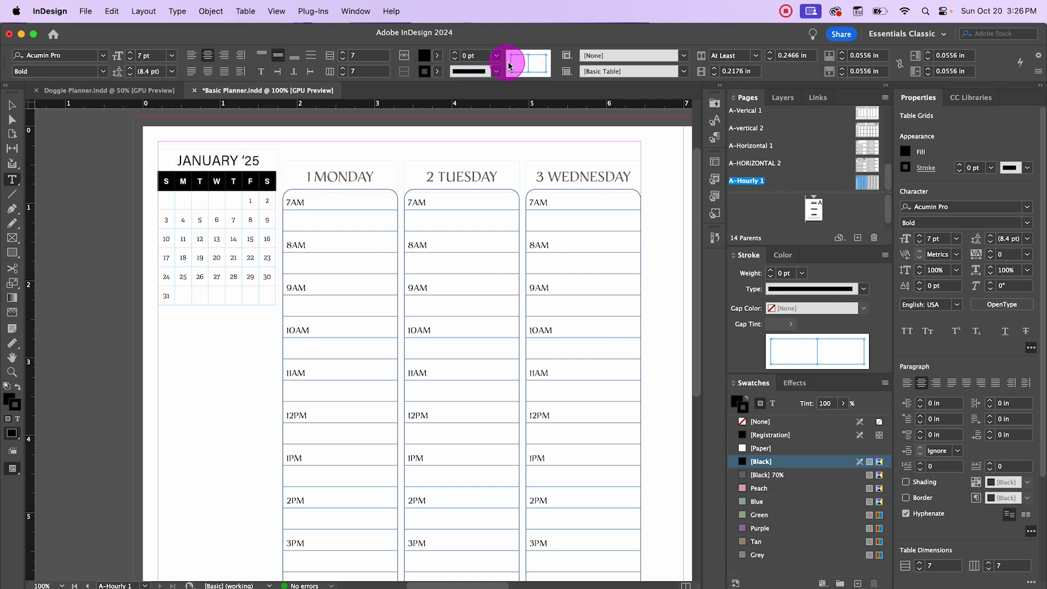
left_click(535, 67)
left_click(529, 68)
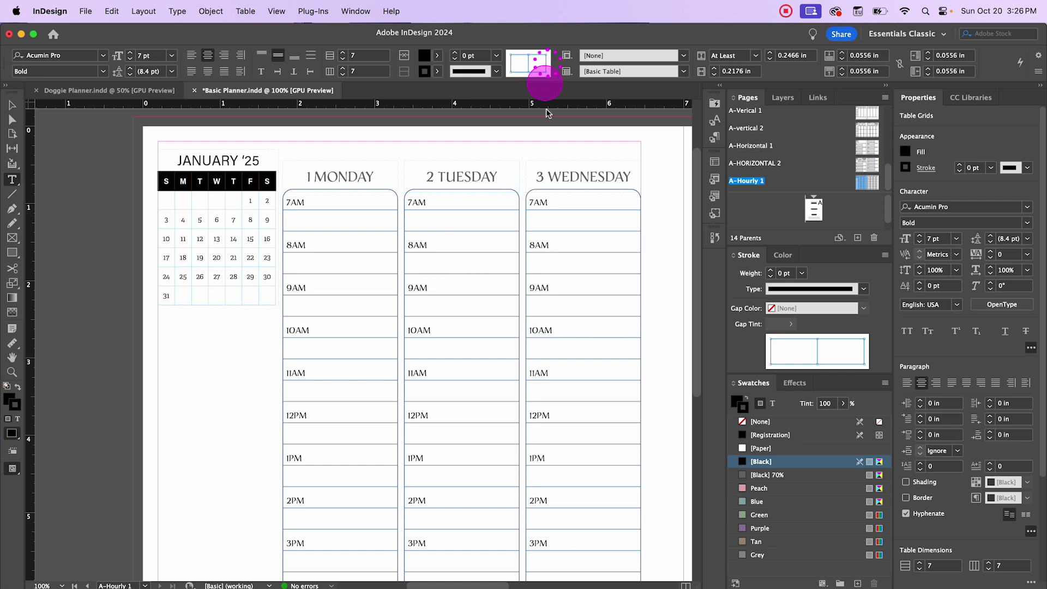
left_click(531, 63)
left_click(531, 69)
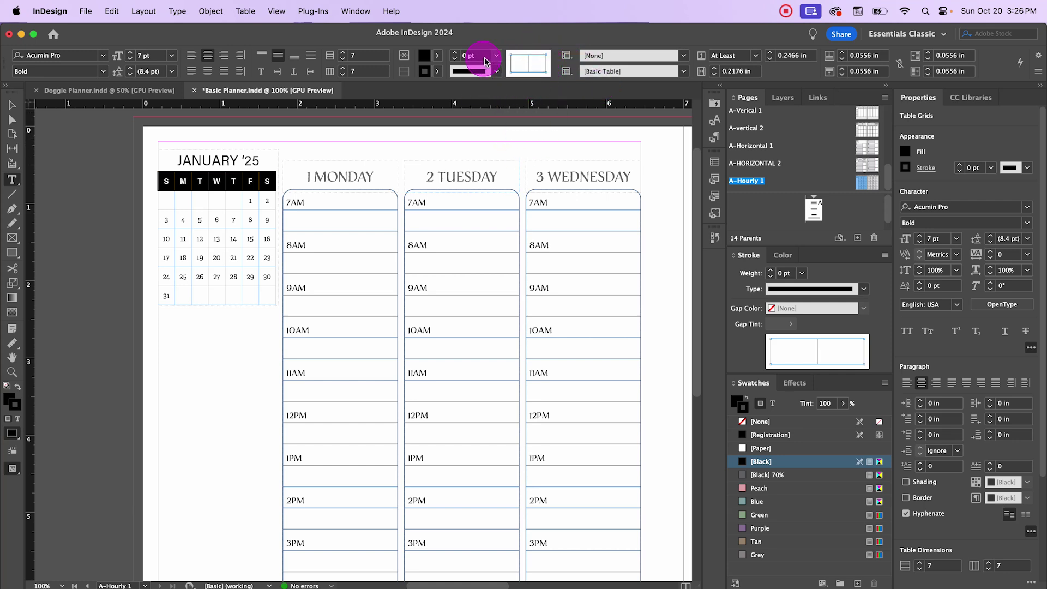
left_click(496, 57)
left_click(484, 118)
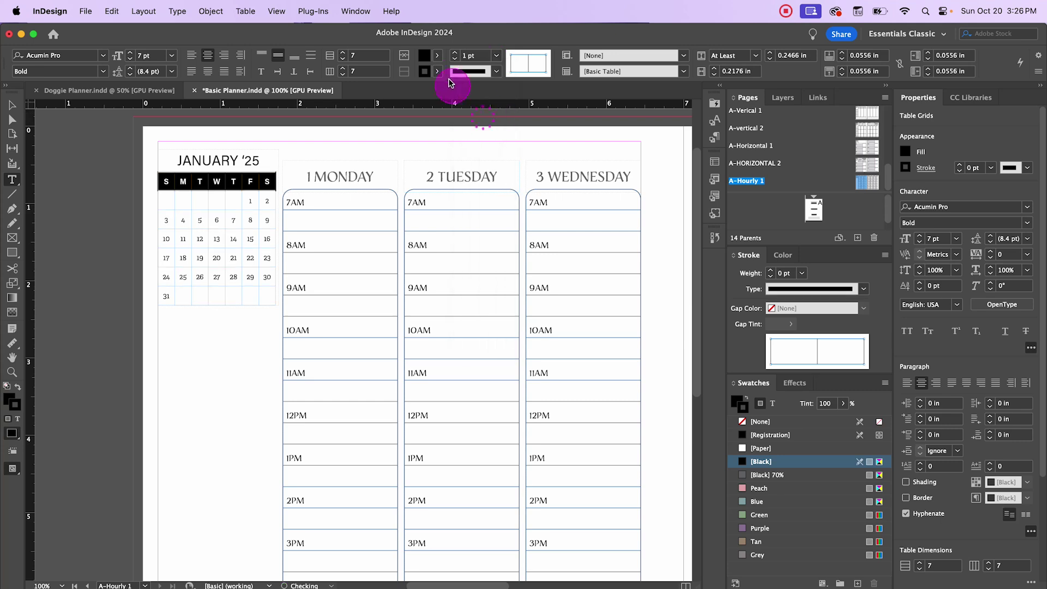
Color the header row's top and bottom strokes Peach and deselect the table
left_click(440, 73)
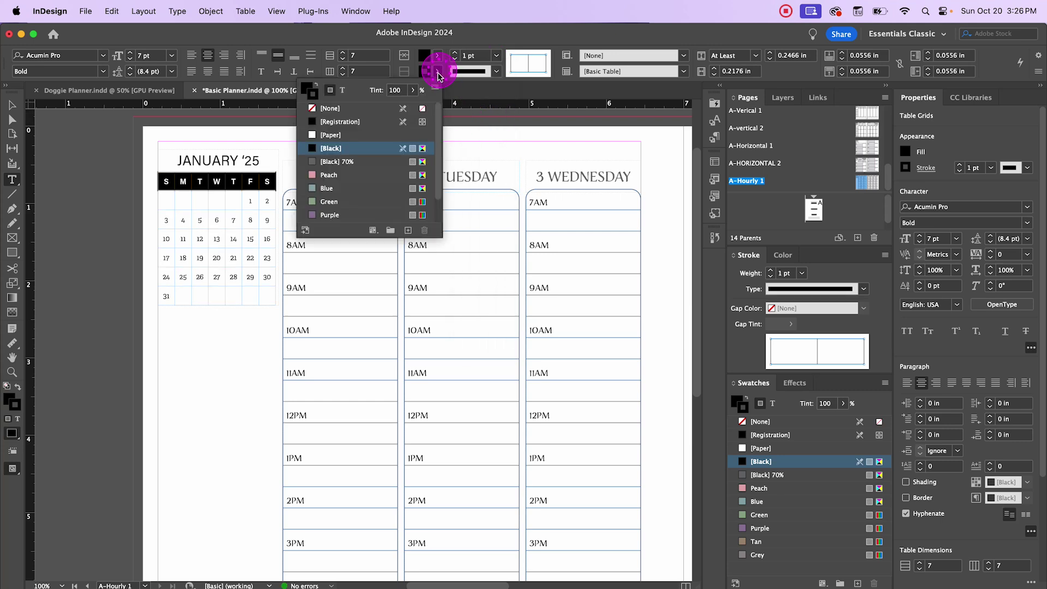
left_click(329, 174)
key("Escape")
left_click(77, 140)
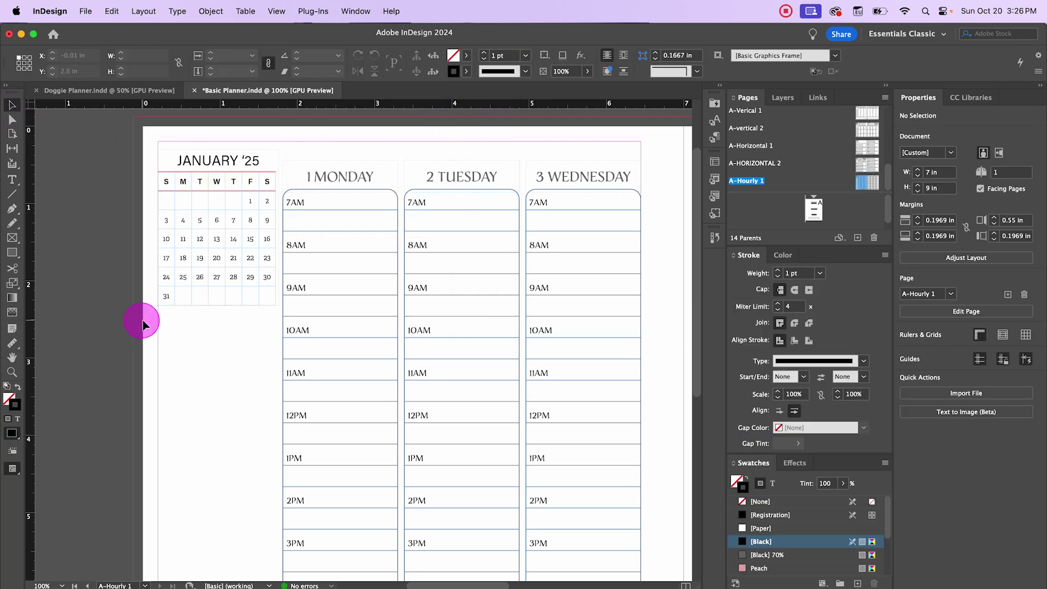
Nudge the month title and mini calendar slightly down together
scroll(144, 322, "left", 3)
scroll(144, 322, "up", 2)
left_click_drag(275, 173, 312, 251)
key("Down")
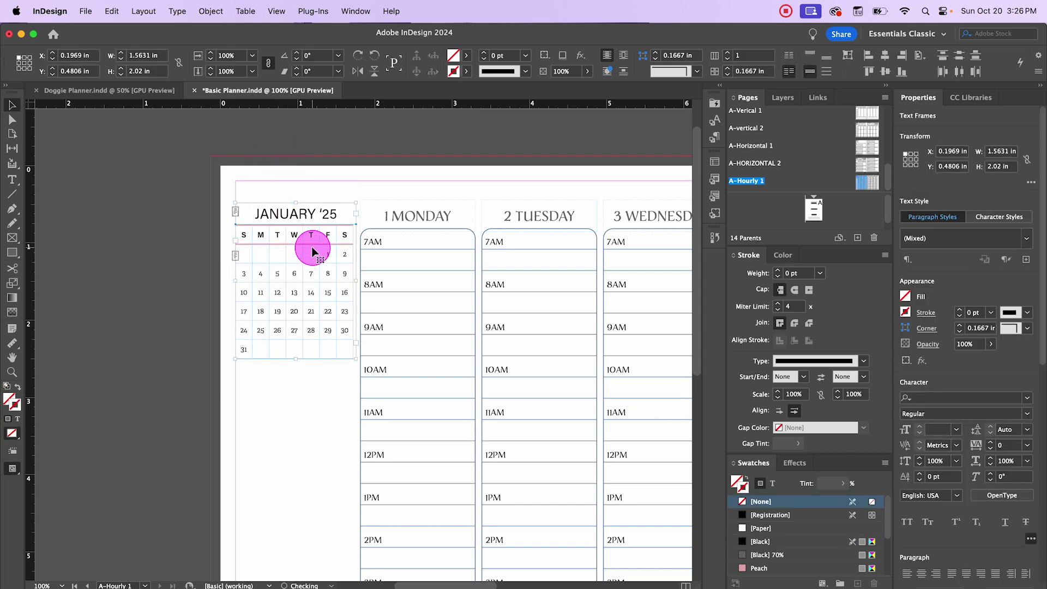
key("Down")
key("Down")
left_click(374, 169)
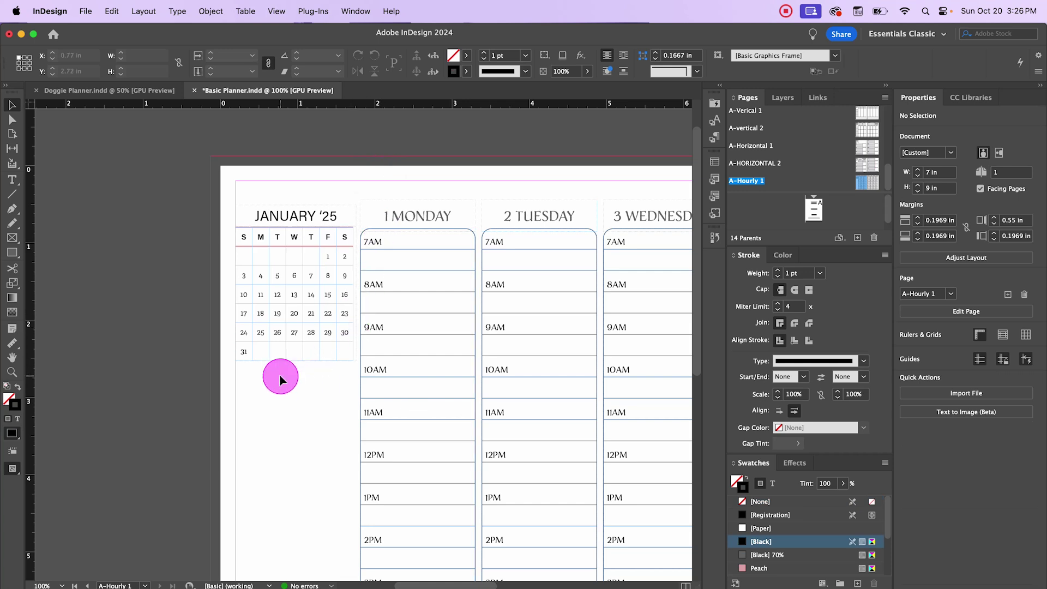
Create a table with 20 body rows and 1 column, about 1.47 in wide, filling the blank space below the mini calendar
key("super+minus")
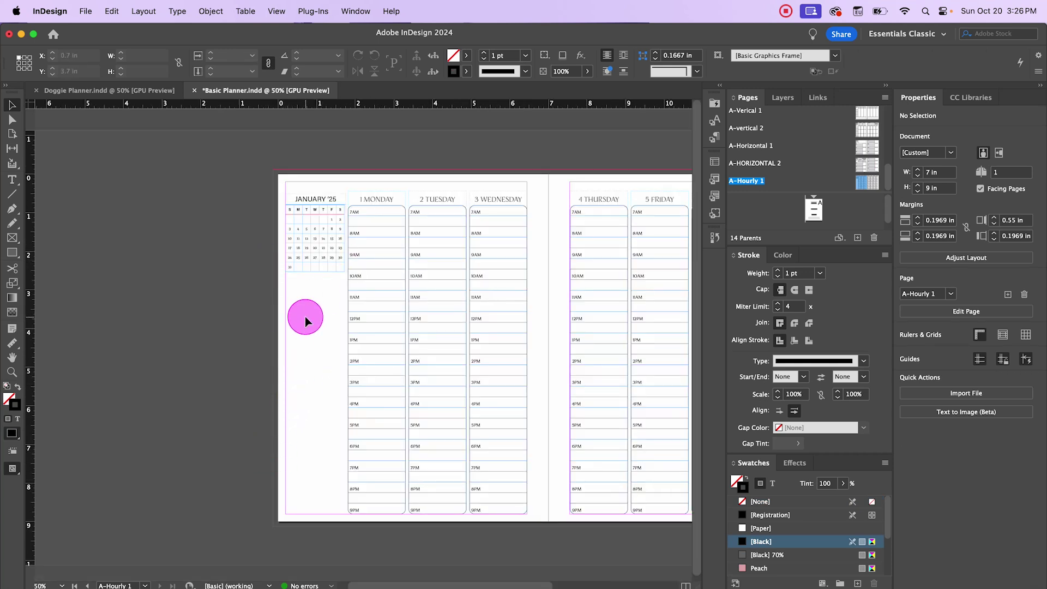
key("super+equal")
scroll(304, 314, "down", 3)
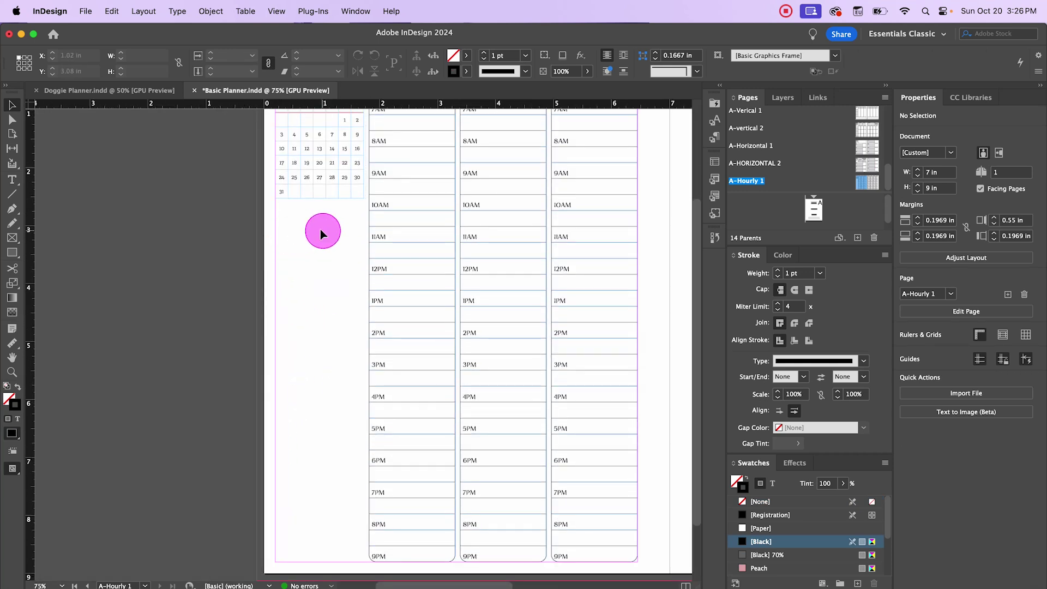
left_click(246, 11)
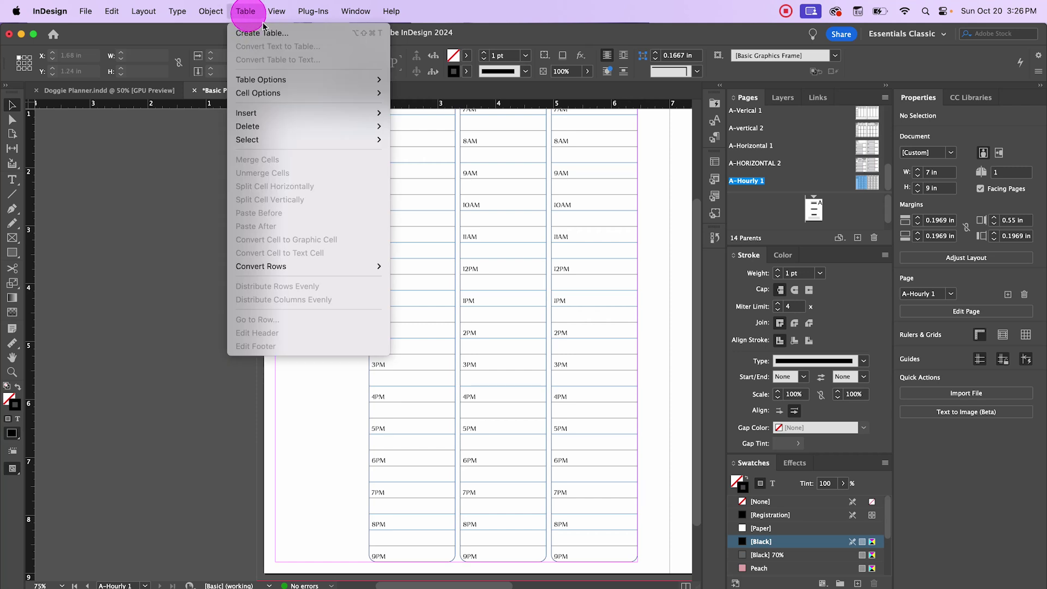
left_click(269, 32)
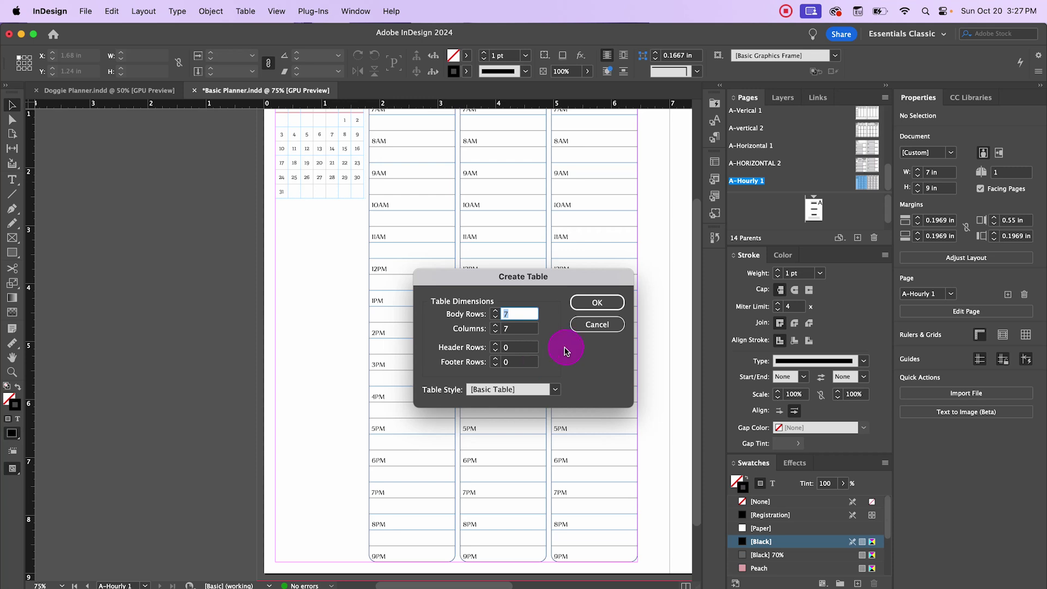
type("20")
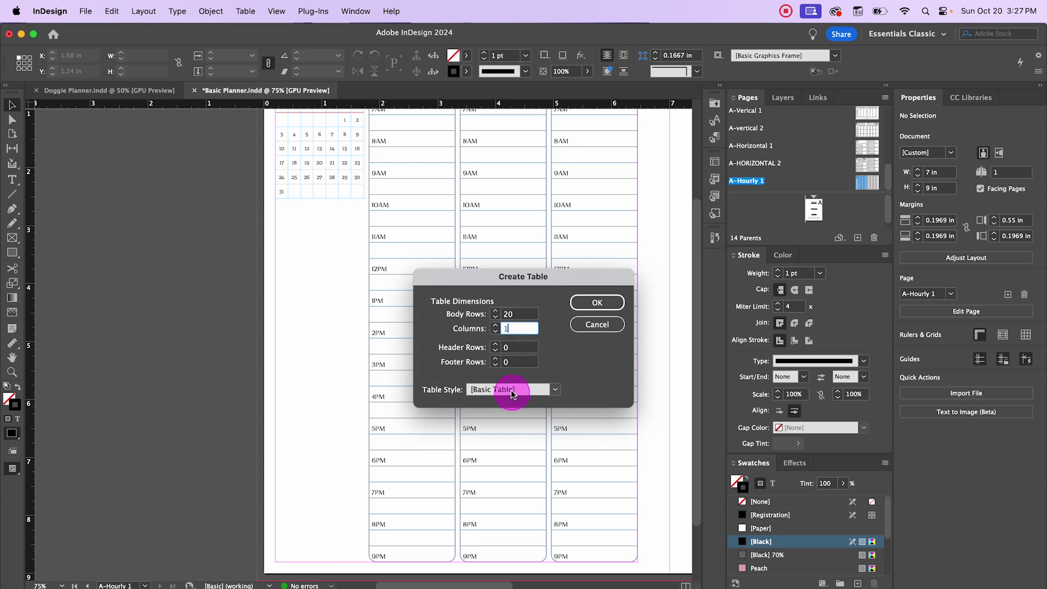
left_click(592, 302)
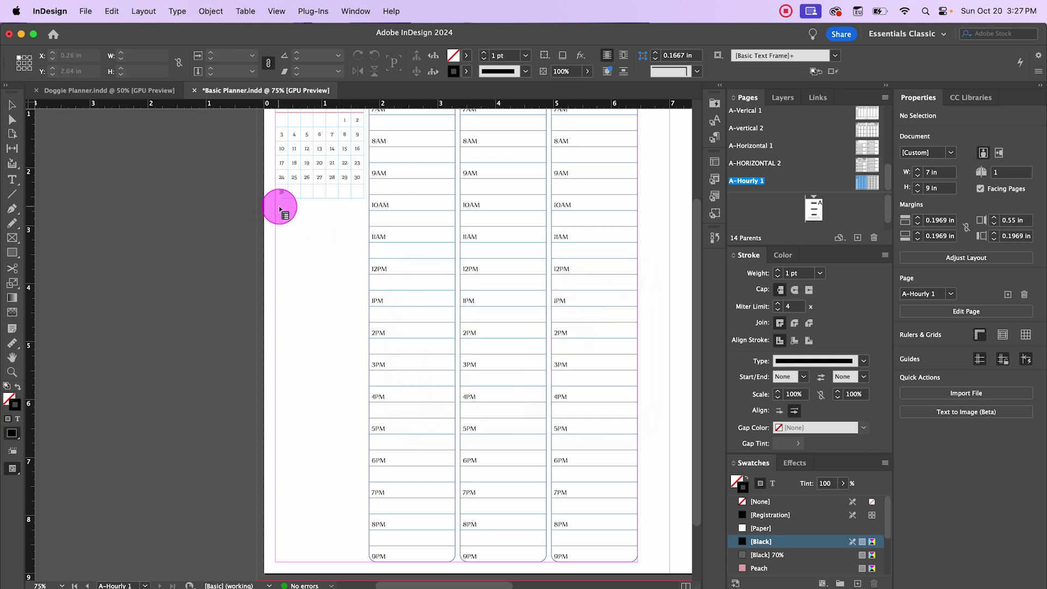
left_click_drag(276, 217, 318, 382)
left_click_drag(317, 573, 362, 484)
scroll(327, 400, "up", 3)
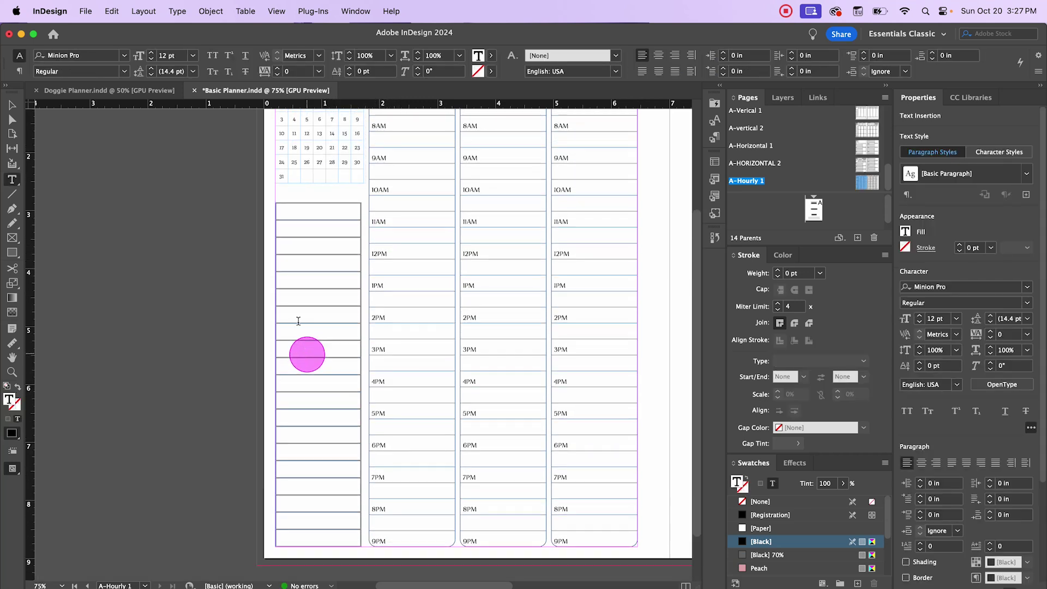
Apply the Lines cell style to all cells of the new table below the mini calendar
left_click(305, 214)
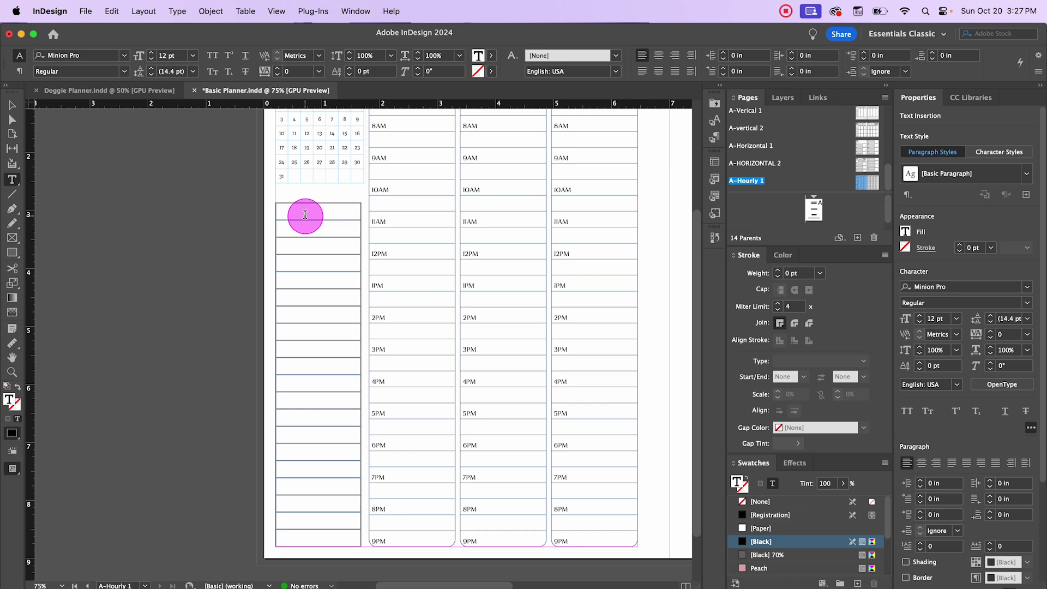
key("super+alt+a")
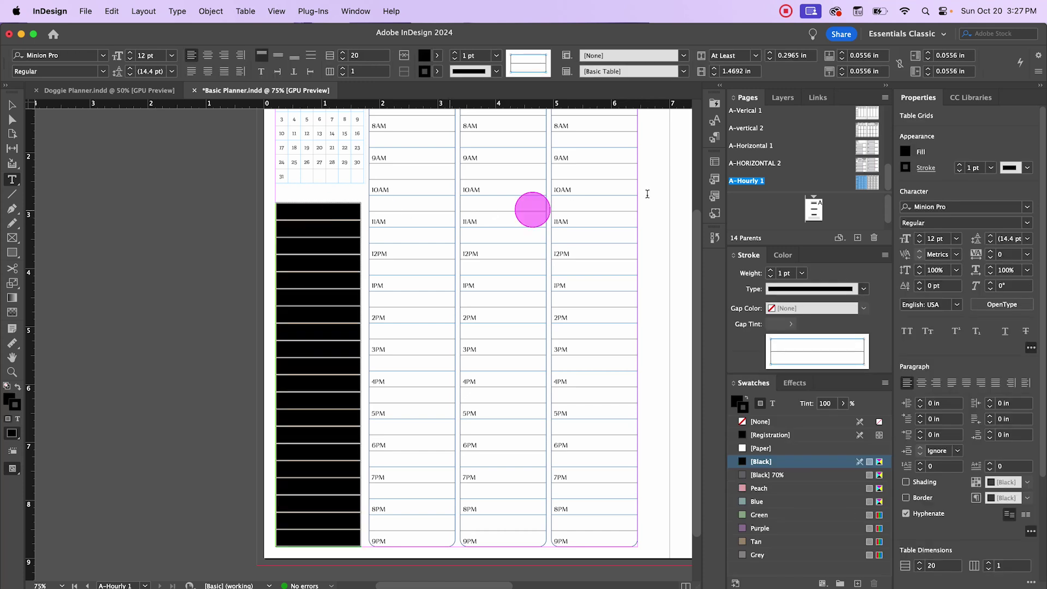
left_click(716, 171)
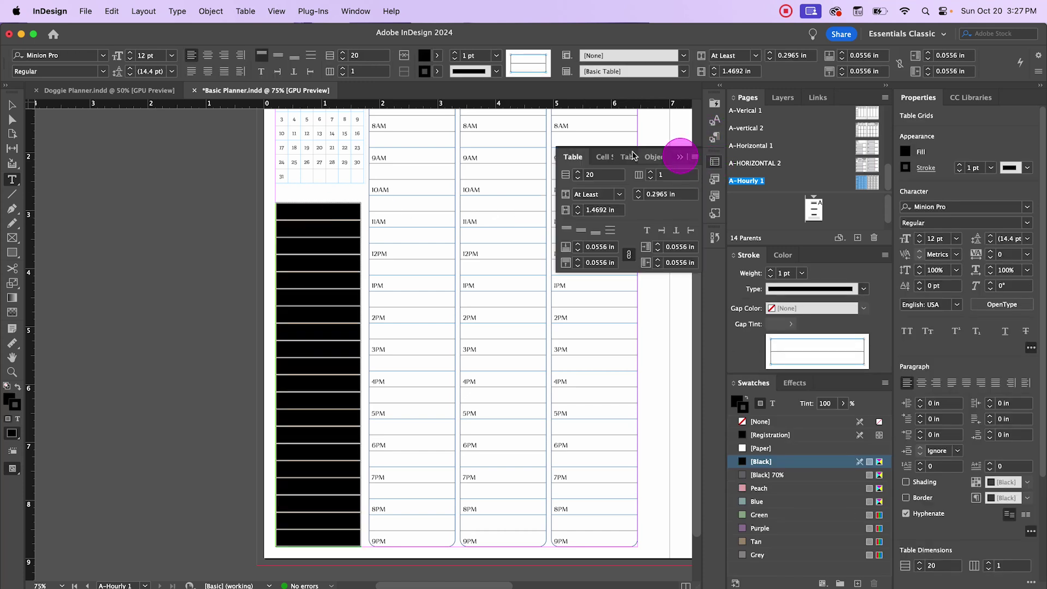
left_click(603, 156)
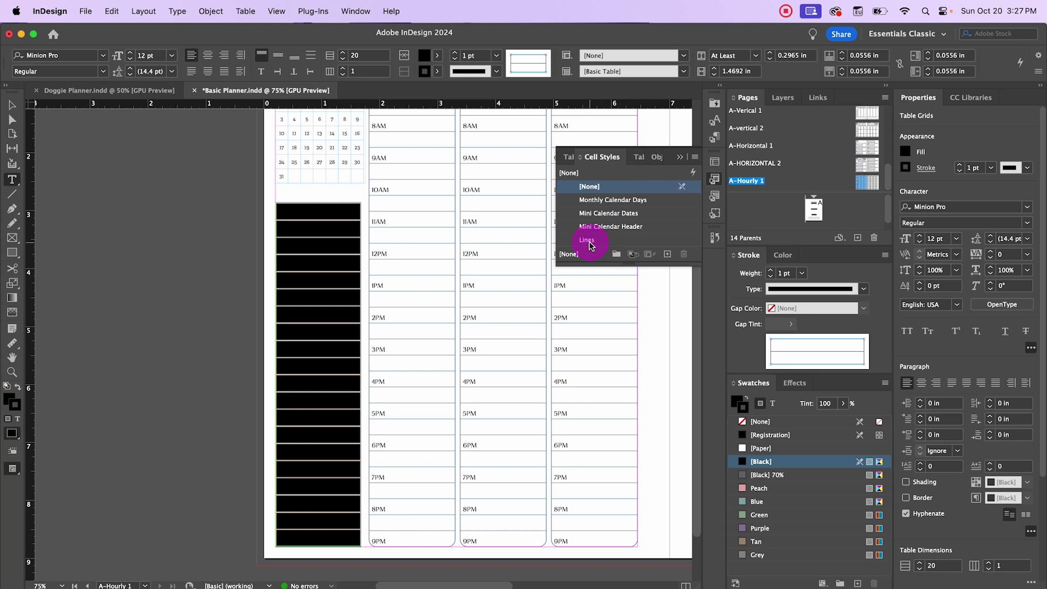
left_click(588, 240)
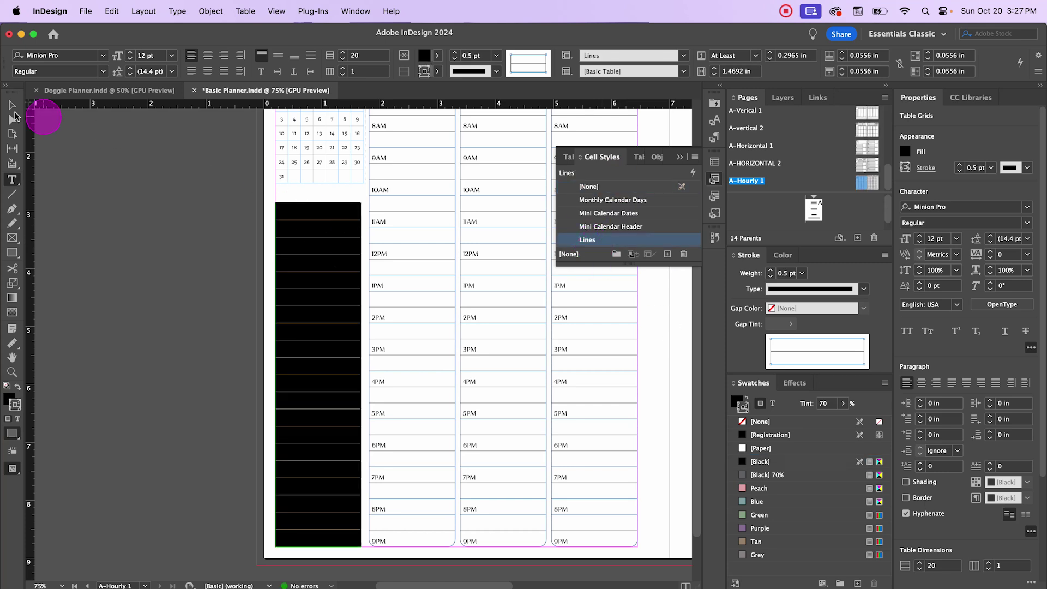
left_click(12, 109)
left_click(315, 305)
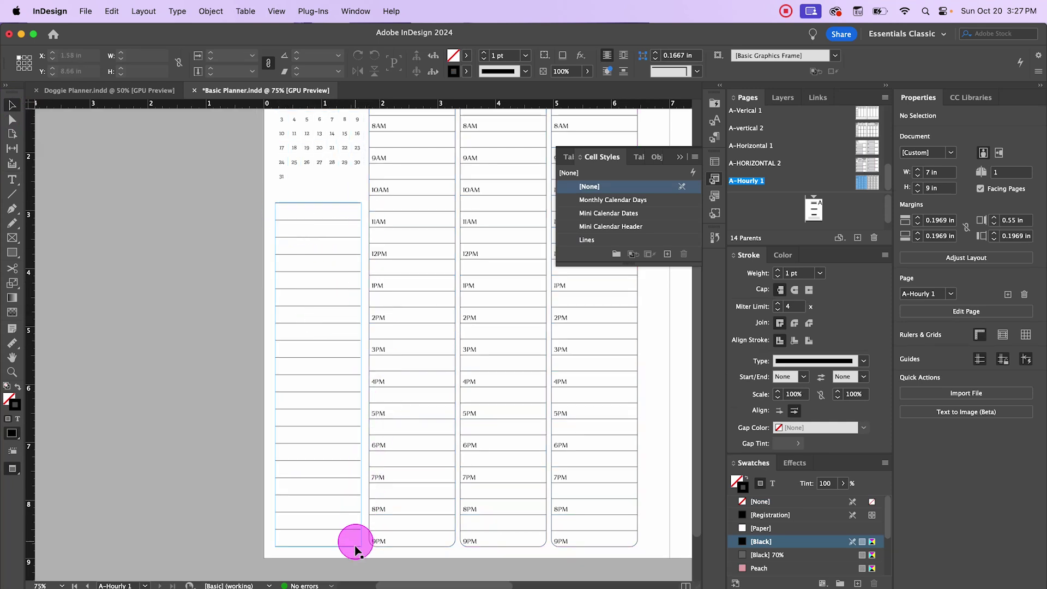
Set every row of the notes table below the mini calendar to an exact height of 7 mm
double_click(291, 209)
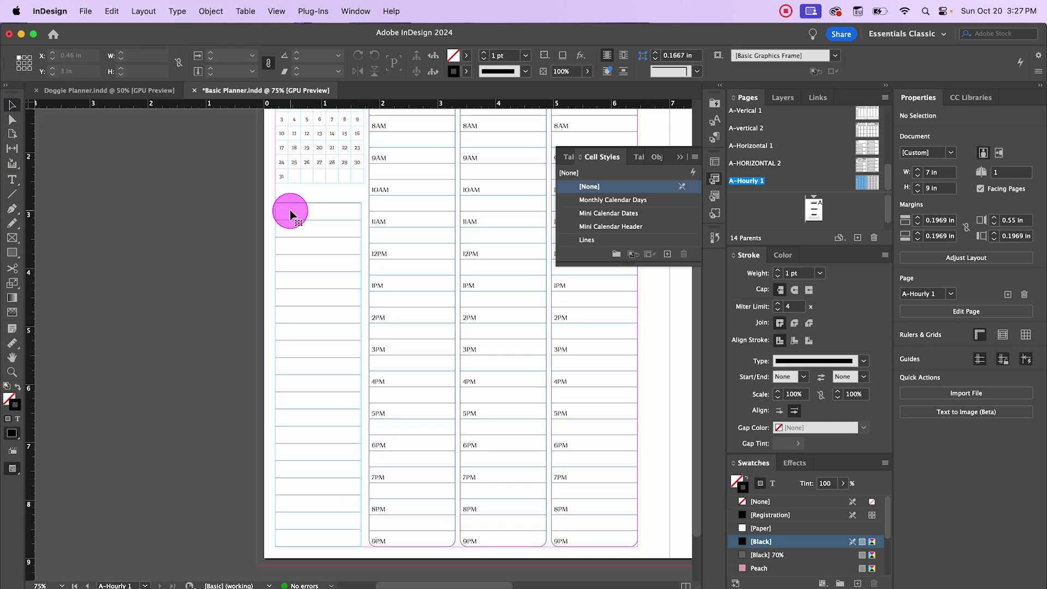
key("super+alt+a")
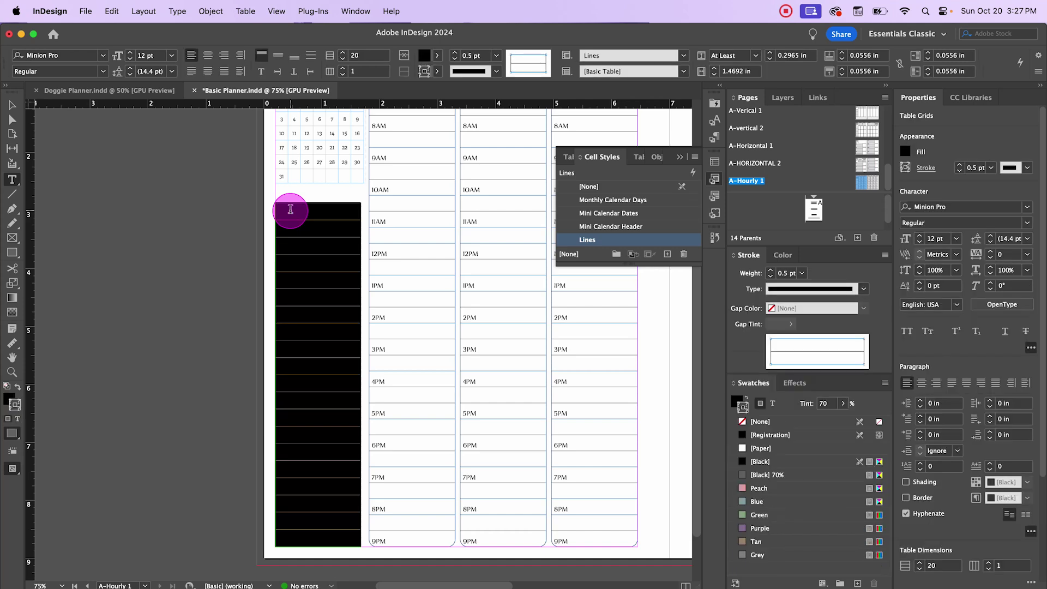
right_click(344, 208)
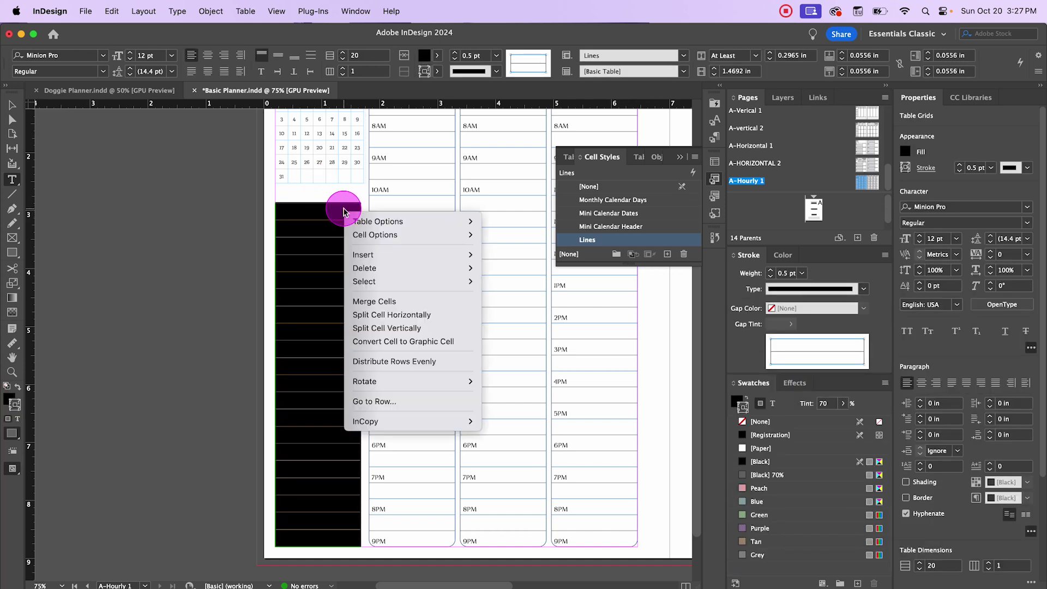
mouse_move(362, 235)
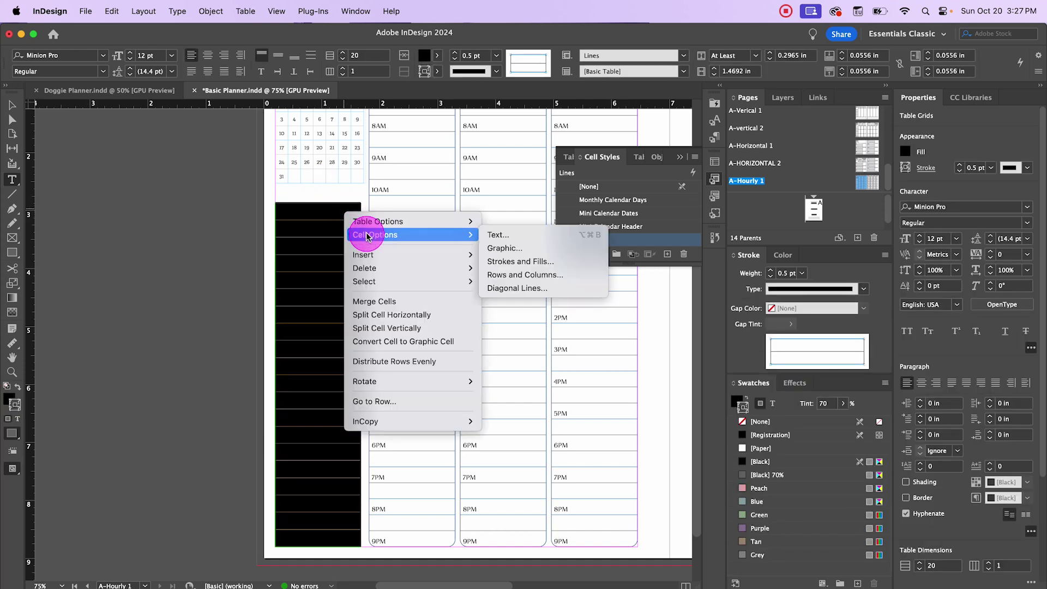
left_click(524, 275)
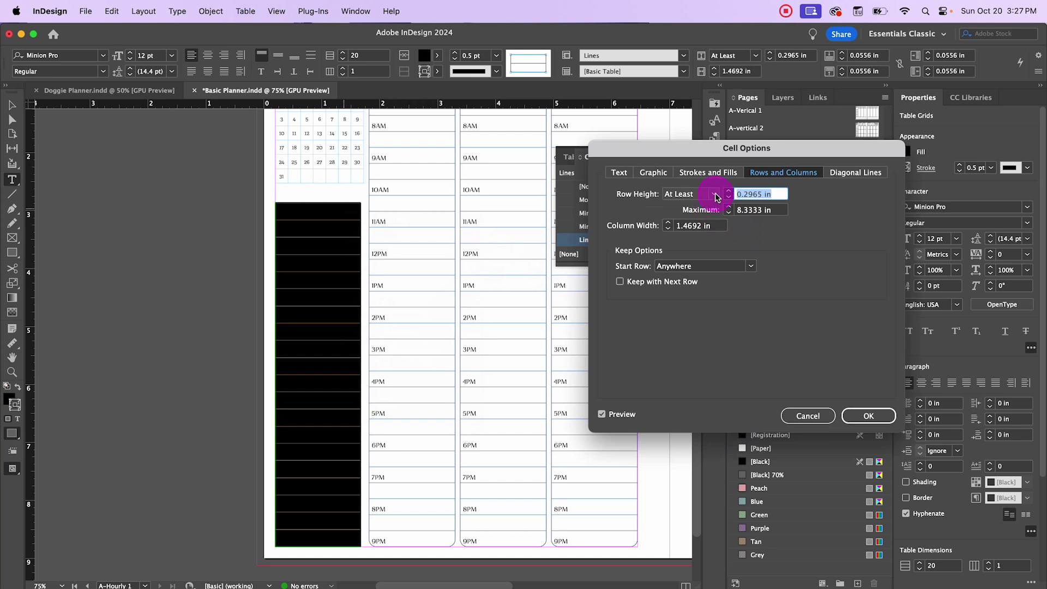
left_click(716, 197)
left_click(689, 221)
left_click(783, 197)
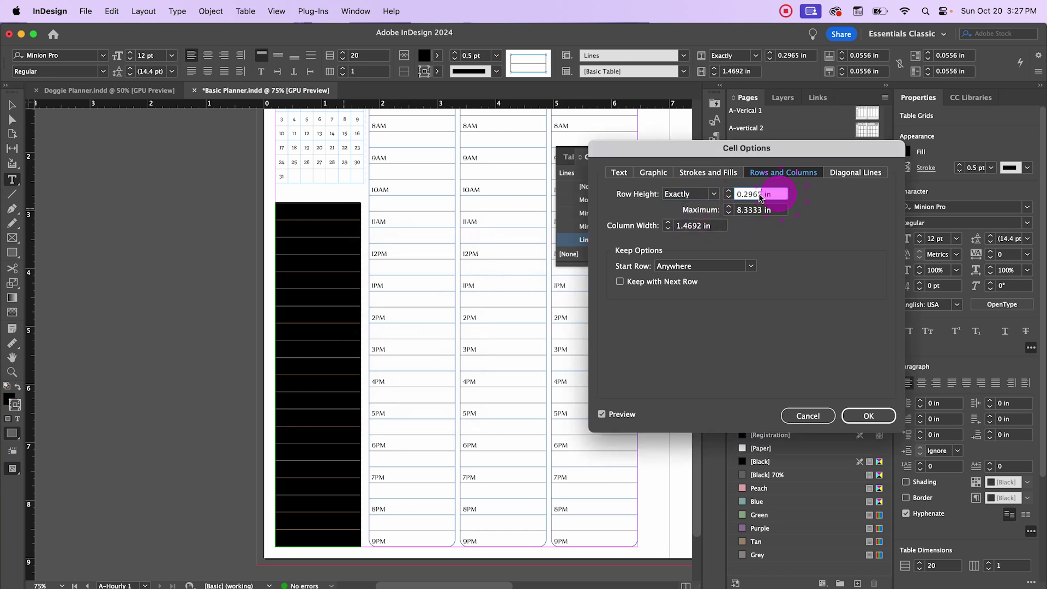
left_click_drag(761, 198, 719, 200)
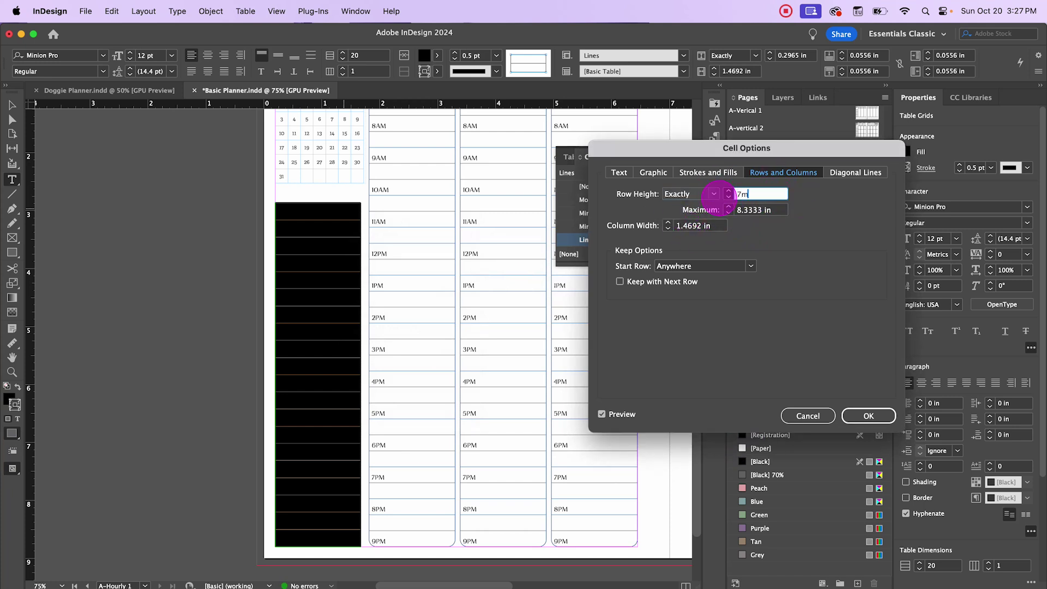
type("7mm")
key("Tab")
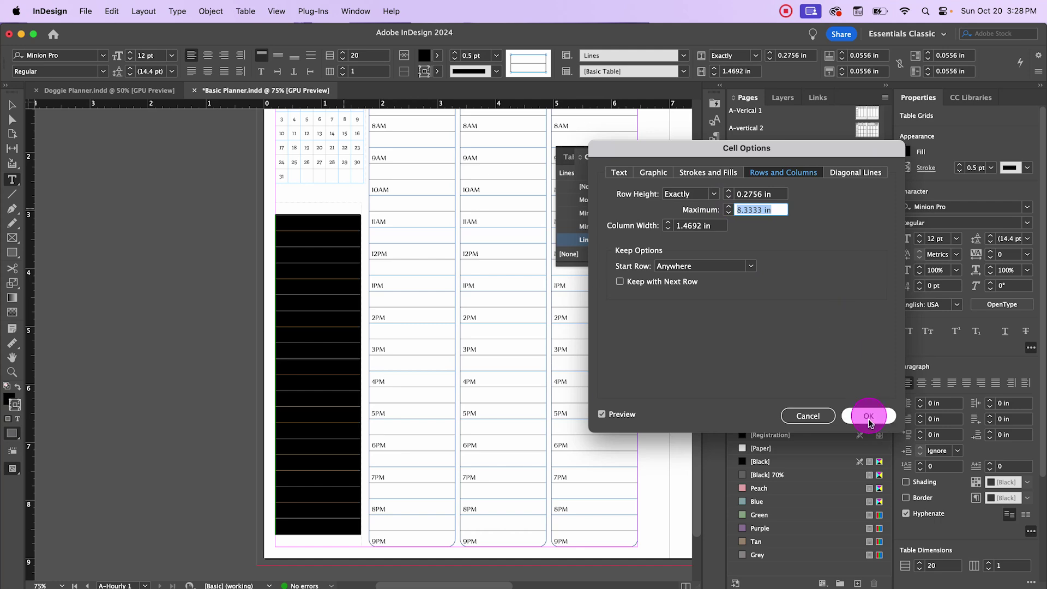
left_click(868, 416)
left_click(11, 107)
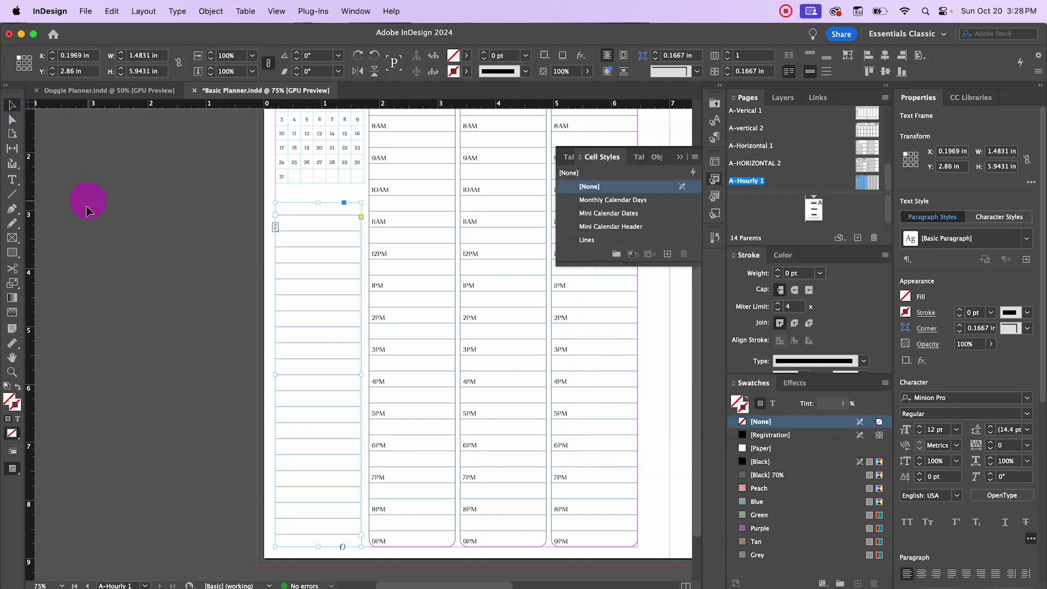
left_click(196, 379)
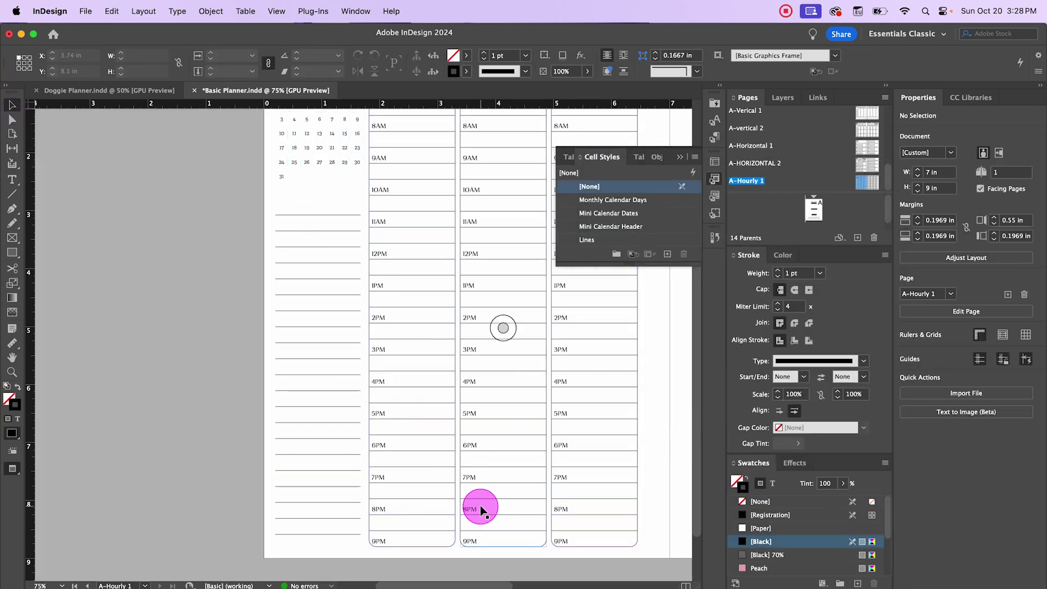
Nudge the notes table up to a Y position of 2.6517 in, closer to the mini calendar
left_click(345, 299)
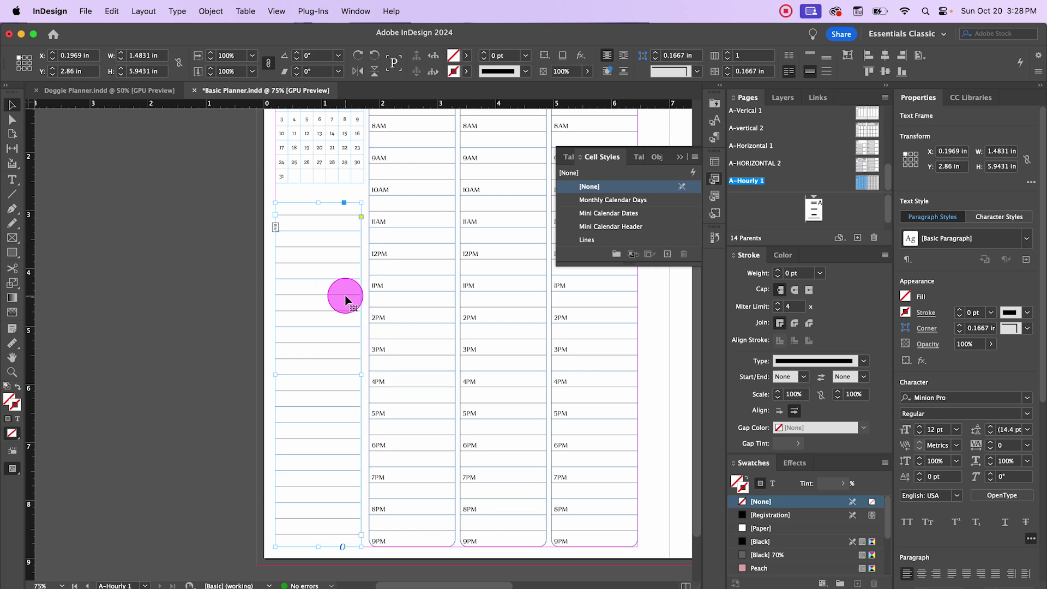
key("Up")
key("Up")
key("Up")
key("Up")
key("Up")
key("Up")
key("Up")
key("Up")
key("Up")
key("Up")
key("Up")
key("Up")
key("Up")
key("Up")
key("Up")
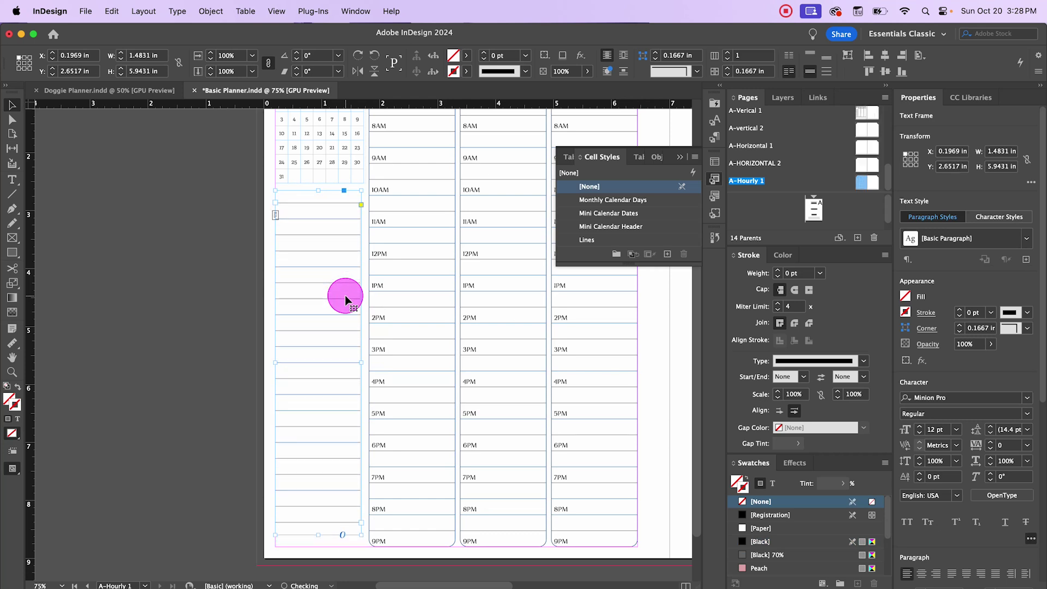
left_click(199, 279)
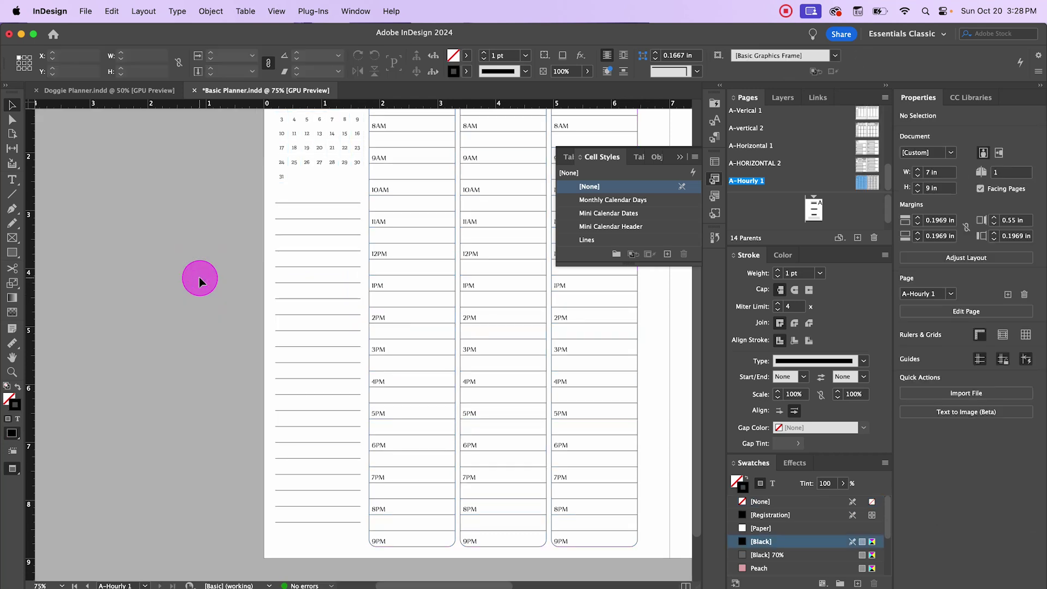
Extend the notes table's text frame down to the bottom margin, about 6.15 in tall
left_click(331, 420)
double_click(315, 511)
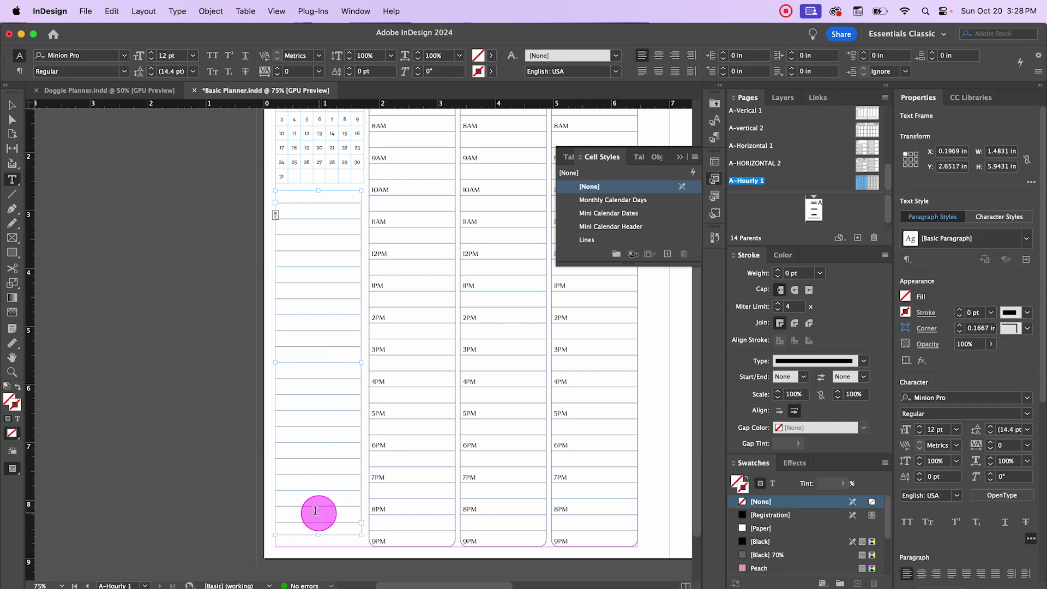
left_click(12, 105)
left_click(122, 328)
left_click(328, 500)
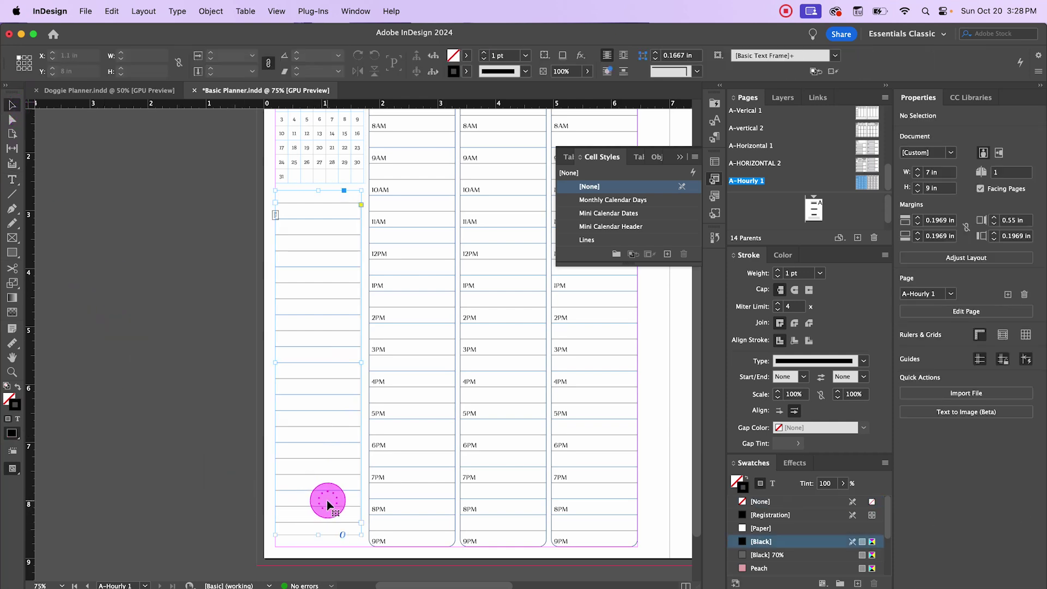
left_click(316, 536)
left_click_drag(319, 535, 319, 547)
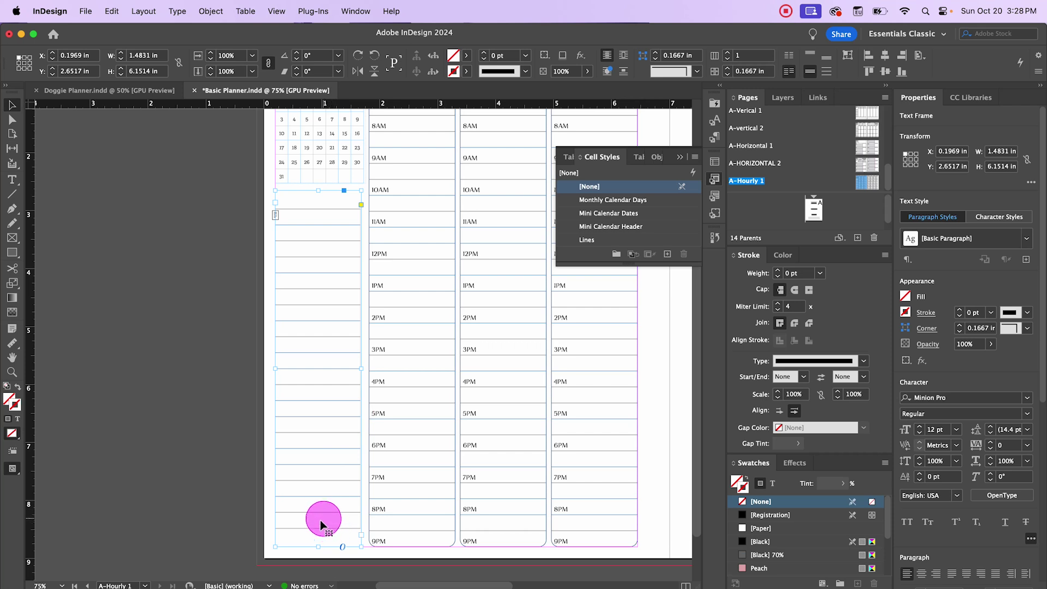
Add one more row at the end of the notes table
double_click(303, 525)
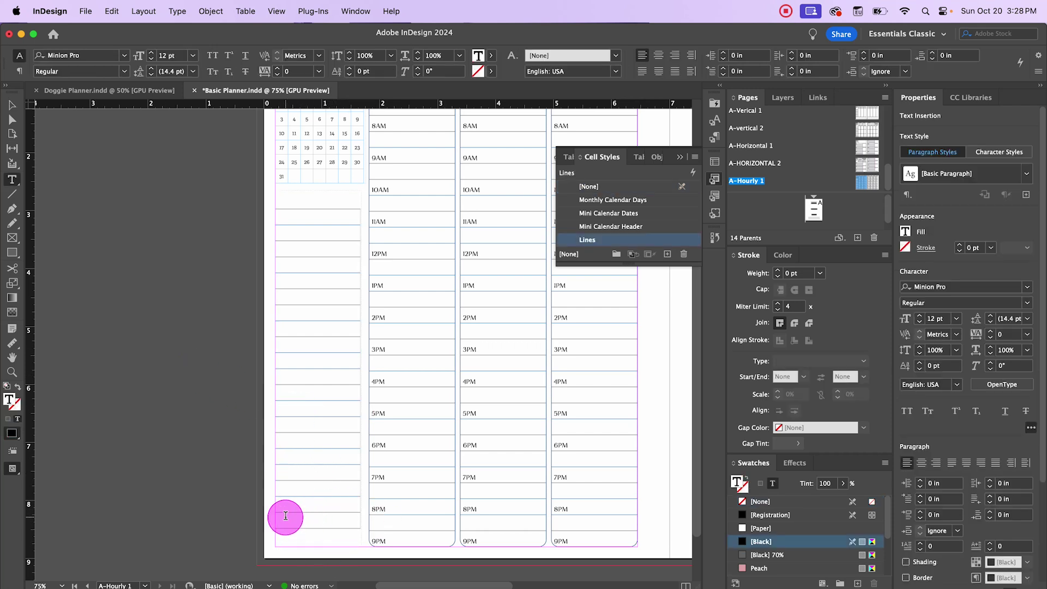
left_click_drag(316, 526, 315, 527)
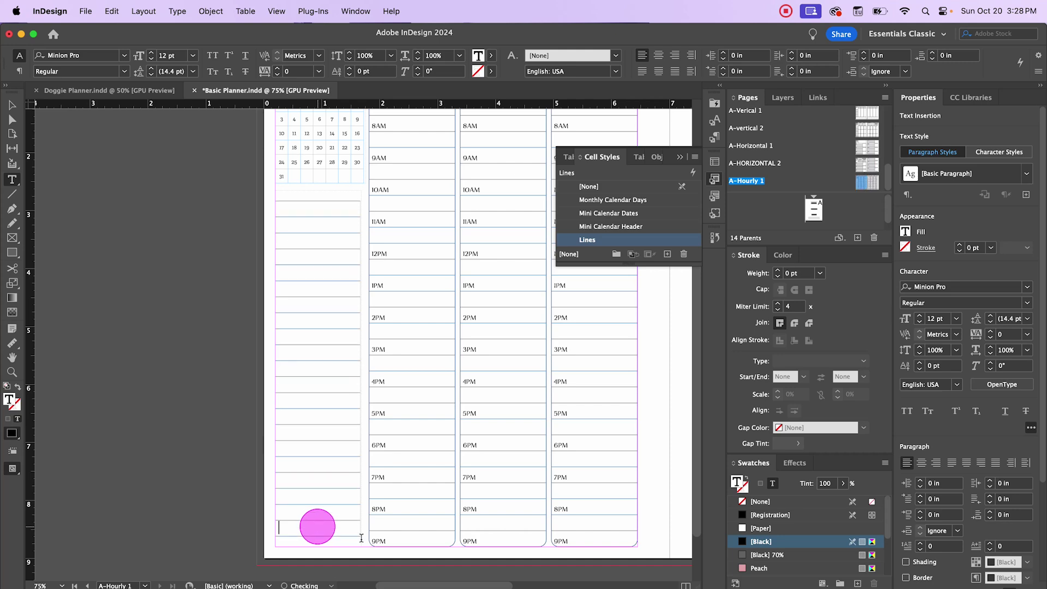
left_click(9, 109)
left_click(116, 292)
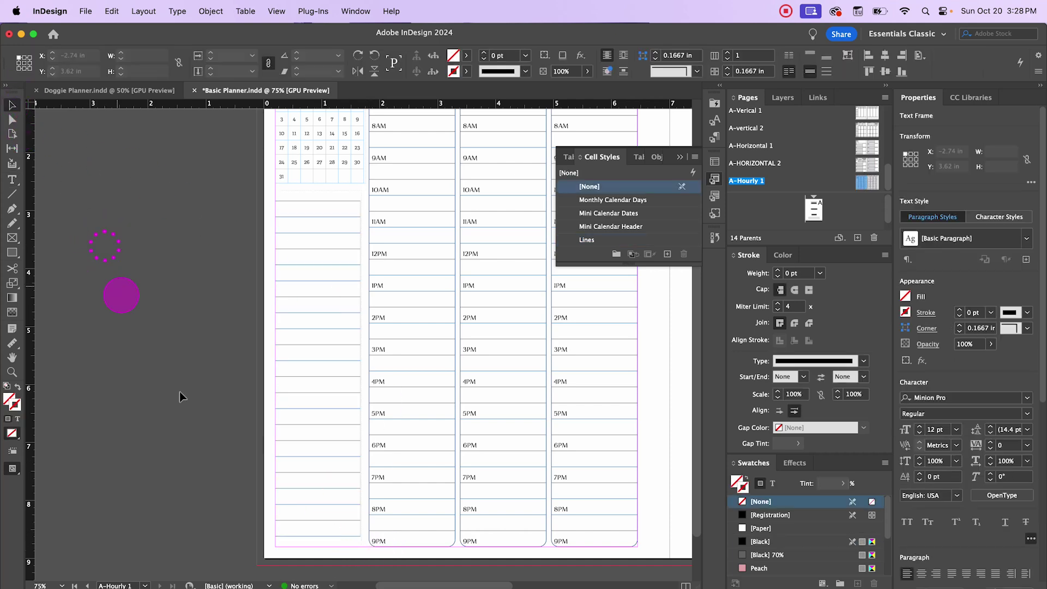
Move the notes table down slightly so its lines align with the hourly rows, then deselect it and preview the page
left_click(326, 448)
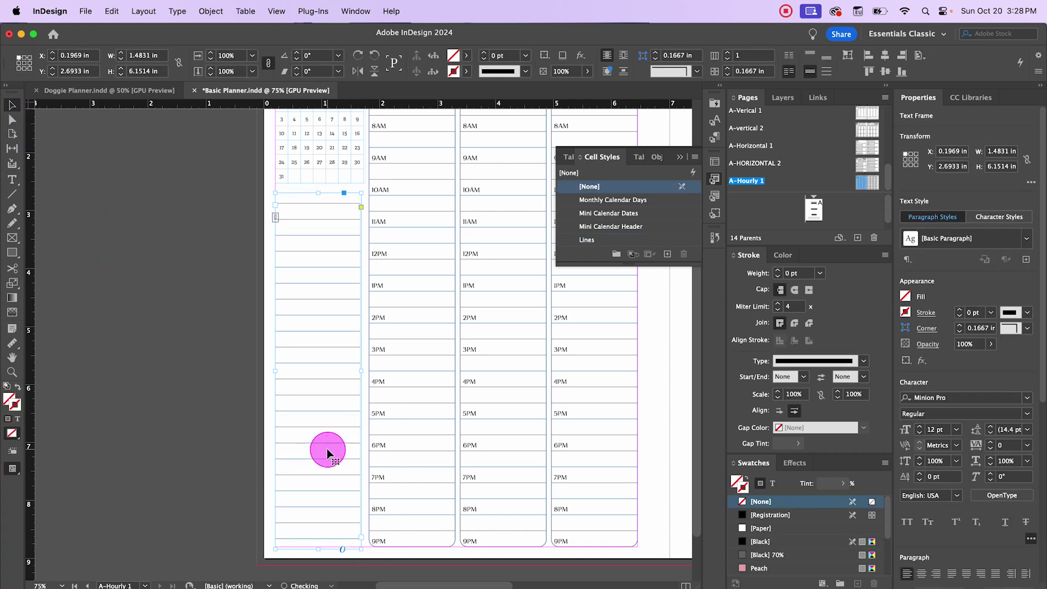
left_click_drag(326, 448, 326, 451)
left_click(172, 309)
key("w")
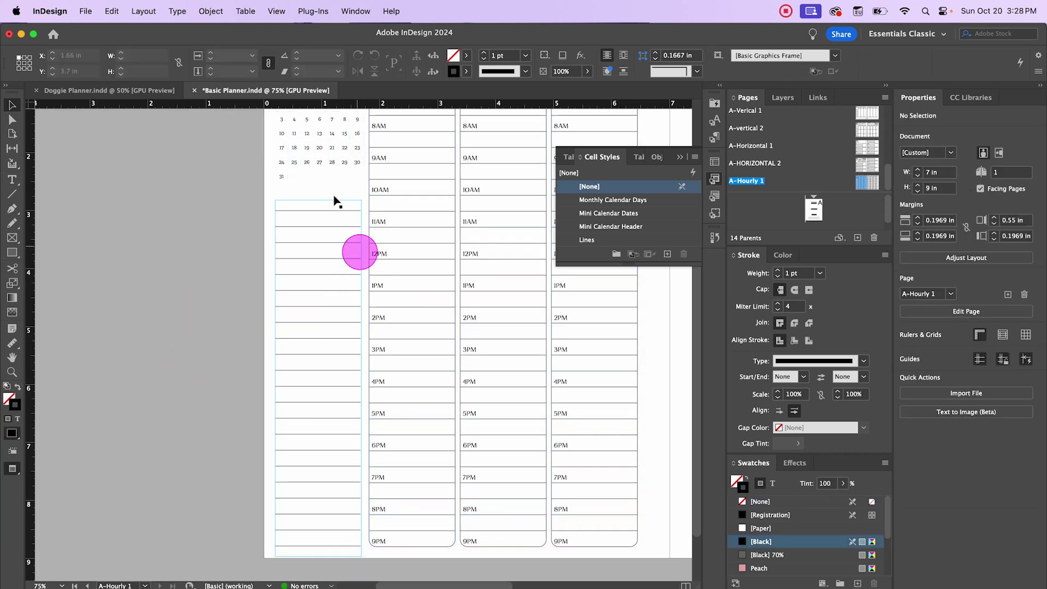
Examine the notes lines against the hourly boxes and check the layout across both pages of the spread
scroll(190, 319, "up", 2)
scroll(189, 319, "up", 5)
scroll(190, 319, "down", 8)
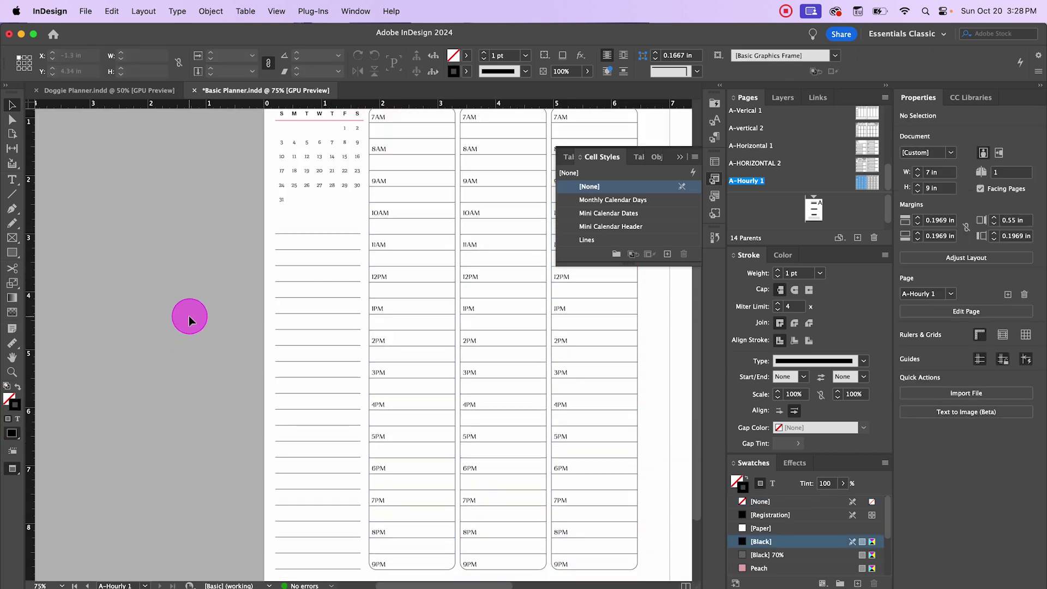
scroll(189, 320, "up", 4)
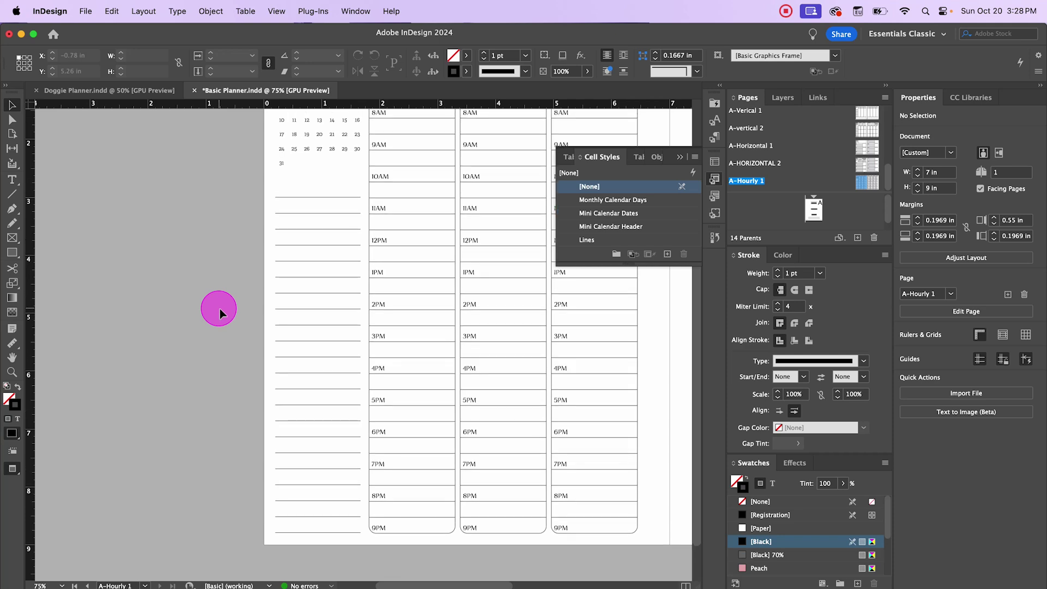
key("super+minus")
scroll(207, 308, "right", 6)
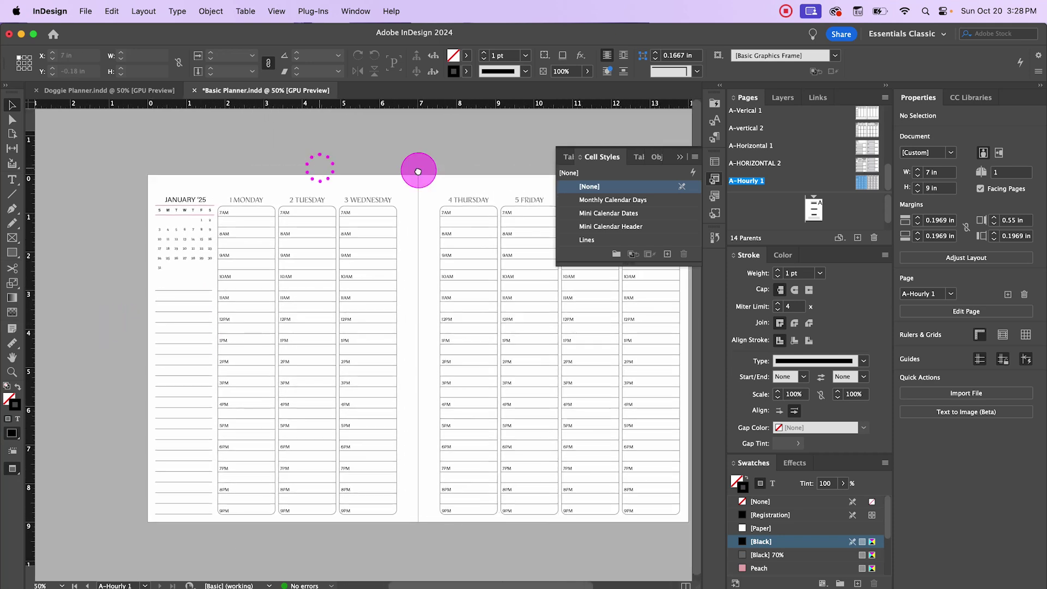
left_click_drag(458, 149, 271, 150)
scroll(305, 212, "up", 4, "alt")
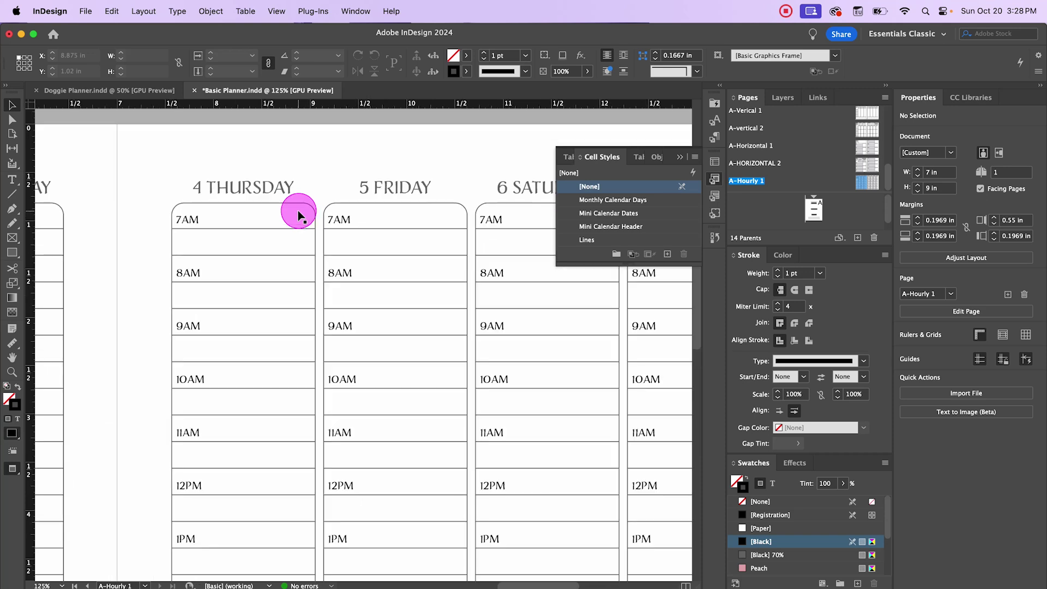
scroll(491, 133, "right", 2)
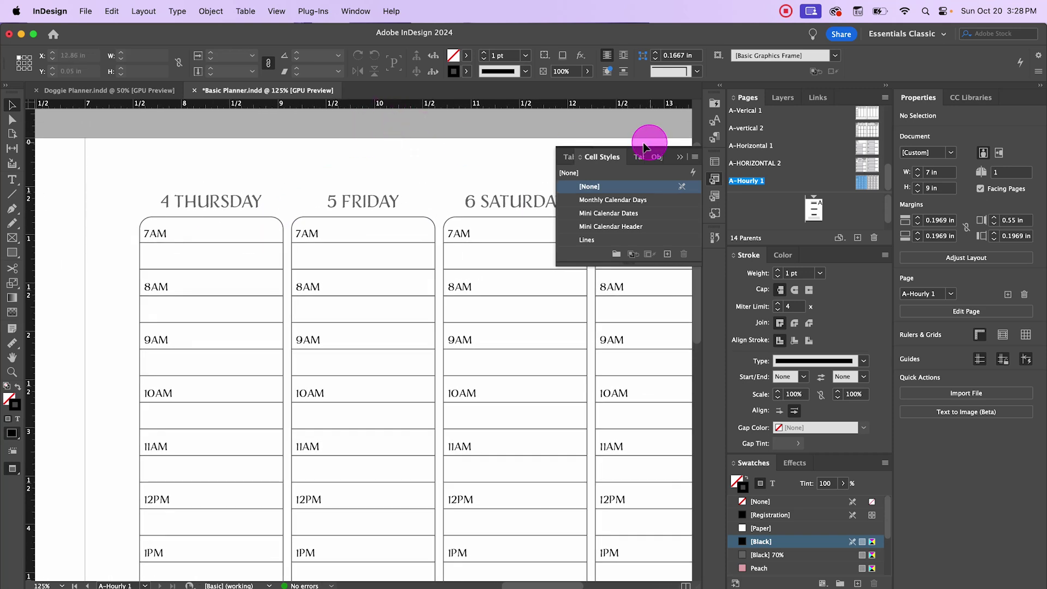
Select the whole 4 Thursday hourly table and set its alternating row stroke pattern to Every Other Row
left_click(679, 156)
left_click_drag(451, 149, 556, 140)
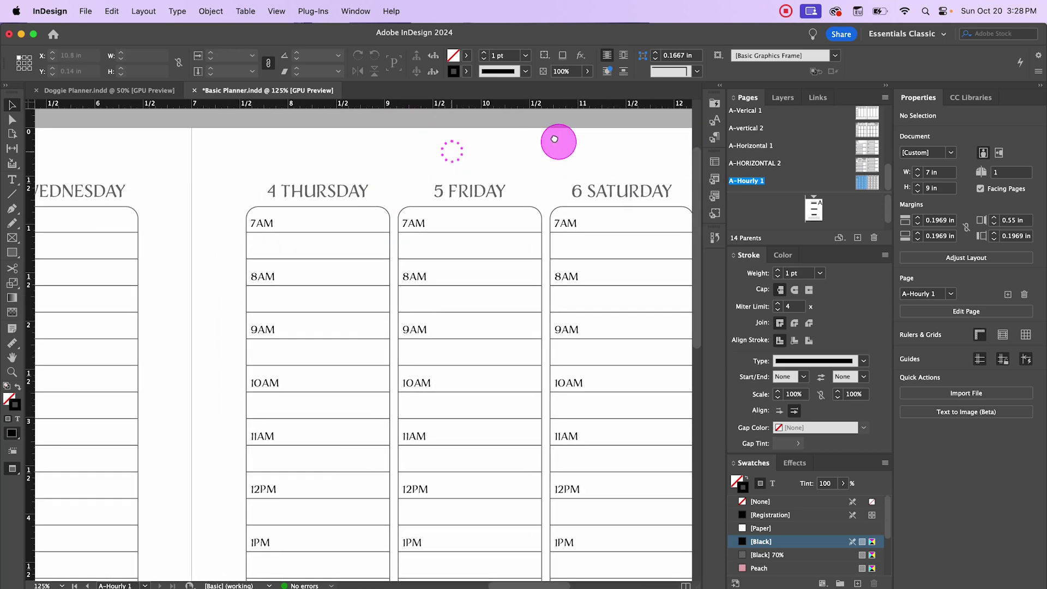
scroll(382, 180, "right", 2)
double_click(252, 213)
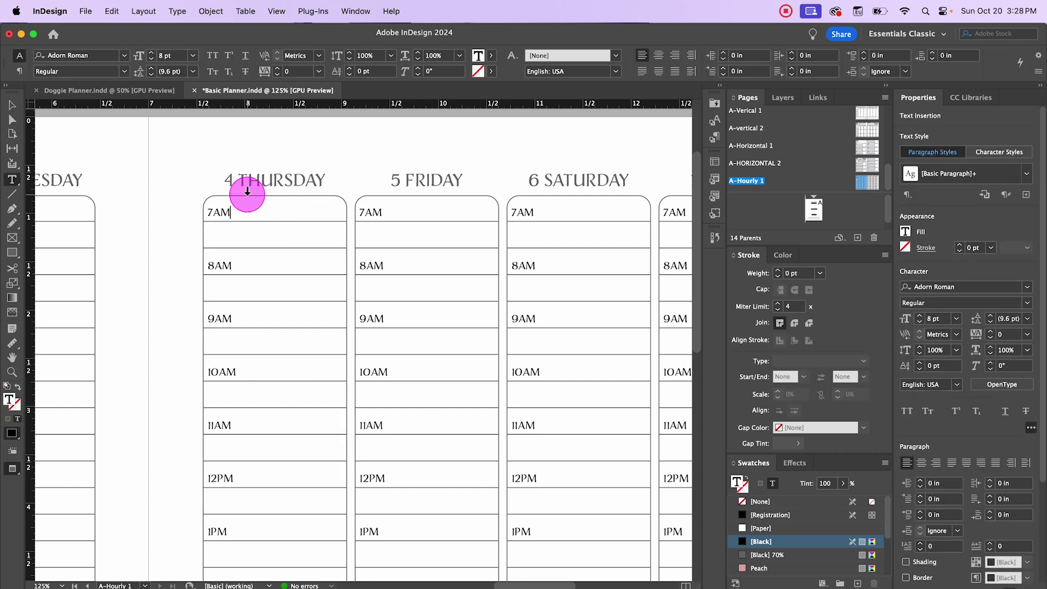
left_click(248, 192)
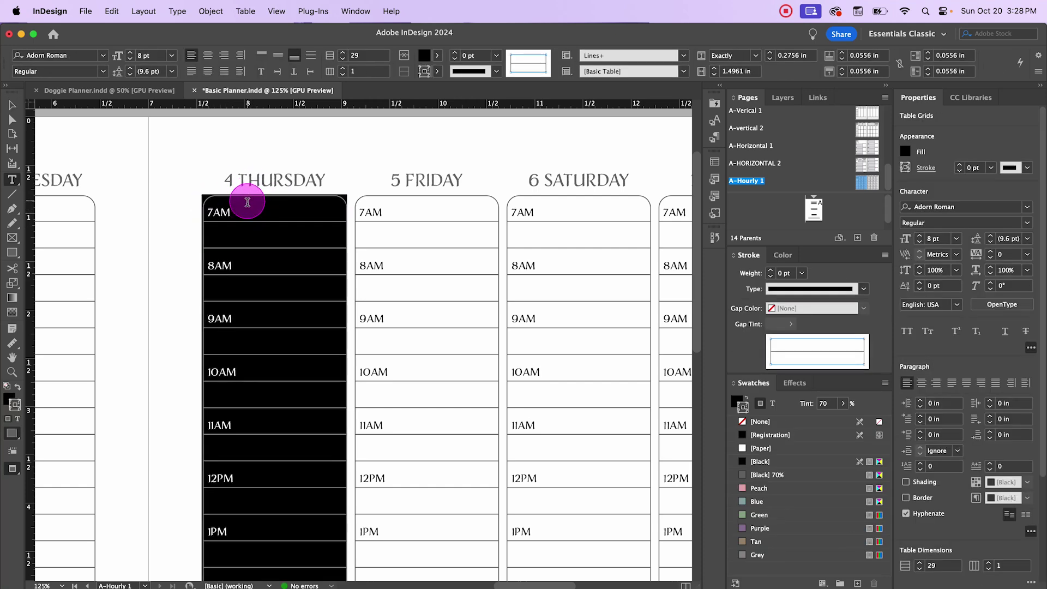
right_click(262, 193)
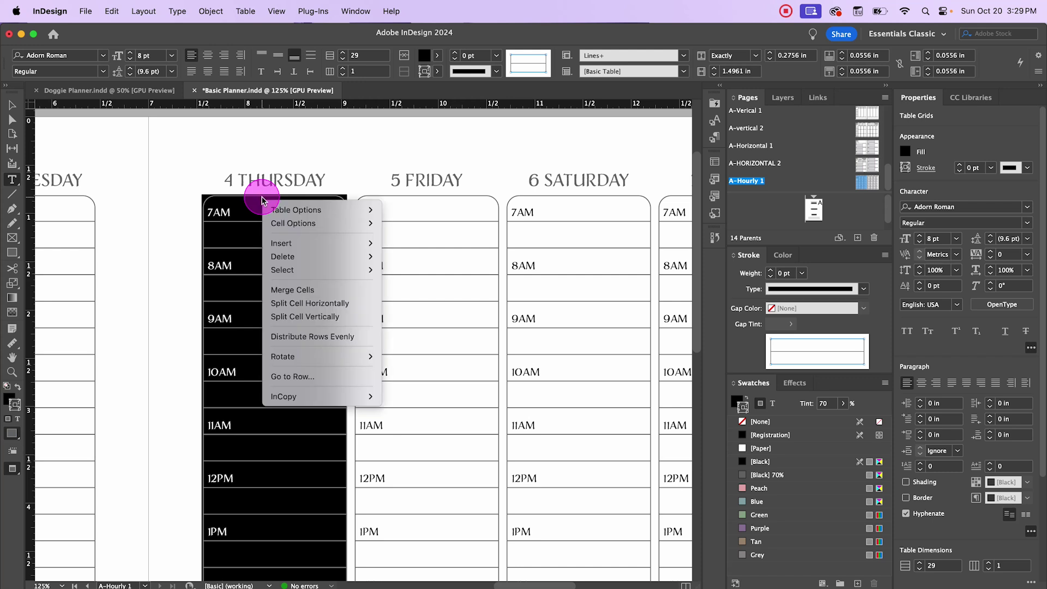
mouse_move(312, 209)
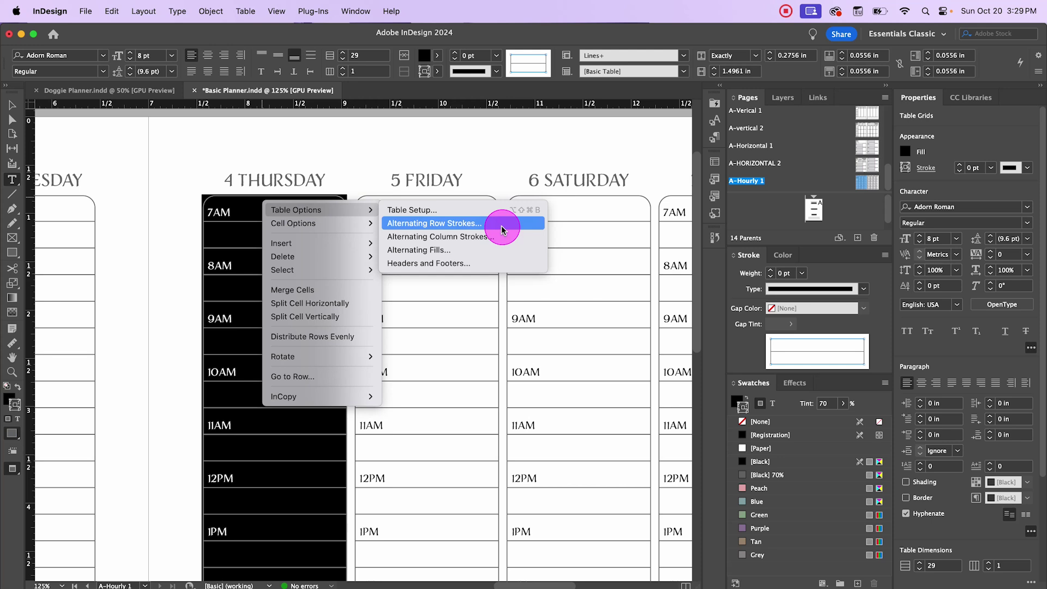
left_click(457, 223)
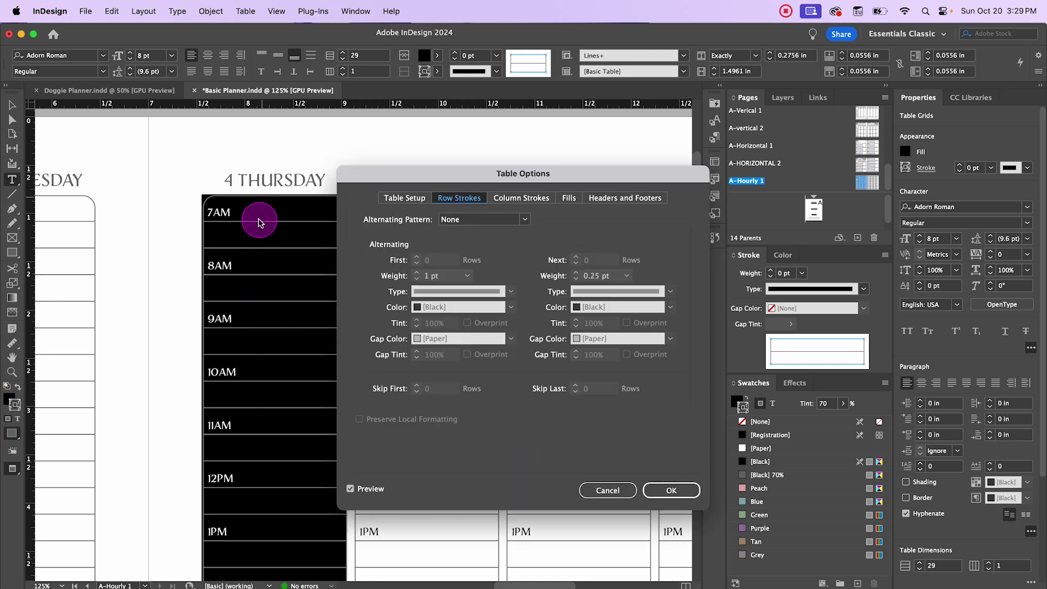
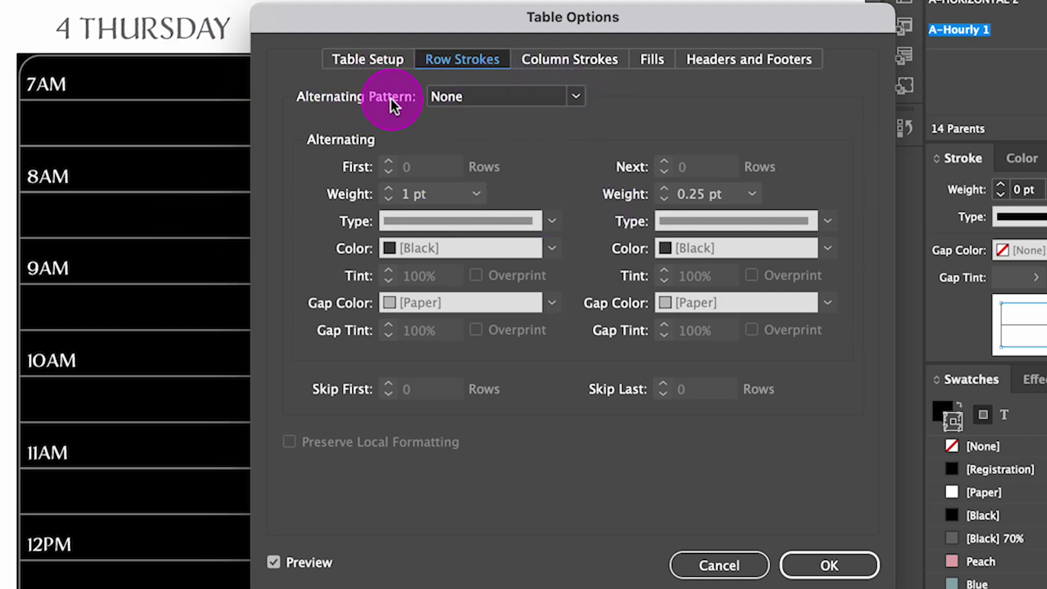
left_click(578, 97)
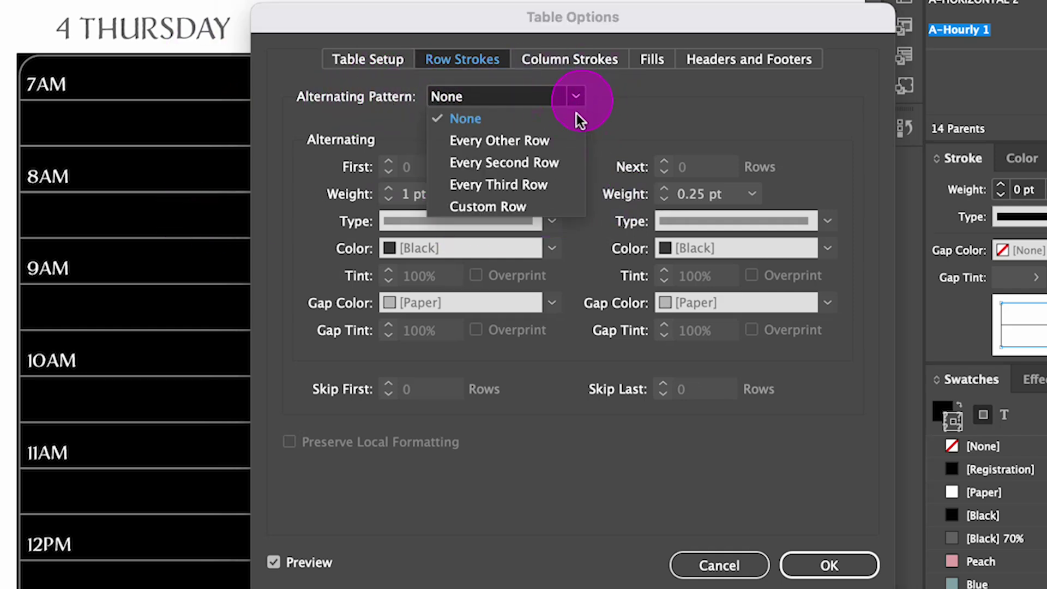
left_click(565, 138)
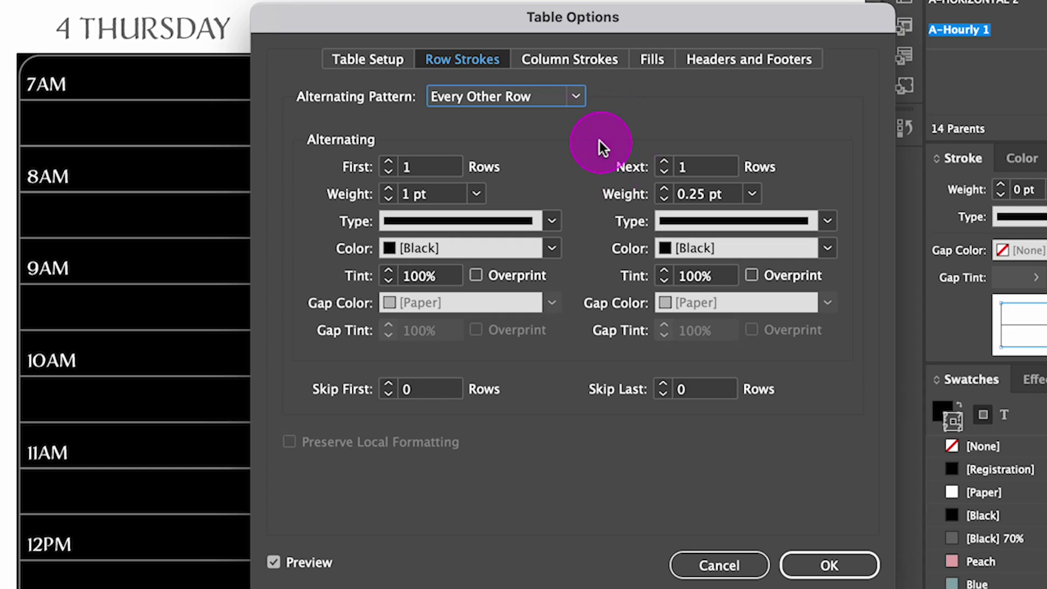
Try a dashed stroke type for the first alternating rows, and return it to Solid
key("Tab")
key("Tab")
key("Tab")
key("d")
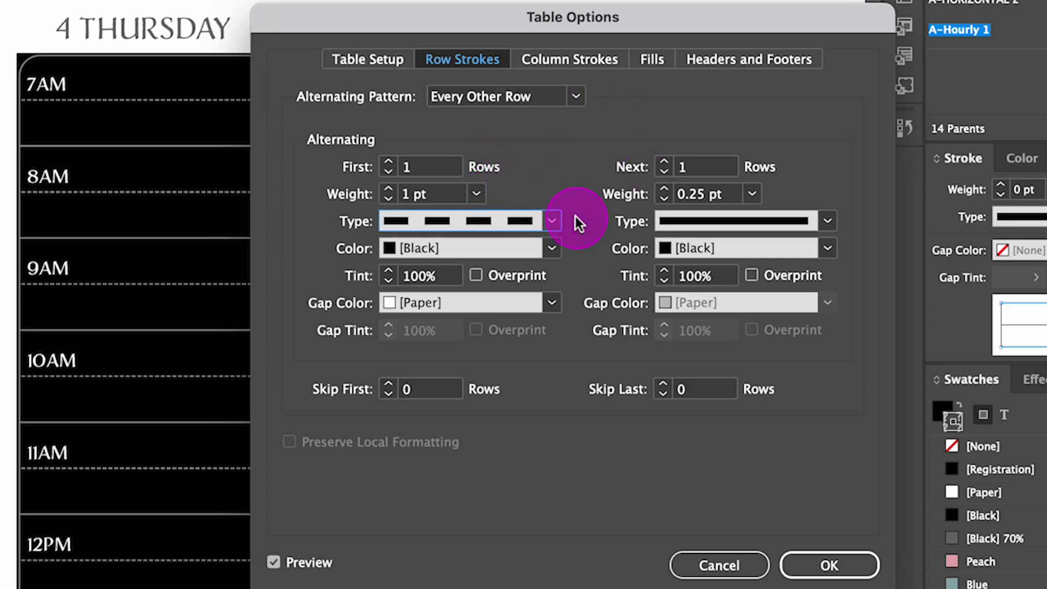
left_click(552, 221)
left_click(404, 243)
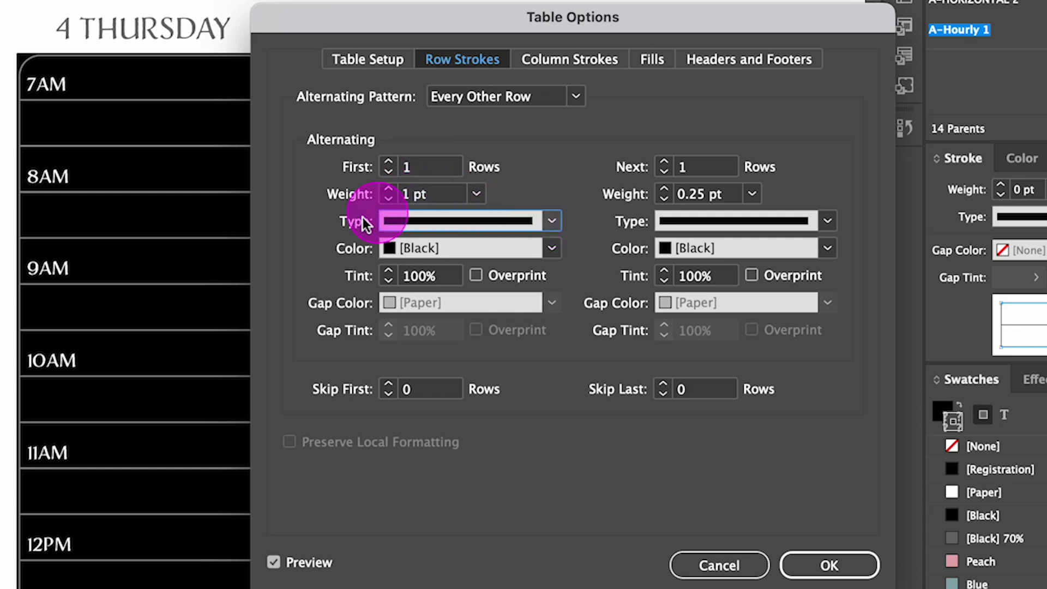
Set the first alternating row stroke to Dotted with a weight of 2 pt
left_click(551, 221)
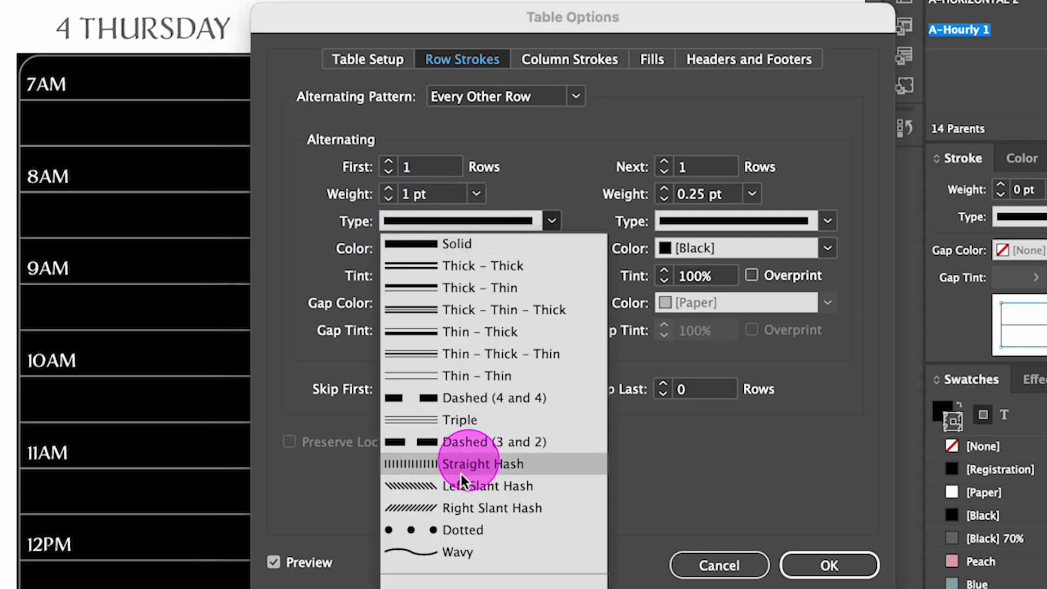
left_click(468, 530)
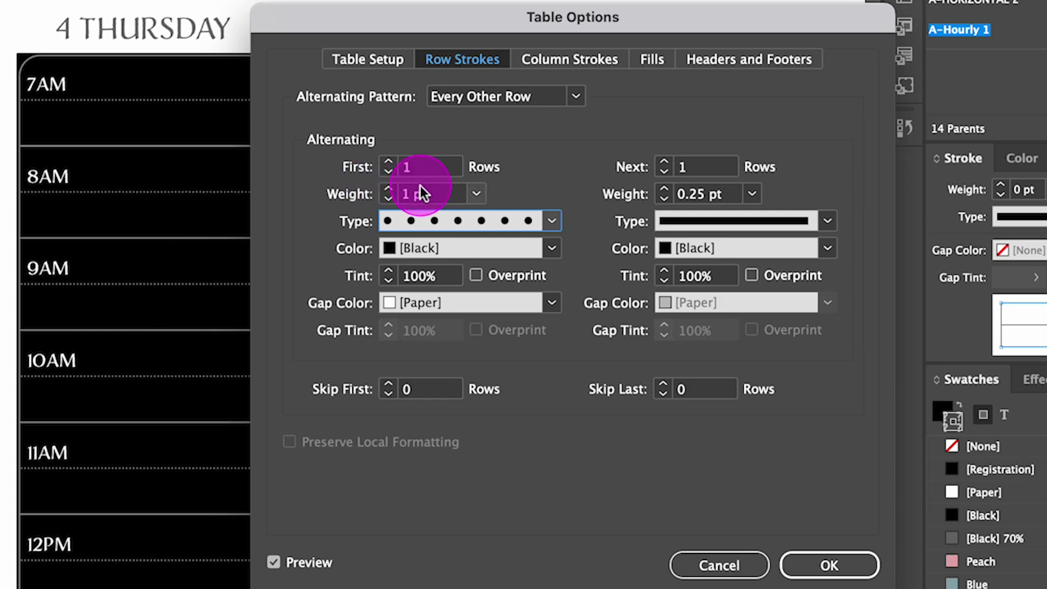
left_click(473, 194)
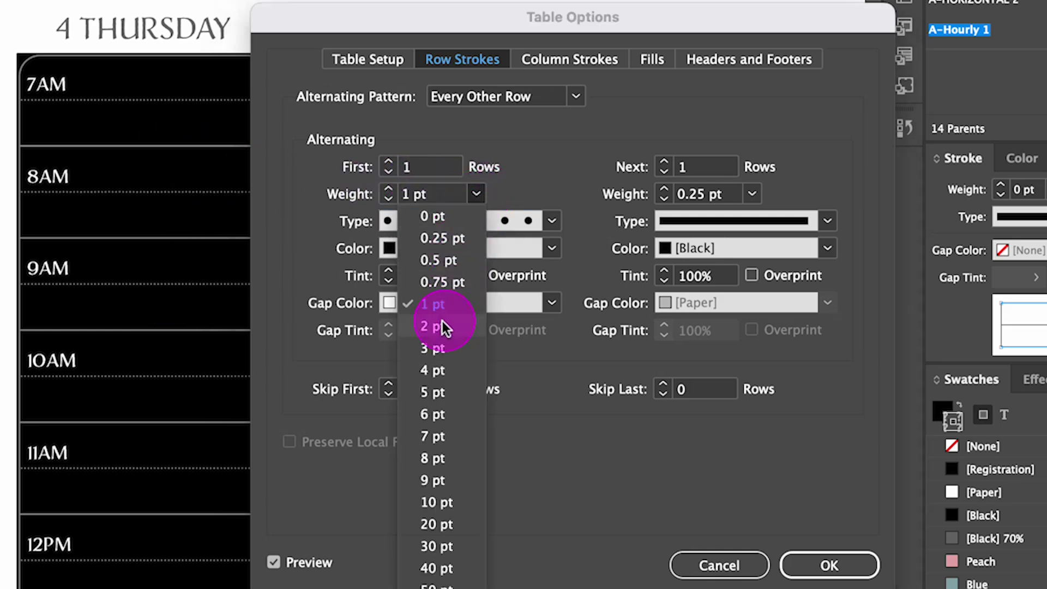
left_click(441, 325)
Try 3 pt and 5 pt weights for the dotted row strokes, and return to 2 pt
left_click(476, 194)
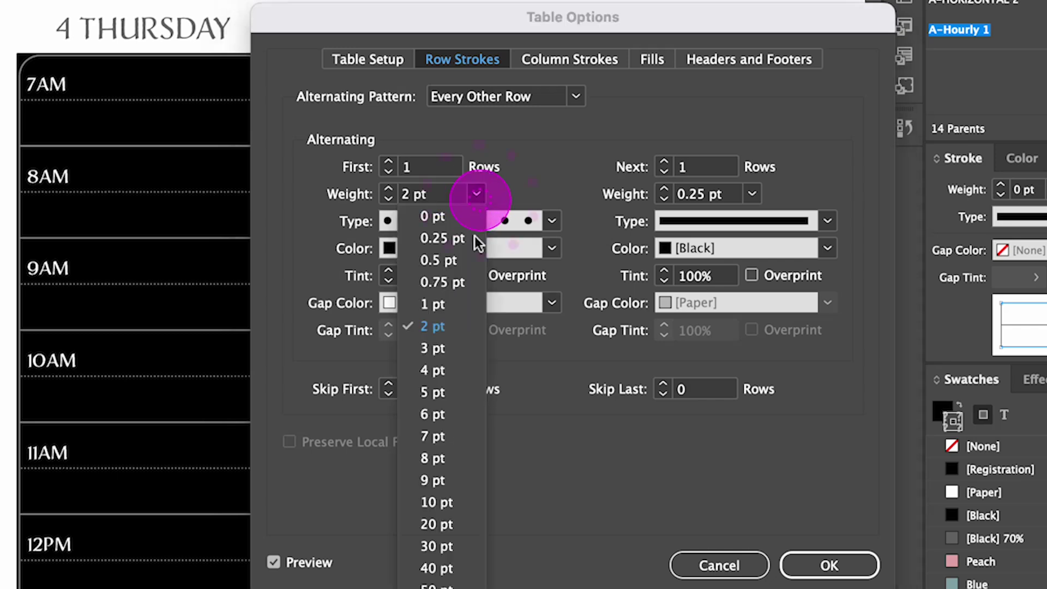
left_click(454, 349)
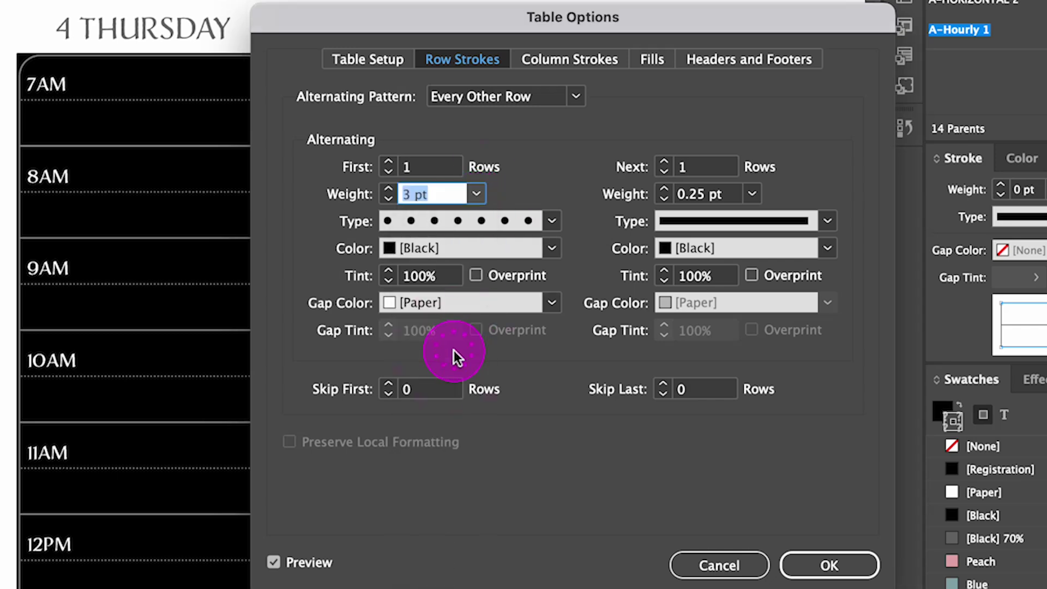
left_click(475, 193)
left_click(447, 385)
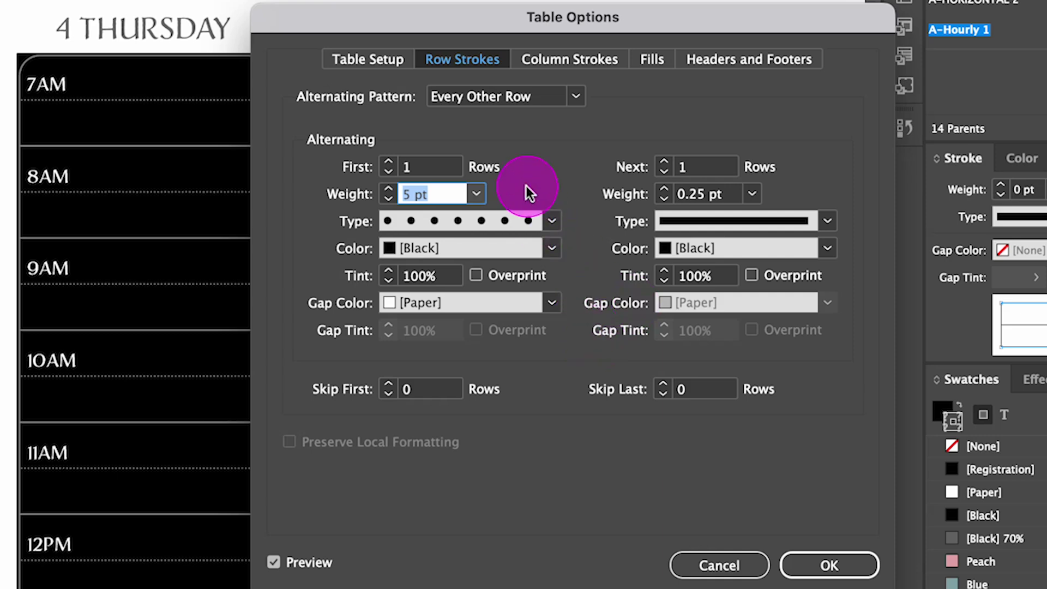
left_click(476, 194)
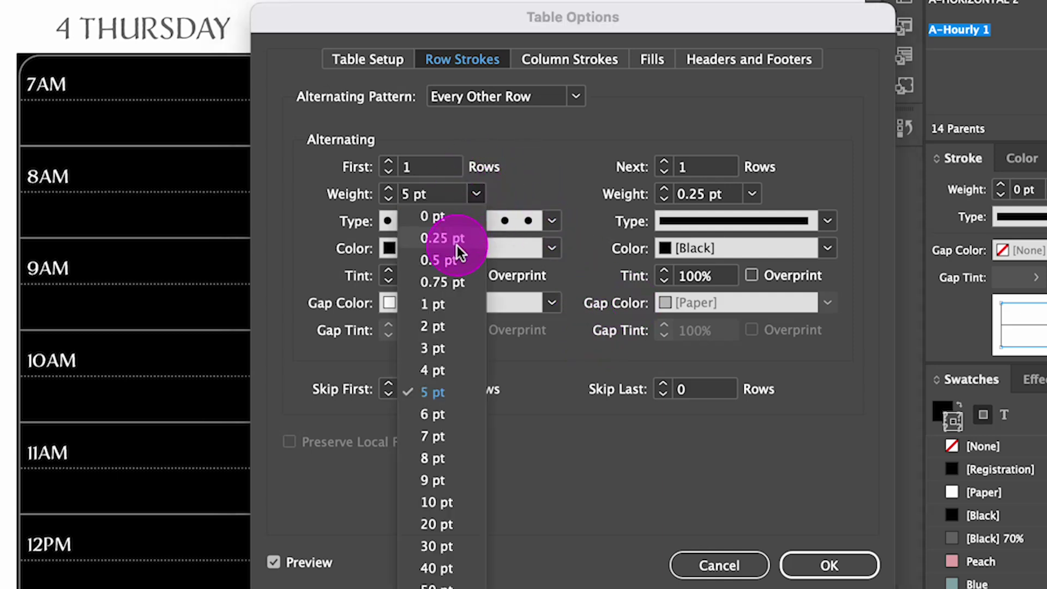
left_click(442, 327)
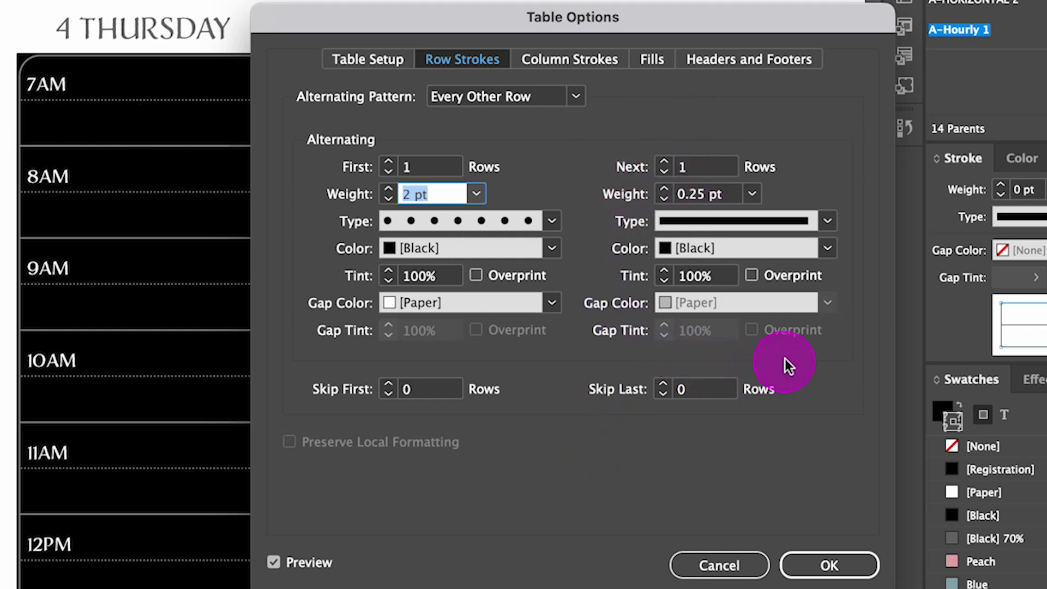
Colour the dotted strokes [Black] 70%, set the next rows to 0.5 pt Solid in [Black] 70%, and apply the table options
left_click(558, 253)
left_click(447, 357)
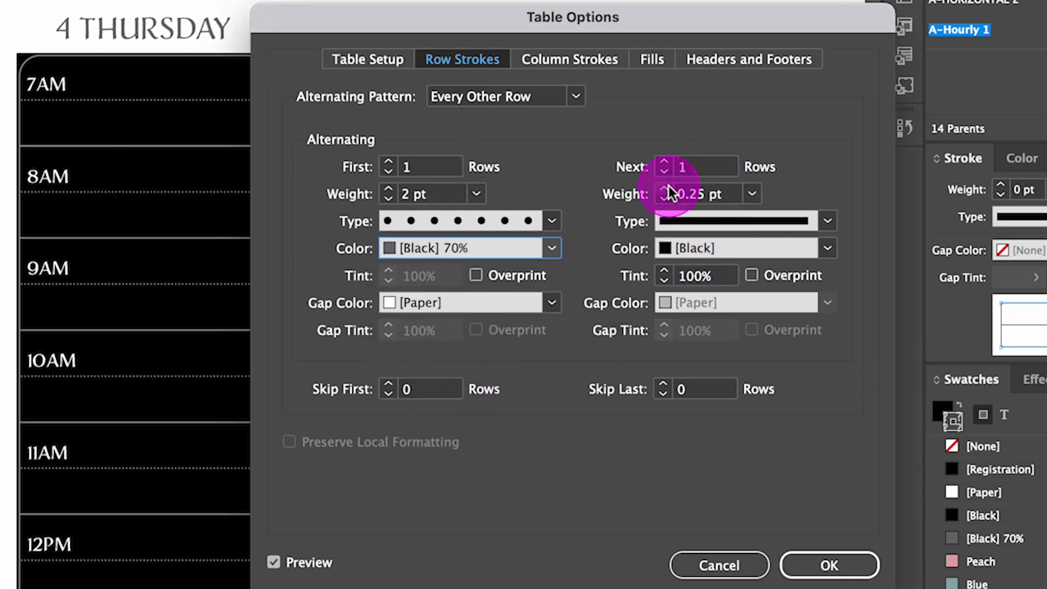
left_click(753, 196)
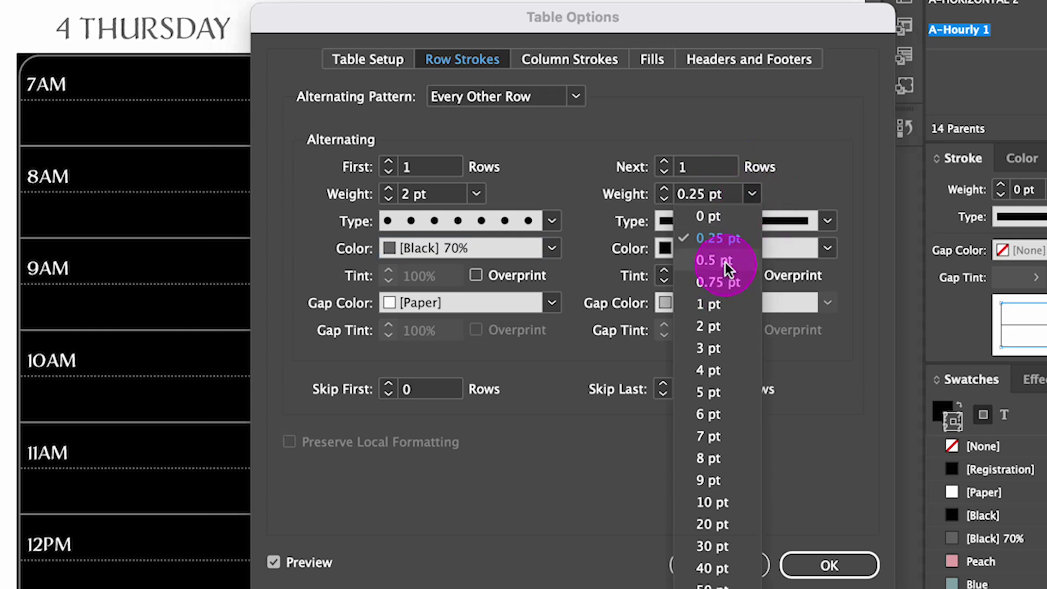
left_click(727, 261)
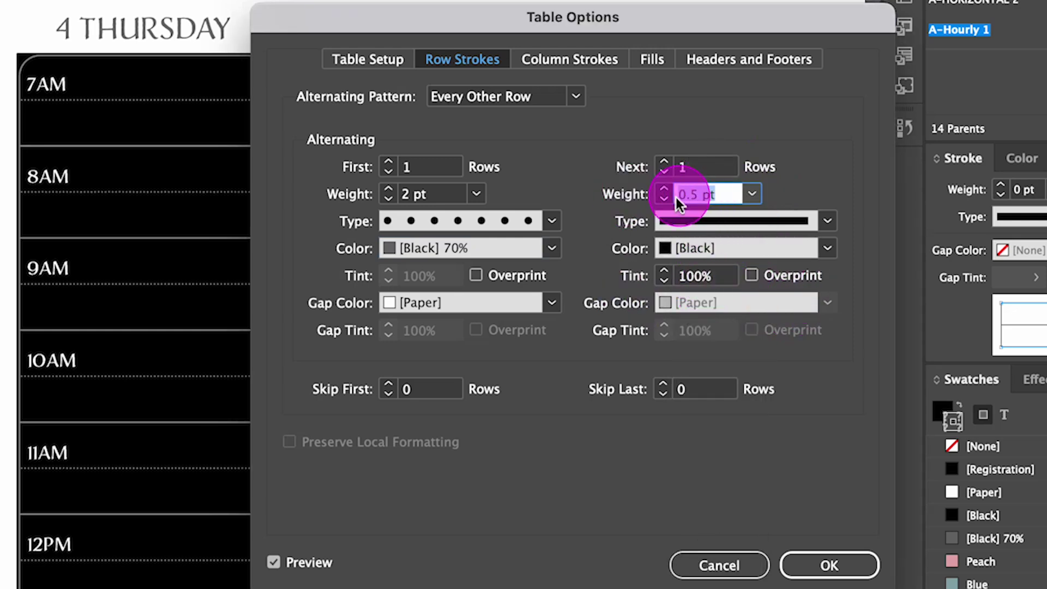
left_click(828, 222)
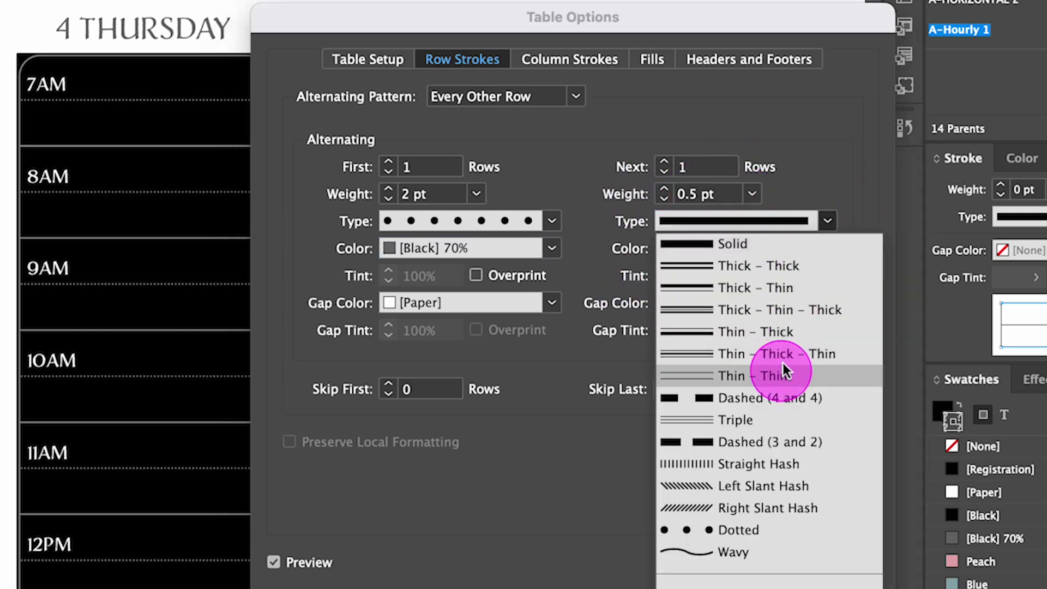
left_click(801, 240)
left_click(826, 248)
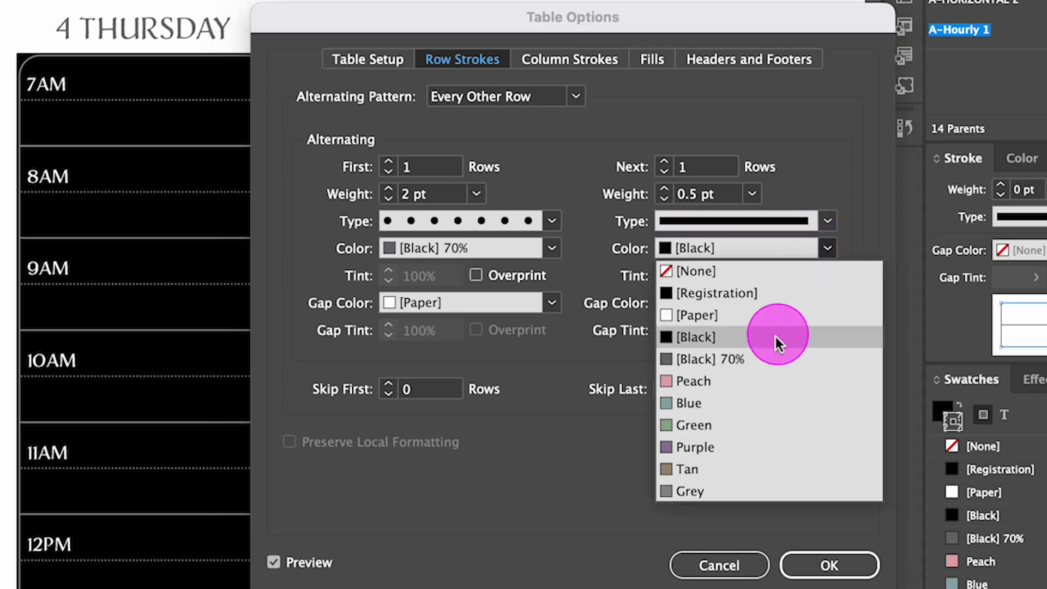
left_click(766, 356)
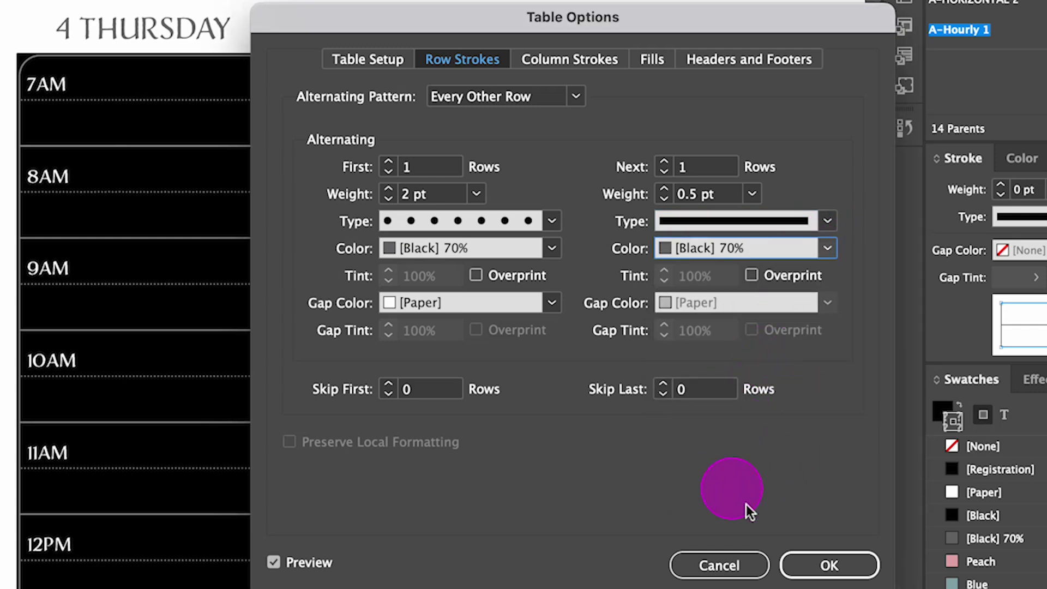
left_click(818, 562)
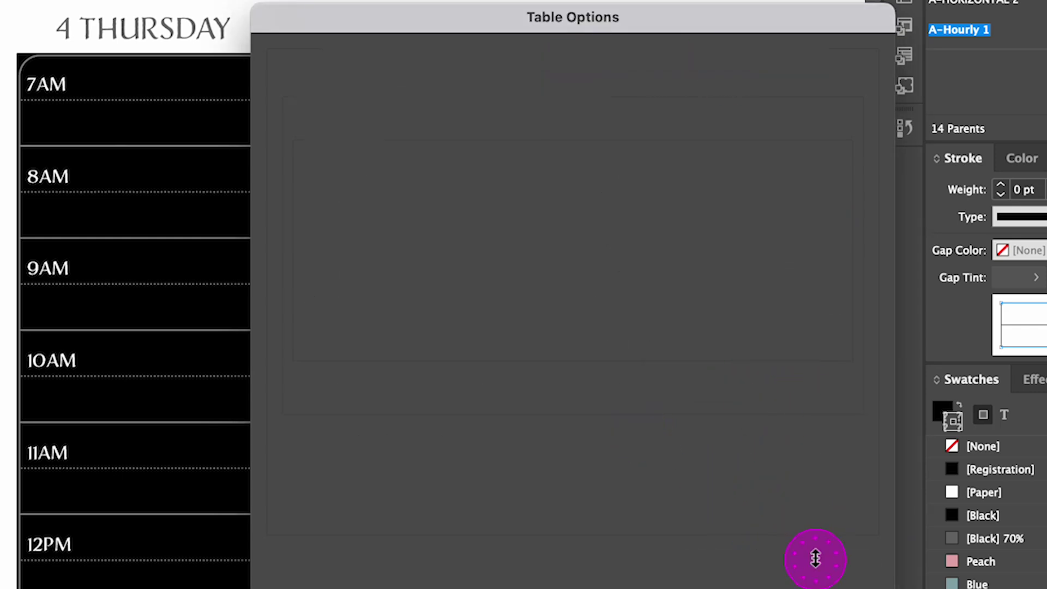
Deselect the 4 Thursday table and examine its dotted and solid row lines up close
left_click(11, 81)
left_click(47, 82)
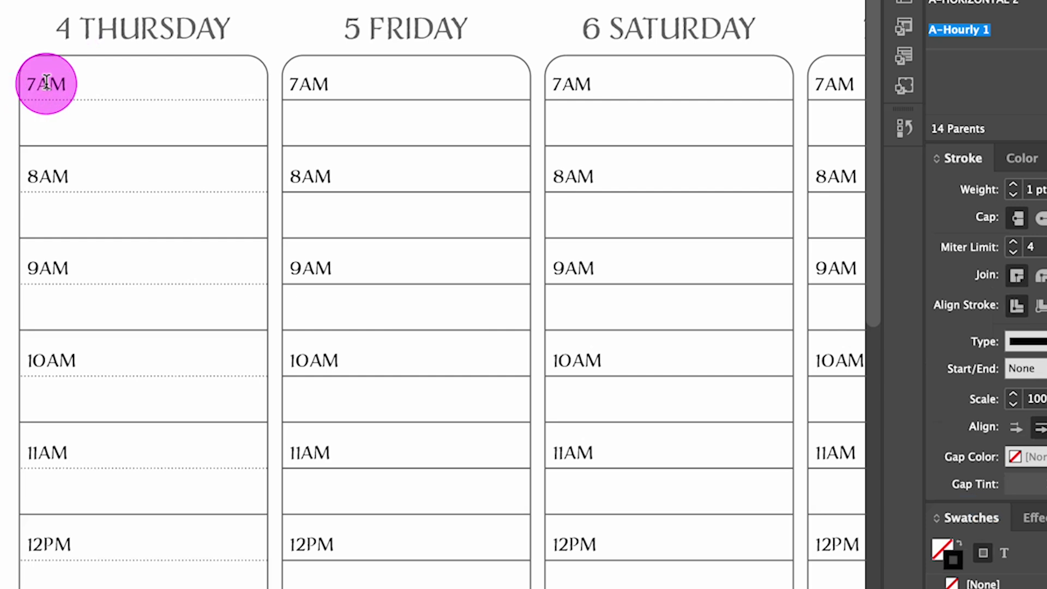
key("super+equal")
scroll(47, 81, "up", 2)
scroll(348, 121, "down", 1)
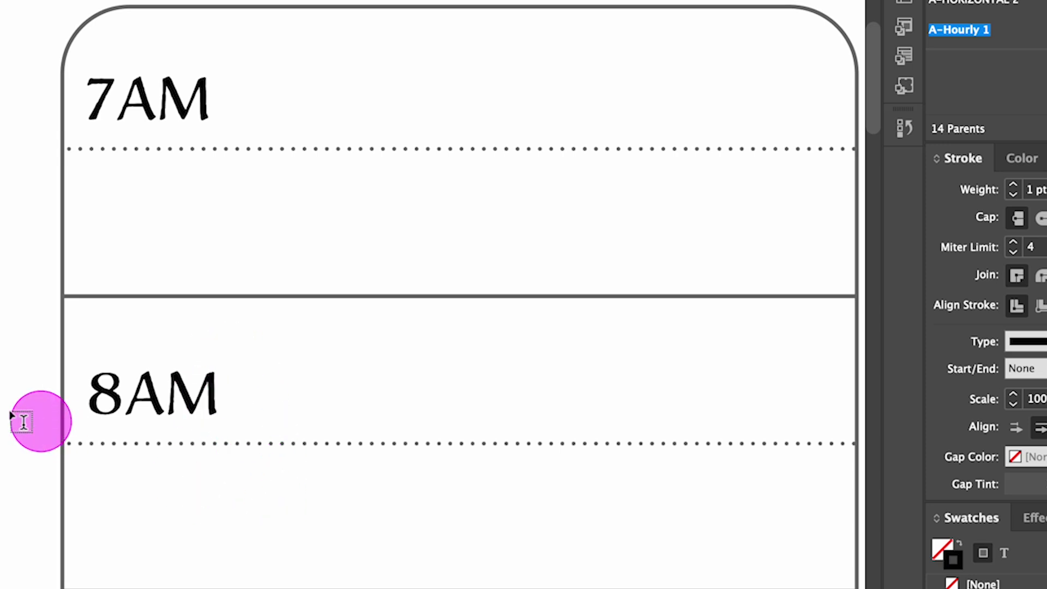
key("super+minus")
key("super+minus")
key("super+minus")
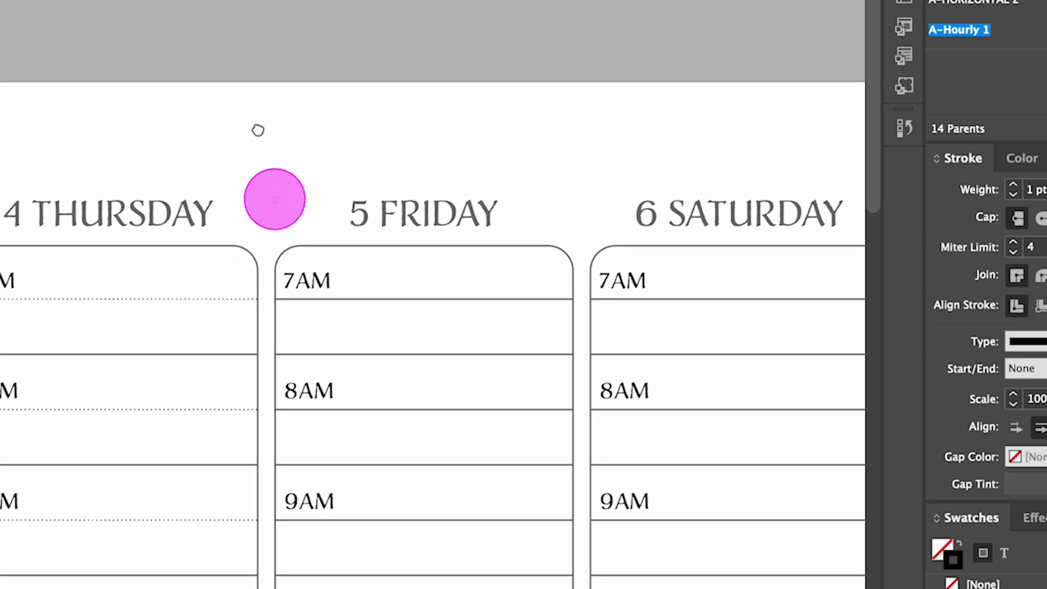
Select the whole 5 Friday hourly table and bring up its table commands
scroll(121, 196, "down", 4)
scroll(122, 197, "right", 1)
key("super+minus")
key("super+minus")
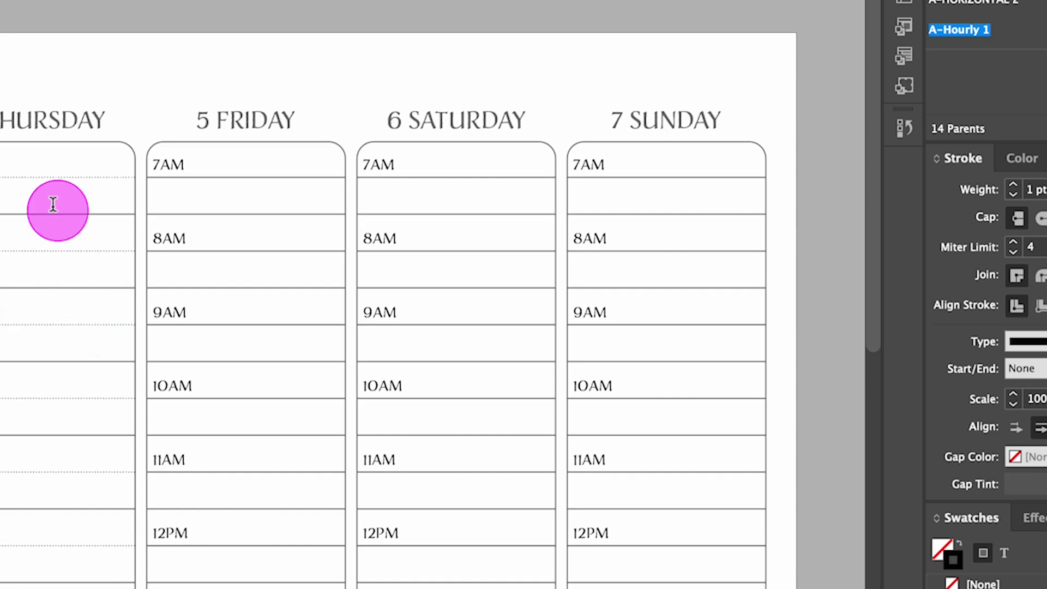
key("super+equal")
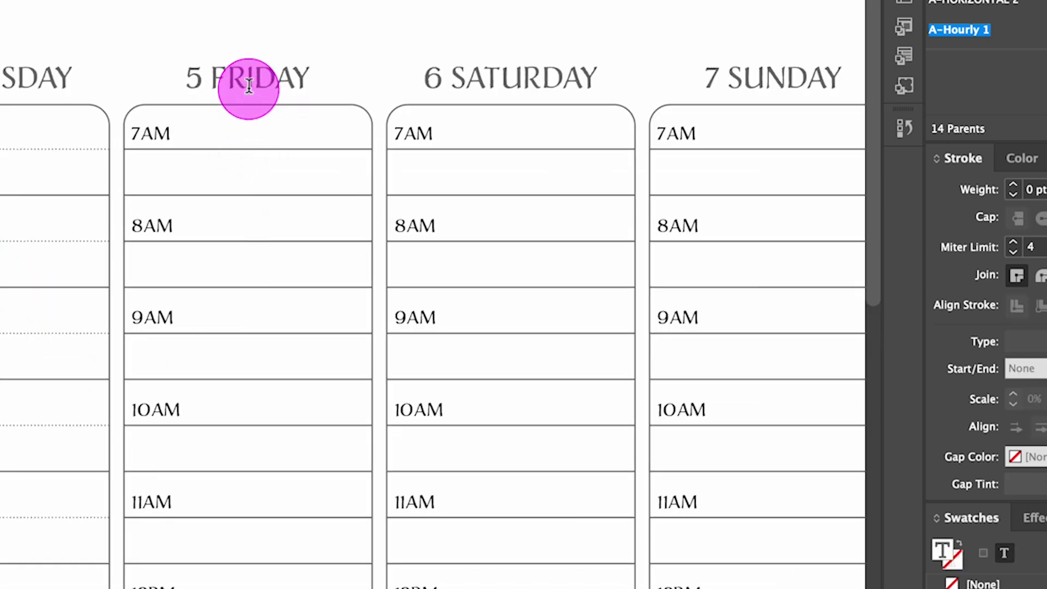
left_click(248, 90)
left_click(234, 140)
left_click(242, 109)
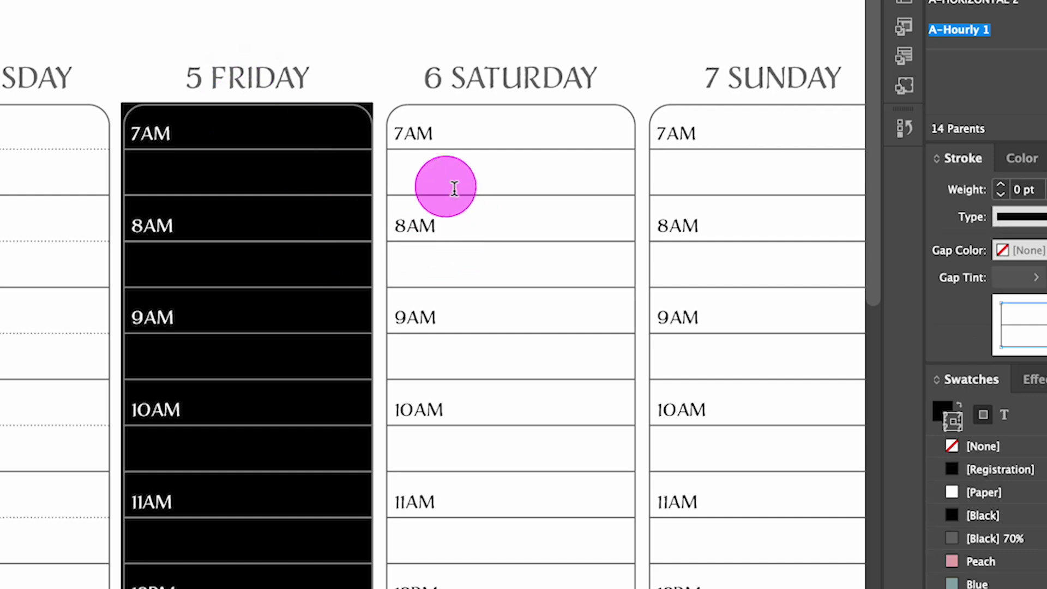
right_click(269, 132)
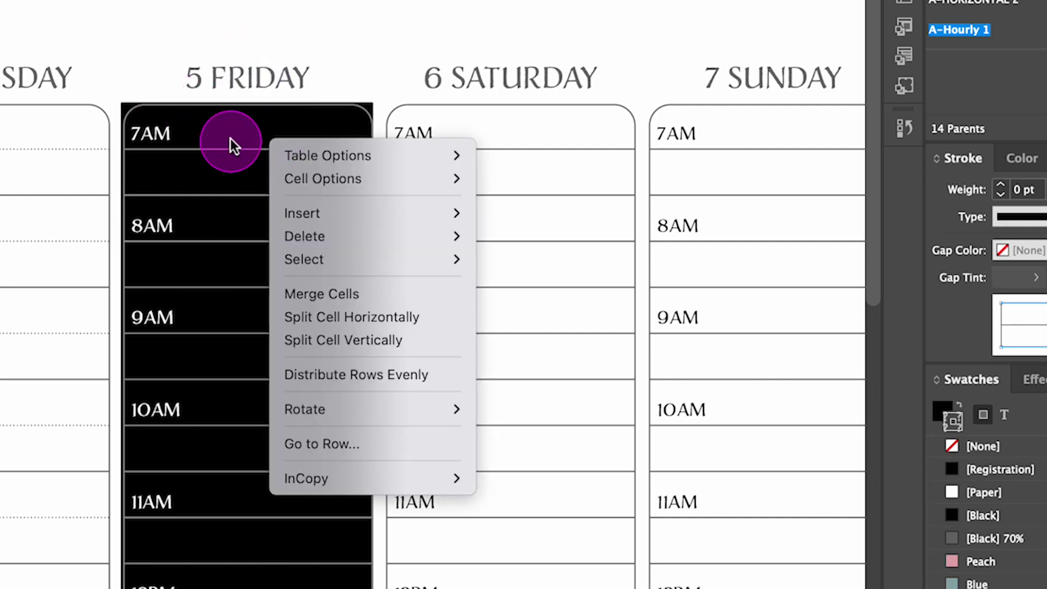
Set the Friday table's row strokes to alternate every other row, with the first rows 0.5 pt, Dashed (4 and 4), in [Black] 70%
mouse_move(338, 156)
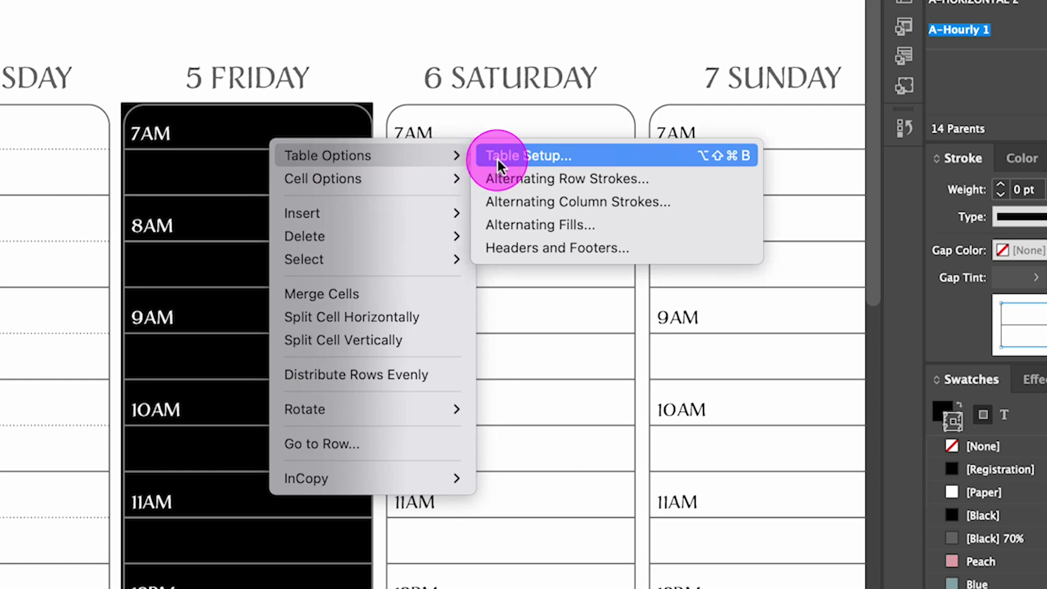
left_click(535, 178)
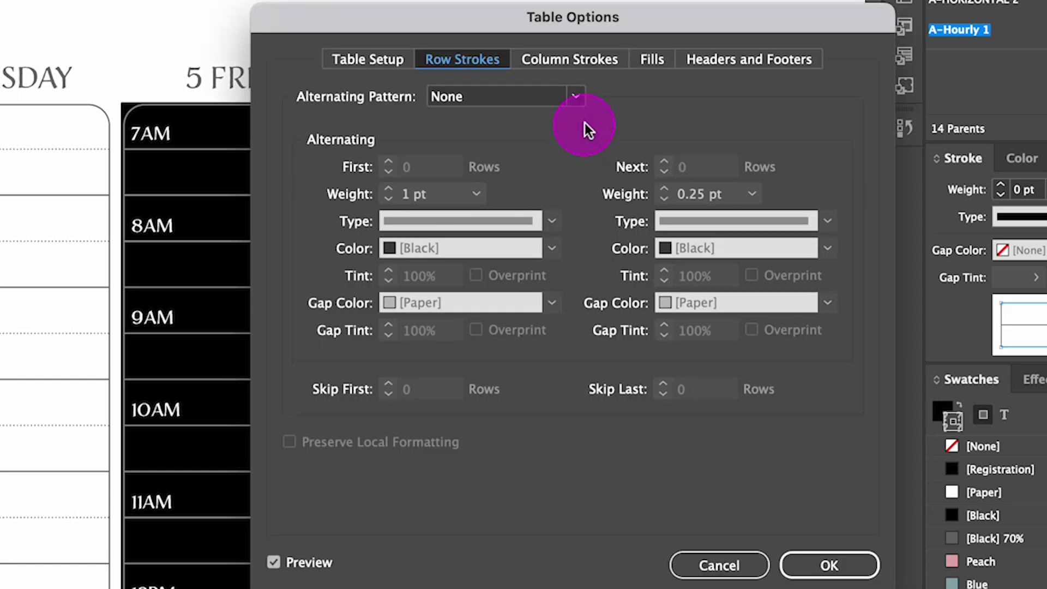
left_click(578, 98)
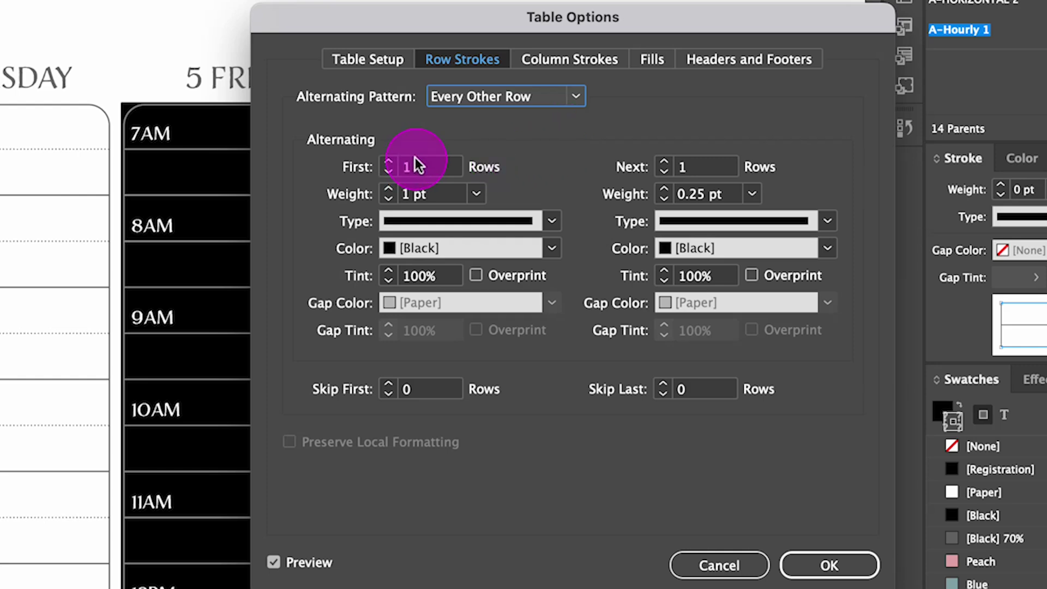
left_click(551, 221)
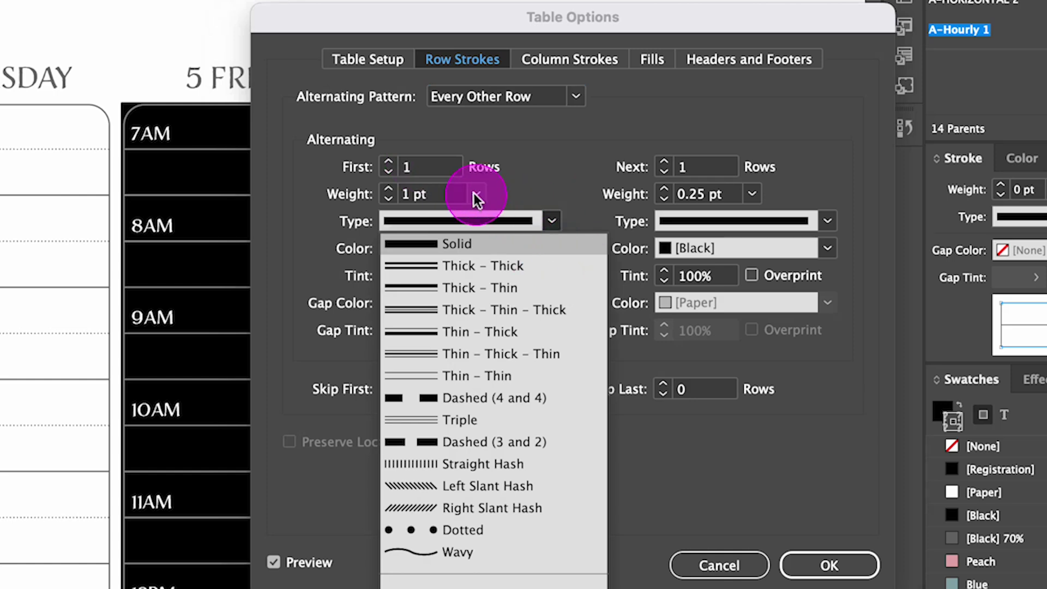
left_click(475, 196)
left_click(444, 258)
left_click(552, 221)
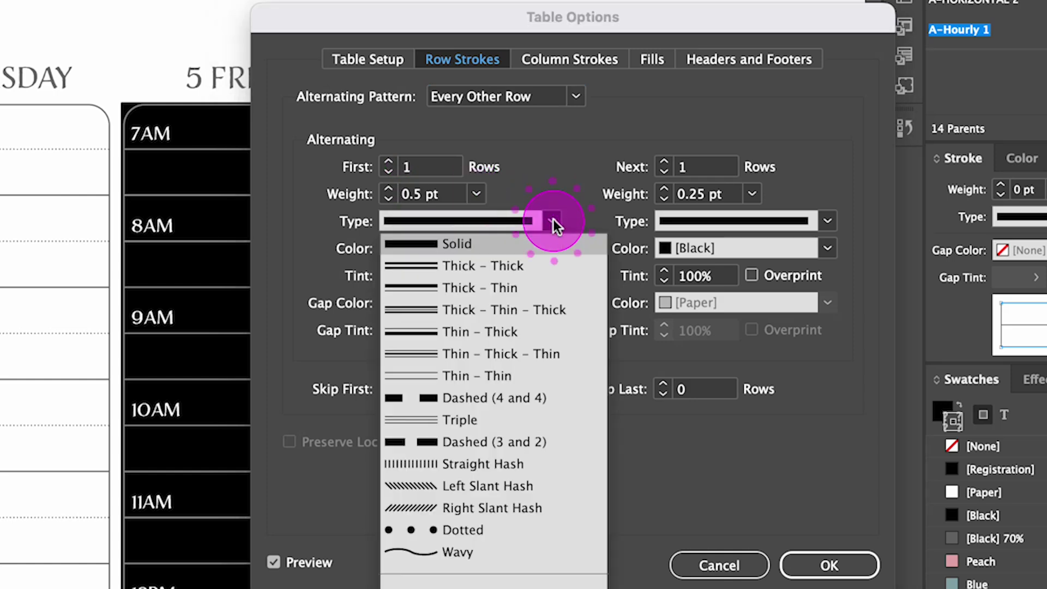
left_click(538, 401)
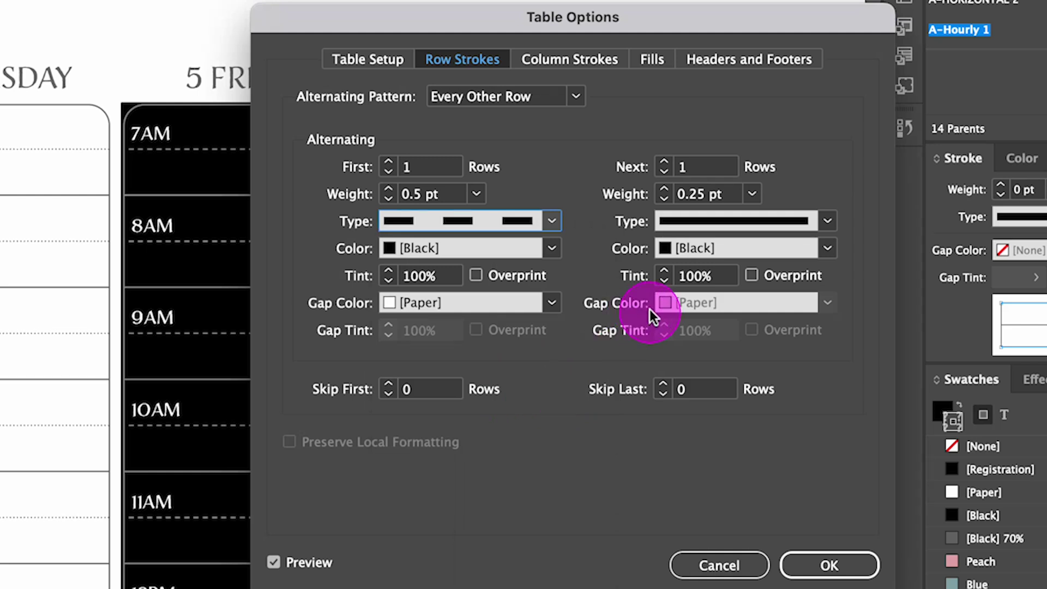
left_click(560, 247)
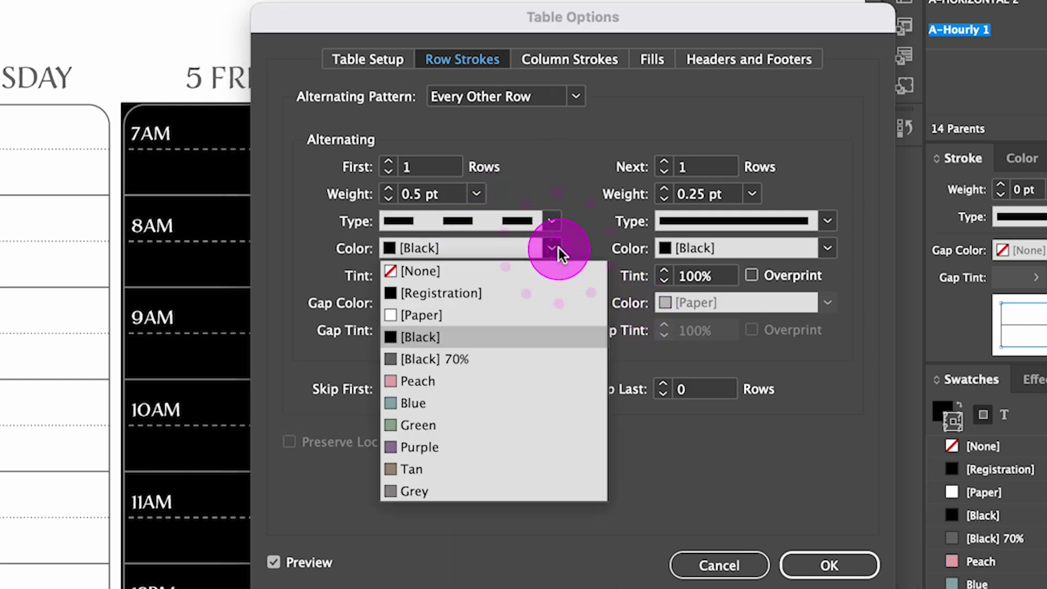
left_click(515, 357)
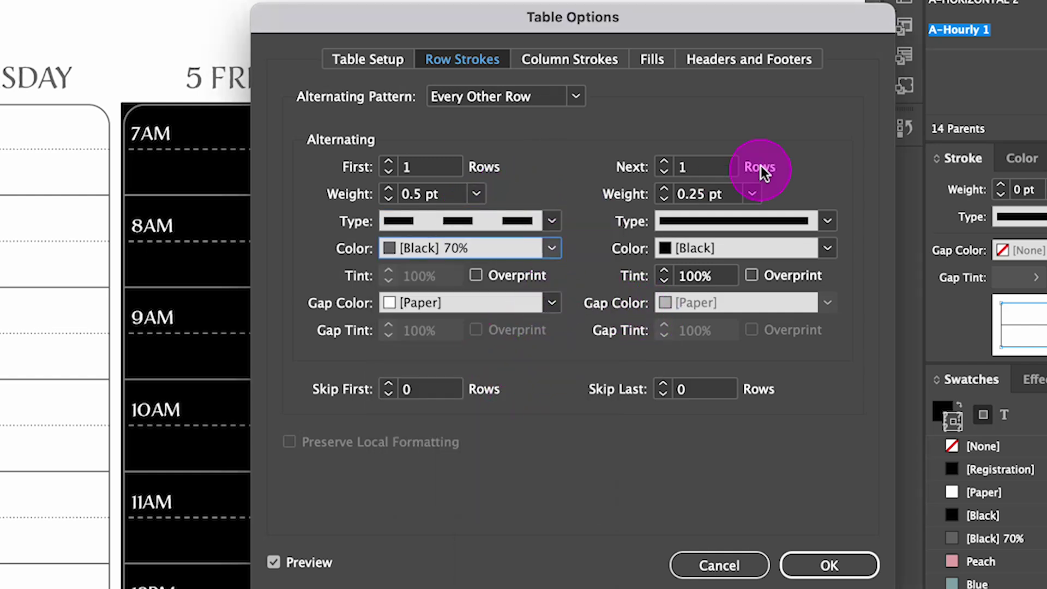
Set the next alternating rows' strokes to 0.5 pt in [Black] 70%, apply the table options and deselect the table
left_click(752, 193)
left_click(726, 260)
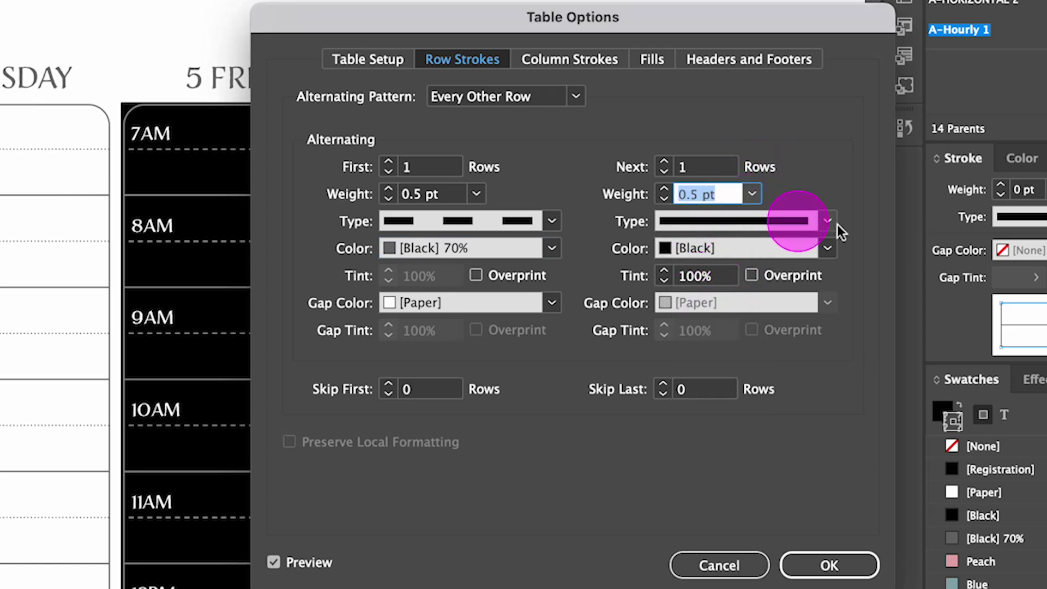
left_click(828, 221)
left_click(829, 221)
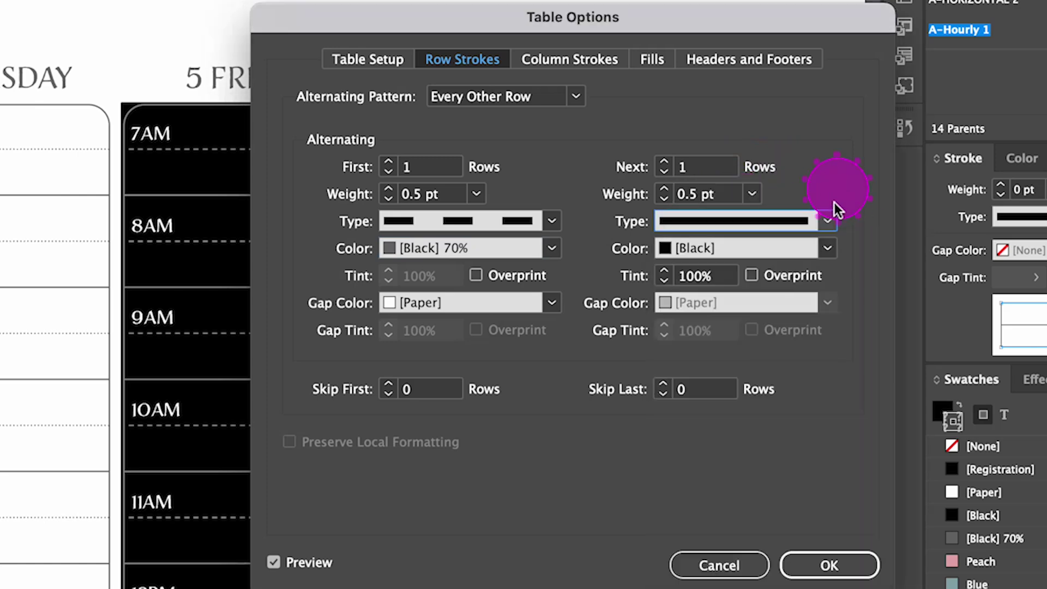
left_click(828, 245)
left_click(783, 357)
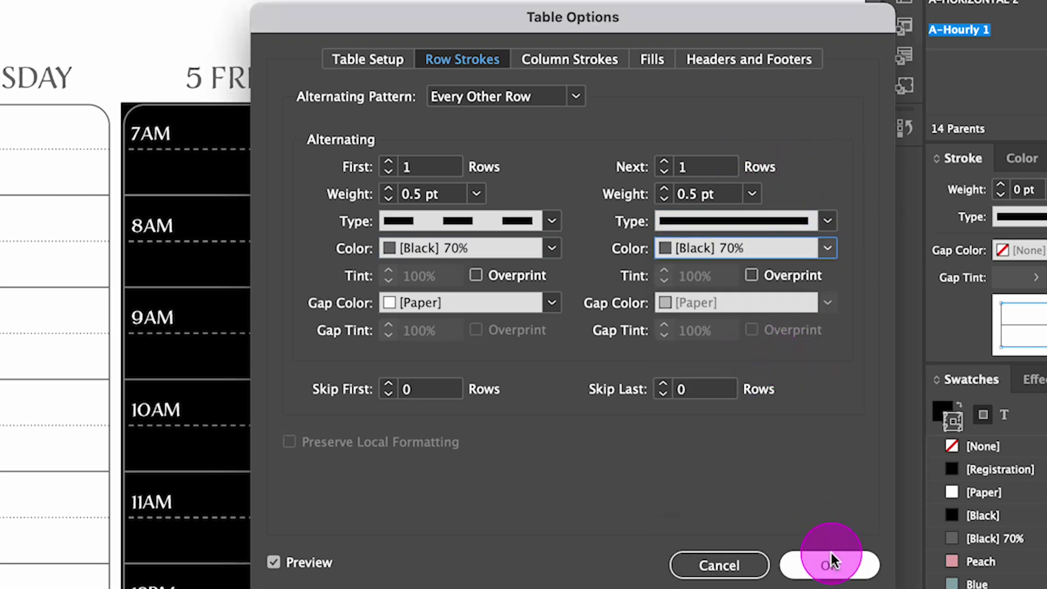
left_click(831, 562)
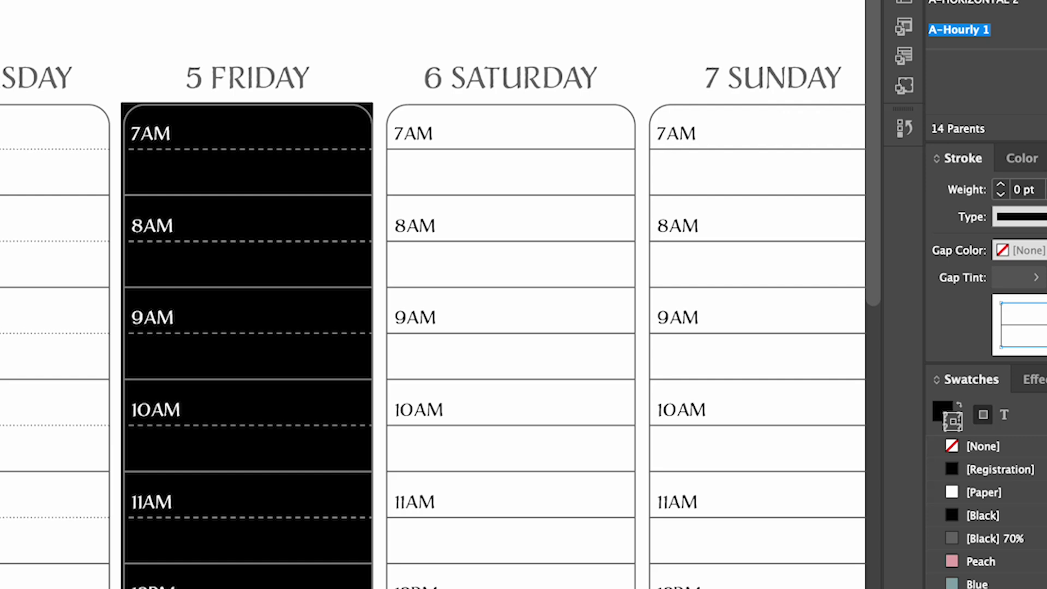
key("Escape")
left_click(511, 413)
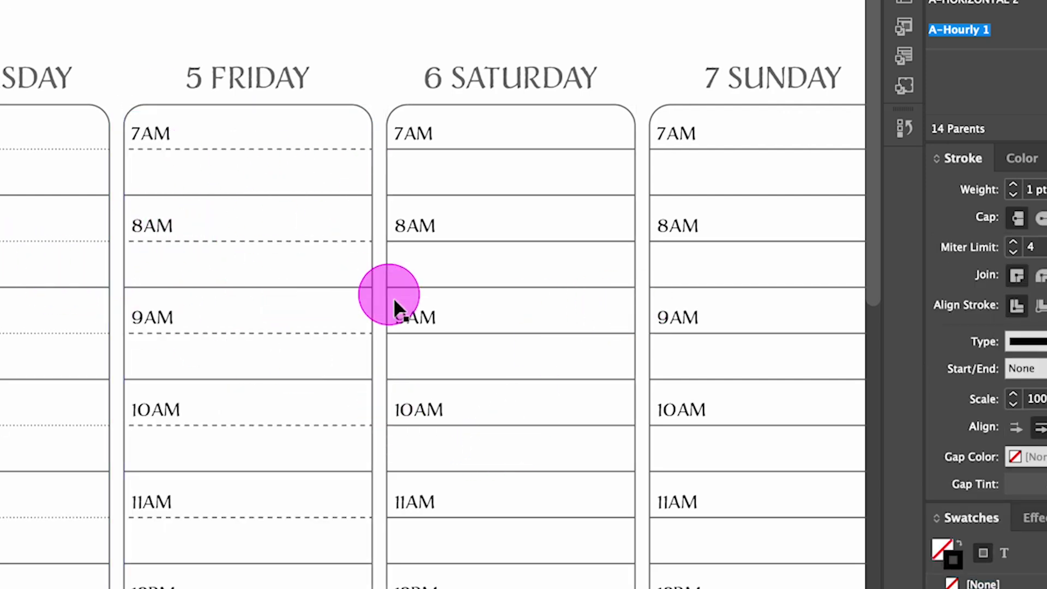
left_click(93, 183)
left_click(389, 250)
left_click(417, 55)
left_click(355, 27)
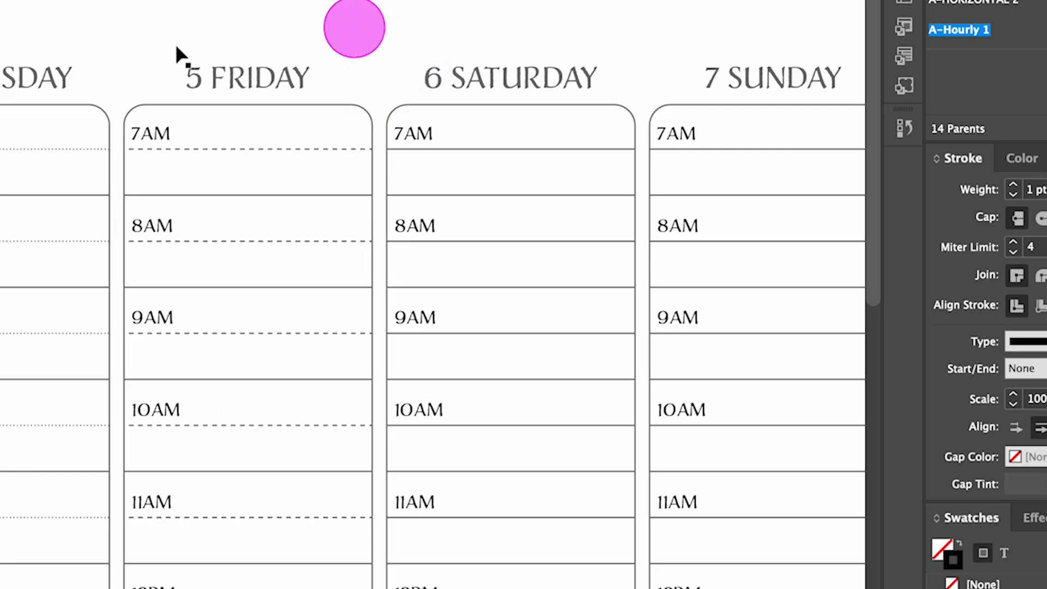
left_click(93, 143)
left_click(605, 1)
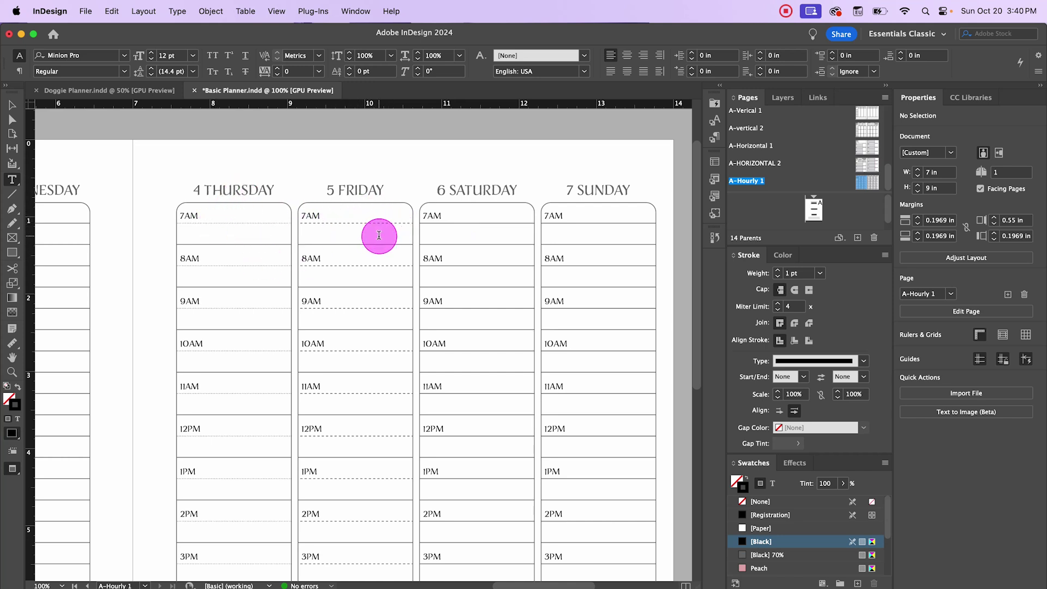
Remove the outline of the rounded frame around the 7 Sunday column by setting its stroke weight to 0 pt
scroll(510, 146, "right", 3)
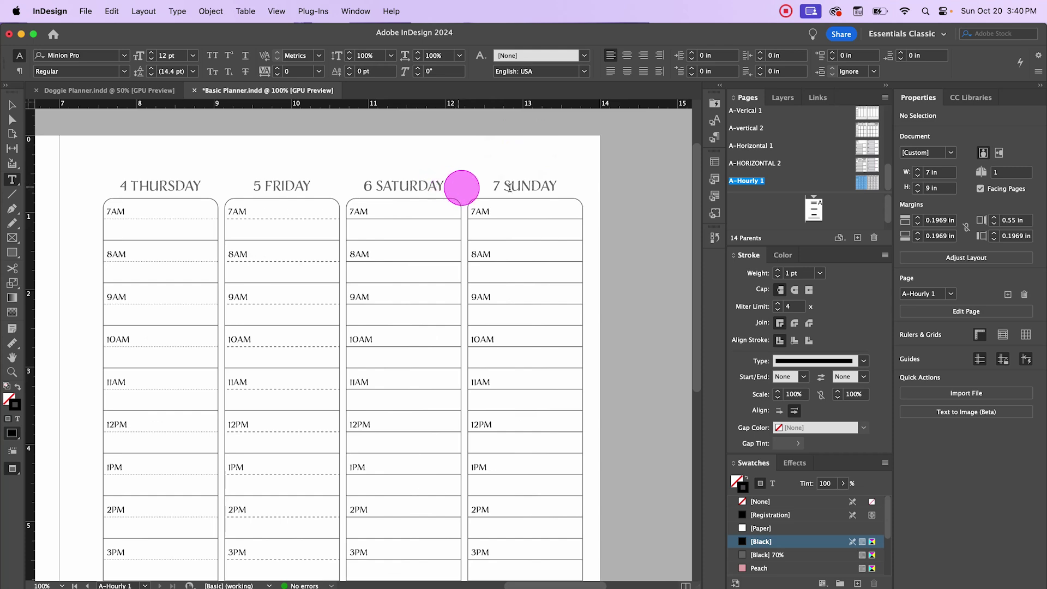
scroll(532, 154, "right", 2)
scroll(545, 154, "right", 2)
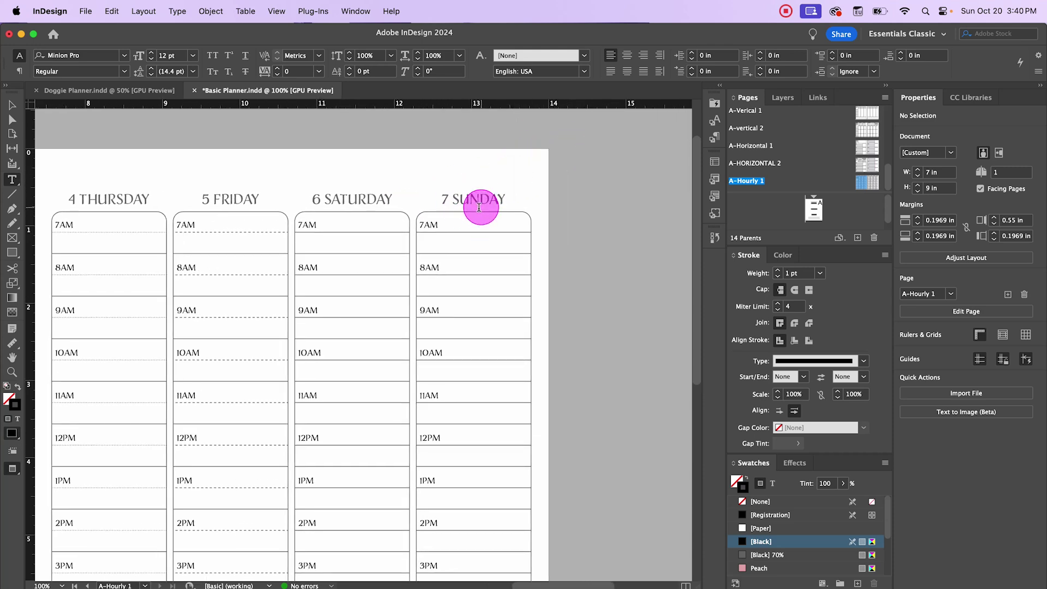
triple_click(475, 221)
left_click(12, 105)
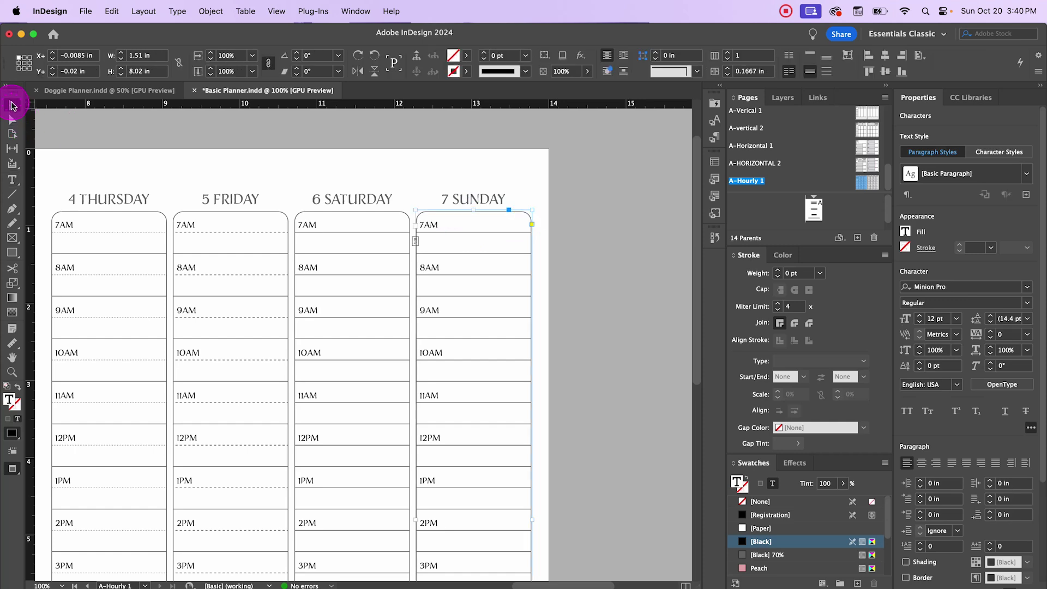
double_click(479, 216)
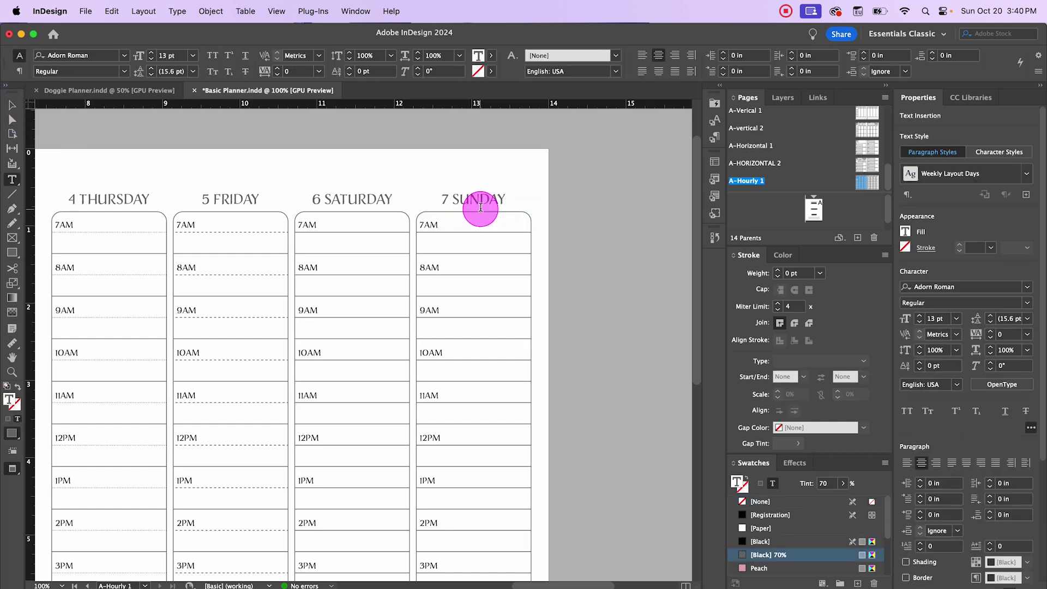
key("Escape")
left_click(533, 233)
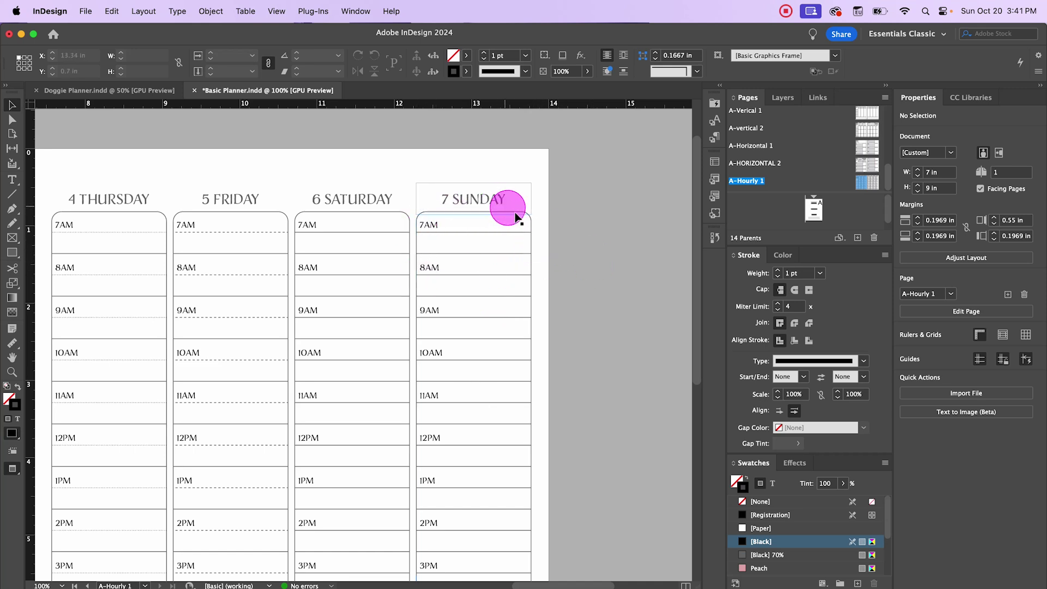
left_click(532, 227)
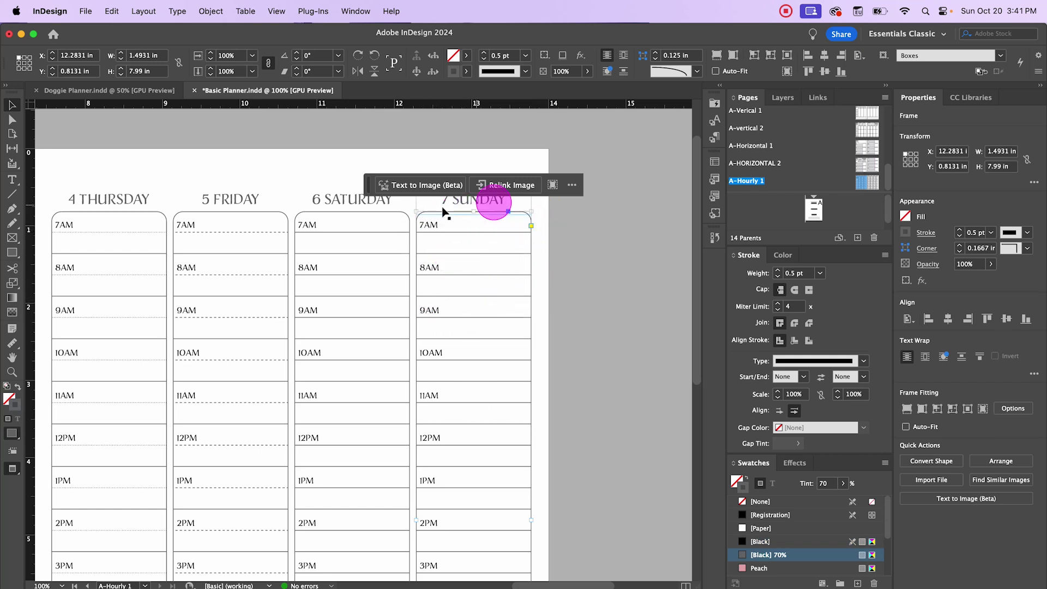
left_click(527, 55)
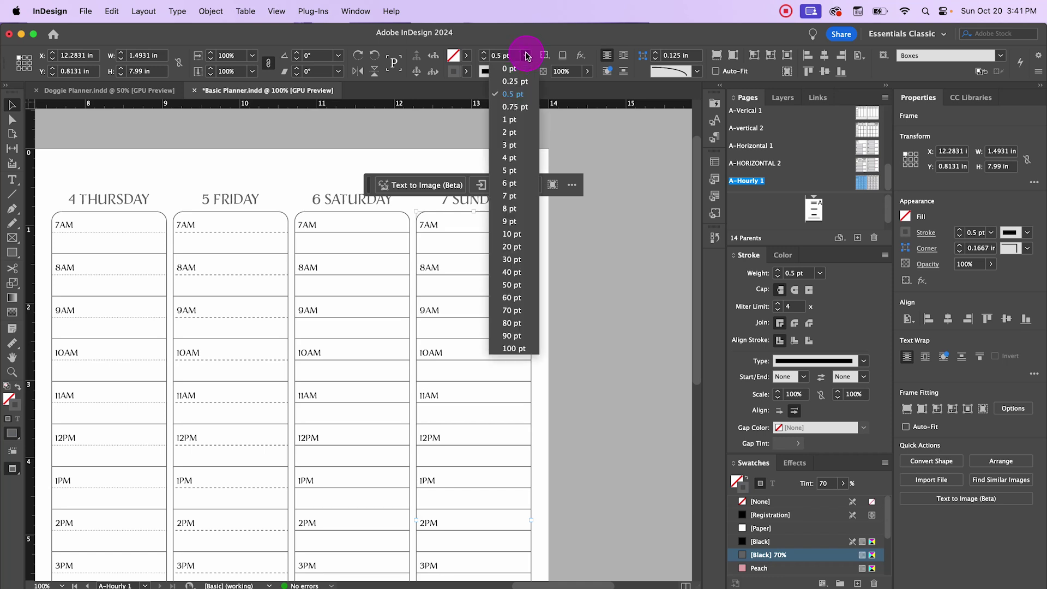
left_click(512, 68)
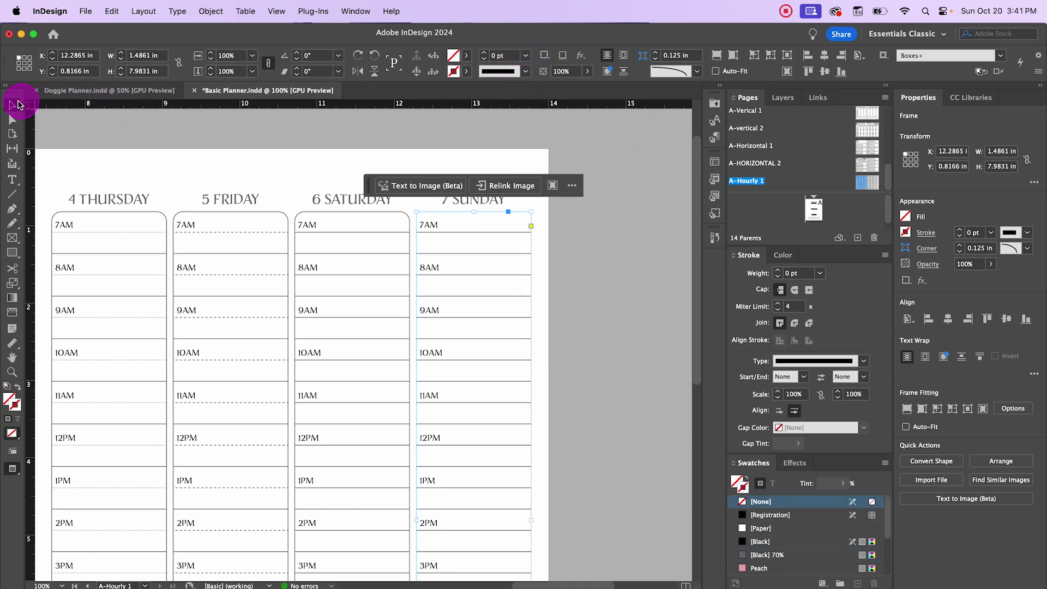
left_click(607, 262)
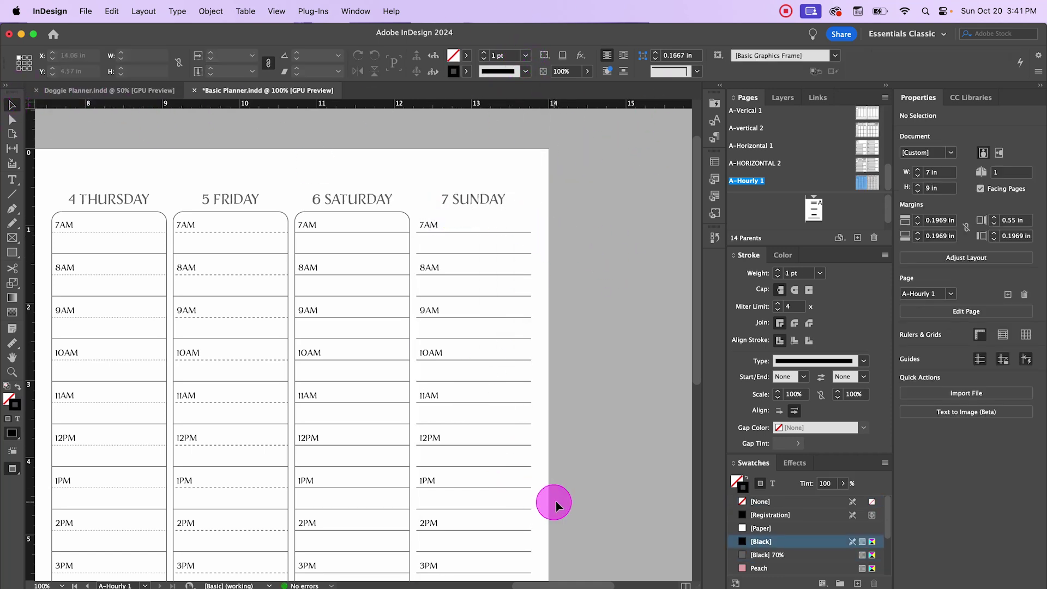
left_click(598, 461)
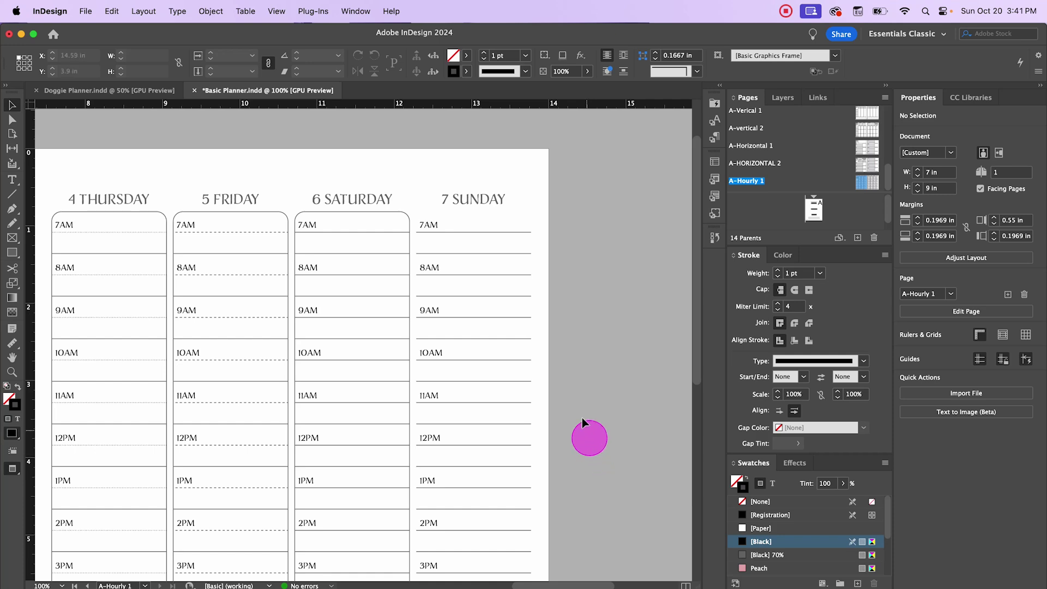
key("super+minus")
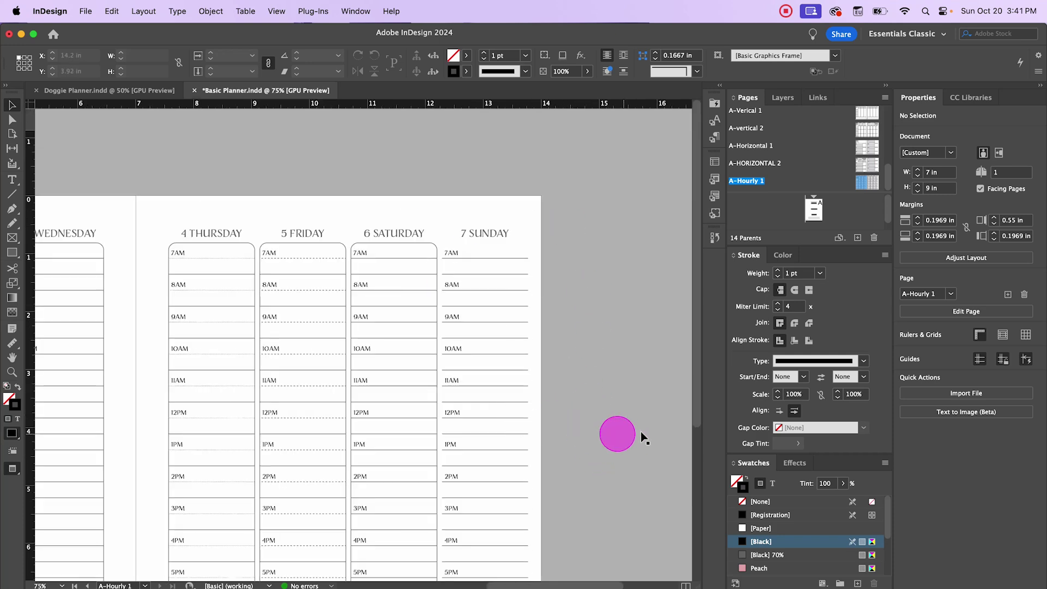
left_click_drag(606, 445, 604, 307)
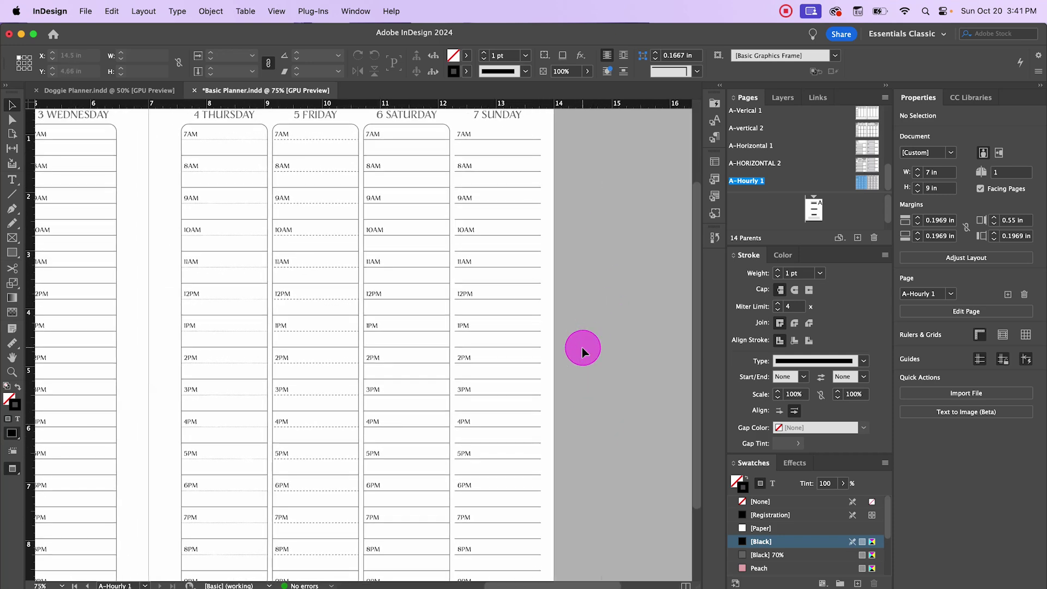
key("super+minus")
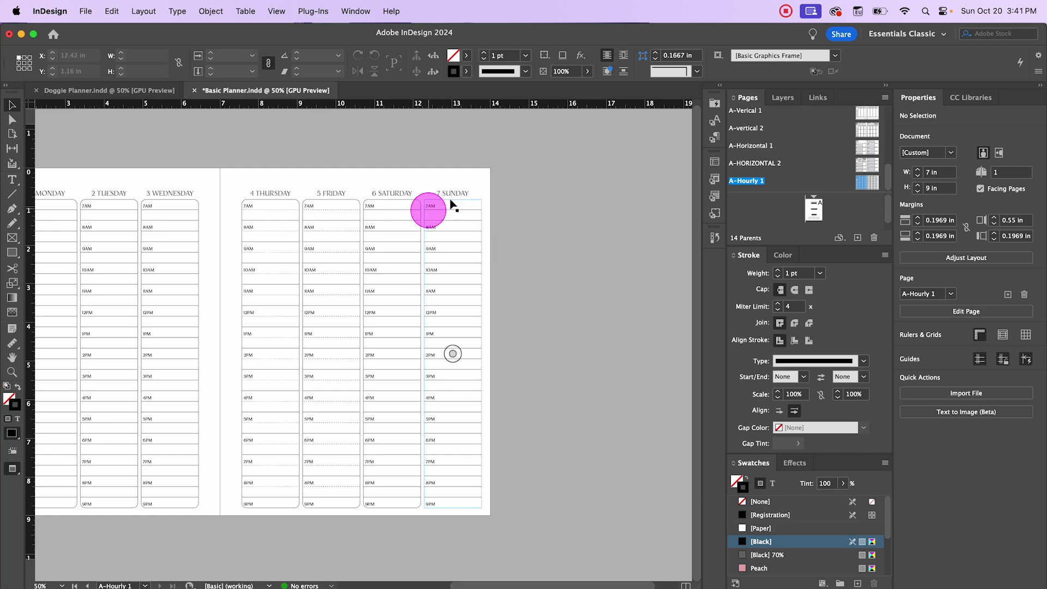
key("super+equal")
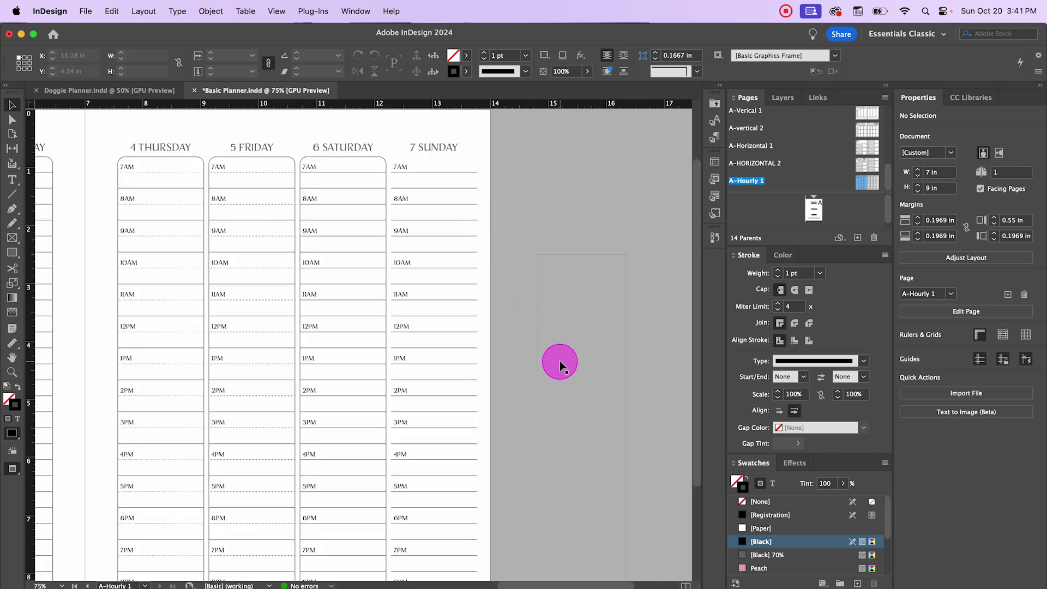
left_click_drag(561, 362, 649, 369)
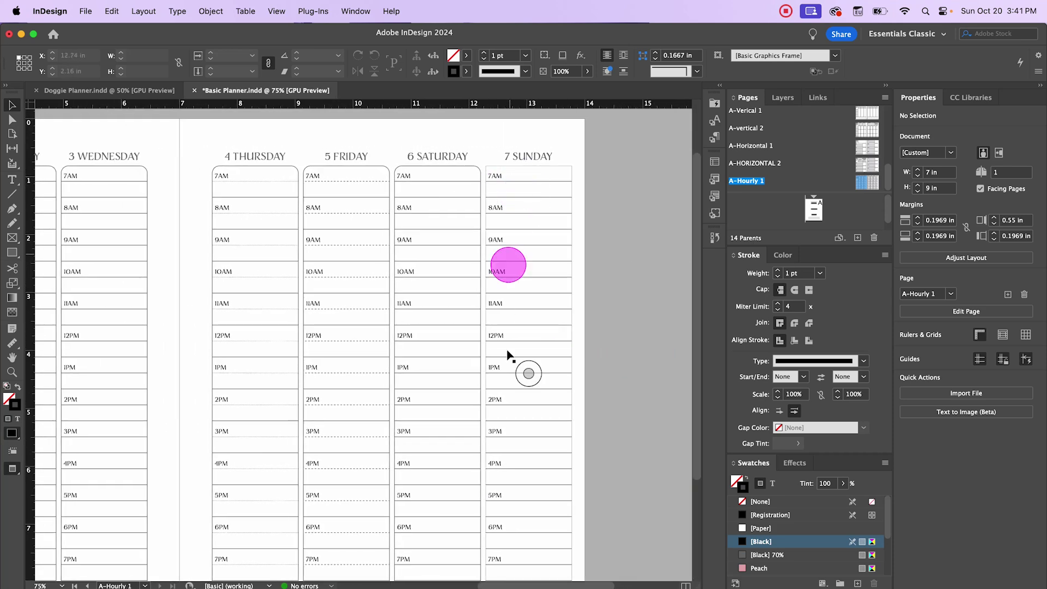
scroll(624, 403, "left", 5)
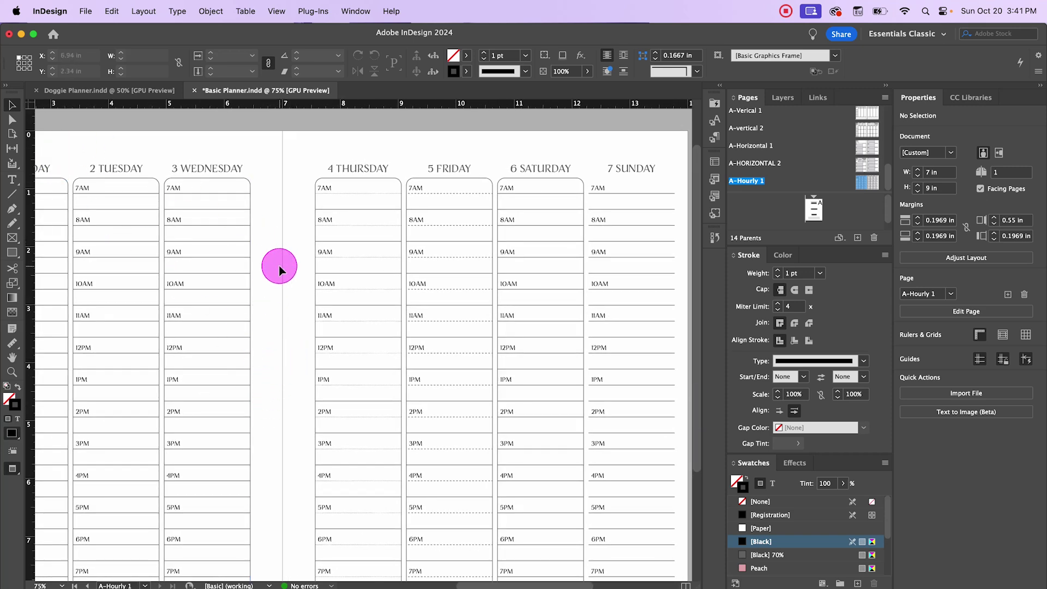
Create a new blank two-page parent spread and name it hourly 2
left_click(858, 191)
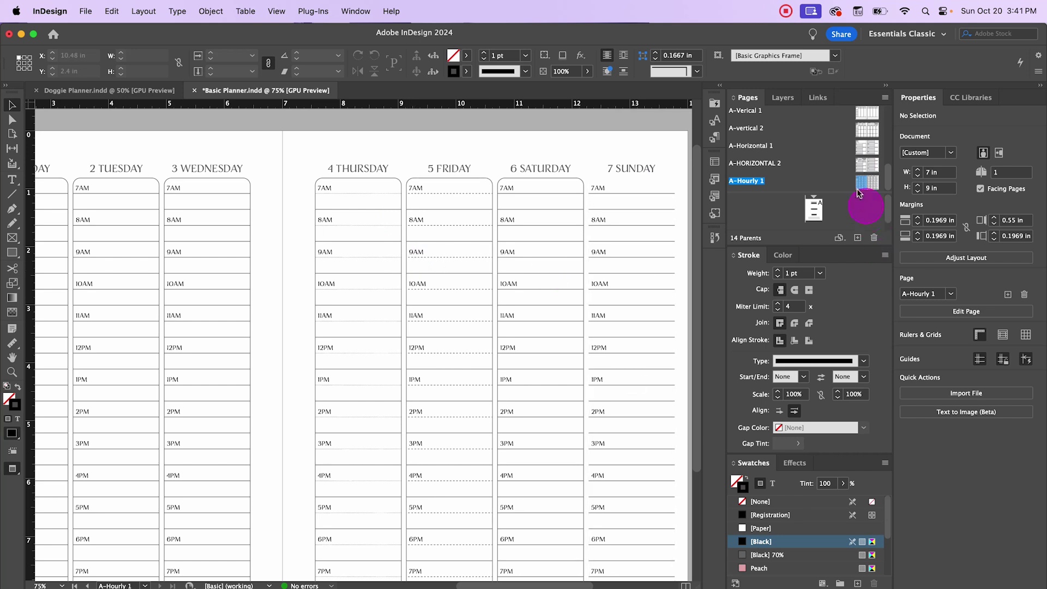
left_click(859, 239)
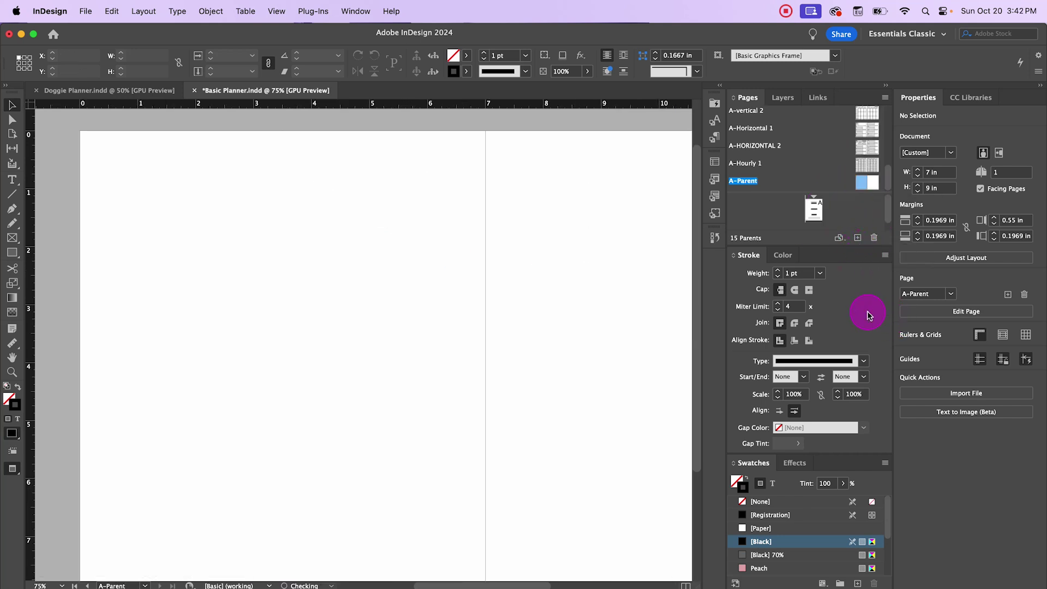
right_click(738, 187)
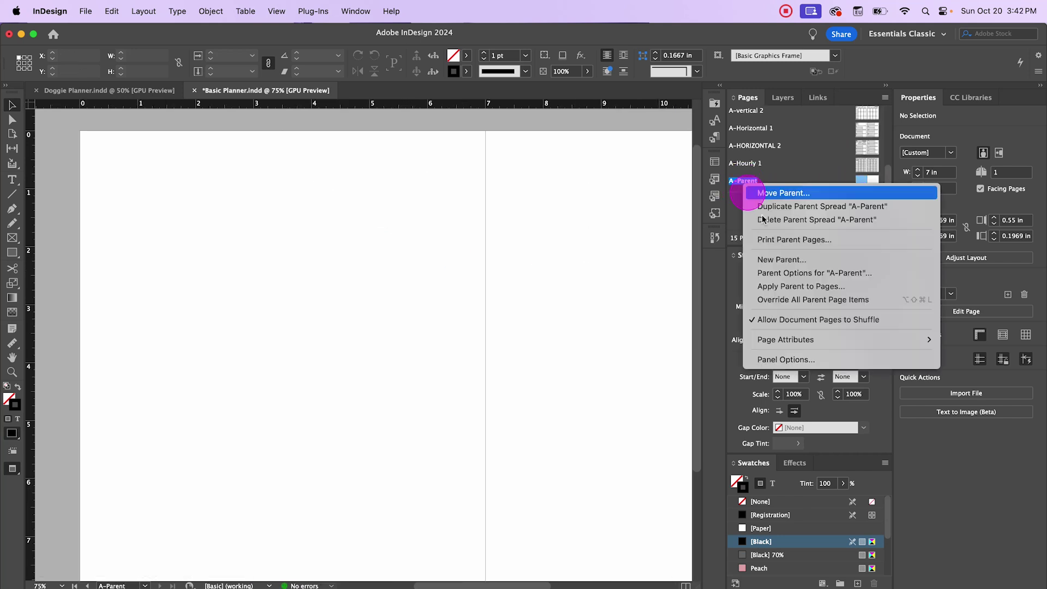
left_click(788, 273)
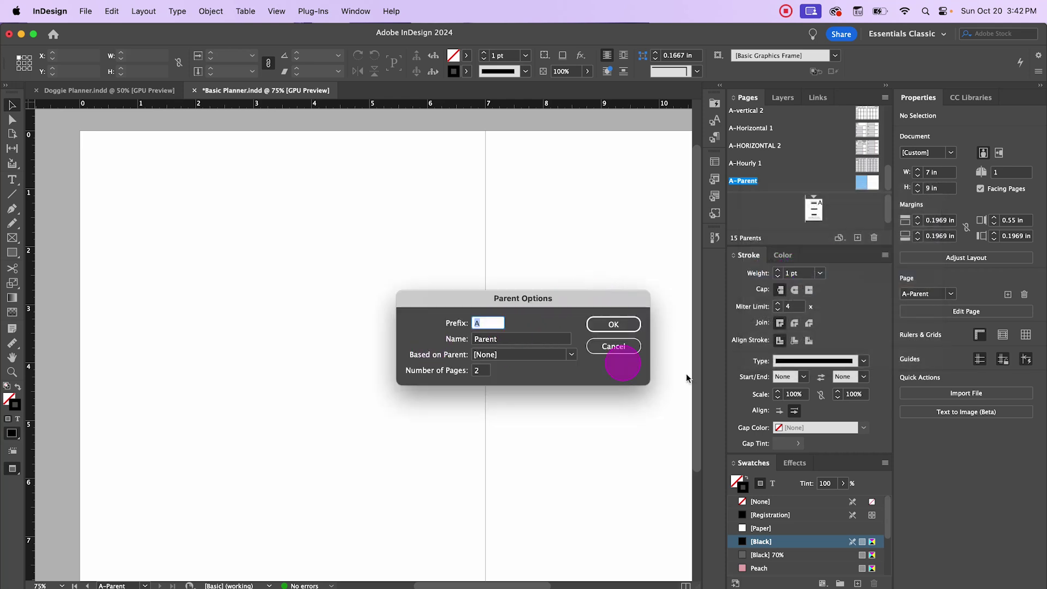
double_click(474, 341)
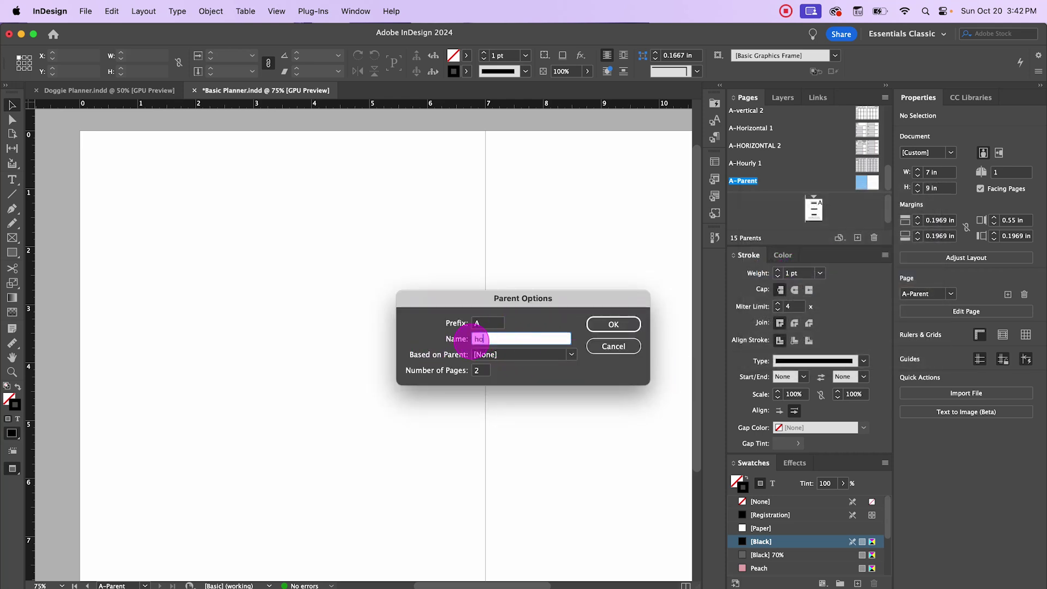
left_click(627, 325)
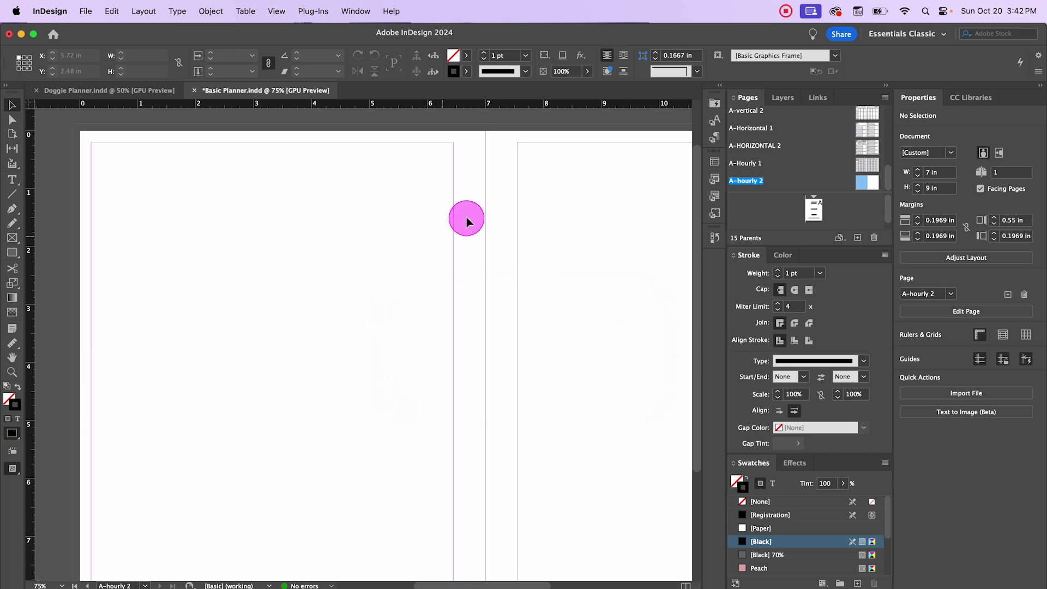
Copy the January '25 mini calendar and the lined notes frame below it from the A-Hourly 1 parent spread
scroll(214, 246, "down", 1)
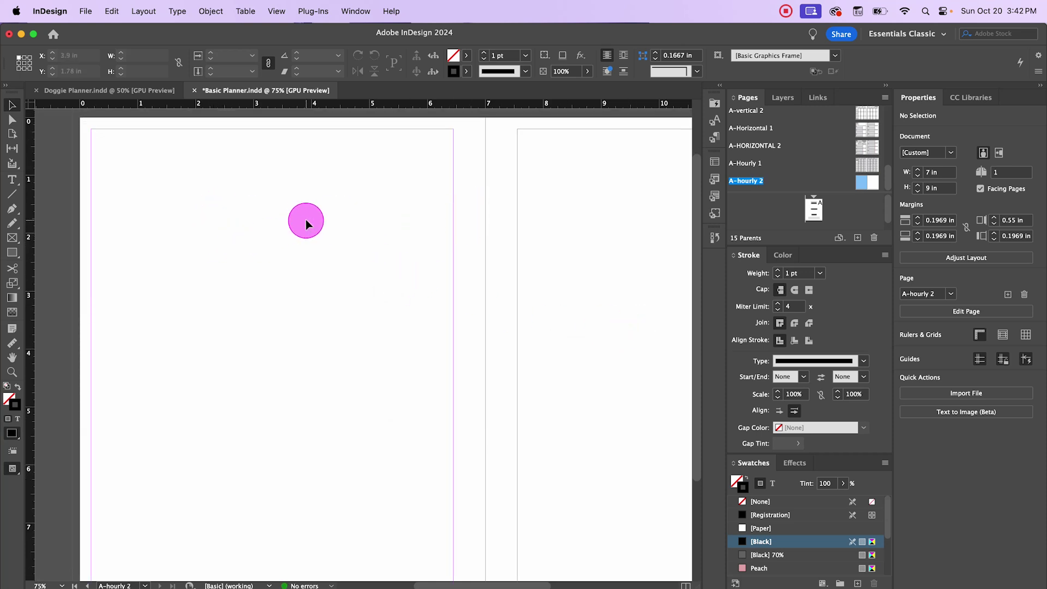
left_click_drag(856, 164, 860, 167)
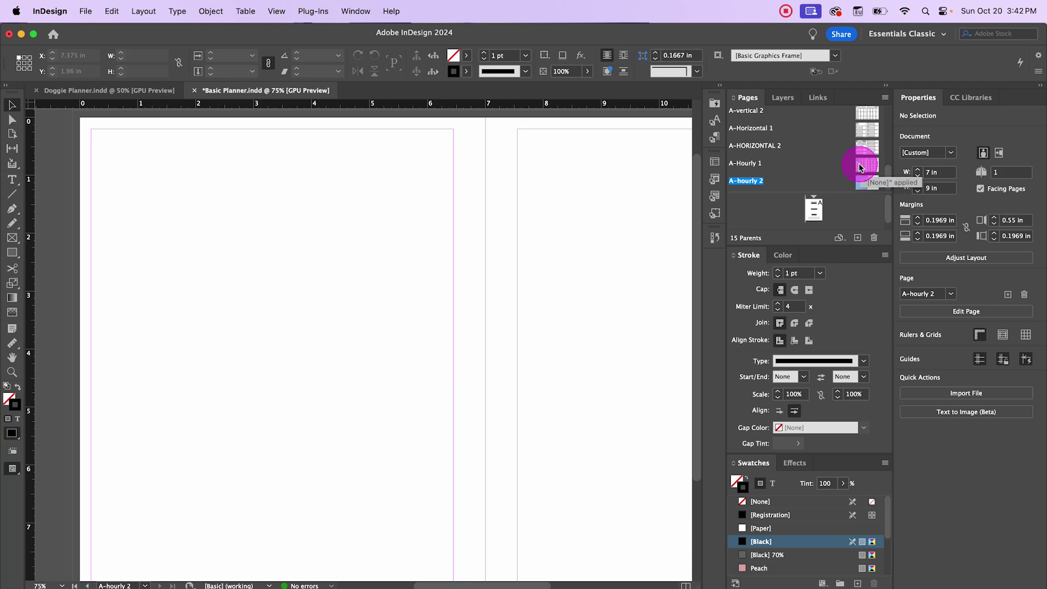
double_click(861, 168)
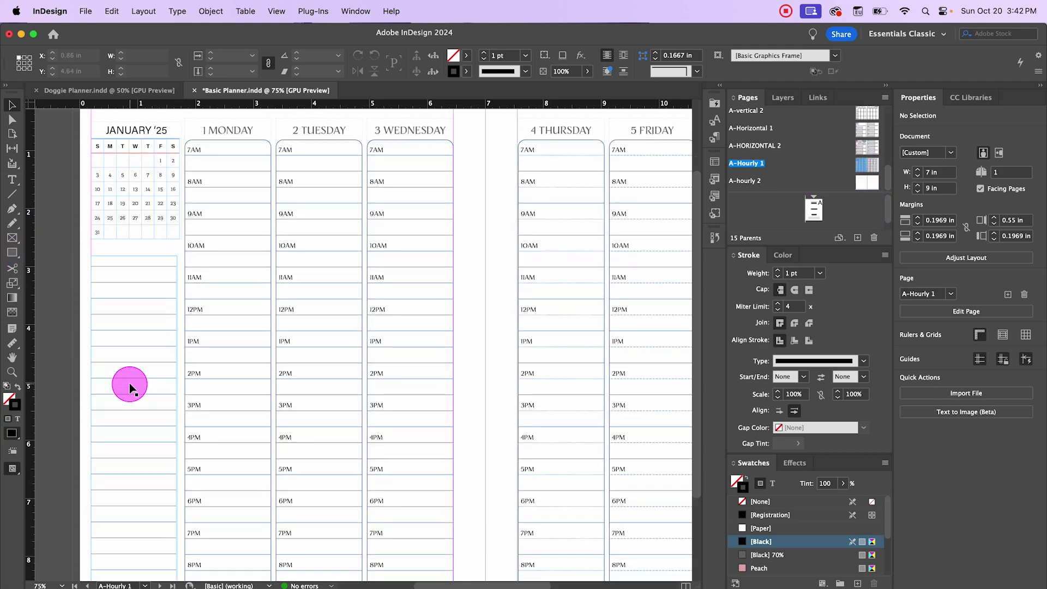
scroll(130, 386, "down", 2)
scroll(130, 386, "up", 5)
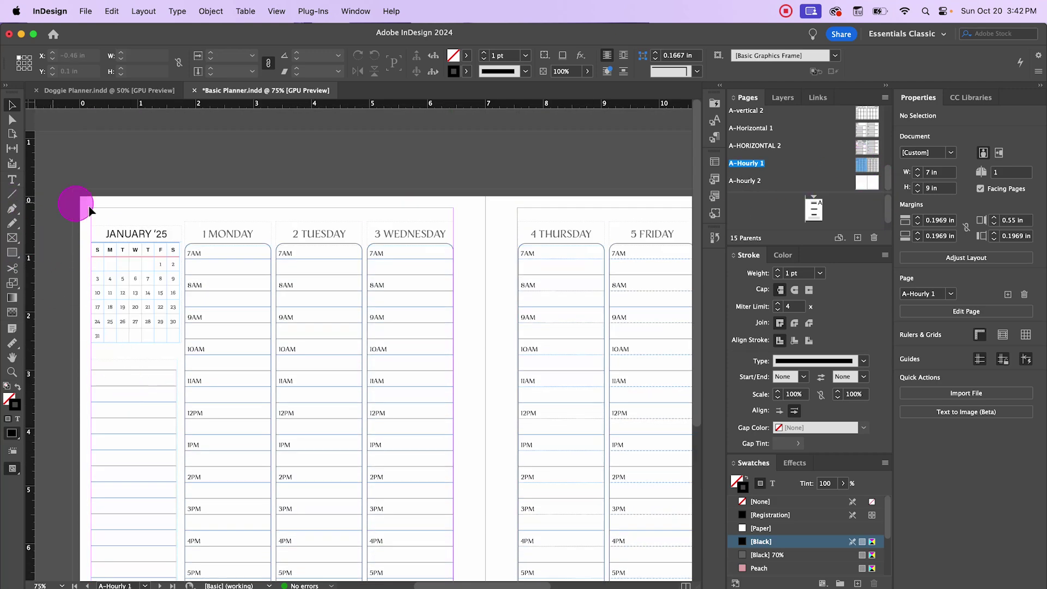
left_click_drag(84, 206, 141, 443)
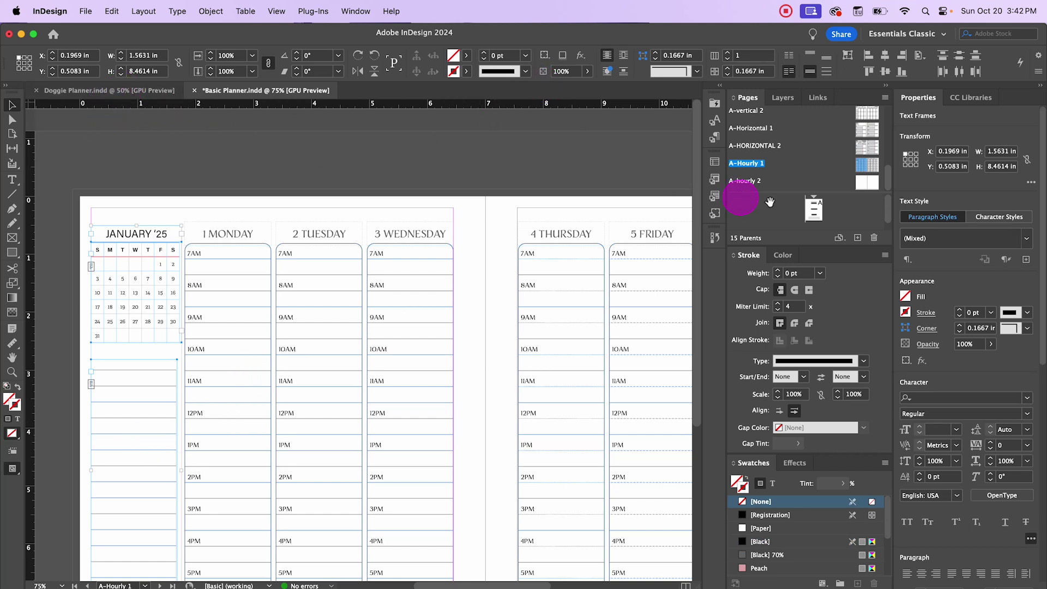
Paste the mini calendar and lined notes frames in place on the A-hourly 2 parent's first page
double_click(862, 185)
left_click(253, 212)
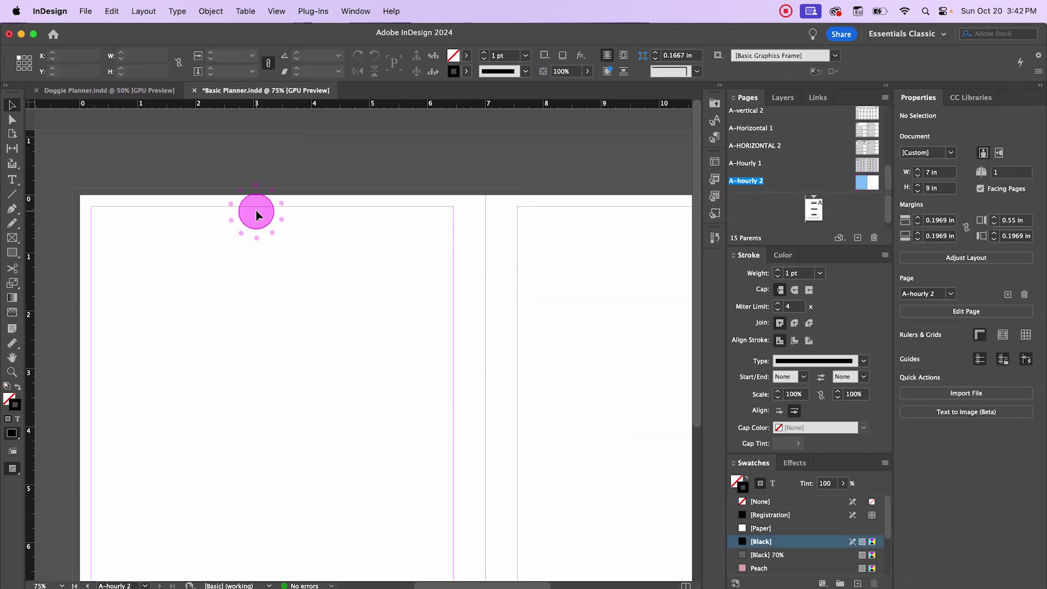
left_click(110, 12)
left_click(131, 133)
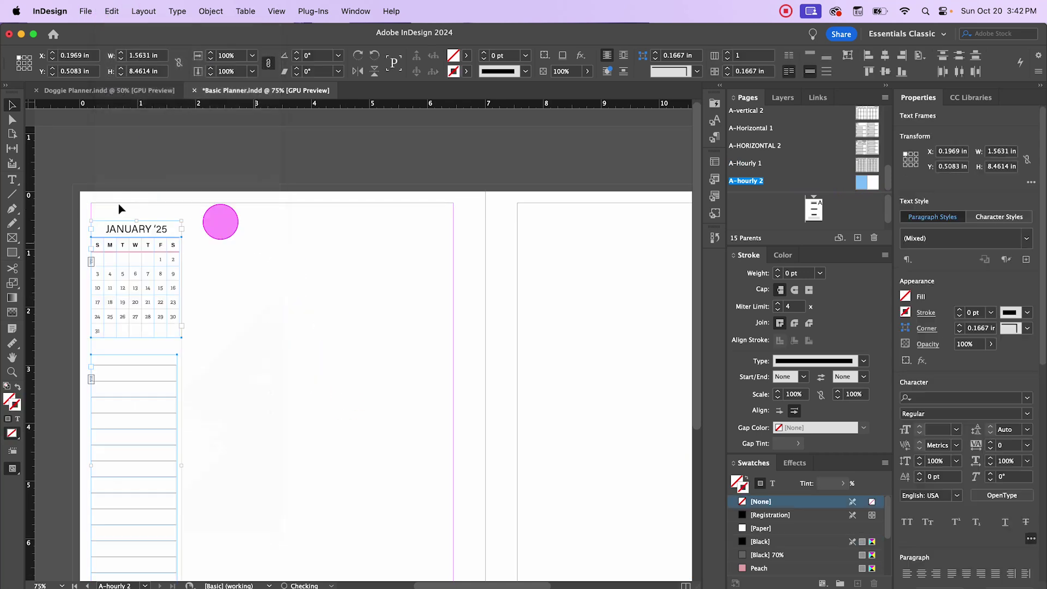
left_click(278, 295)
scroll(279, 297, "down", 5)
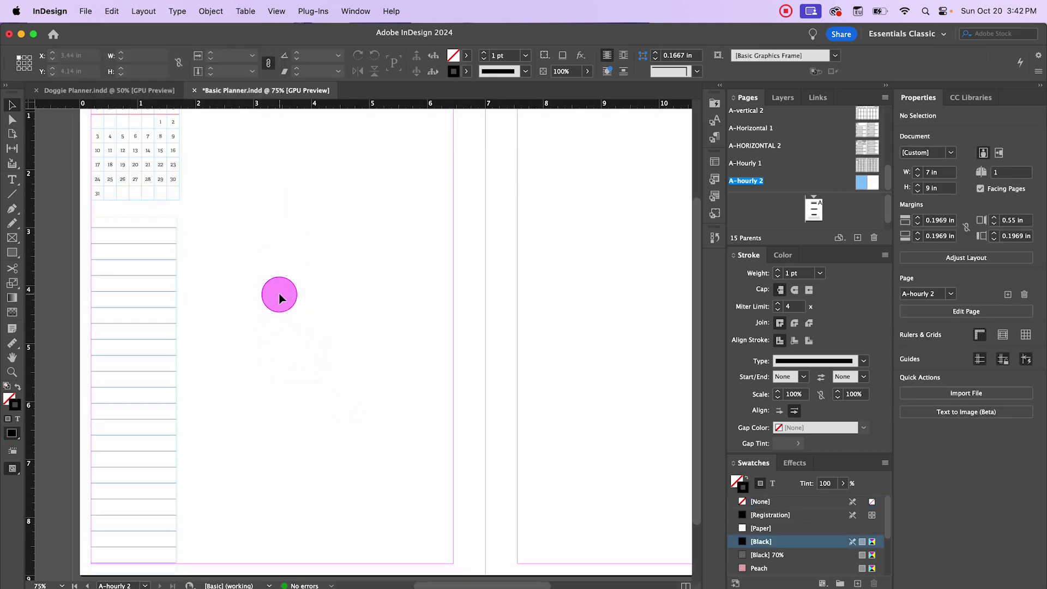
scroll(279, 298, "up", 5)
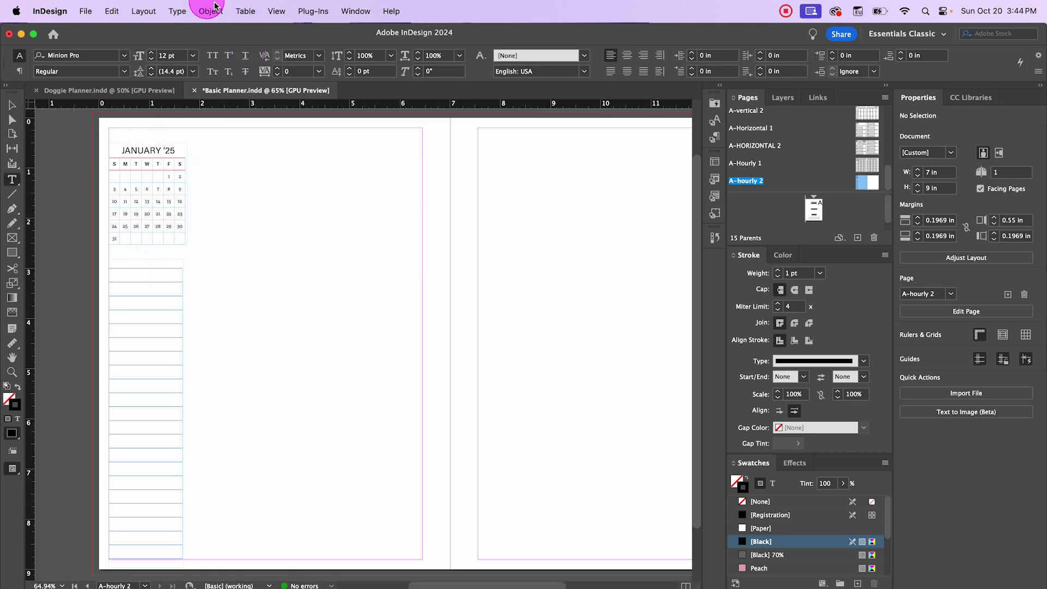
Create a table with 29 body rows and 4 columns, about 4.61 by 8.61 in, between the calendar and the inner margin
left_click(240, 11)
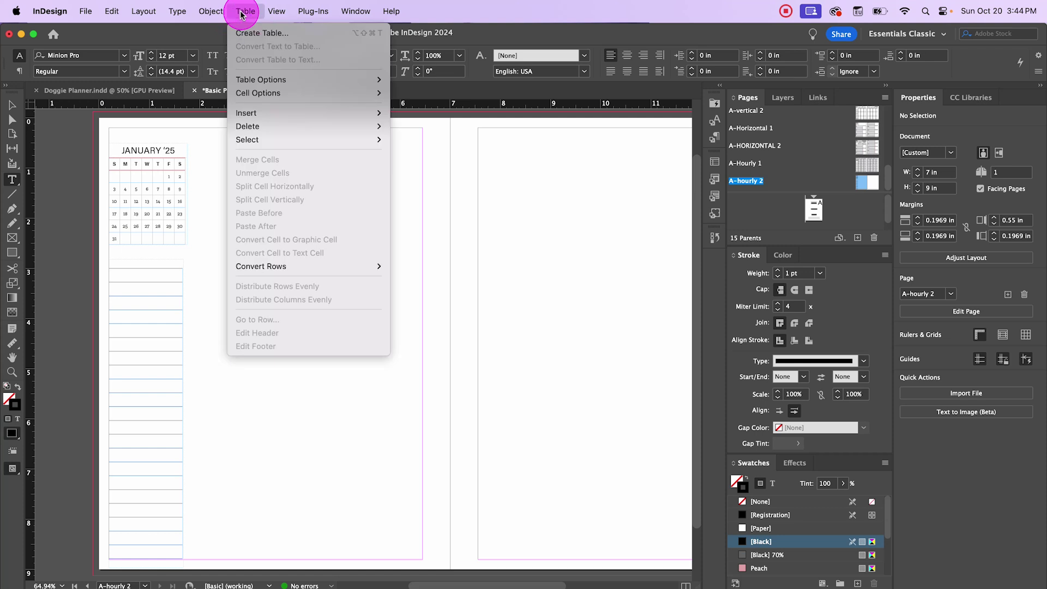
left_click(248, 33)
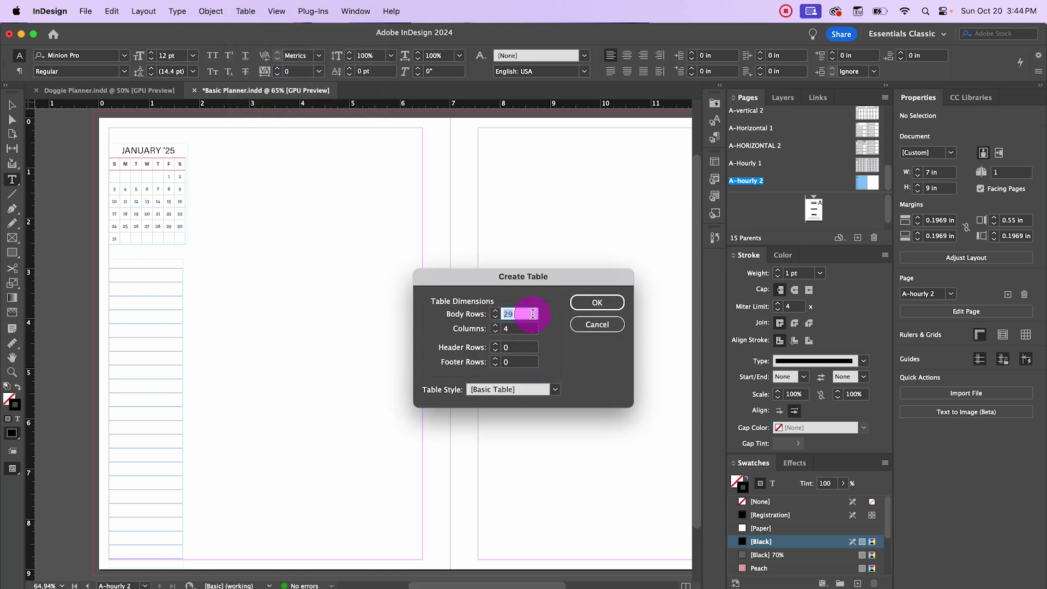
left_click(585, 307)
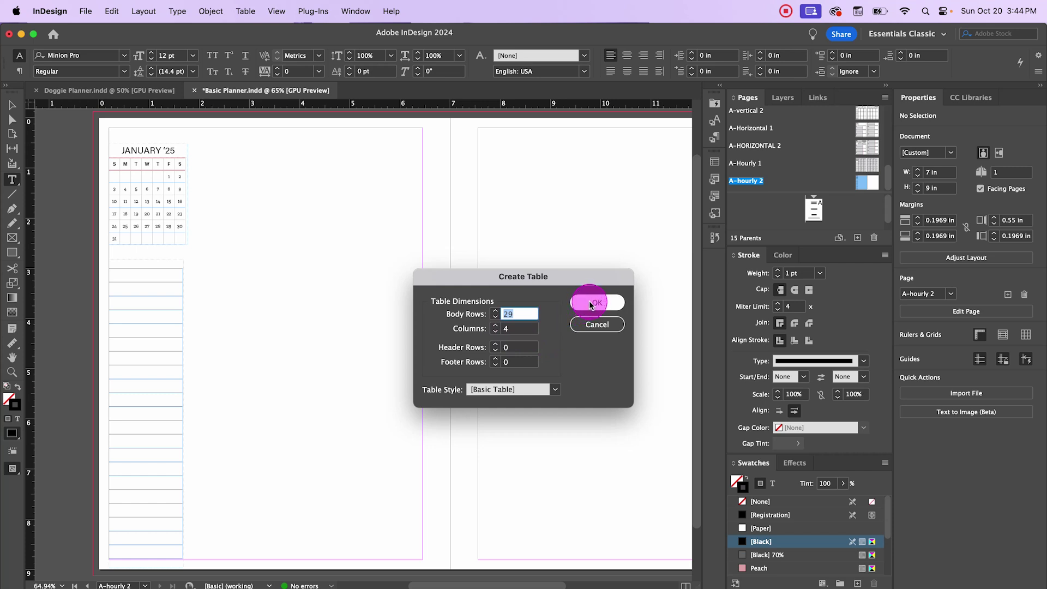
left_click(592, 304)
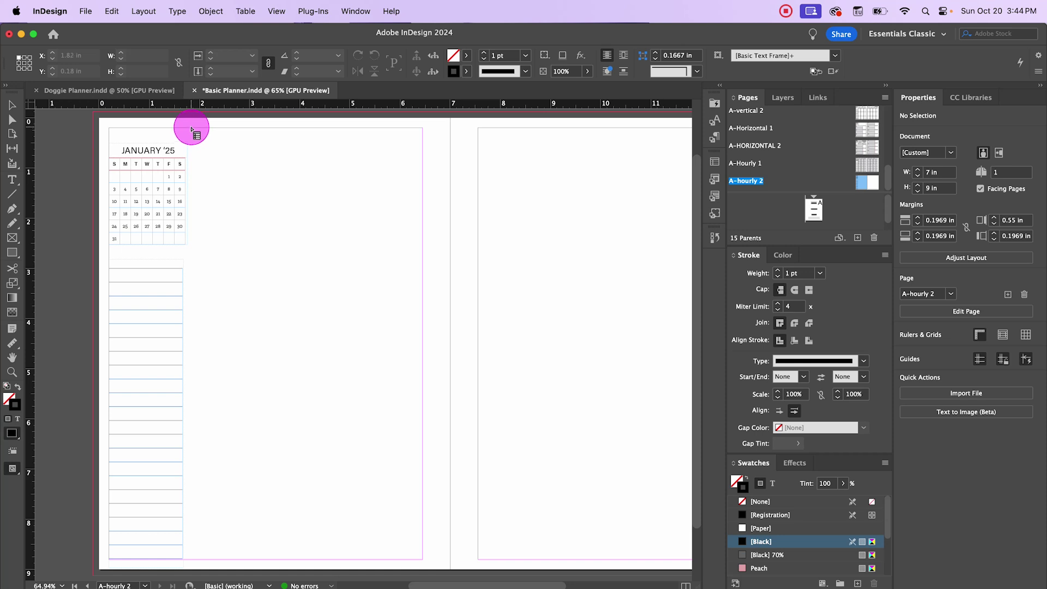
left_click_drag(191, 128, 423, 560)
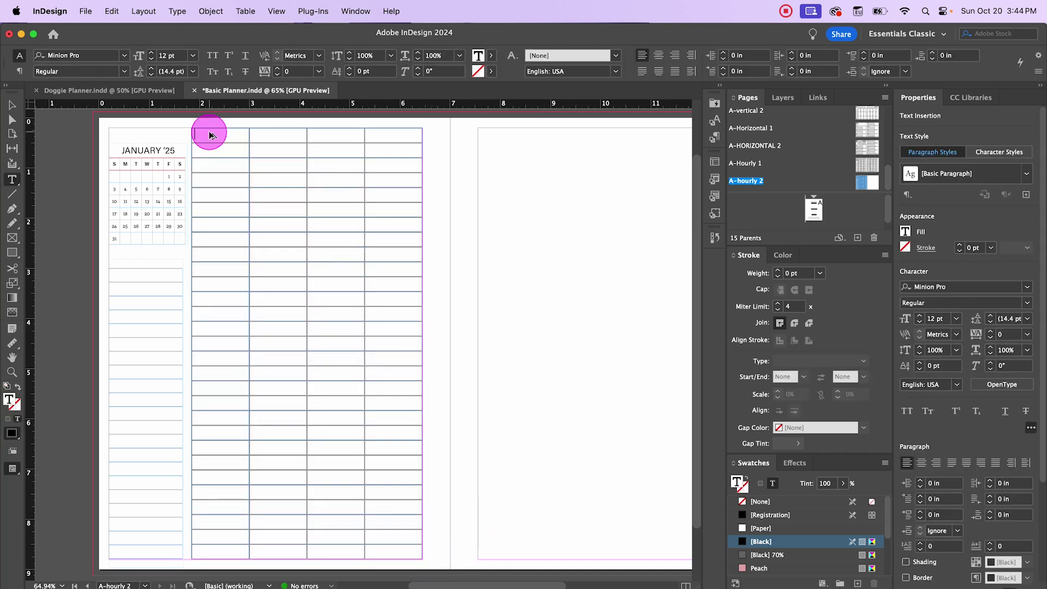
Set the strokes of the entire new table to 0.5 pt in [Black] 70%
key("super+alt+a")
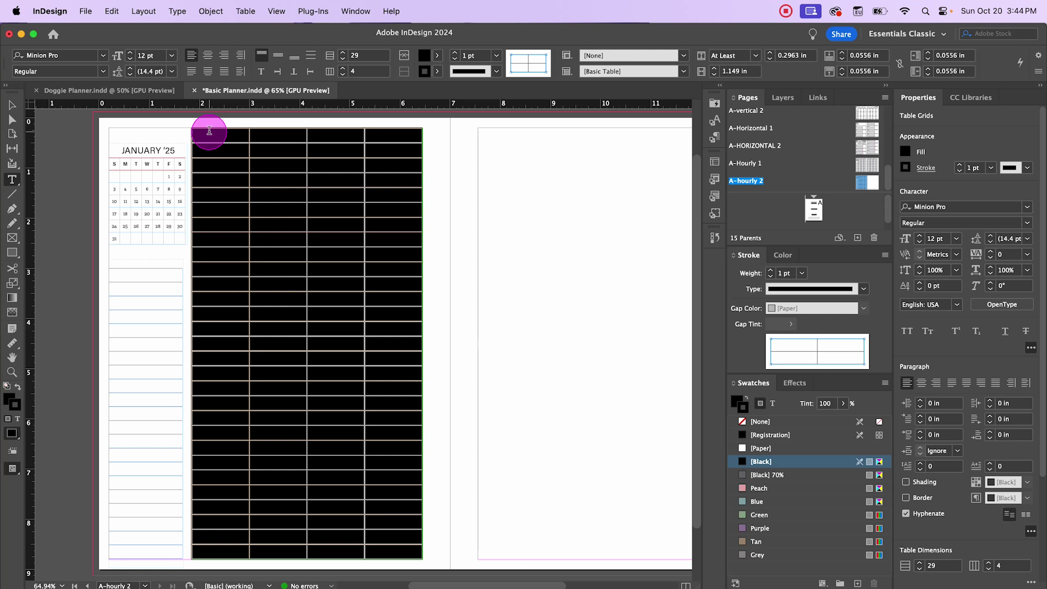
left_click(498, 57)
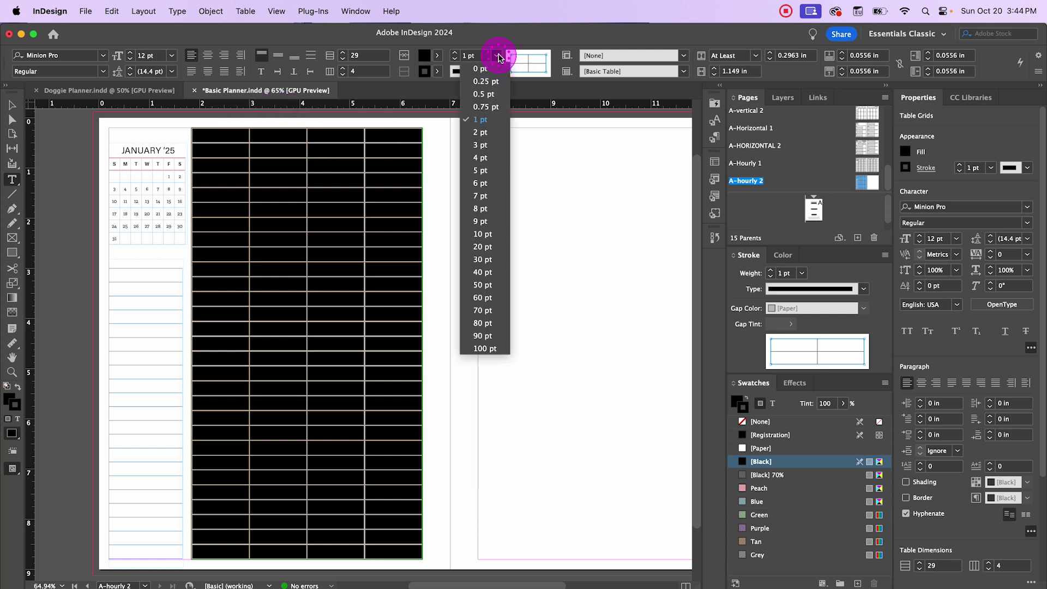
left_click(492, 95)
left_click(438, 72)
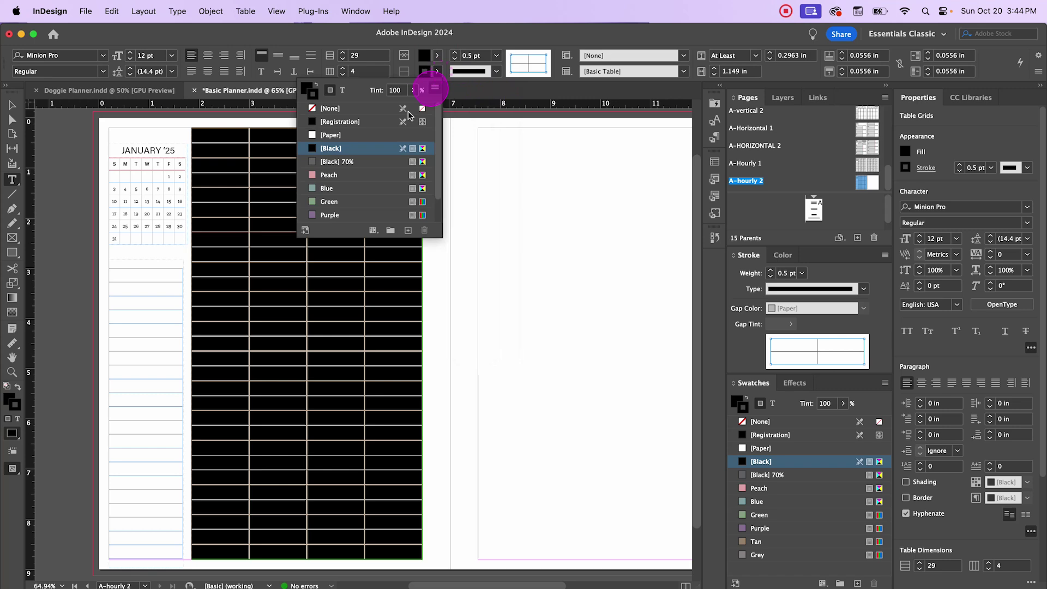
left_click(335, 167)
left_click(486, 250)
key("Escape")
Reselect the whole table and reapply the 0.5 pt, [Black] 70% stroke to all its inner and outer cell borders
left_click(216, 133)
double_click(220, 130)
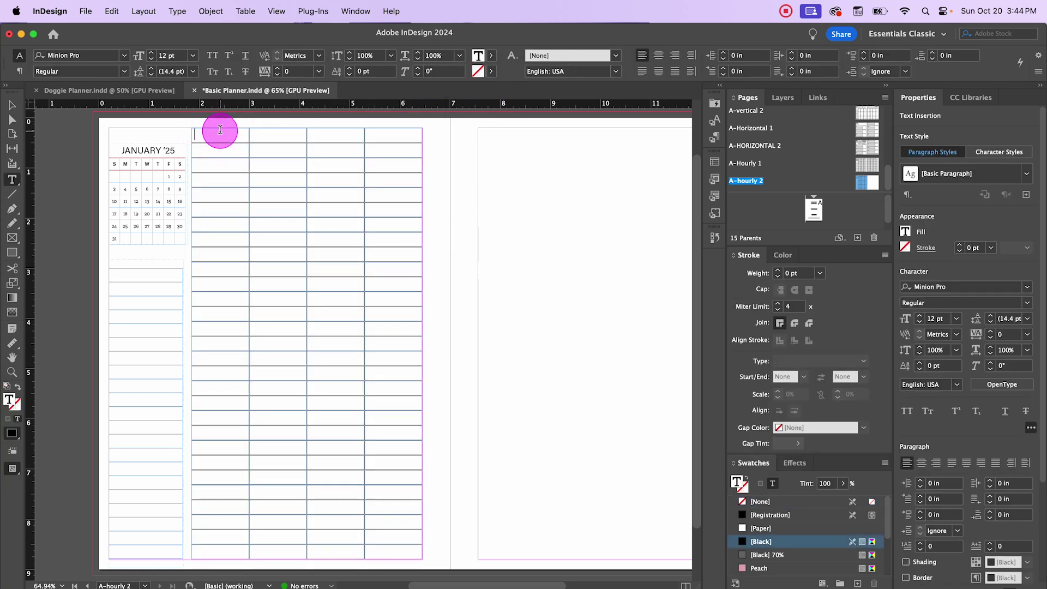
key("super+alt+a")
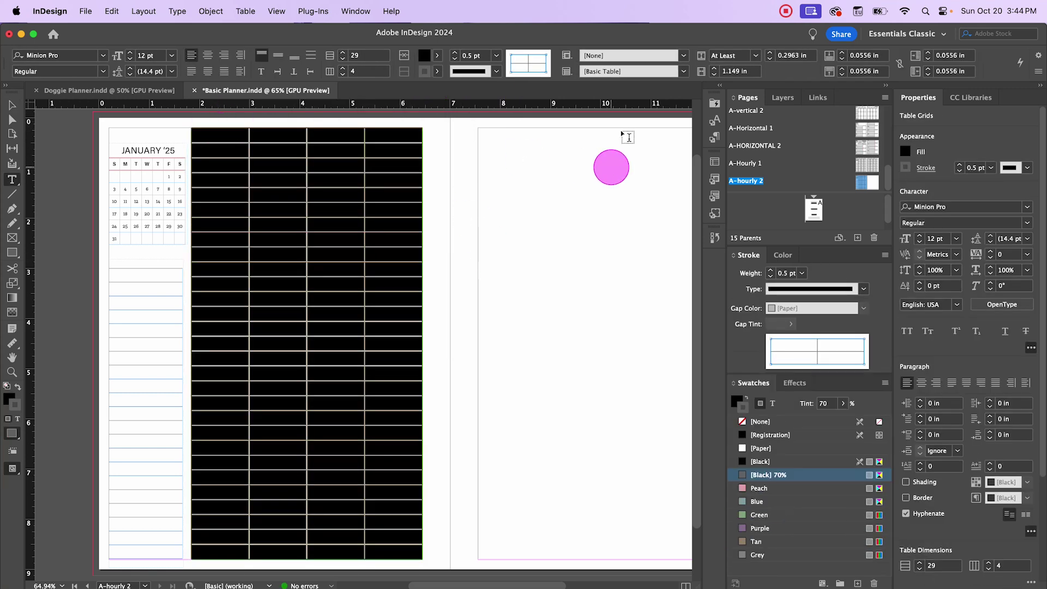
left_click(533, 66)
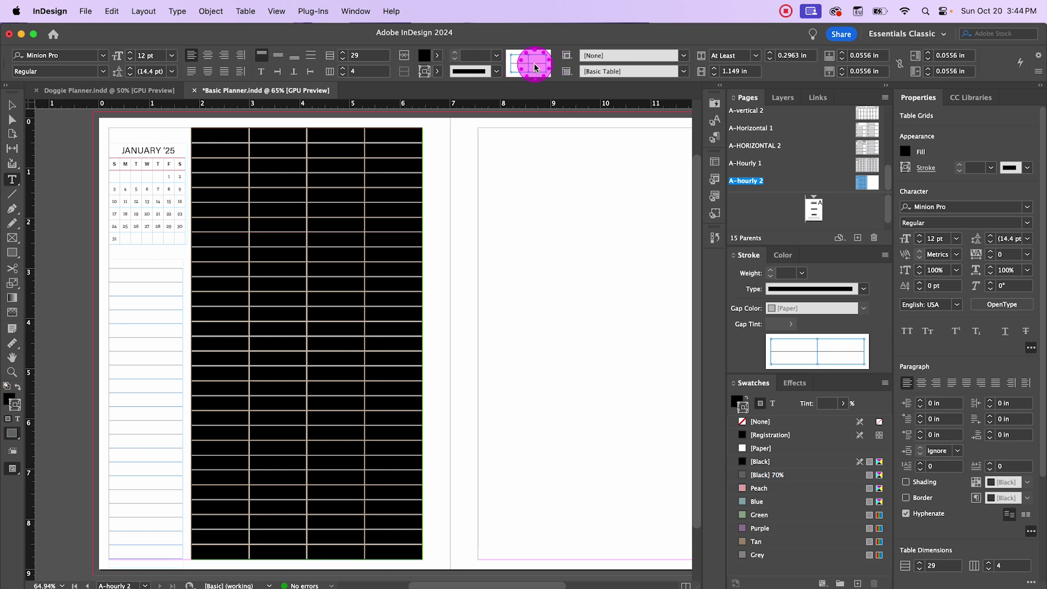
left_click(496, 55)
left_click(489, 93)
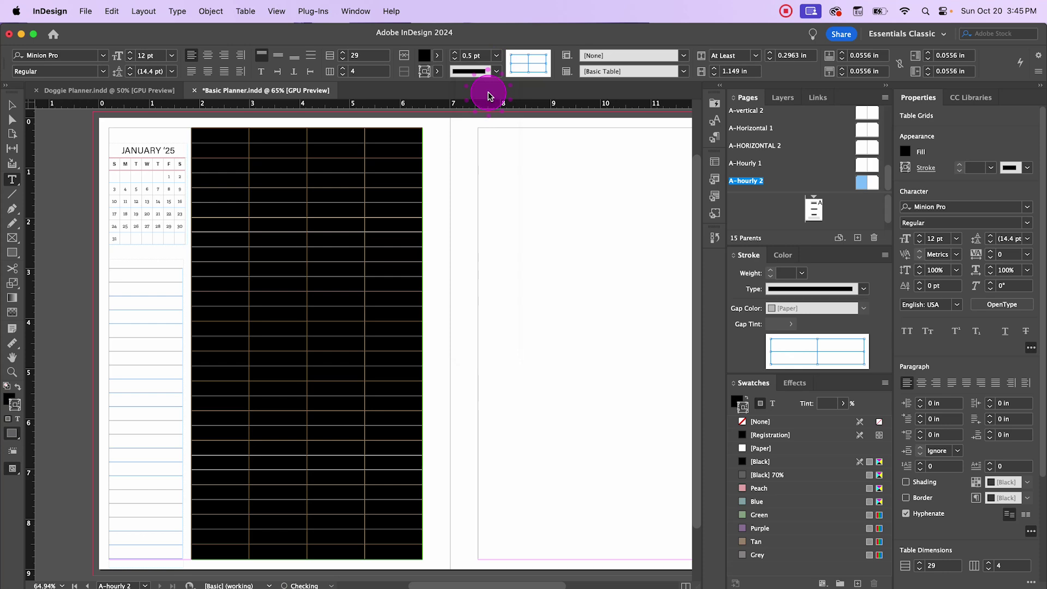
left_click(437, 71)
left_click(345, 164)
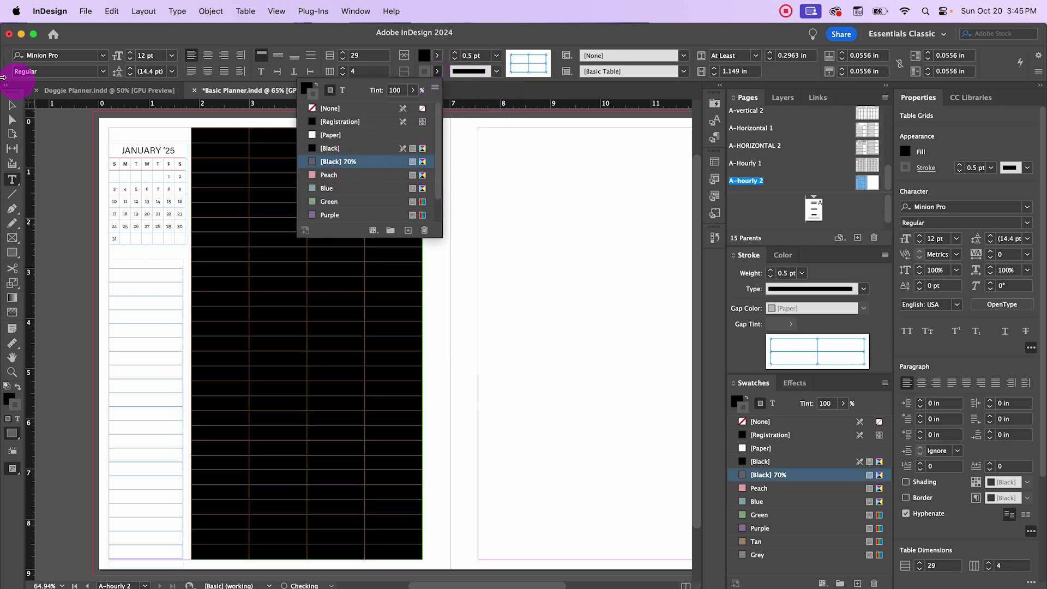
left_click(10, 105)
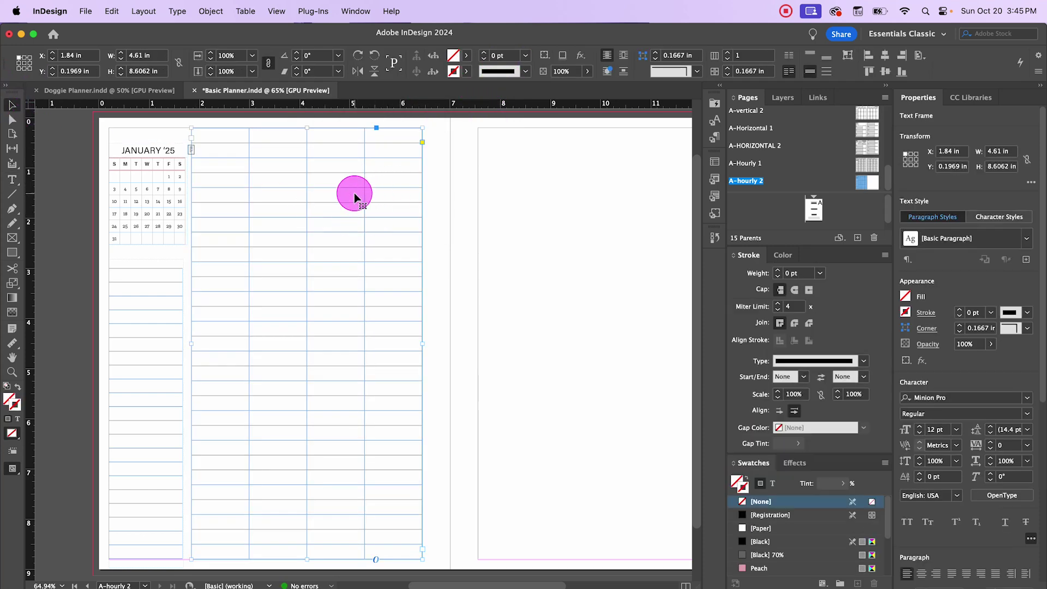
Format the table's first column with the Adorn Roman font at 8 pt
key("t")
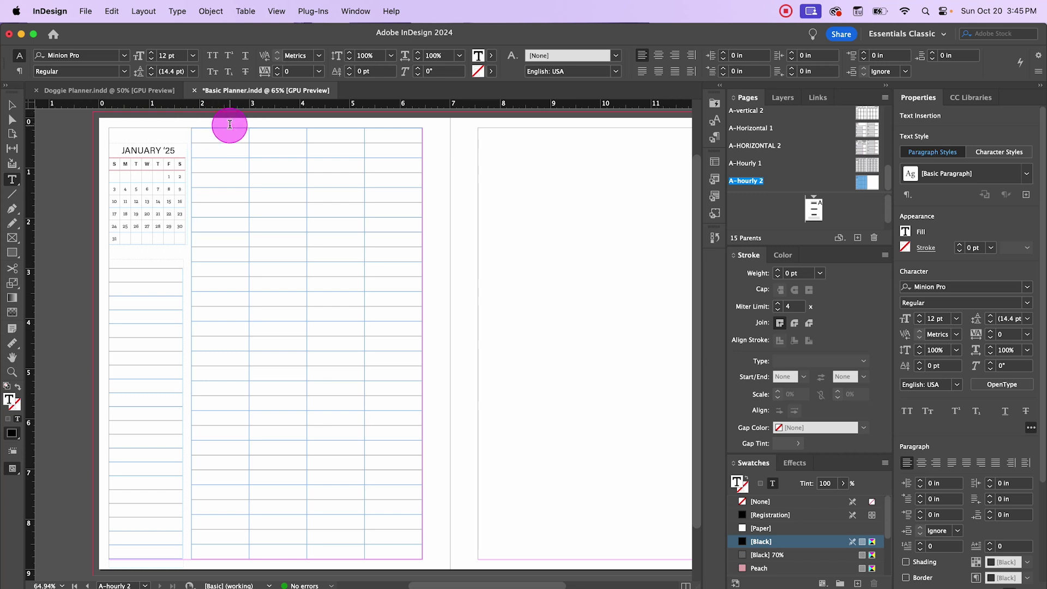
left_click(217, 124)
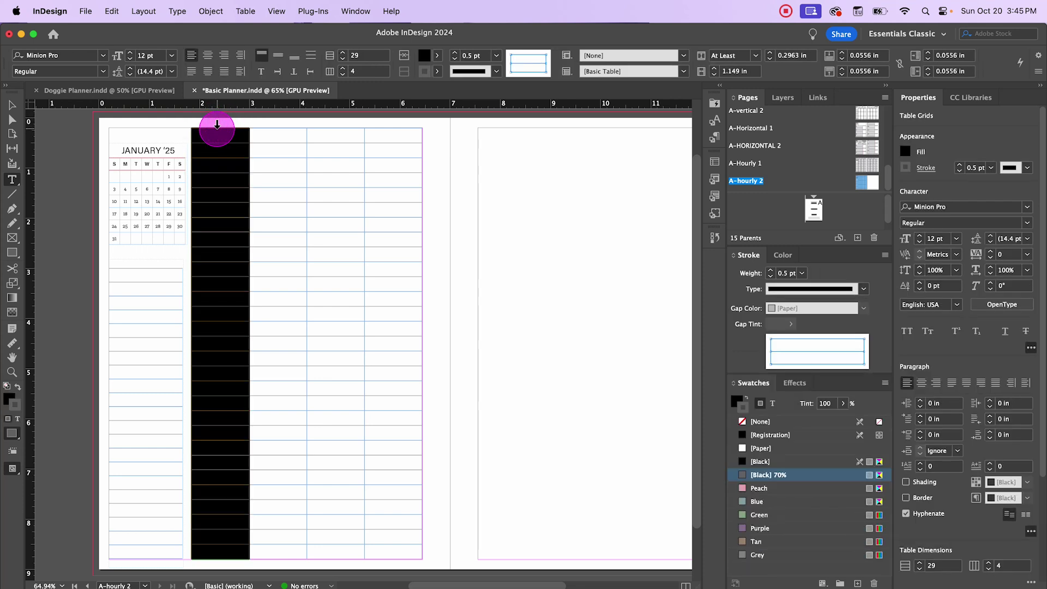
left_click(921, 235)
left_click(1028, 211)
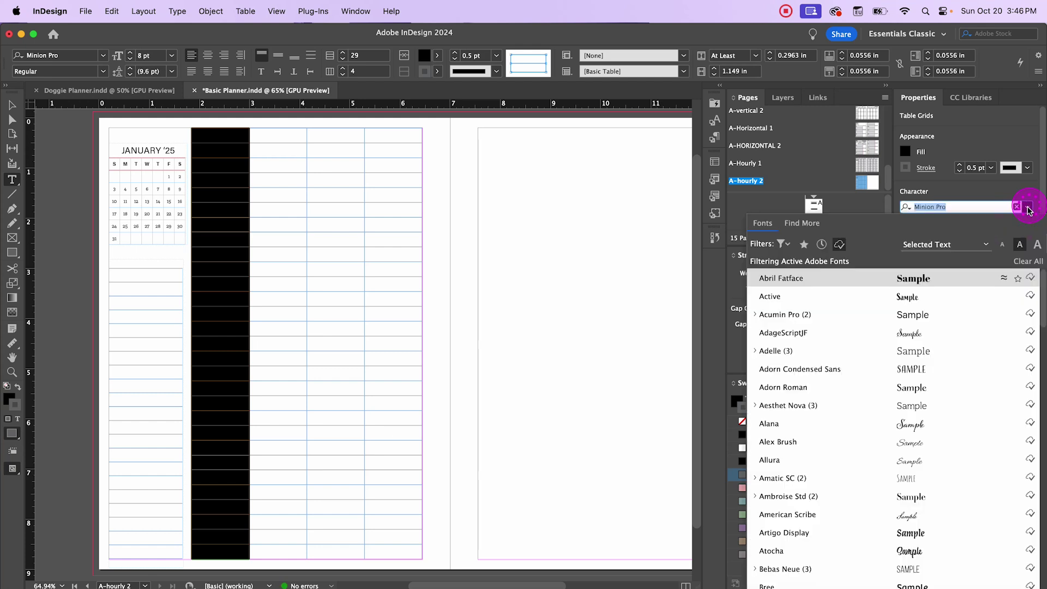
left_click(826, 386)
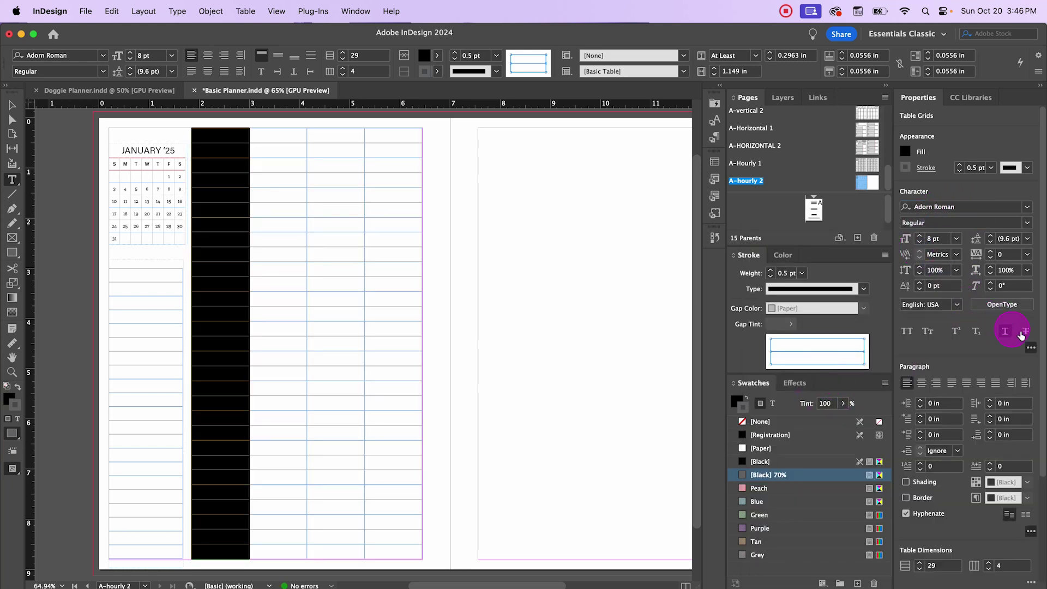
left_click(440, 72)
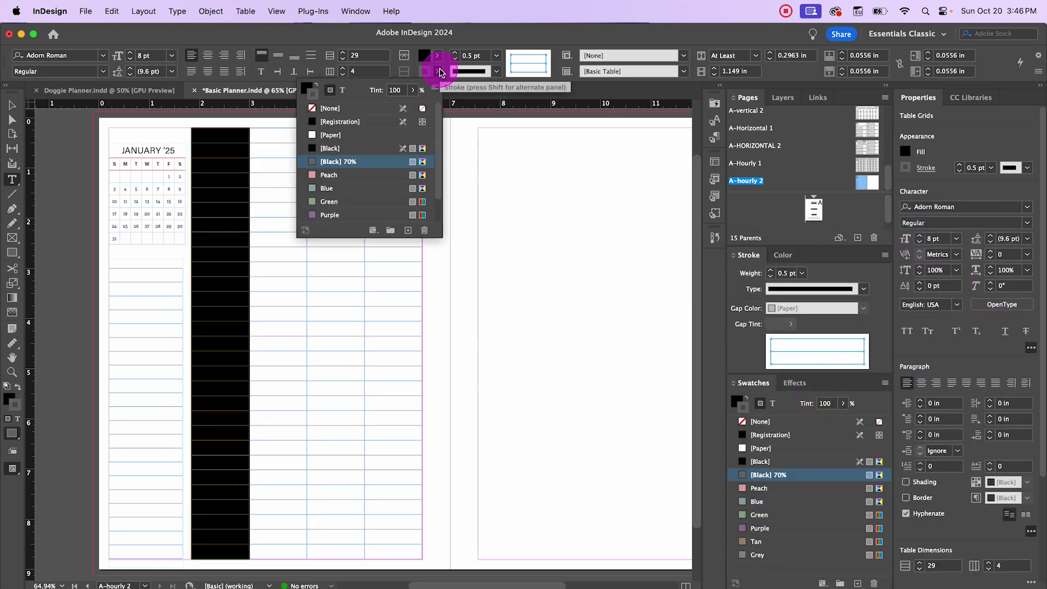
left_click(440, 72)
left_click(971, 423)
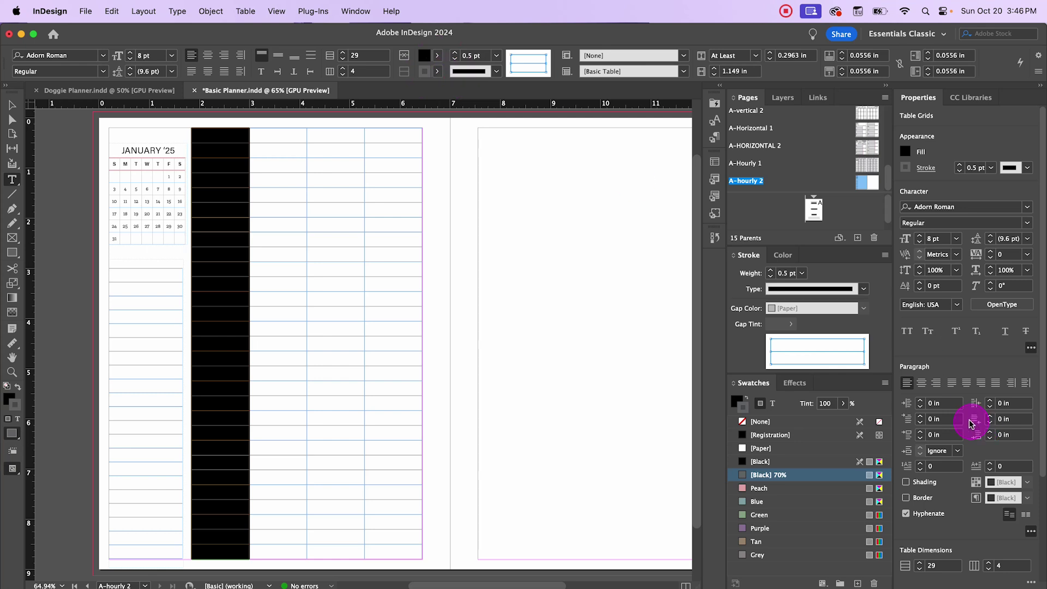
Vertically center the text in the cells of the hourly table's first column
left_click(347, 218)
left_click(217, 150)
right_click(217, 145)
left_click(278, 191)
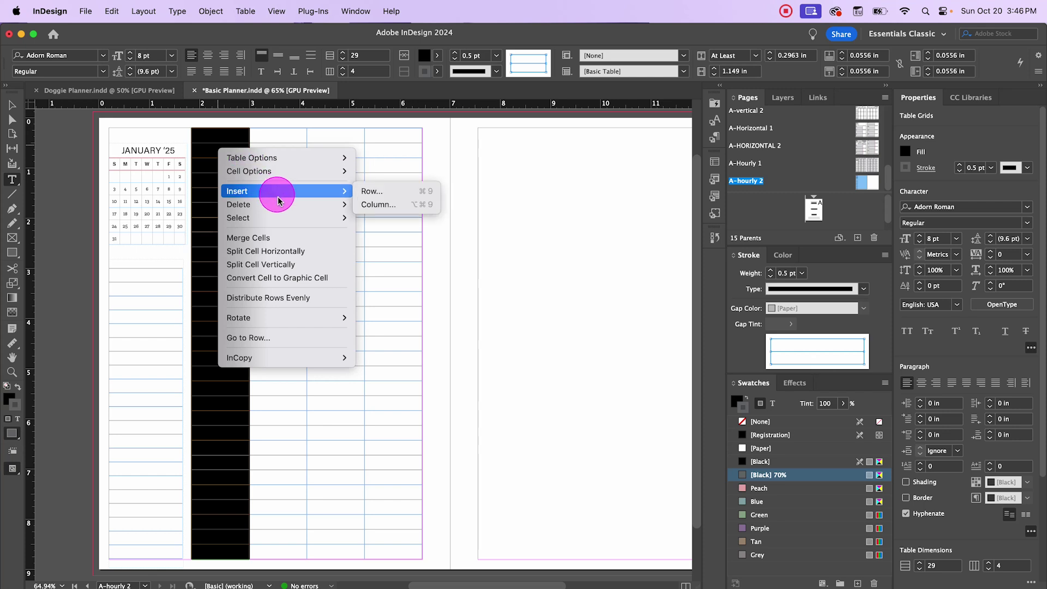
right_click(212, 140)
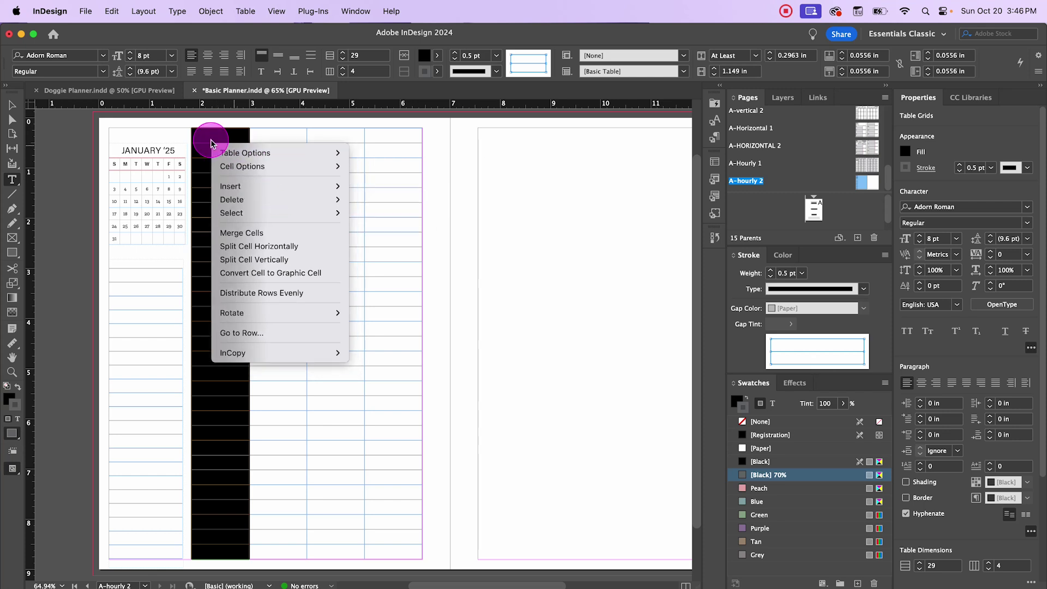
left_click(247, 166)
left_click(373, 166)
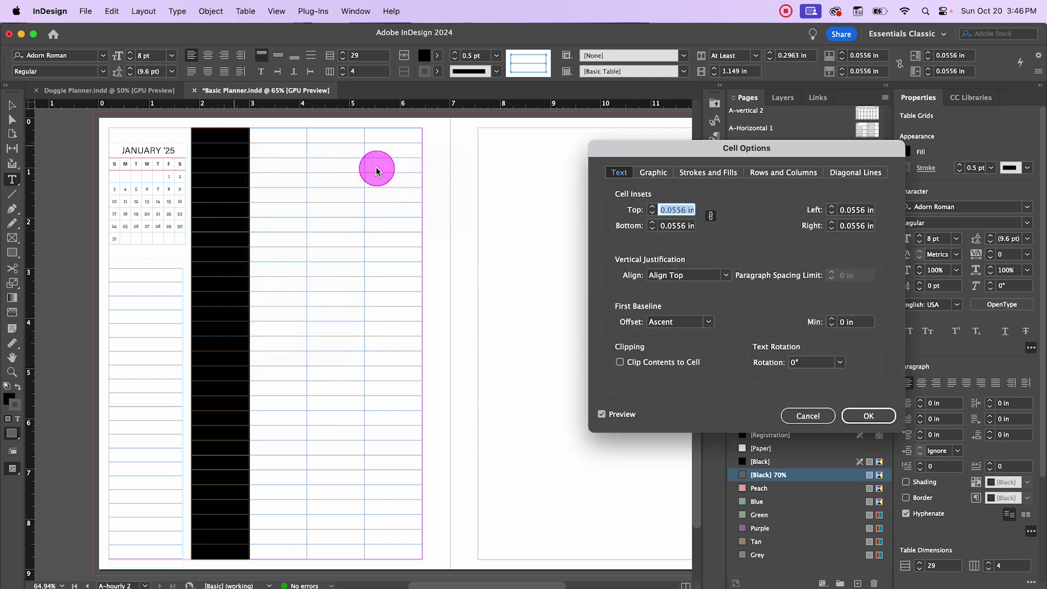
left_click(726, 276)
left_click(714, 296)
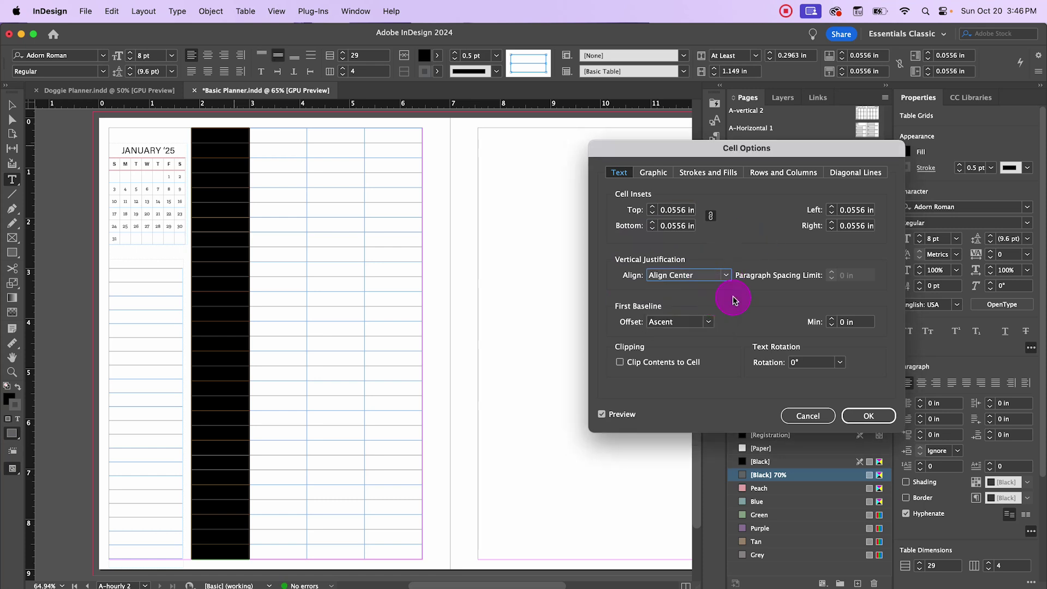
key("Return")
Enter the morning hour labels 7AM to 11AM in every other row of the table's first column
left_click(215, 136)
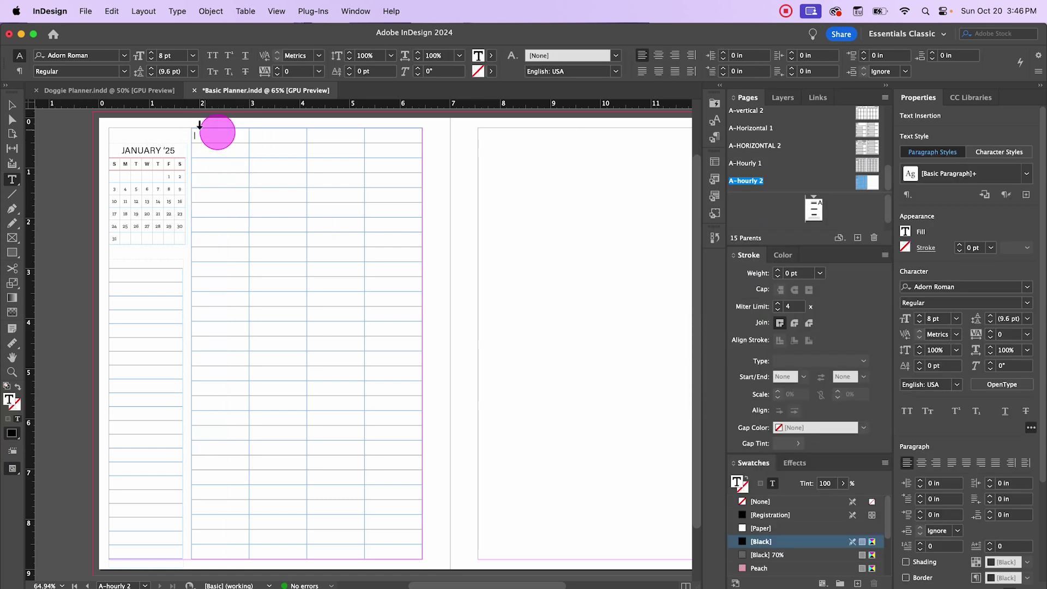
left_click(268, 144)
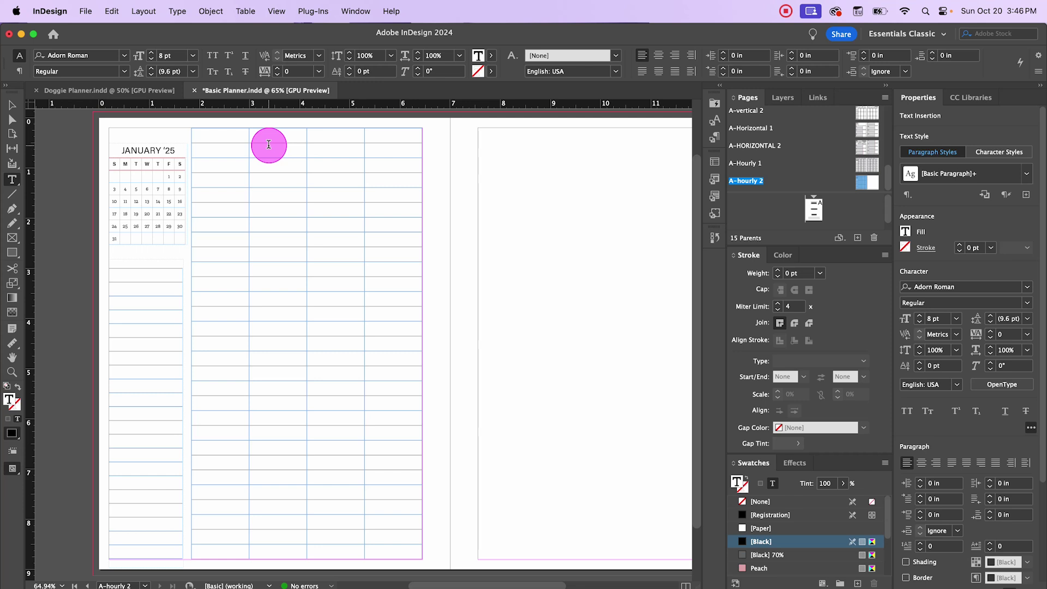
type("7AM")
key("Down")
key("Down")
type("8AM")
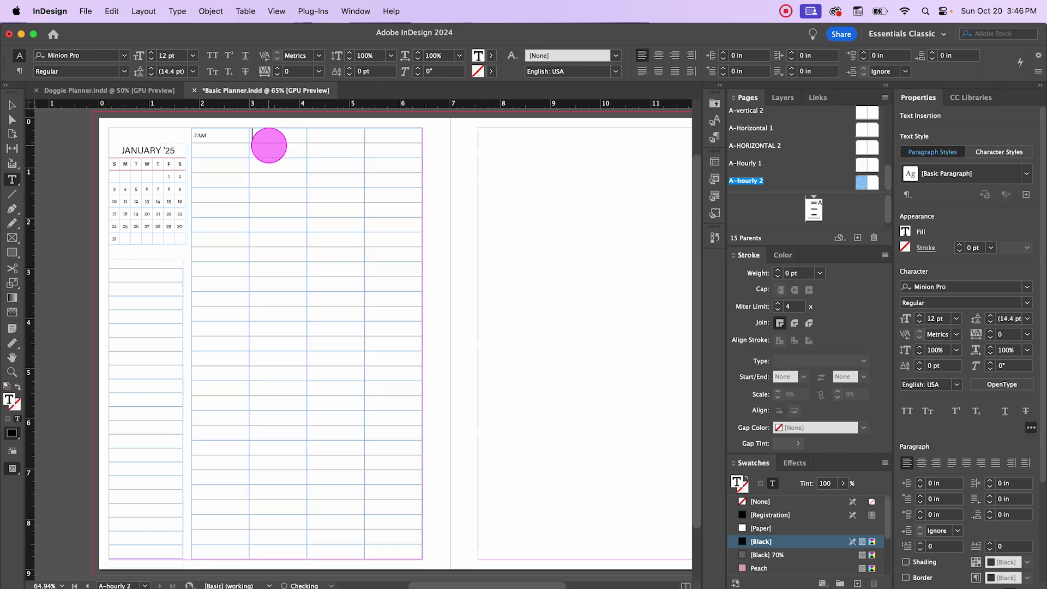
key("Down")
key("Down")
type("9AM")
left_click(222, 228)
type("10AM")
left_click(213, 252)
type("11AM")
Continue the hour labels from 12PM to 9PM in every other row down to the table's last row
left_click(224, 285)
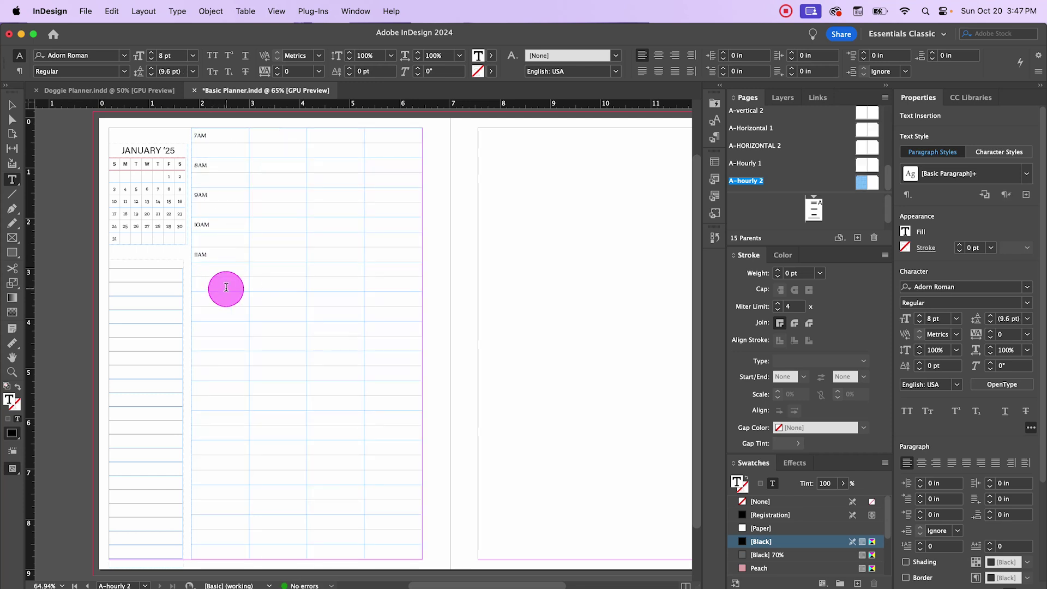
type("12PM")
left_click(217, 314)
type("1PM")
left_click(216, 343)
type("2PM")
left_click(215, 373)
type("6PM")
left_click(207, 492)
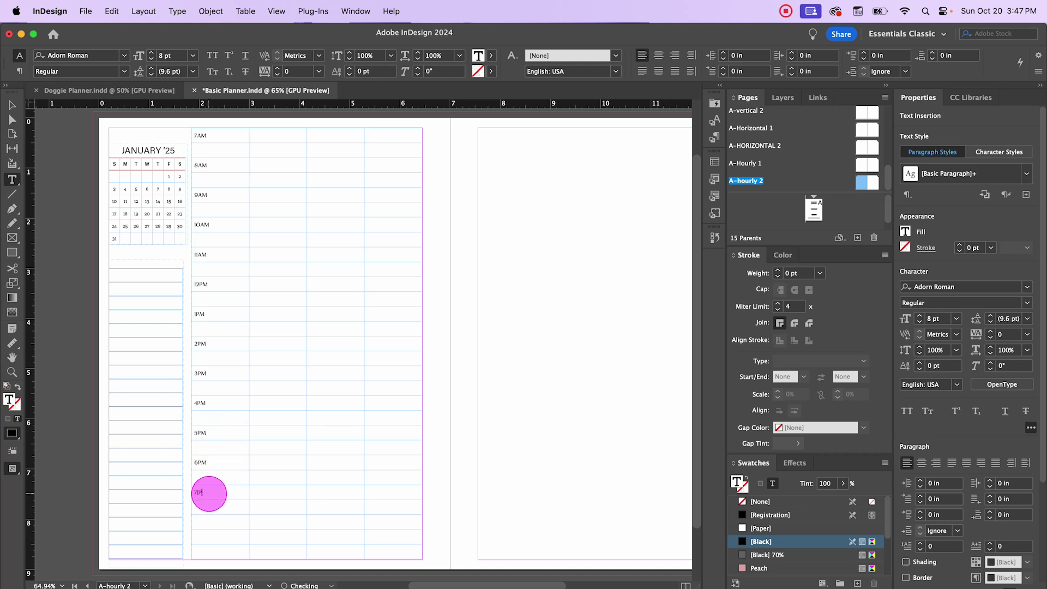
type("7PM")
left_click(226, 521)
type("8PM")
left_click(210, 551)
type("9PM")
Set the row height of the entire hourly table to exactly 7 mm
left_click(12, 105)
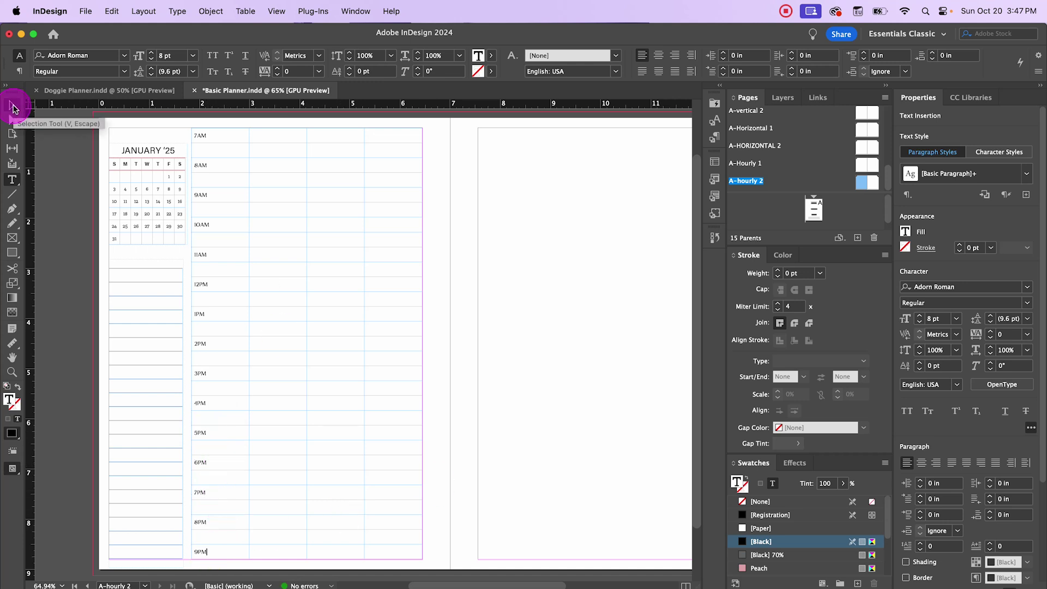
left_click(221, 135)
double_click(222, 134)
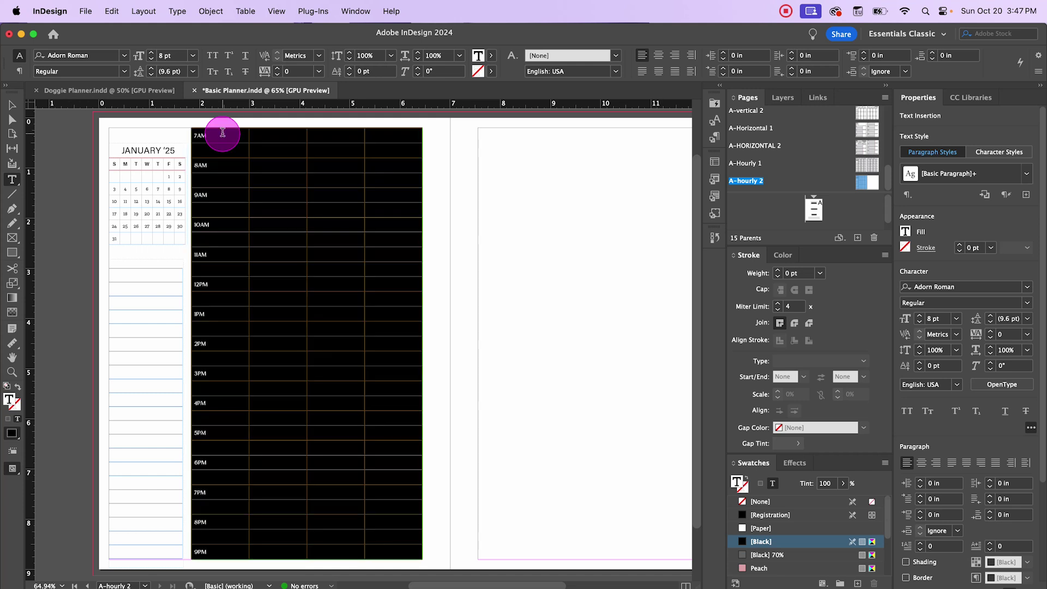
key("super+alt+a")
right_click(238, 146)
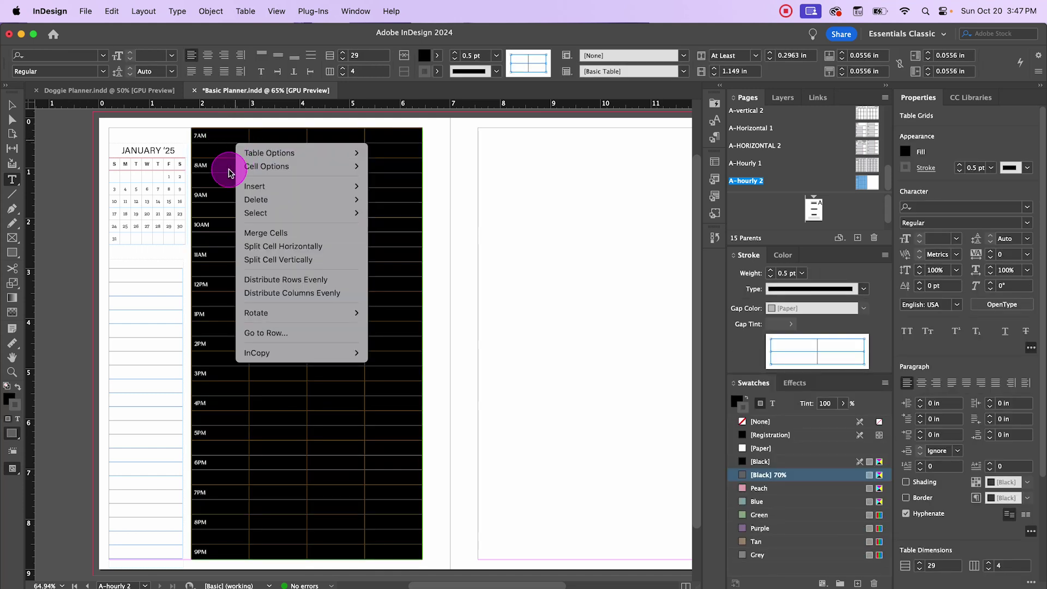
mouse_move(280, 168)
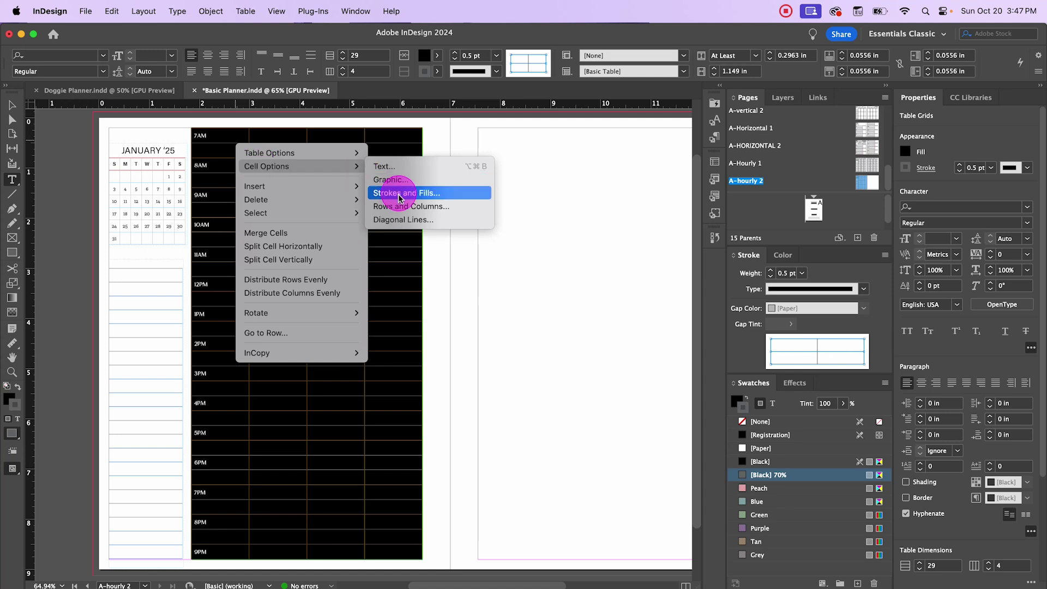
left_click(410, 206)
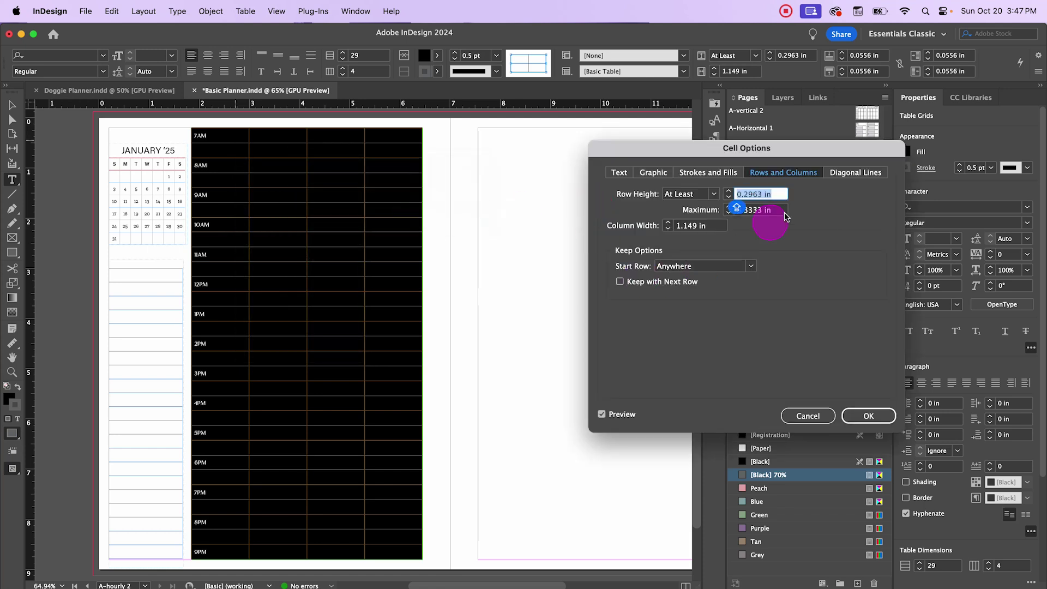
left_click(714, 194)
left_click(692, 213)
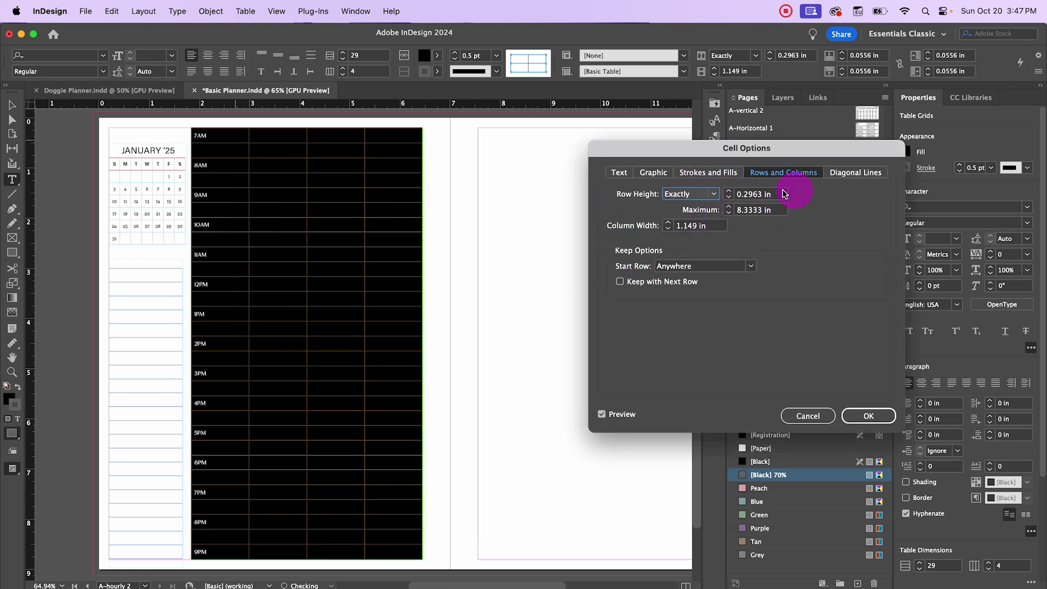
type("7M")
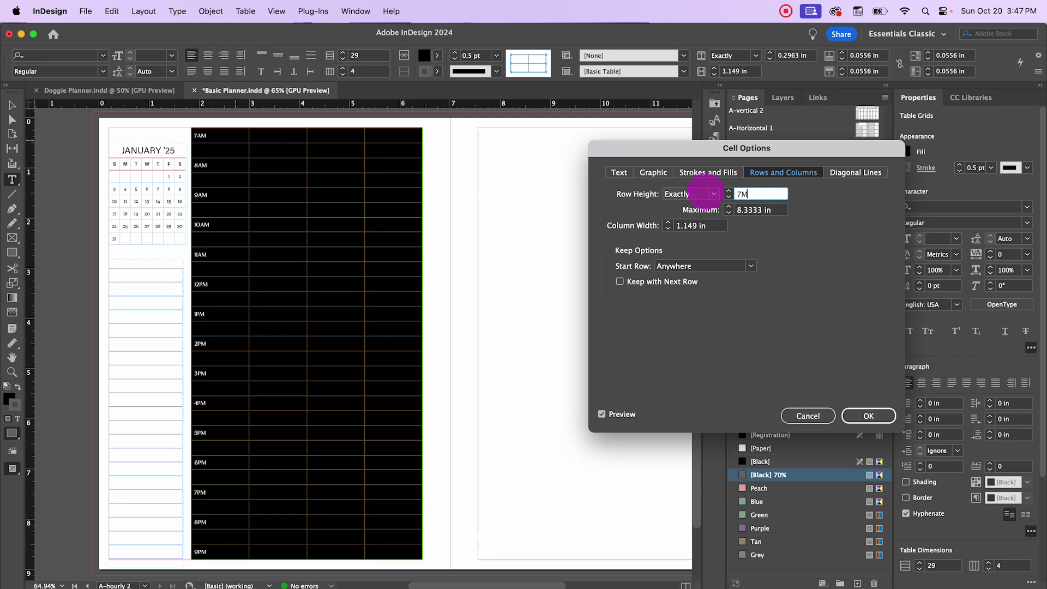
type("M")
key("Tab")
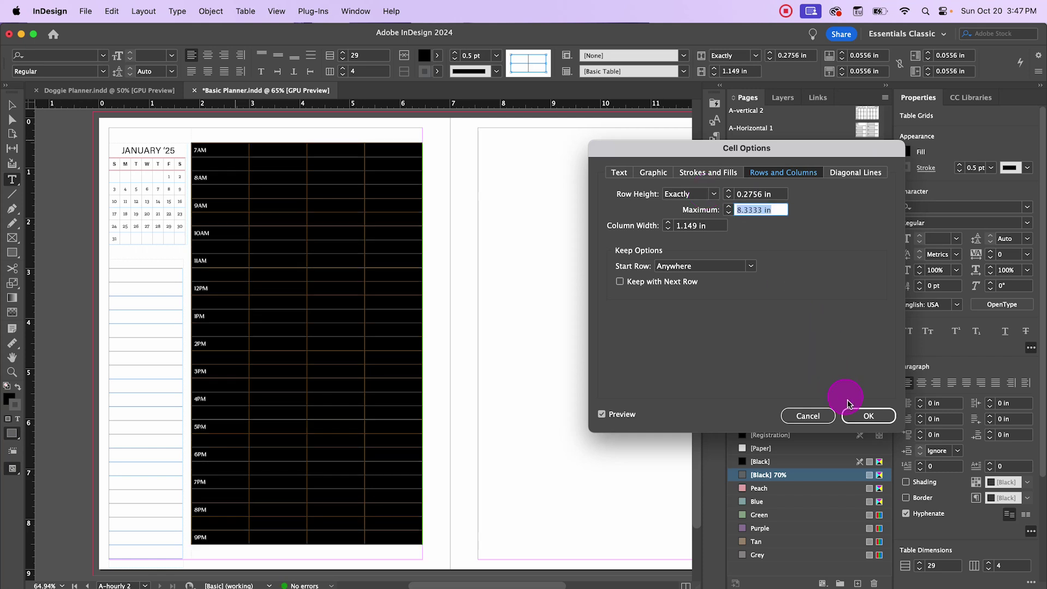
left_click(859, 415)
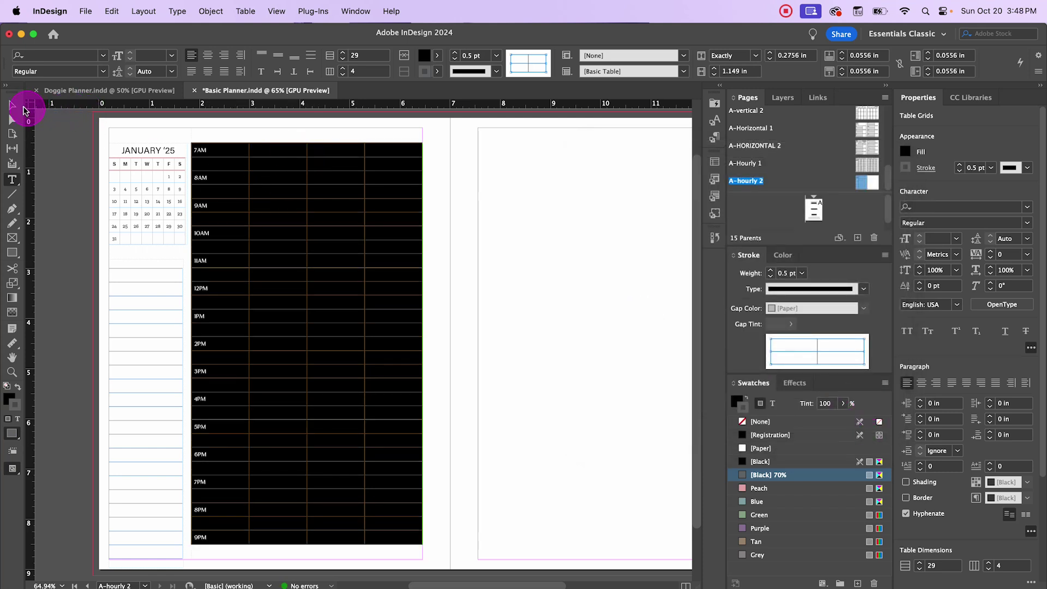
Shorten the hourly table's frame to about 8.40 in high and move it down until the 9PM row rests on the bottom margin
left_click(14, 107)
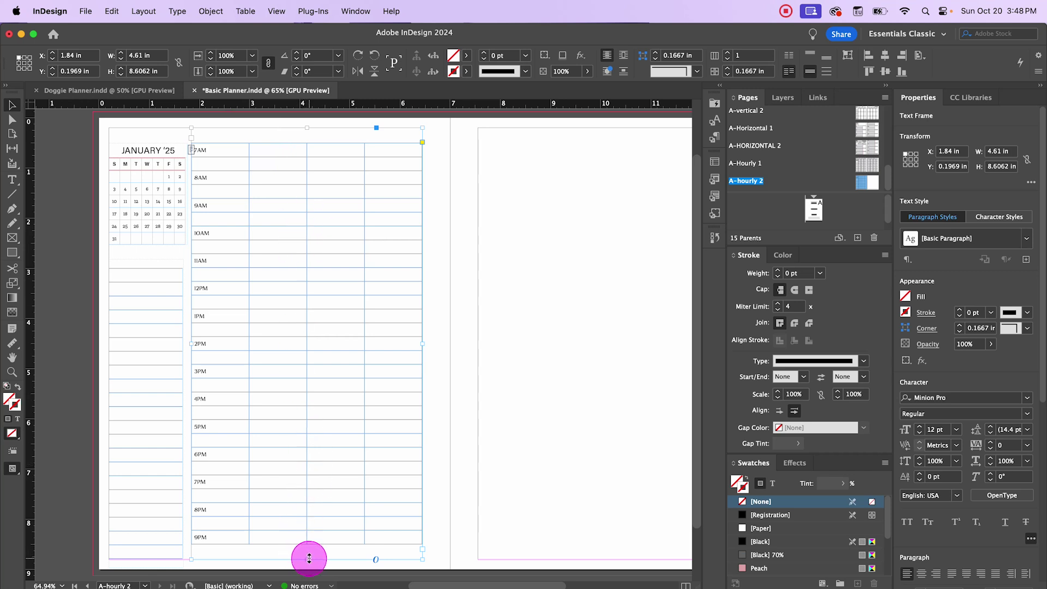
left_click_drag(309, 558, 306, 549)
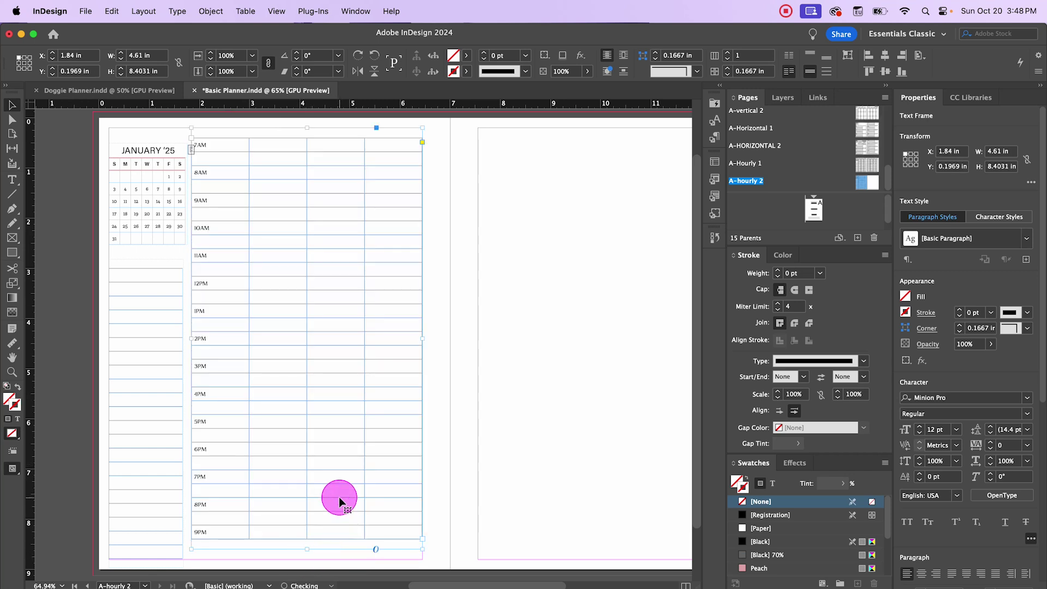
key("Down")
key("Down")
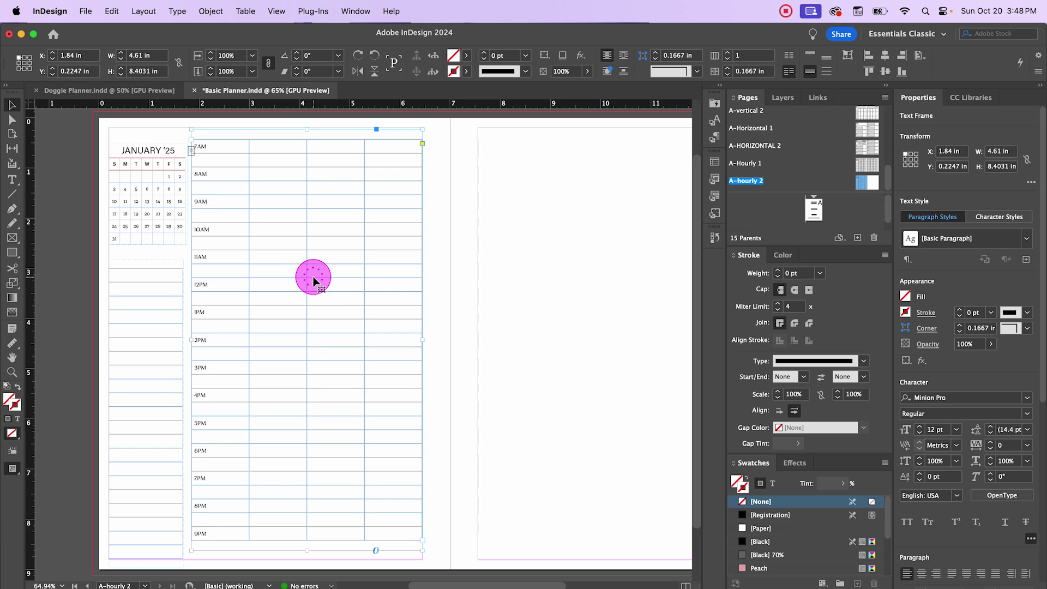
left_click_drag(314, 281, 314, 294)
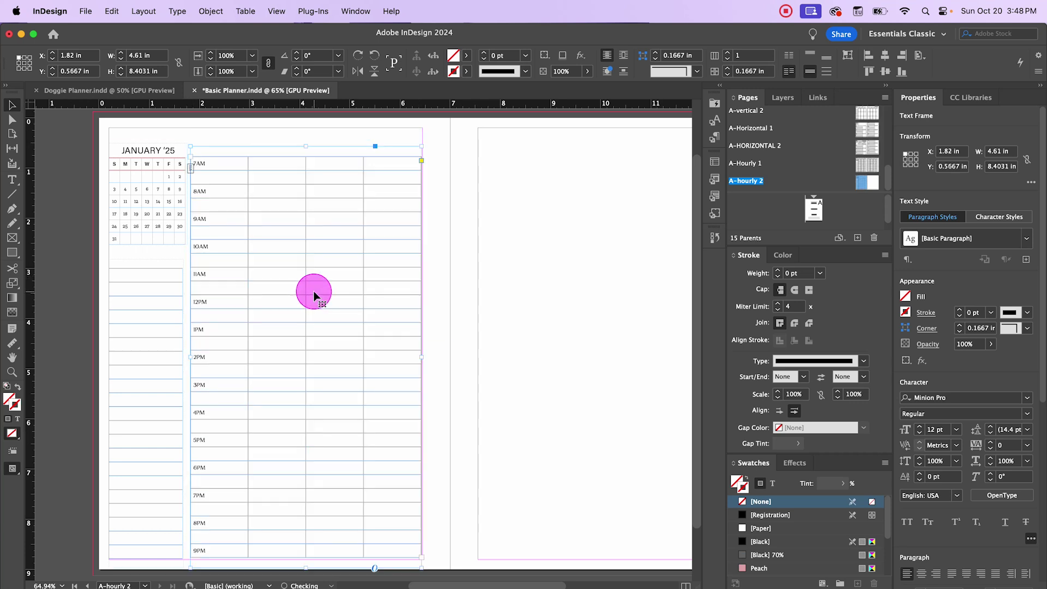
key("Right")
key("Down")
key("Down")
key("Down")
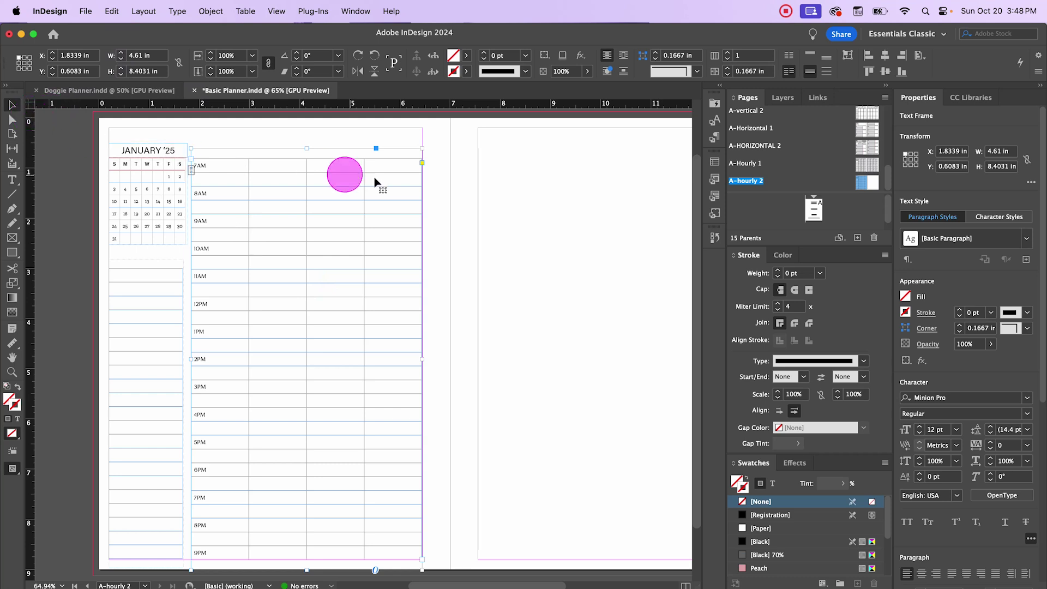
left_click(439, 179)
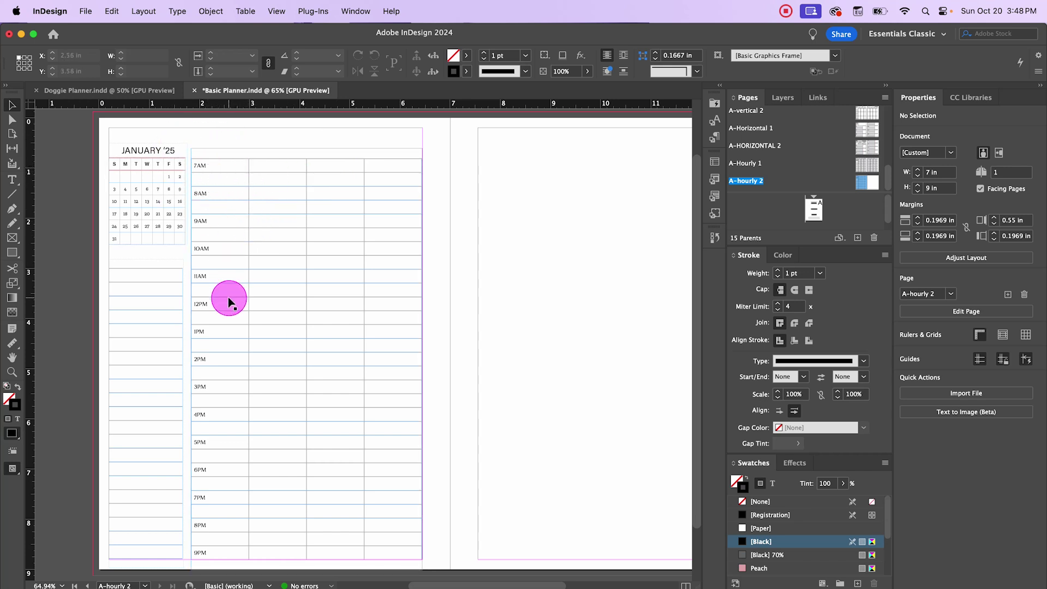
Narrow the hour column to just fit its labels, widening the adjacent column so the table keeps its overall width
double_click(250, 182)
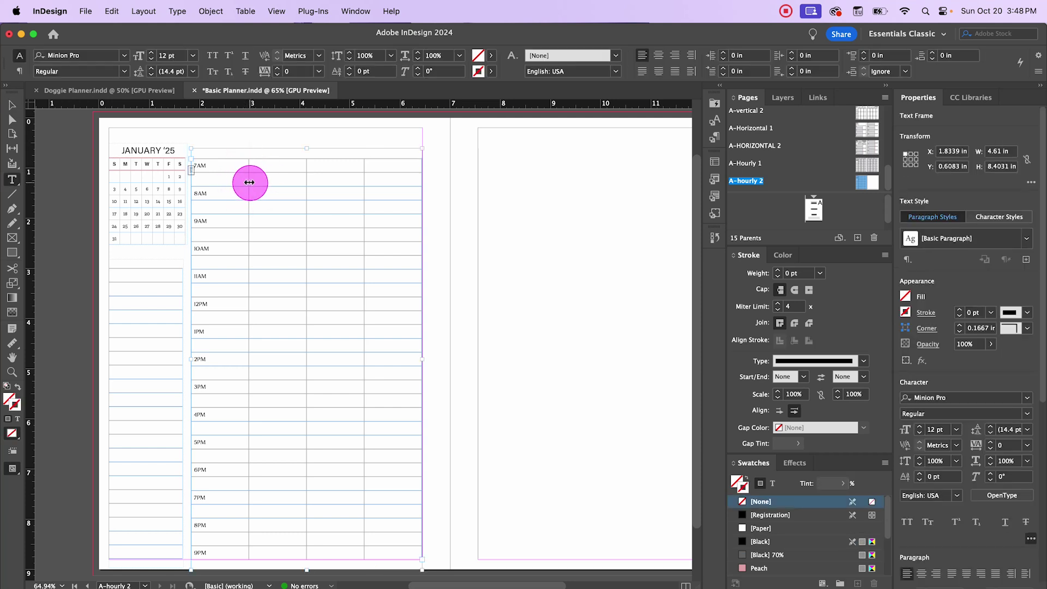
left_click_drag(249, 183, 212, 192)
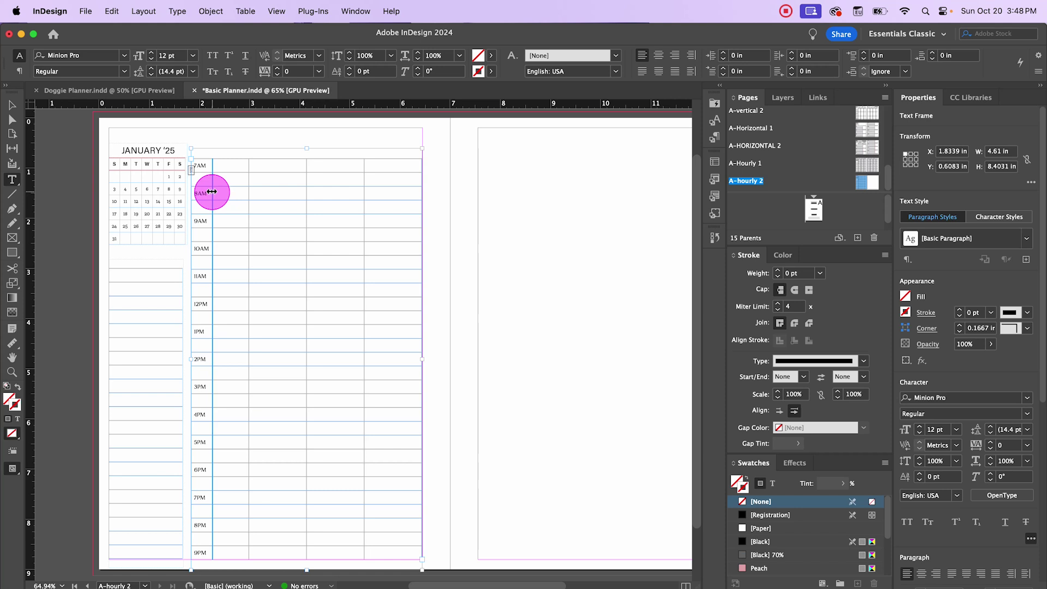
left_click_drag(212, 192, 212, 192)
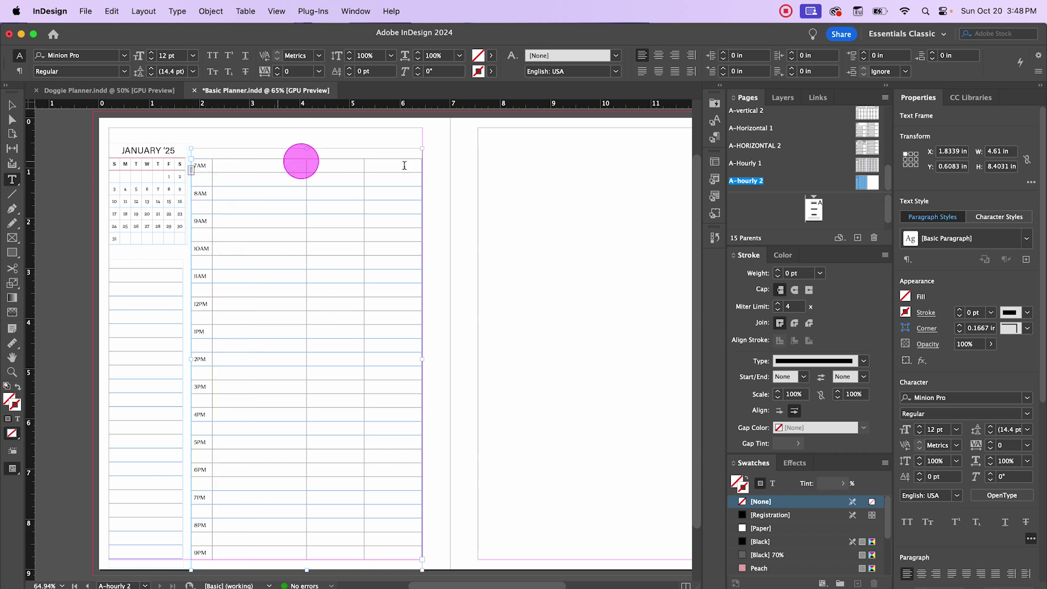
left_click(14, 105)
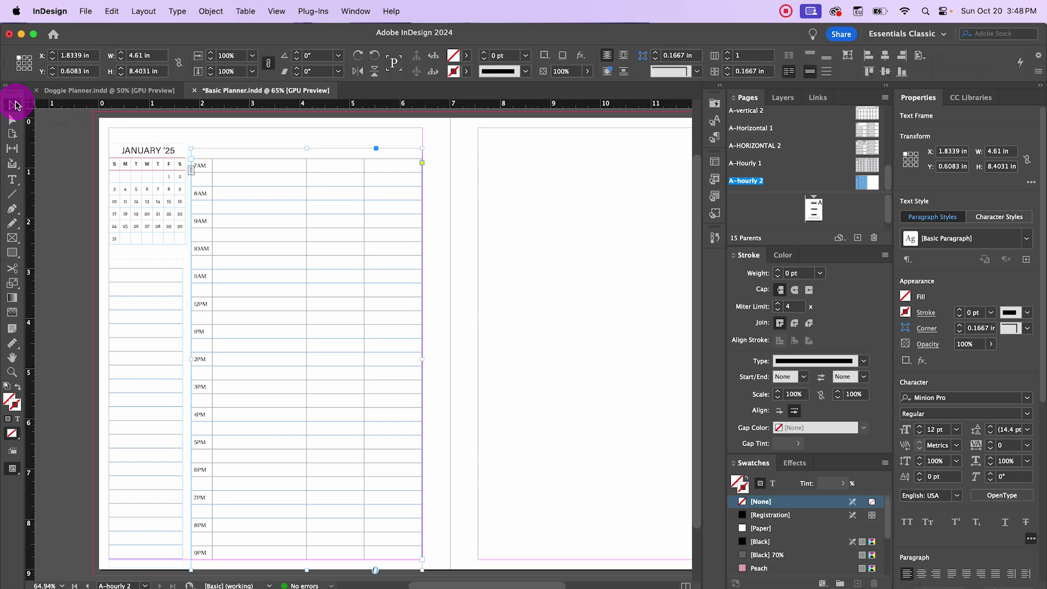
left_click(436, 205)
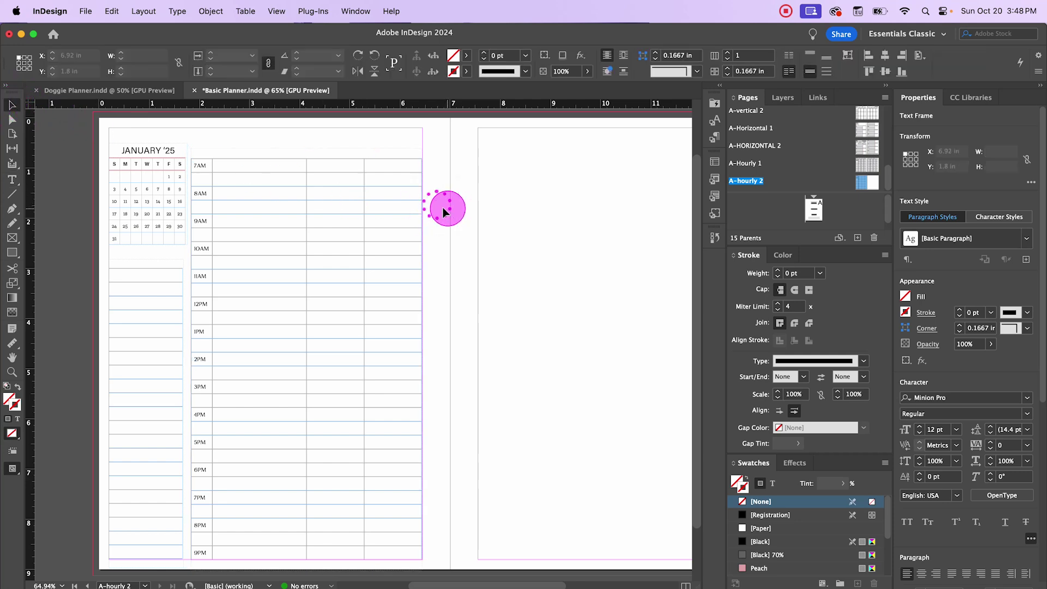
Distribute the three columns beside the hour labels evenly across the table
left_click(269, 162)
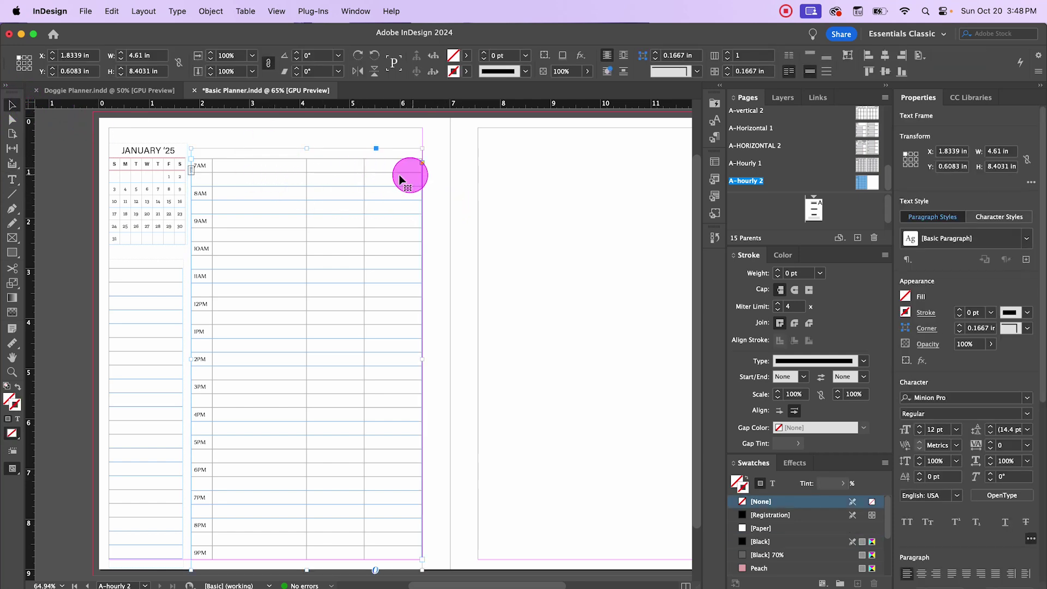
double_click(256, 162)
left_click(259, 155)
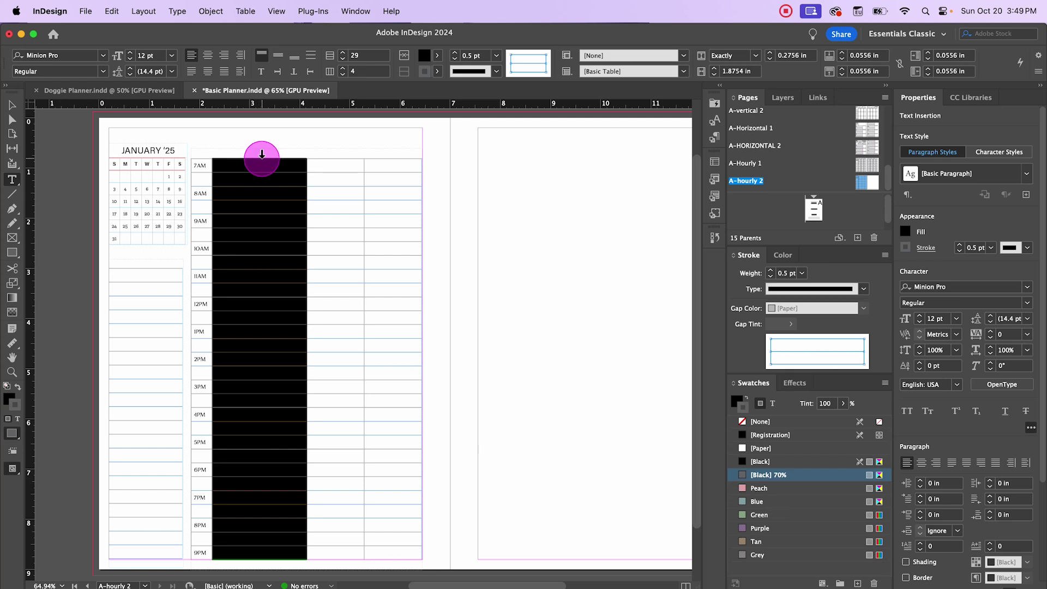
left_click_drag(273, 155, 376, 160)
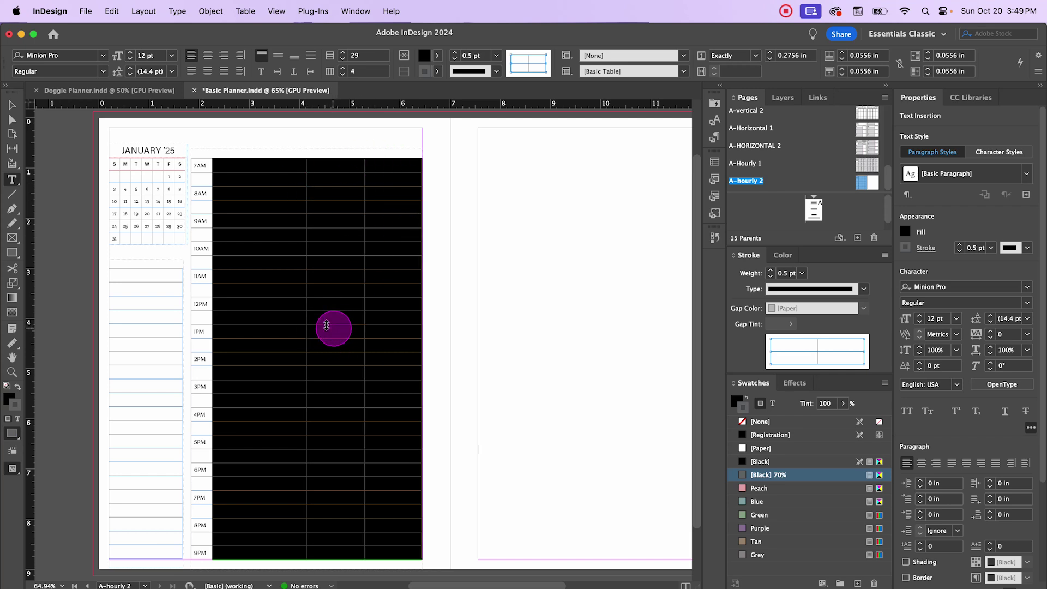
right_click(304, 219)
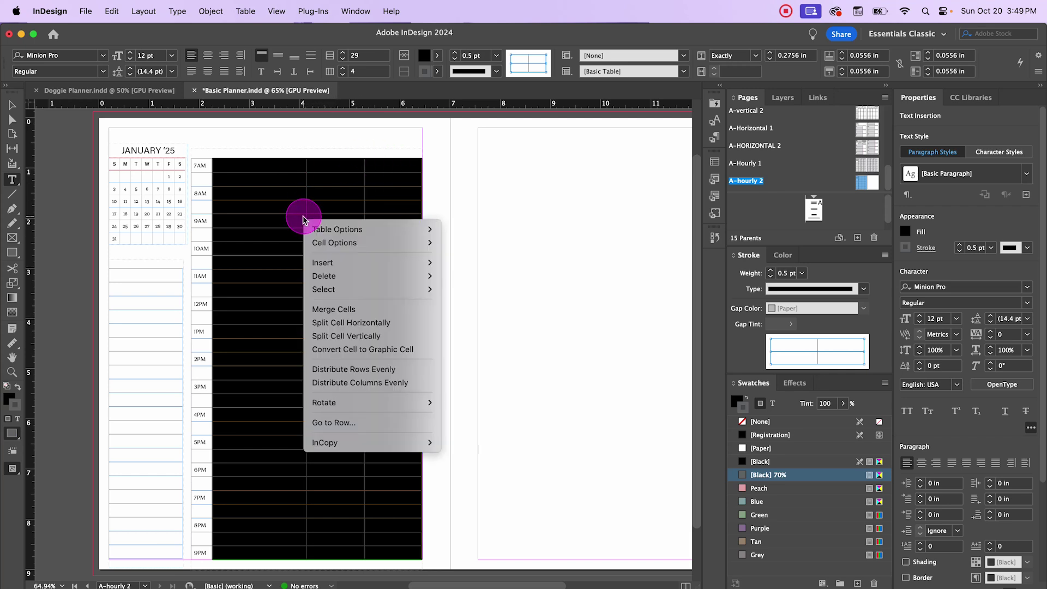
left_click(423, 385)
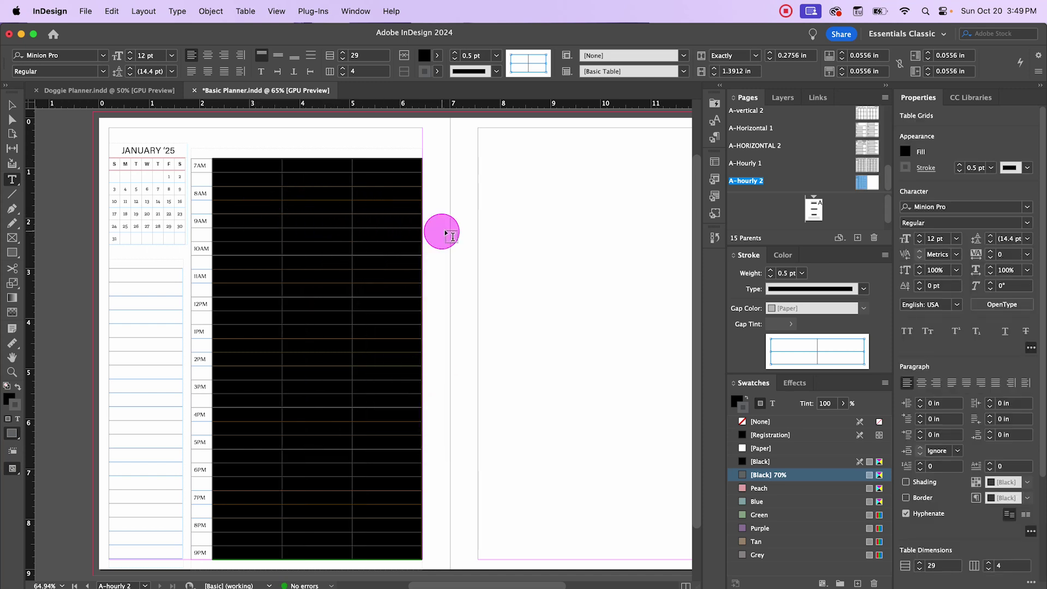
left_click(12, 105)
left_click(221, 141)
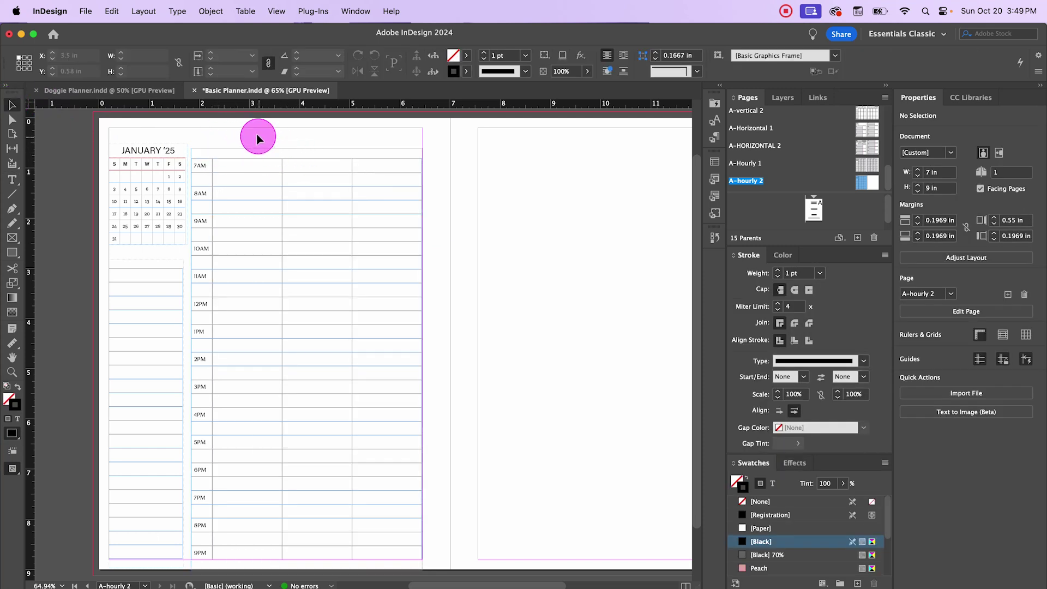
Add a text frame above the hourly table's first day column, spanning its width, containing "1 Monday"
left_click(12, 180)
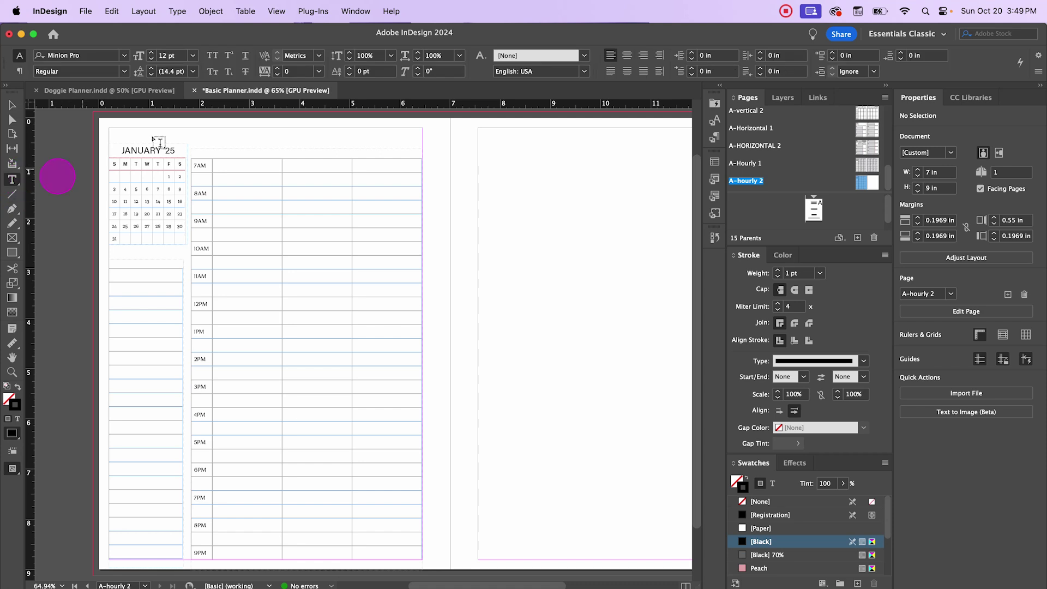
left_click_drag(214, 142, 282, 159)
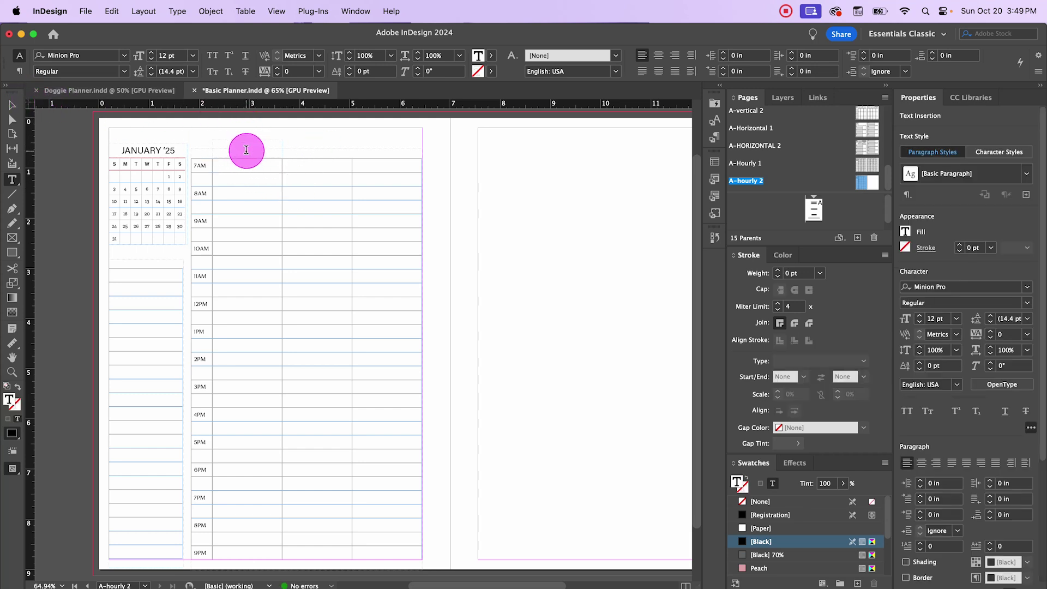
type("1 Monday")
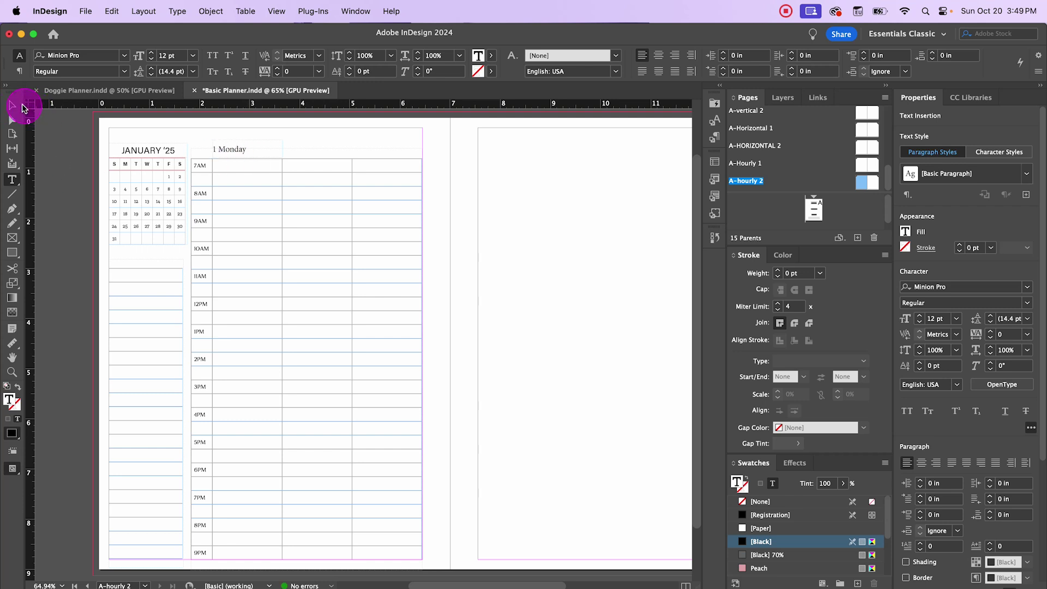
Apply the Weekly Layout Days paragraph style to the "1 Monday" heading and check the page in preview mode
left_click_drag(252, 148, 210, 149)
key("super+F11")
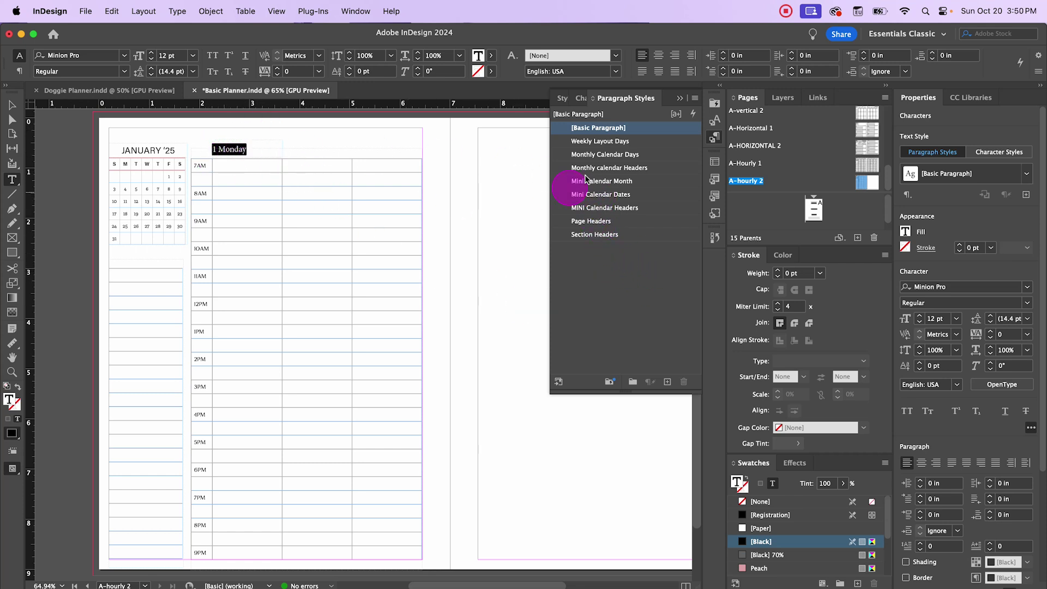
left_click(616, 128)
left_click(616, 141)
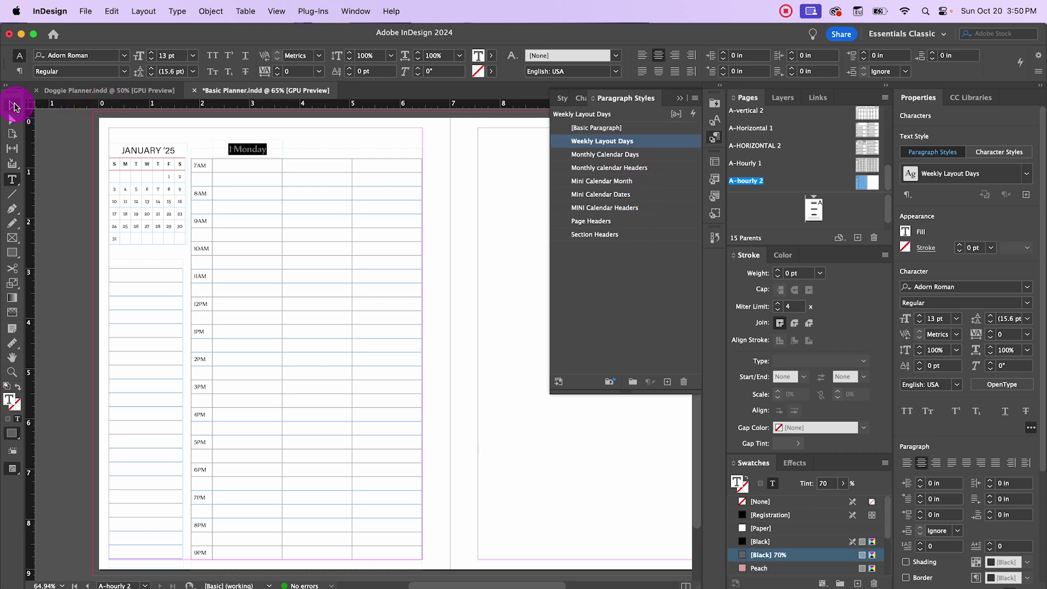
left_click(12, 105)
left_click(90, 205)
key("w")
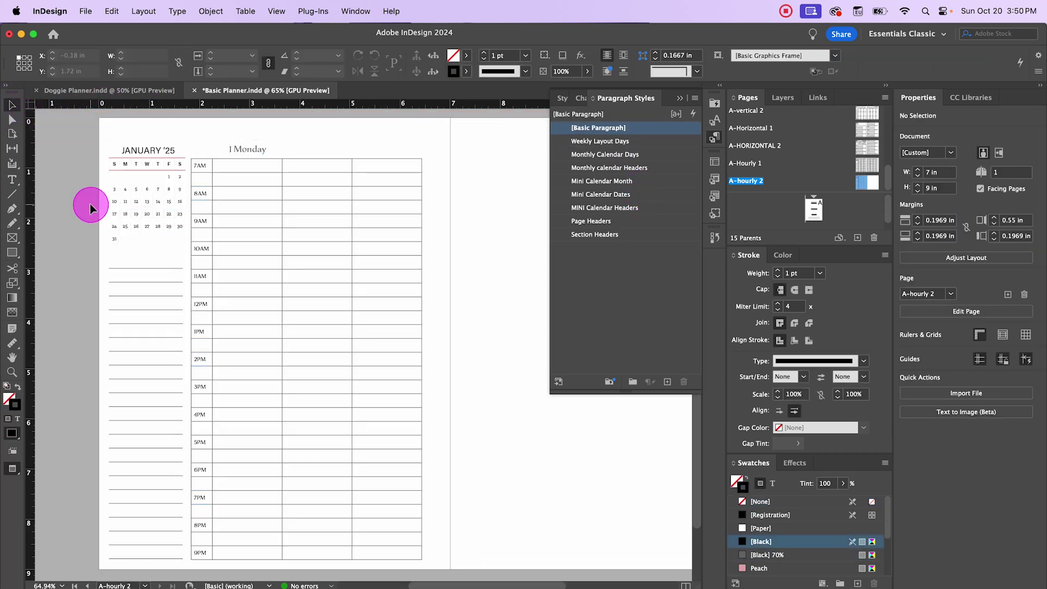
key("w")
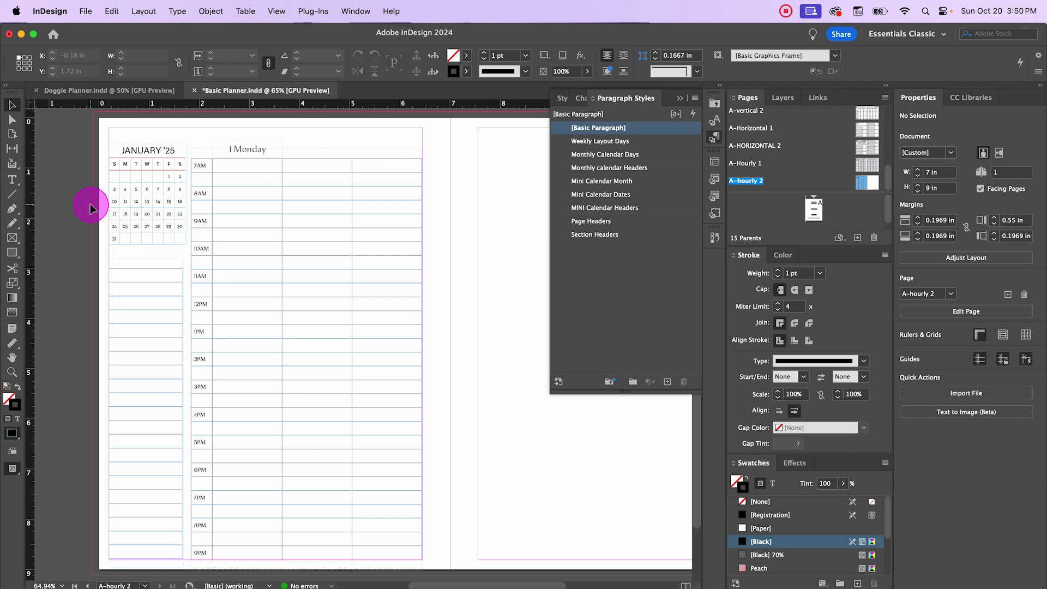
Duplicate the Monday heading above the second and third day columns and retitle the copies "1 Tuesday" and "1 Wednesday"
left_click(250, 152)
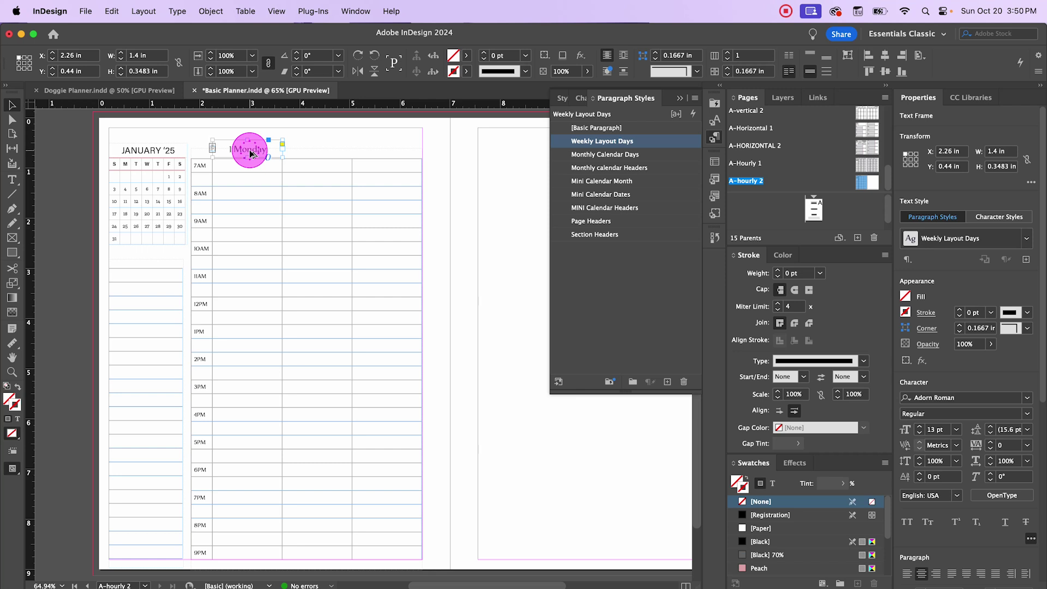
left_click_drag(251, 154, 303, 152)
double_click(328, 150)
type("Monday")
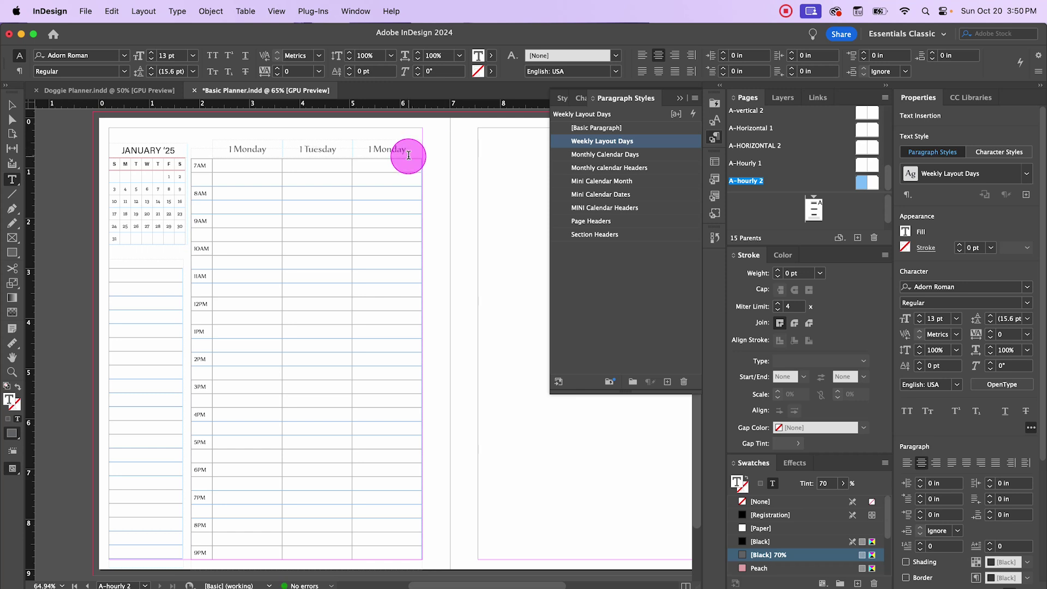
left_click_drag(407, 150, 374, 150)
type("Wednes")
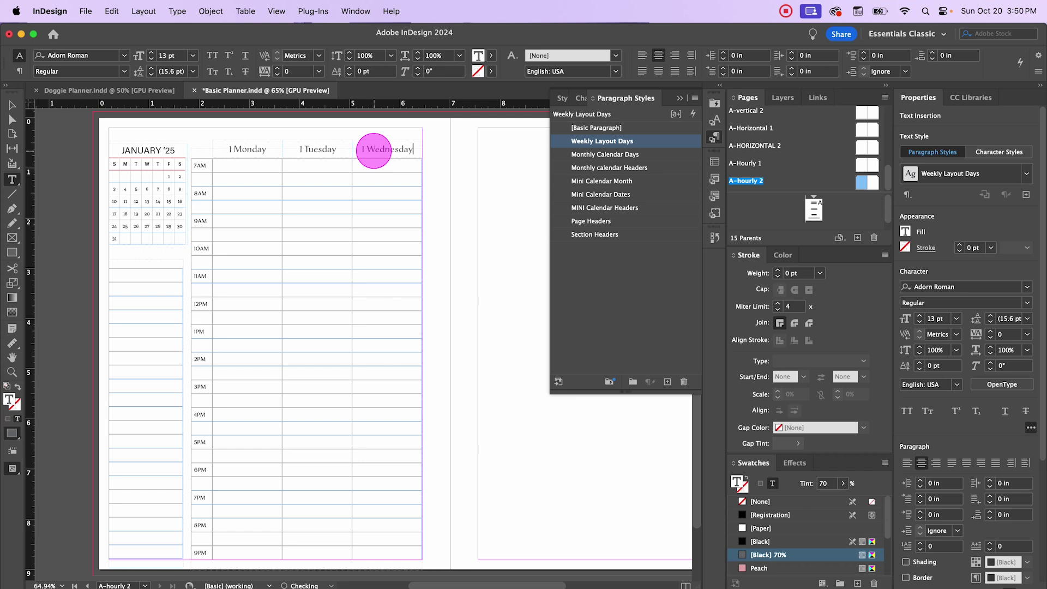
left_click(11, 104)
left_click(431, 289)
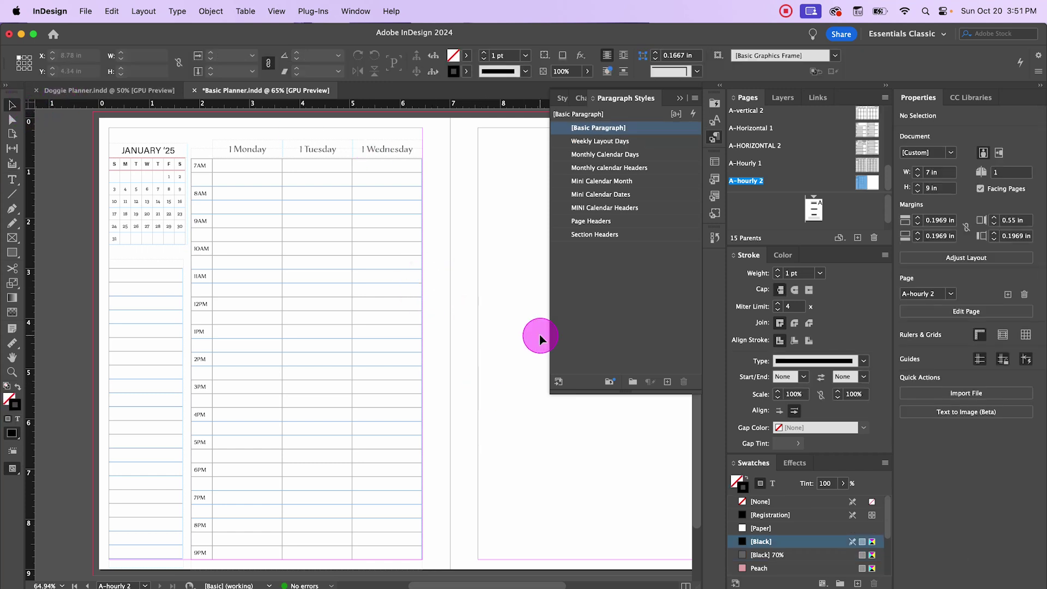
Give the entire hourly table an alternating fill pattern of Every Other Row
double_click(228, 166)
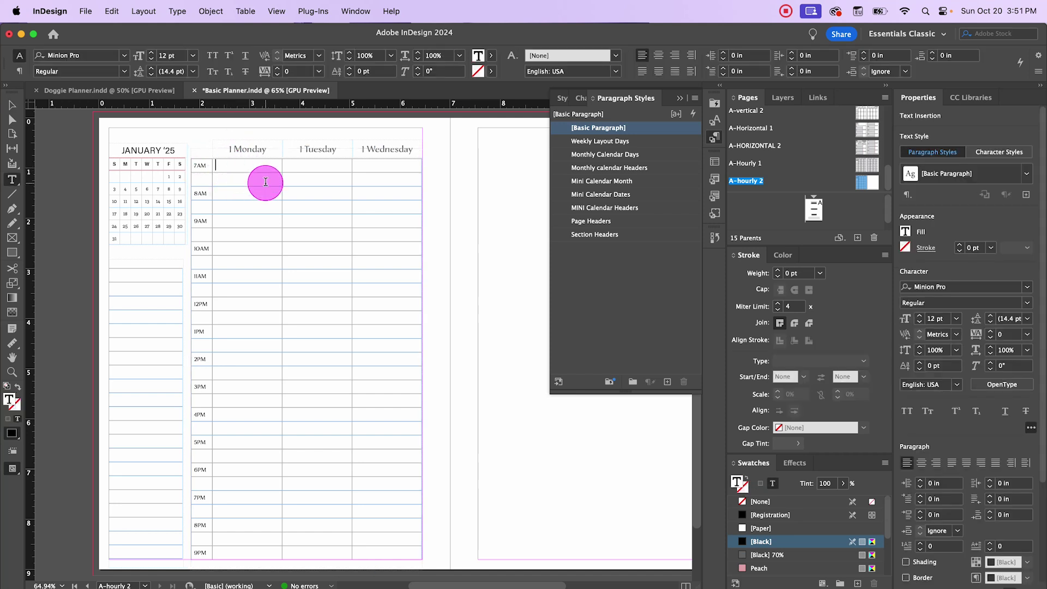
key("ctrl+alt+a")
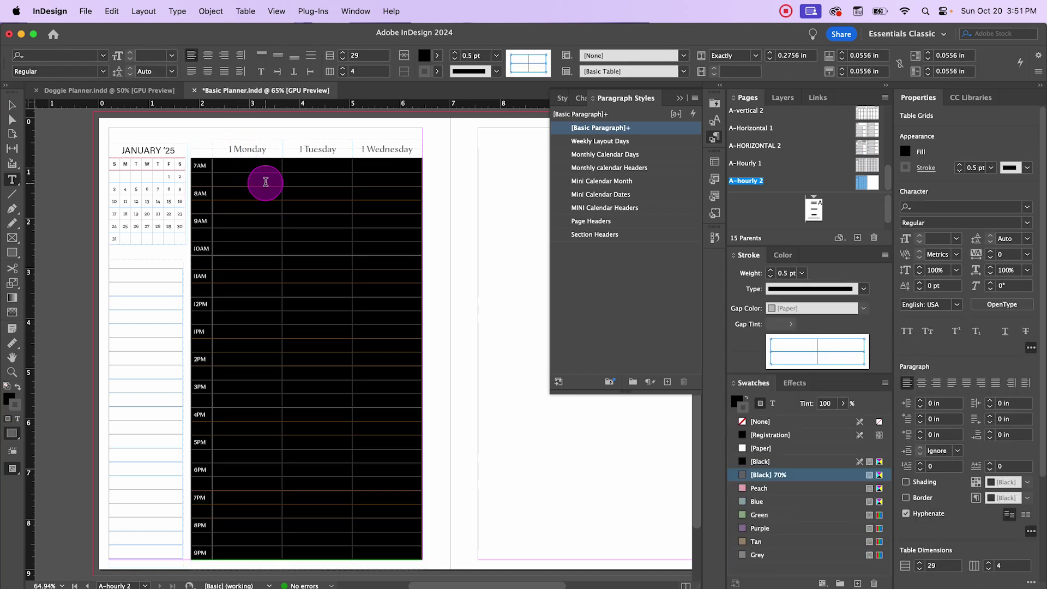
right_click(267, 176)
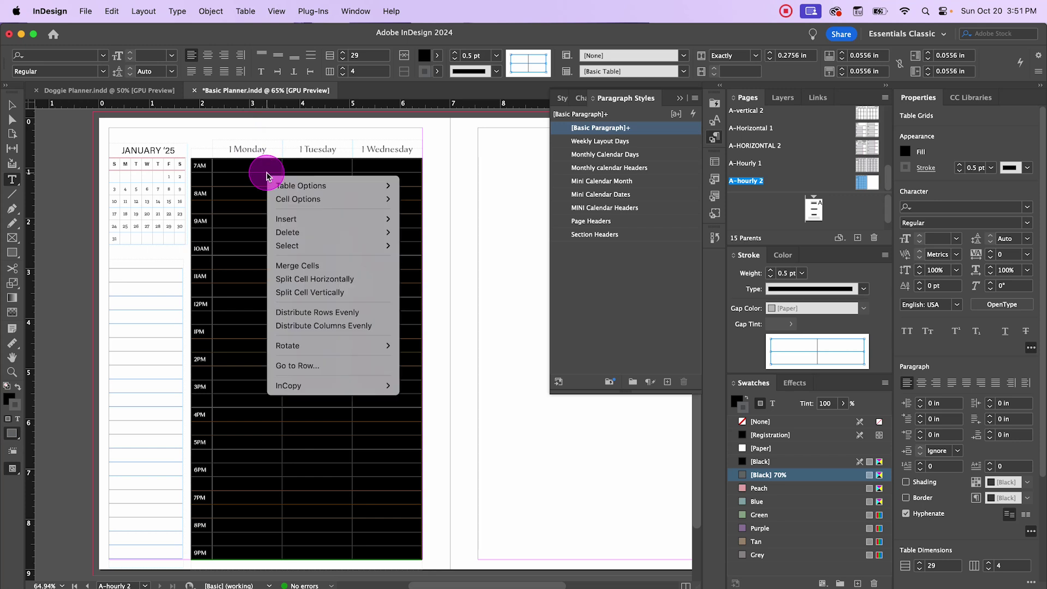
mouse_move(312, 188)
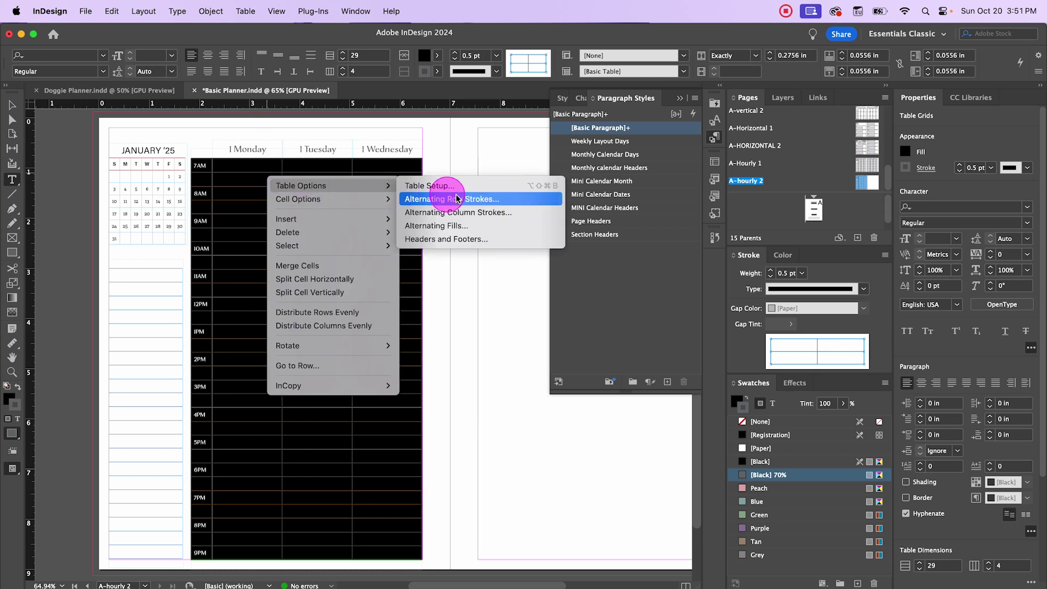
left_click(475, 225)
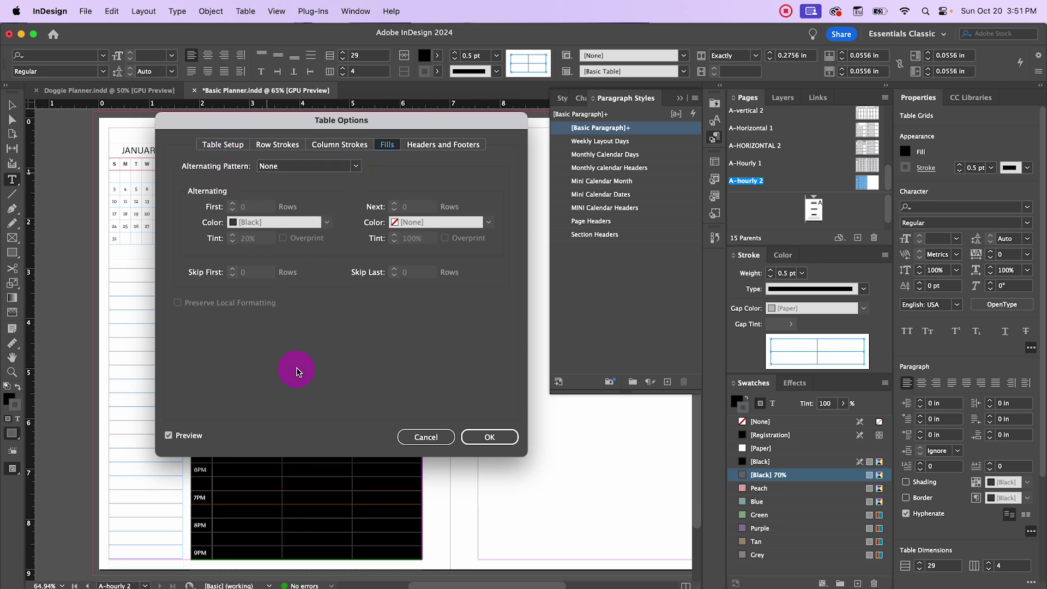
left_click(356, 166)
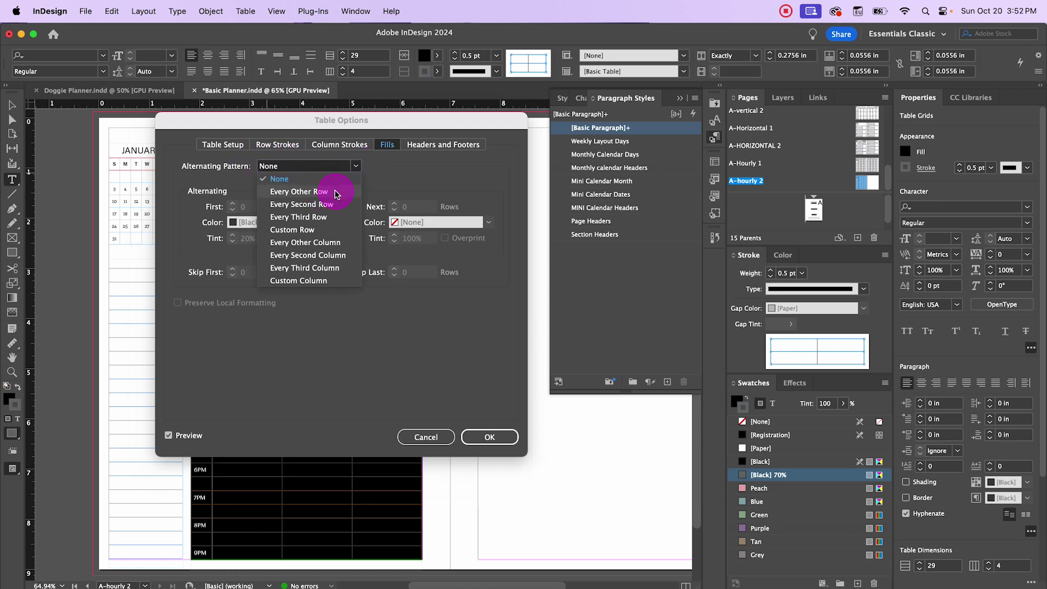
left_click(336, 194)
left_click(359, 173)
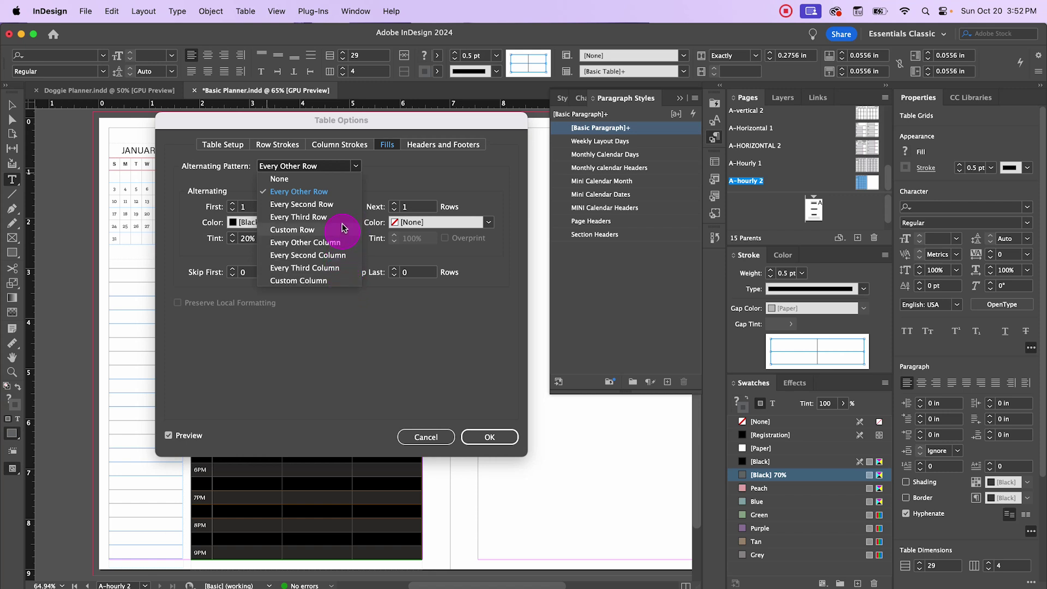
left_click(404, 181)
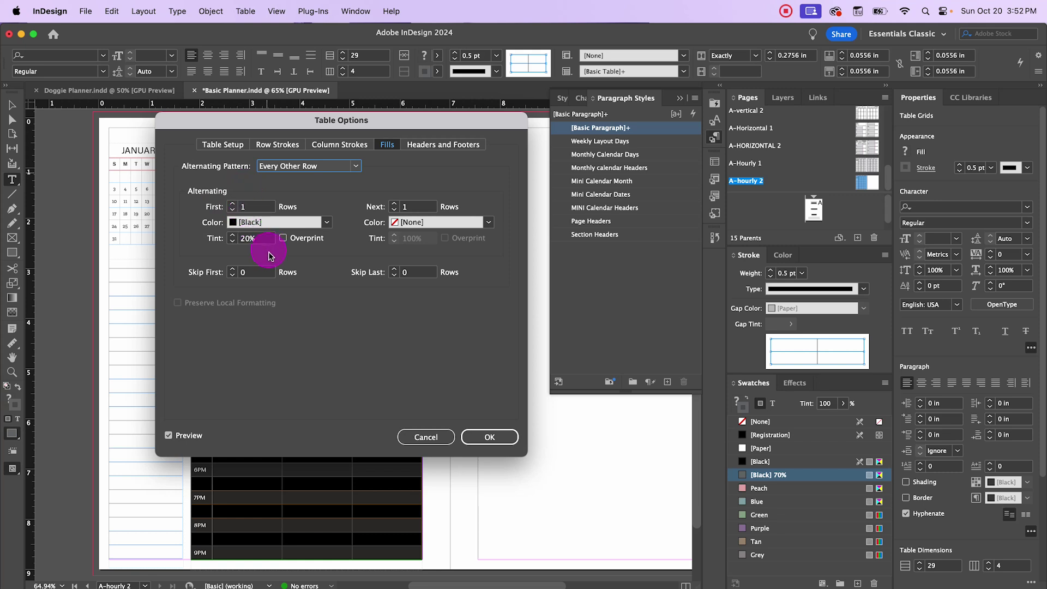
Color the hourly table's alternating rows Peach at 20% tint, apply the table options and check the page in preview mode
left_click(327, 222)
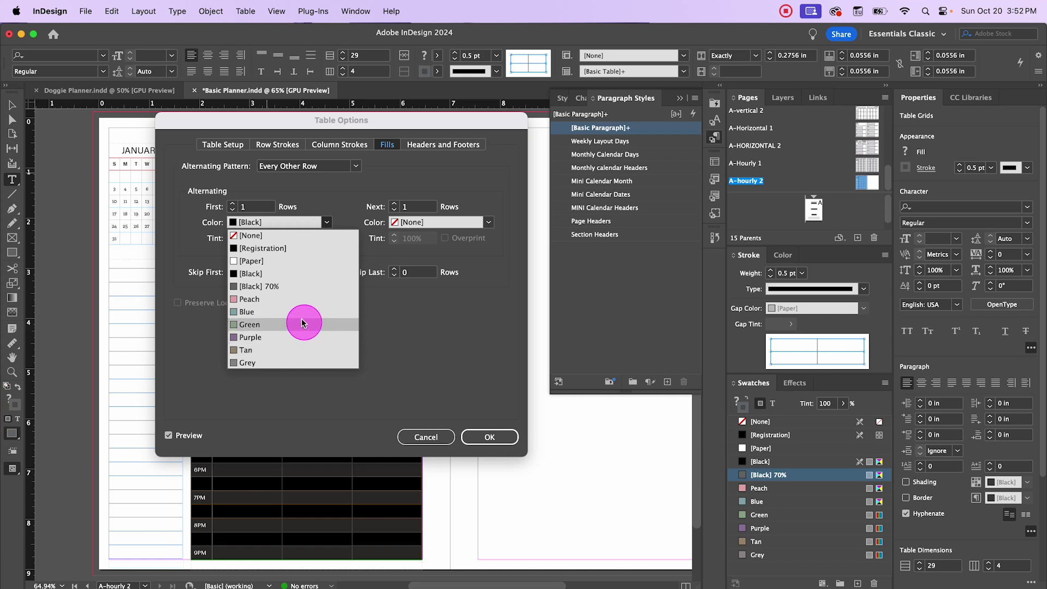
left_click(292, 304)
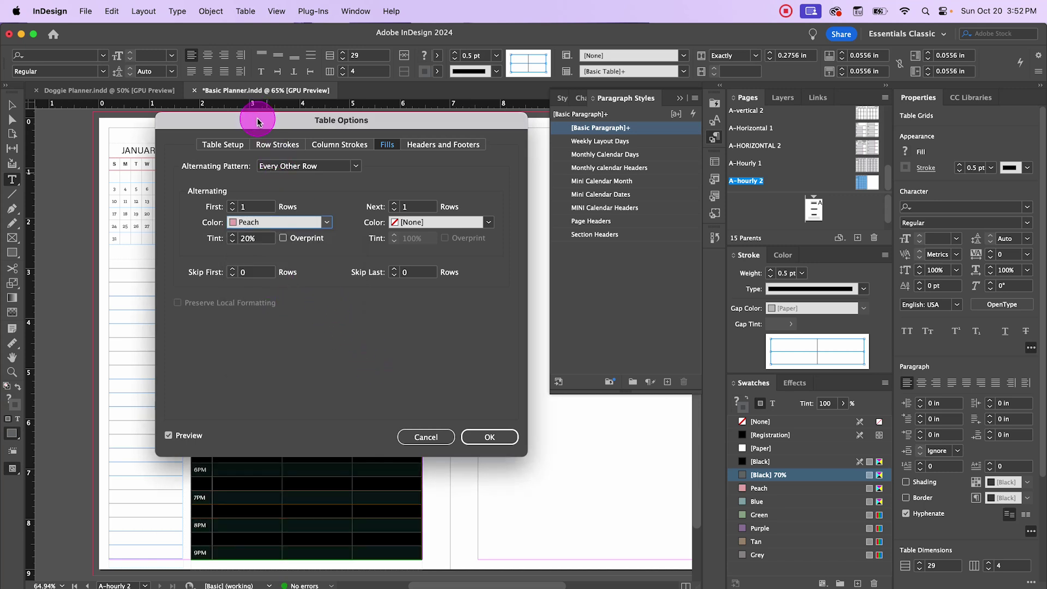
left_click_drag(258, 122, 276, 148)
left_click(266, 272)
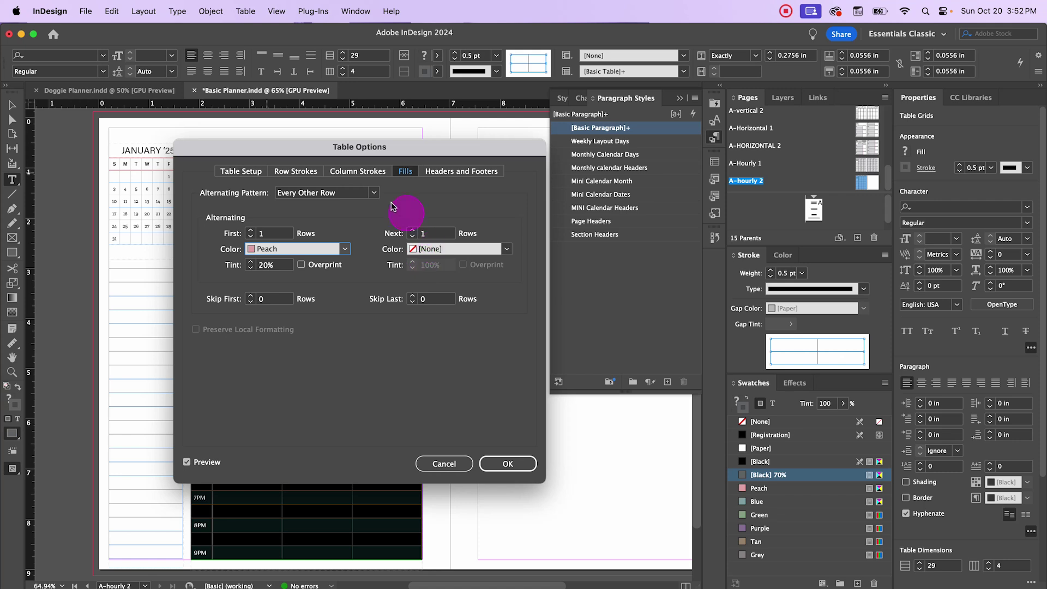
left_click(517, 466)
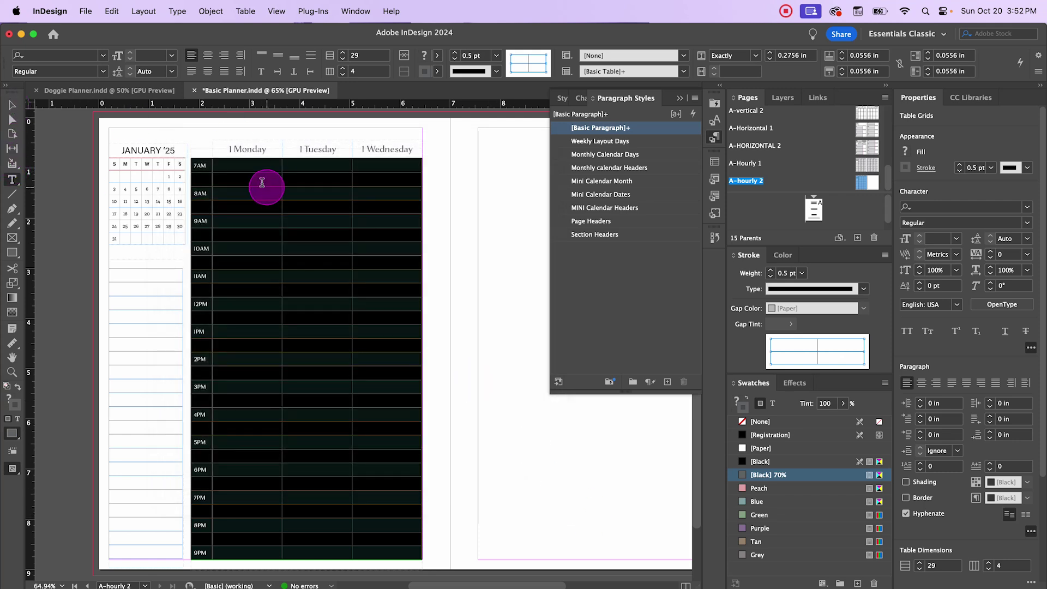
left_click(15, 106)
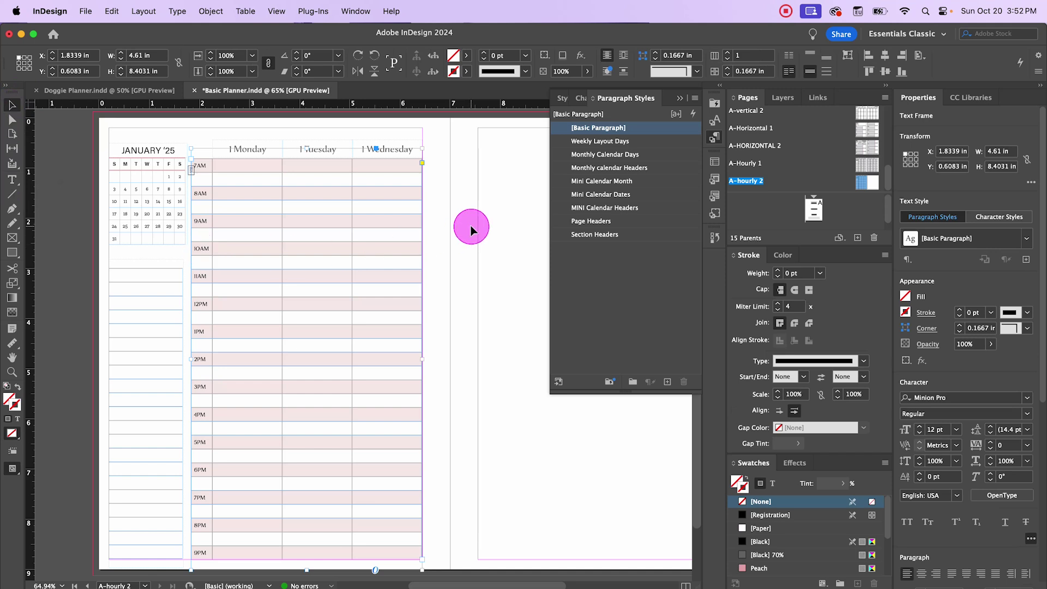
left_click(462, 280)
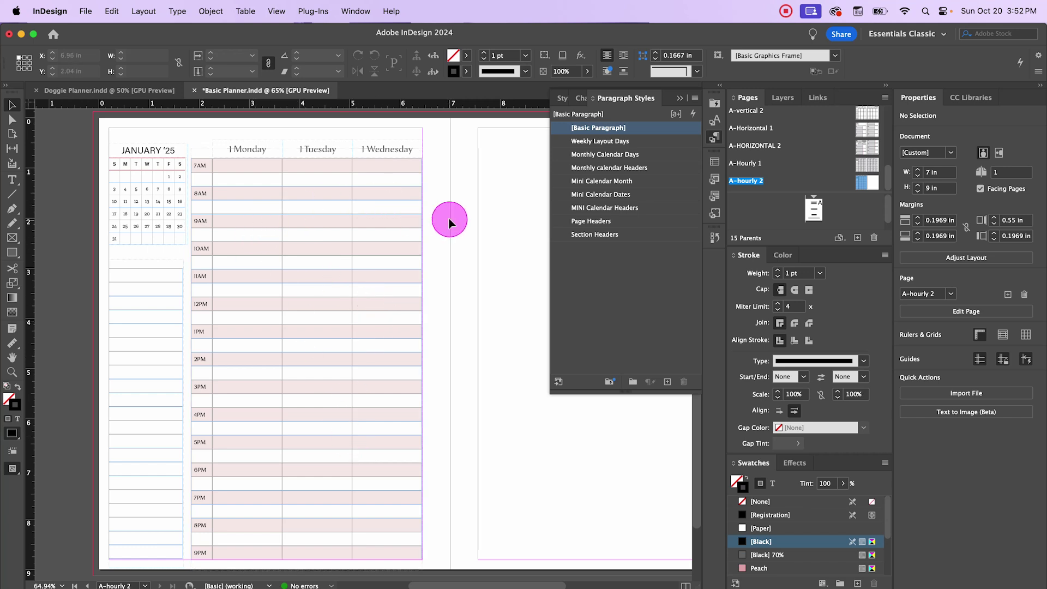
key("w")
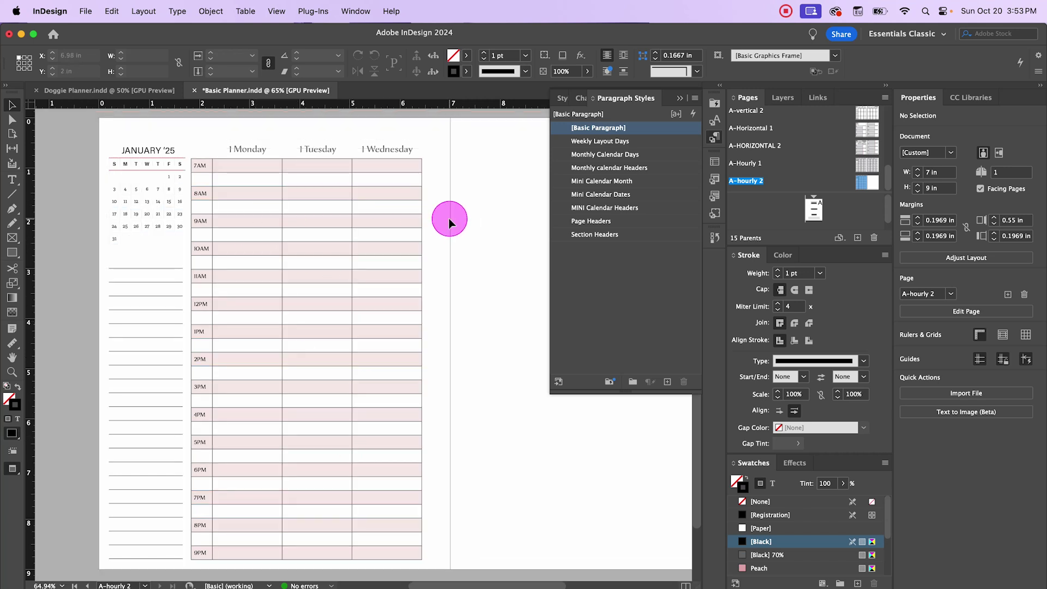
key("w")
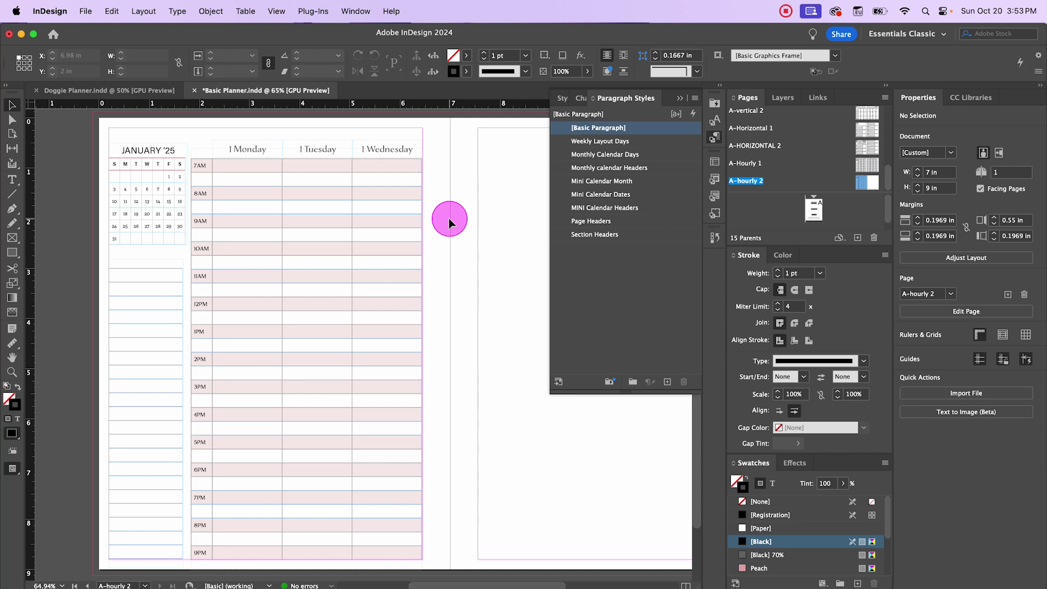
Change only the right edge of the hour-label column to a dotted stroke
scroll(207, 164, "up", 5)
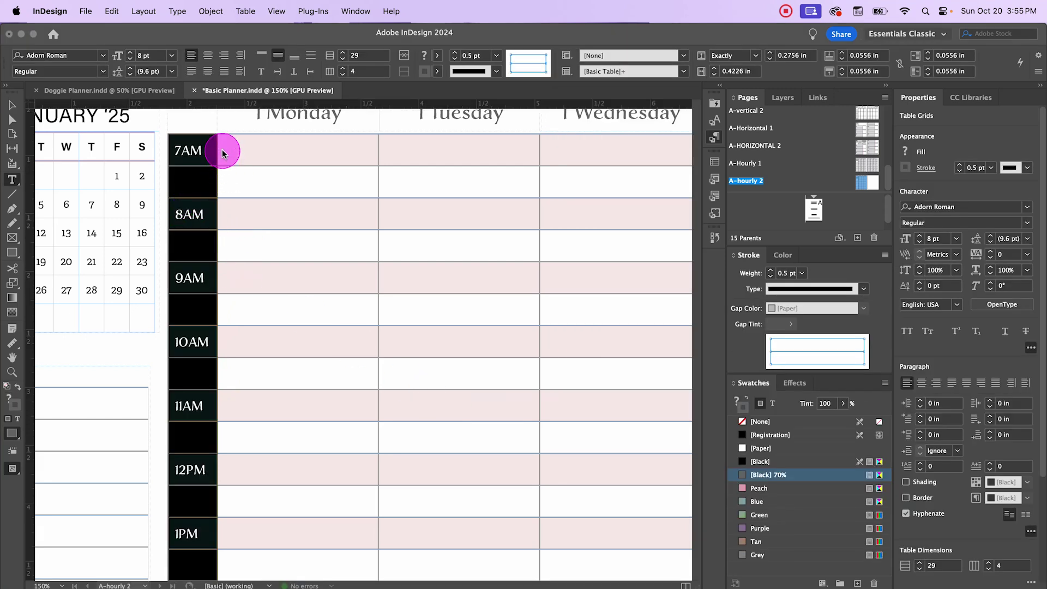
left_click(208, 254)
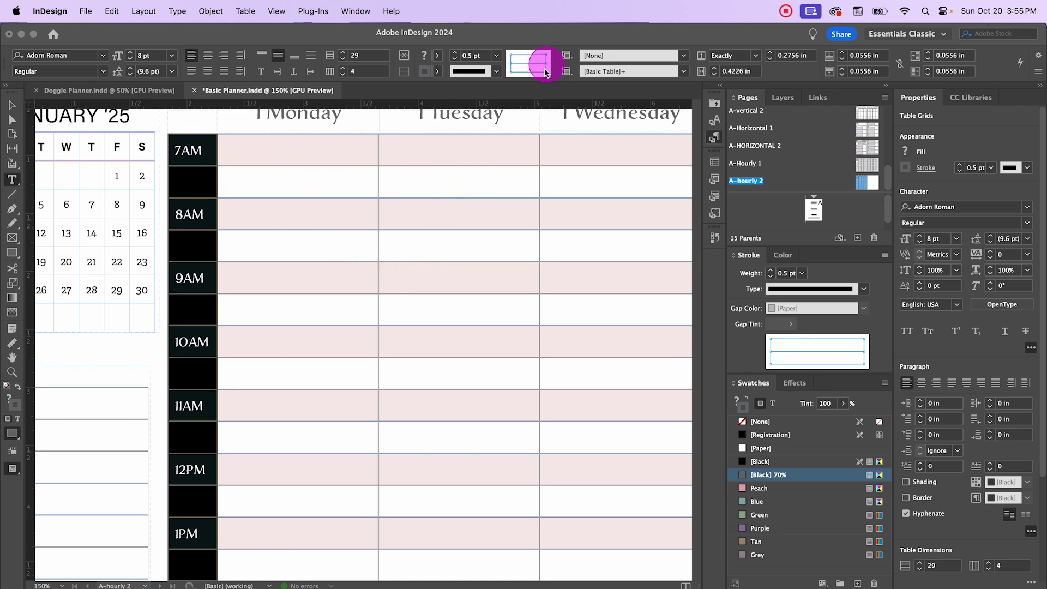
key("super+F11")
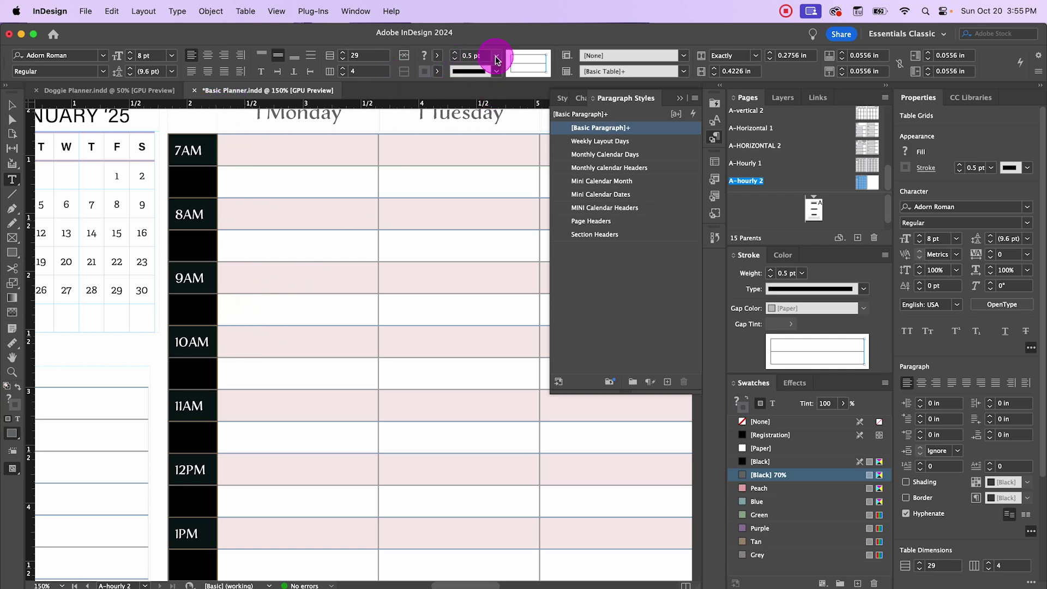
left_click(497, 72)
left_click(494, 267)
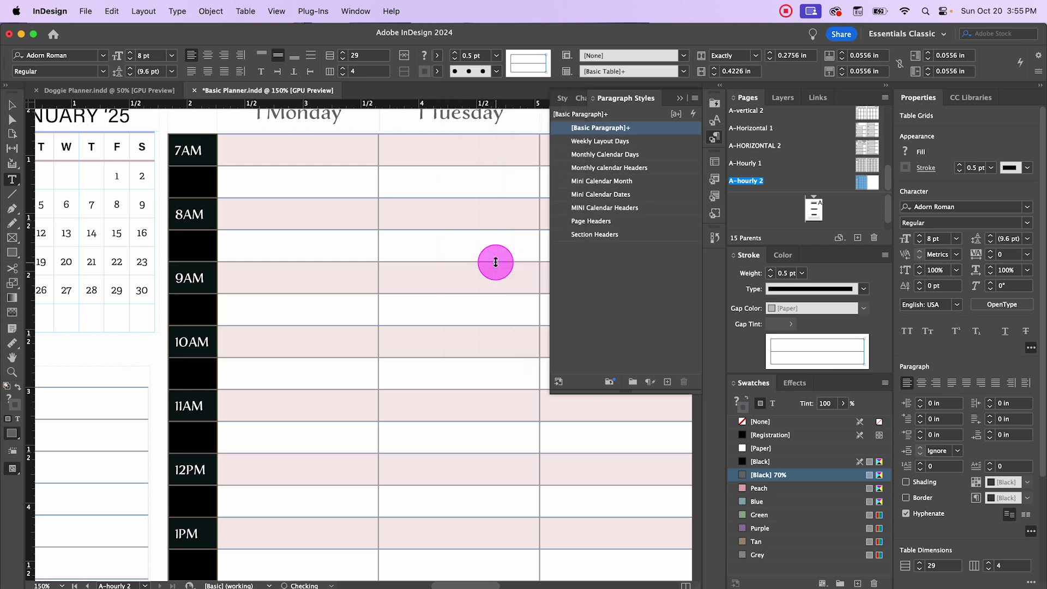
Set the weight of the dotted stroke beside the hour labels to 2 pt
left_click(497, 55)
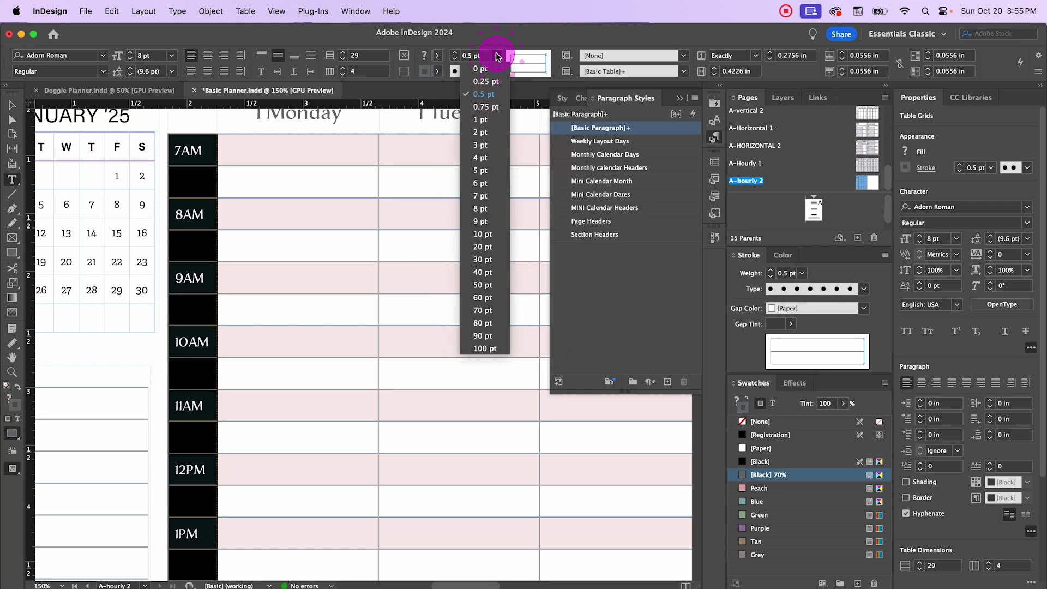
left_click(492, 121)
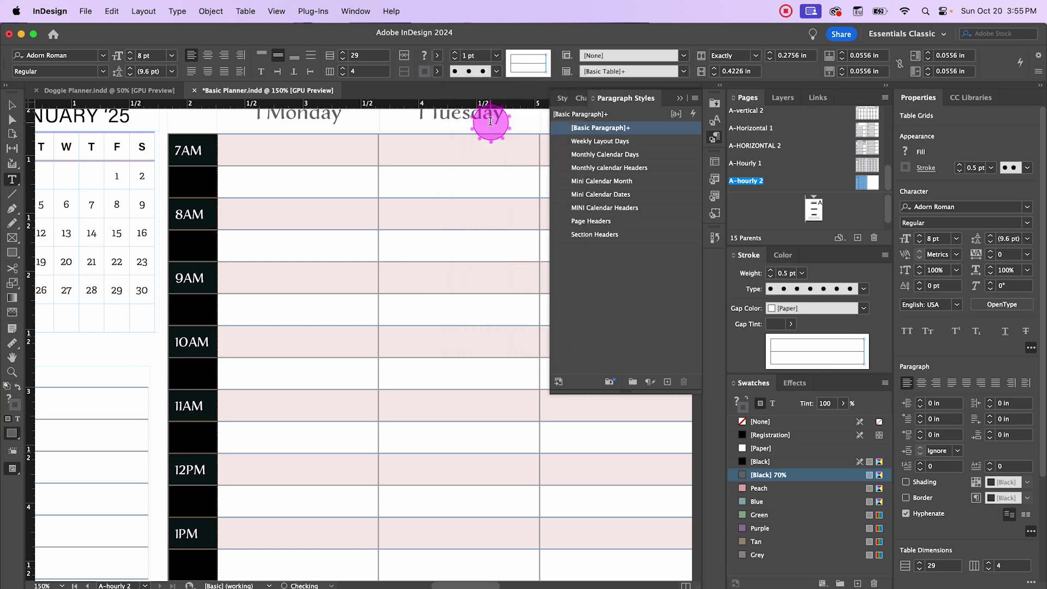
left_click(498, 56)
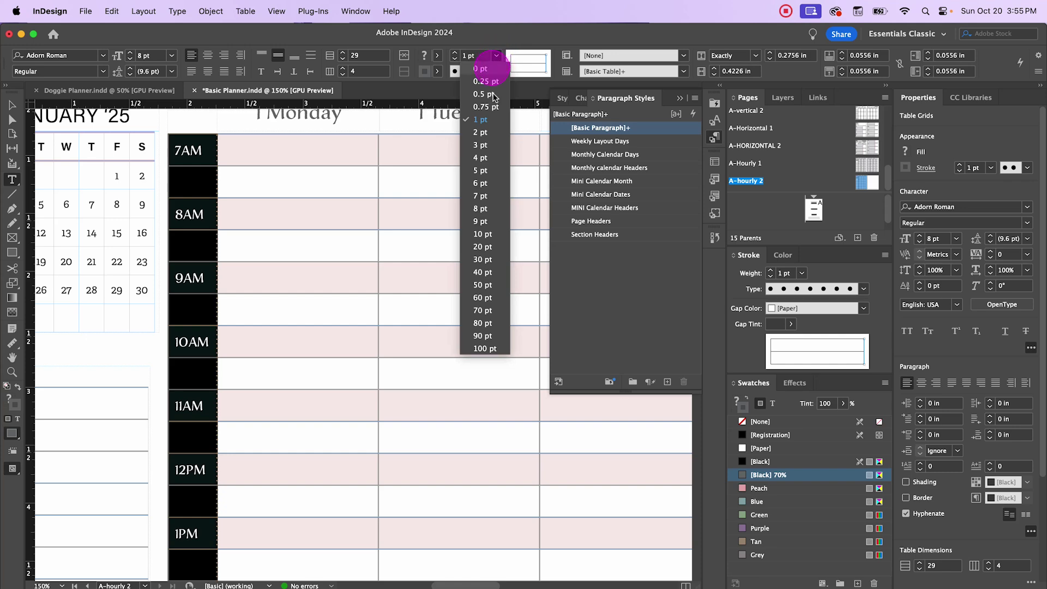
left_click(489, 132)
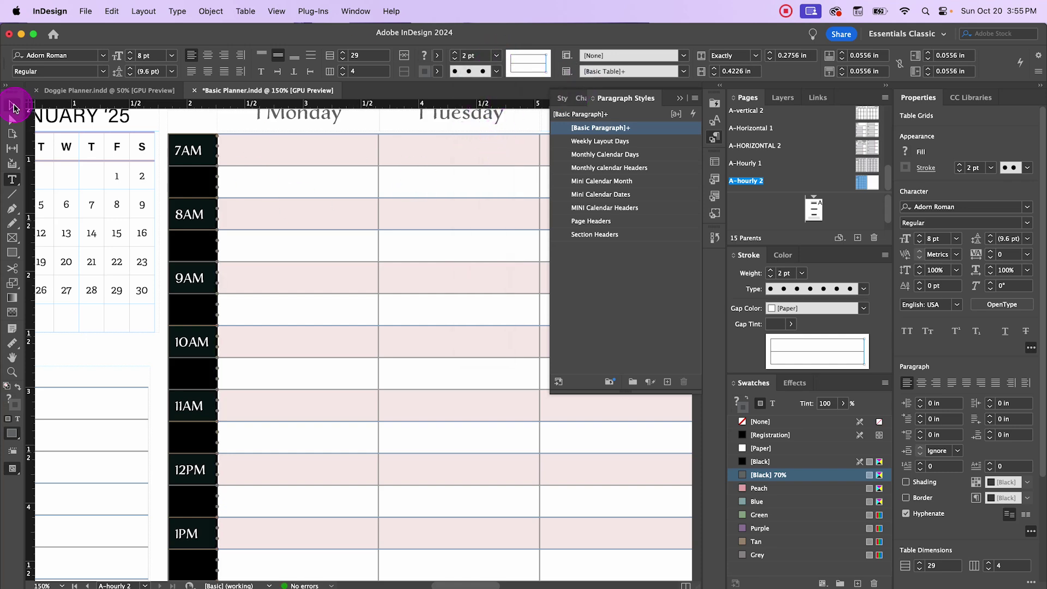
Examine the dotted stroke beside the hour labels up close, focusing on the spaces around its dots on the peach rows
left_click(8, 104)
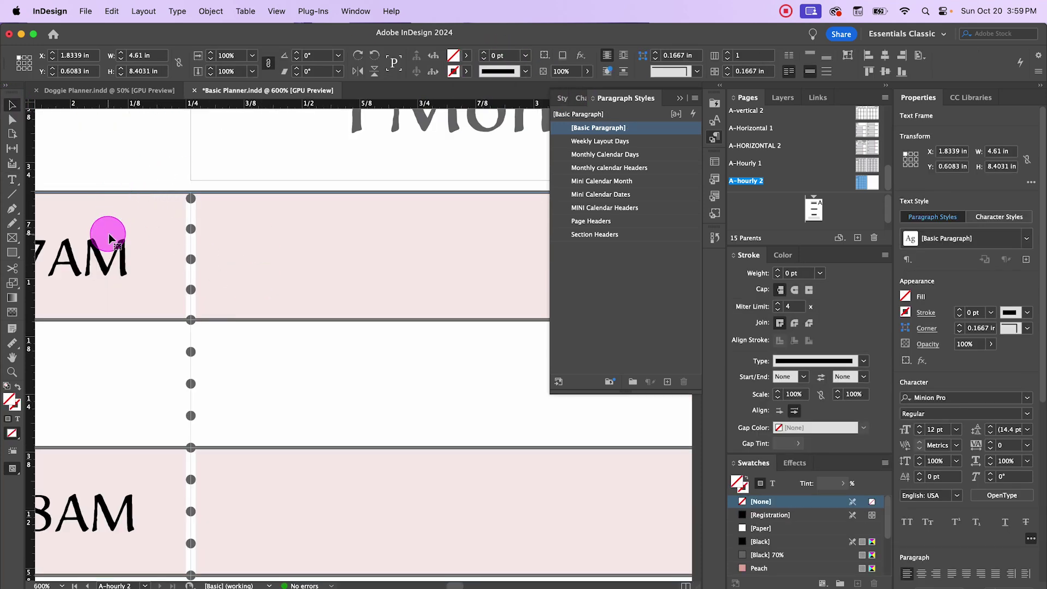
left_click_drag(193, 211, 195, 306)
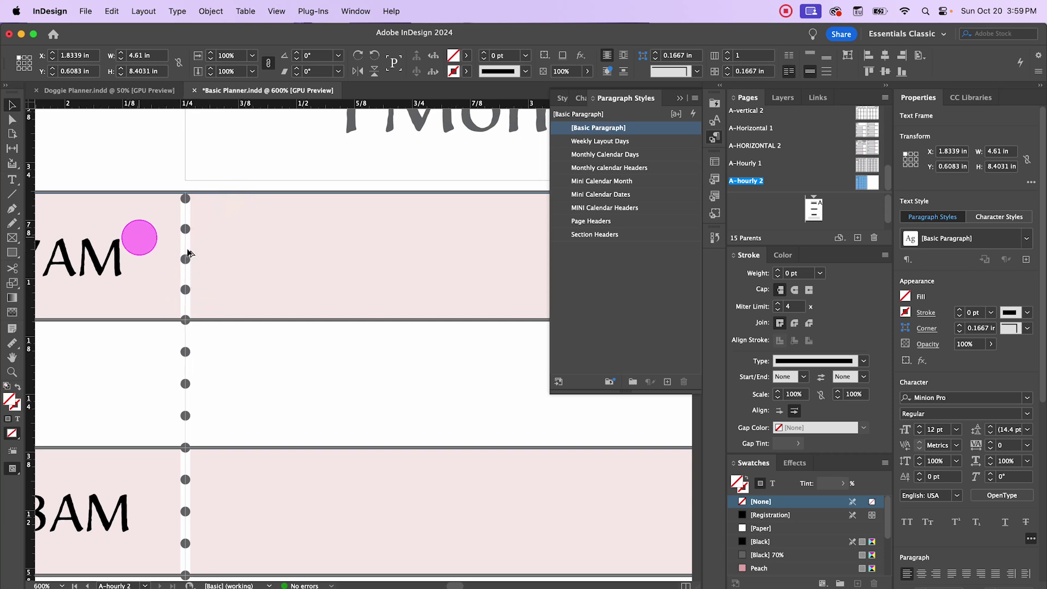
left_click(89, 189)
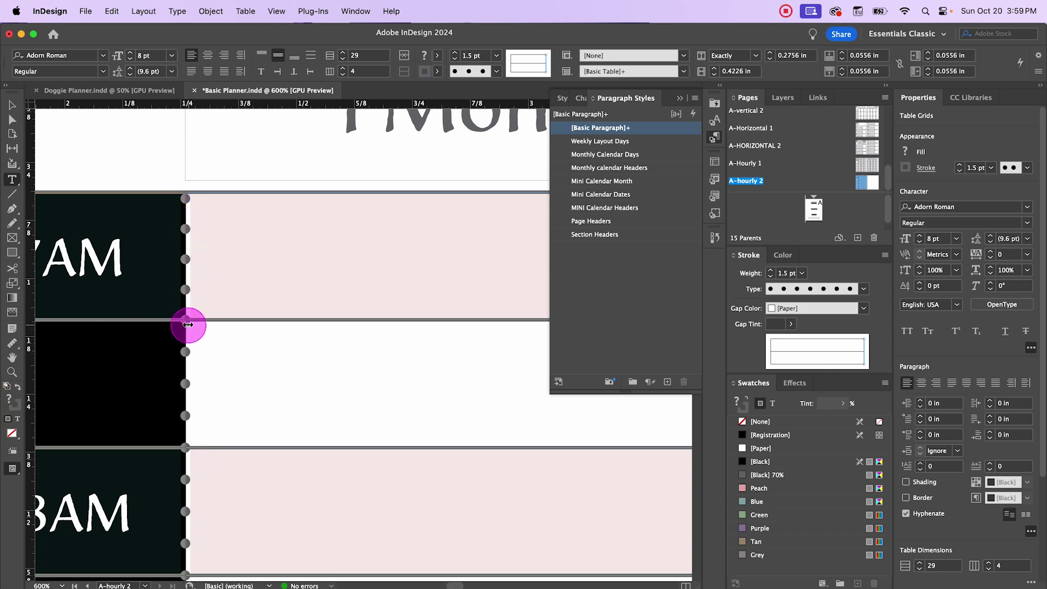
scroll(186, 442, "down", 3)
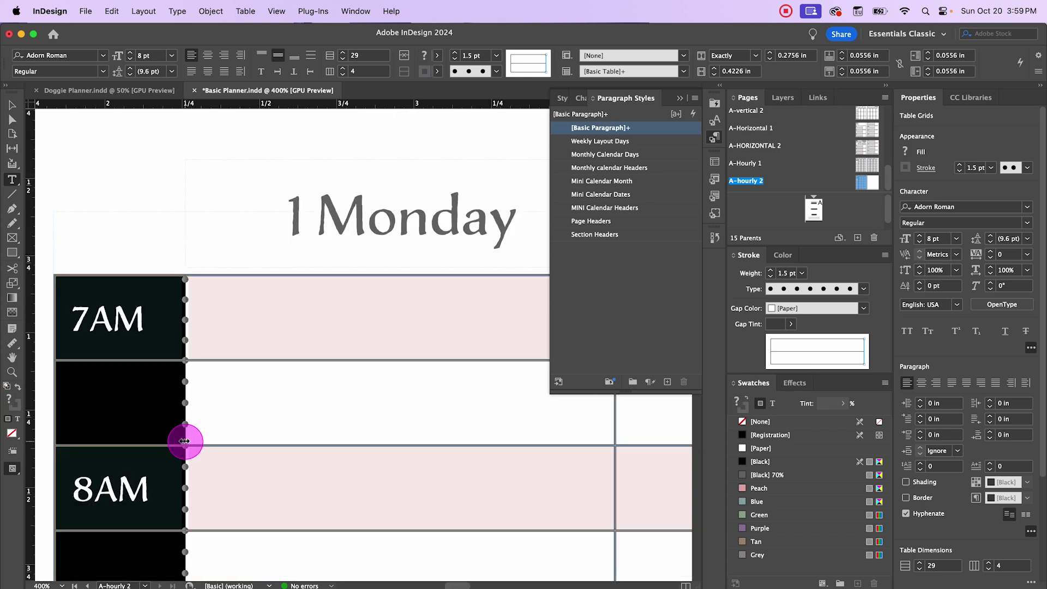
left_click(150, 243)
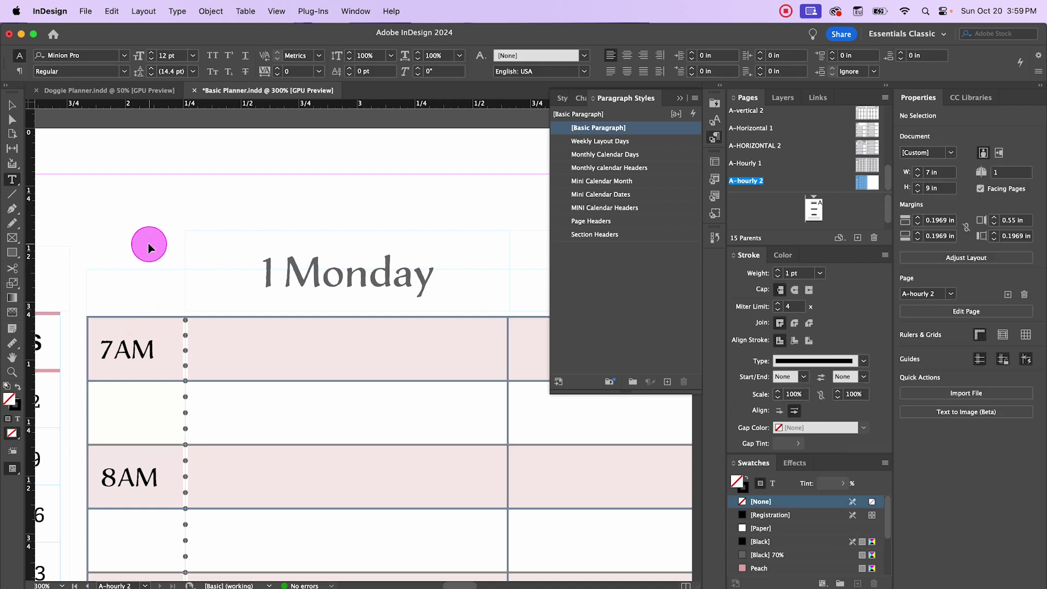
left_click_drag(150, 243, 170, 140)
left_click(127, 257)
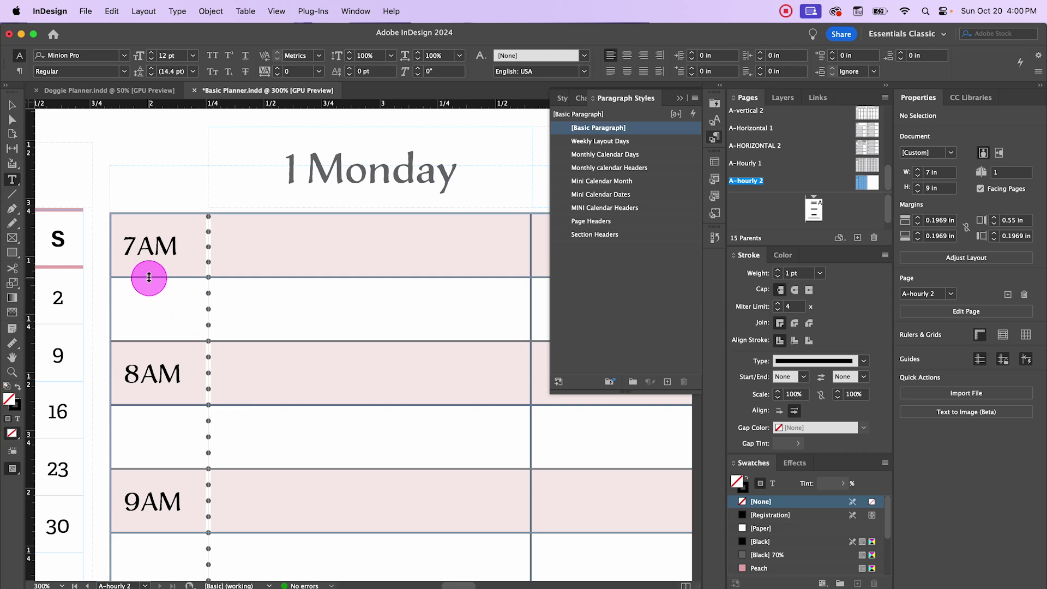
scroll(153, 276, "up", 3)
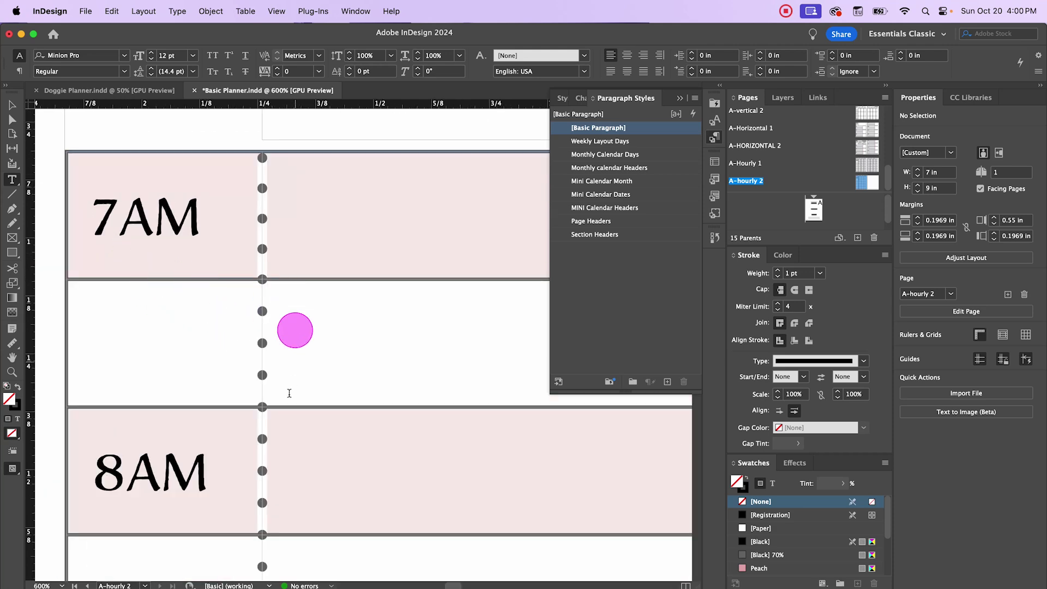
scroll(283, 442, "down", 4)
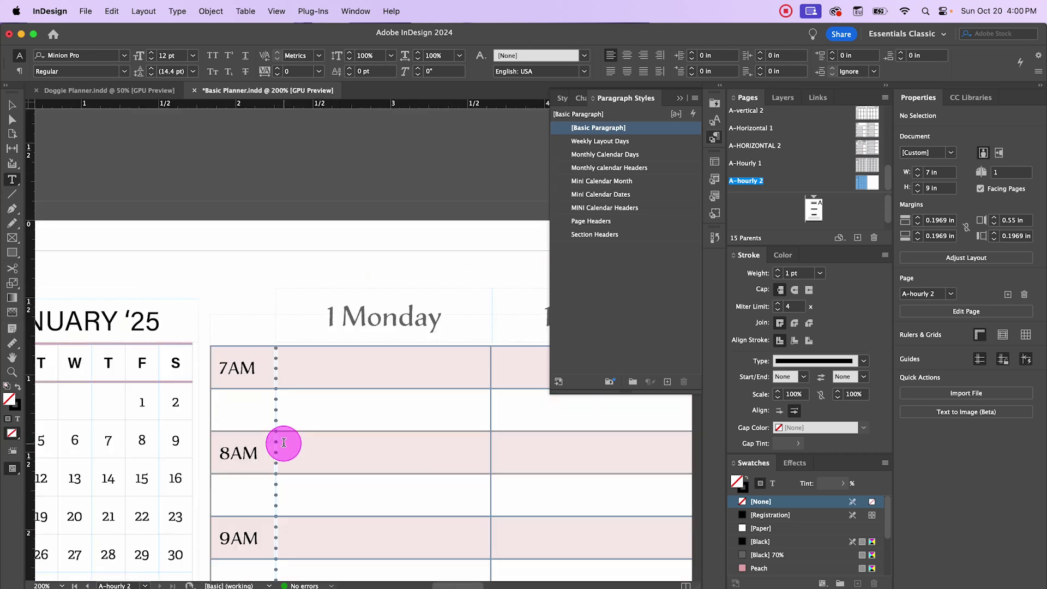
Set the gap color of the dotted stroke beside the empty cell under 7AM to Blue and view the result
left_click(269, 393)
scroll(169, 394, "up", 4)
left_click_drag(257, 416, 276, 440)
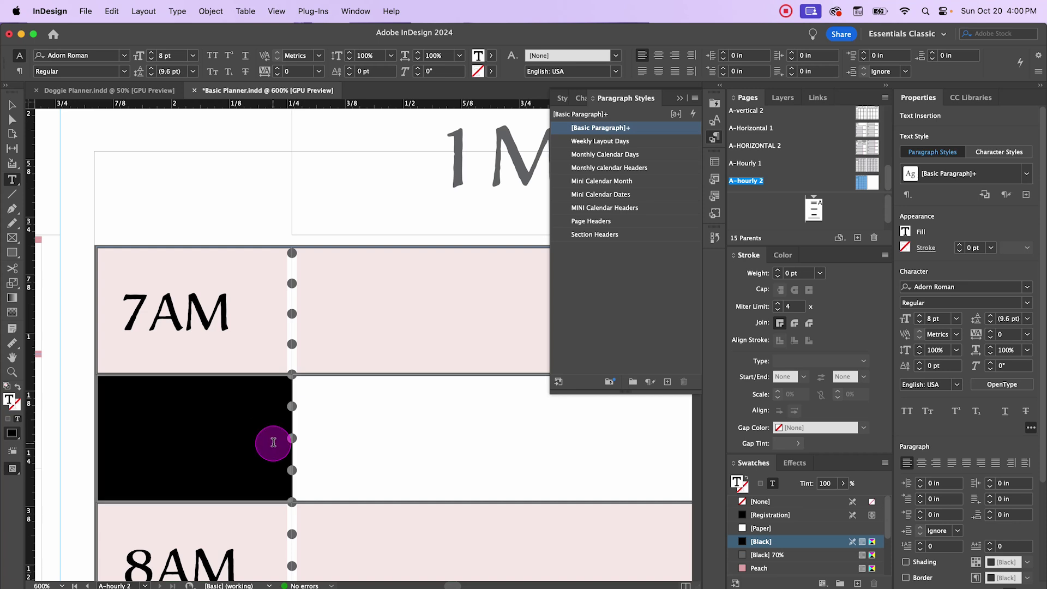
left_click(864, 308)
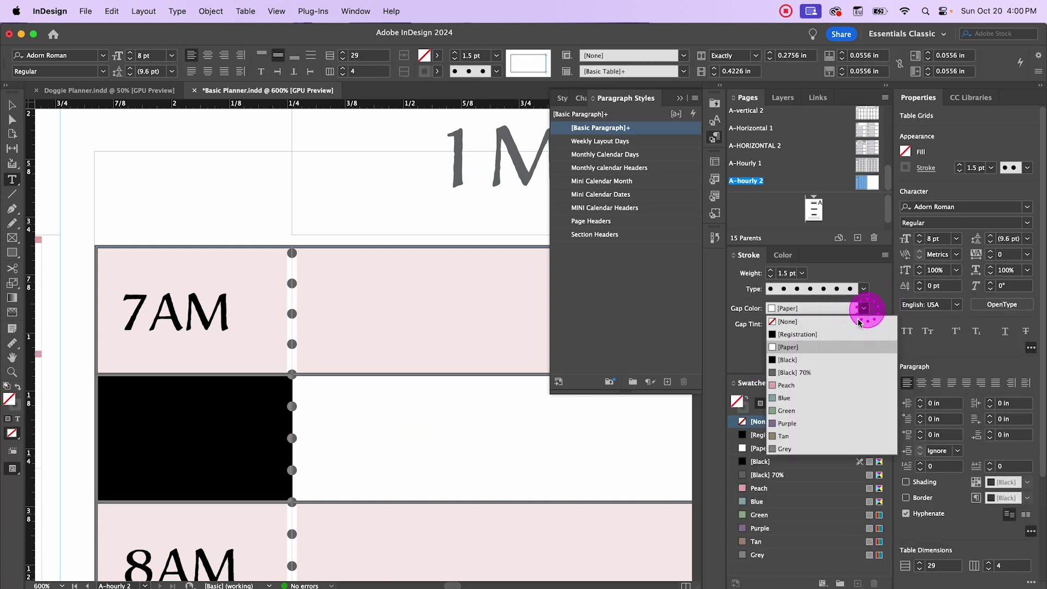
left_click(791, 401)
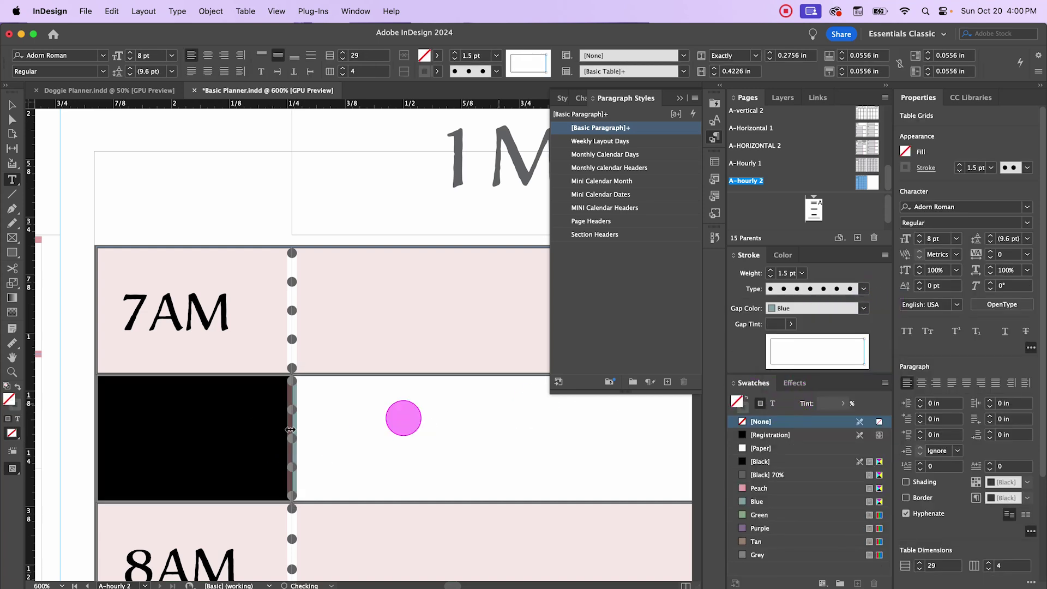
key("Escape")
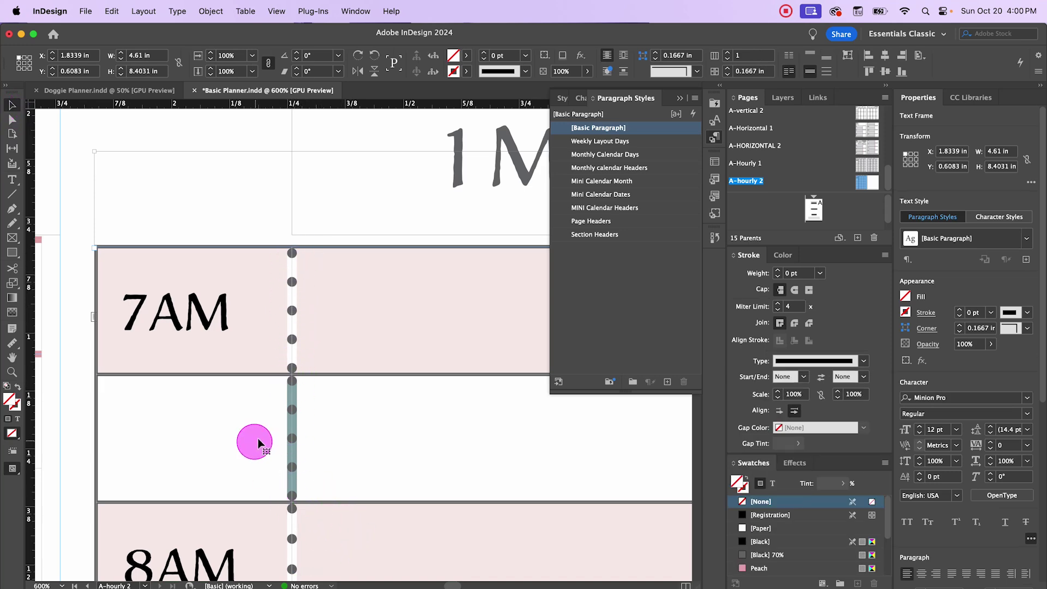
scroll(252, 437, "down", 5)
scroll(168, 136, "left", 1)
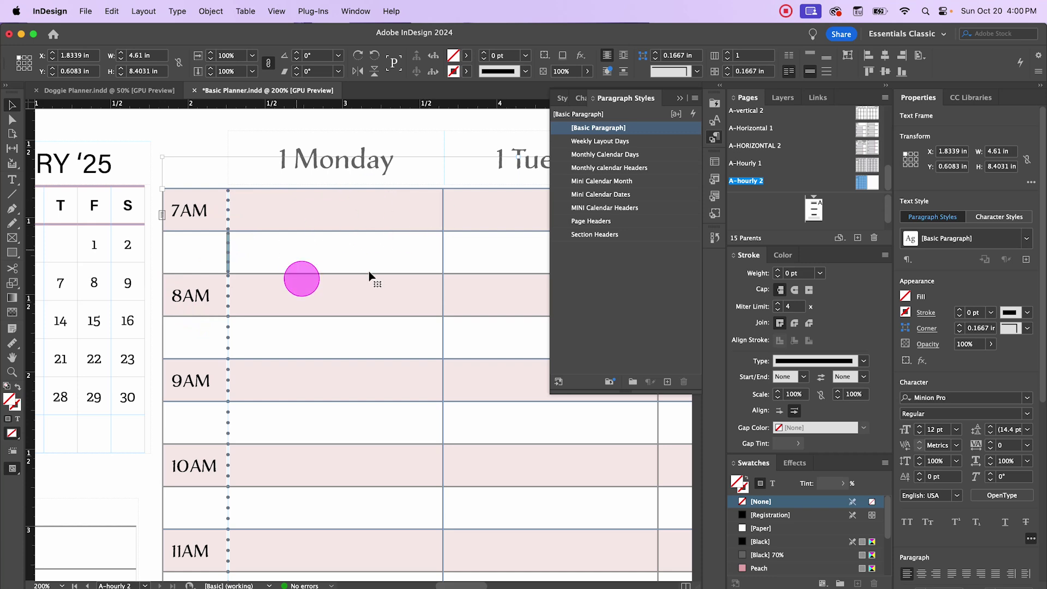
Set the stroke weight of the hour-label column's right edge to 0 pt and deselect the table
left_click(177, 146)
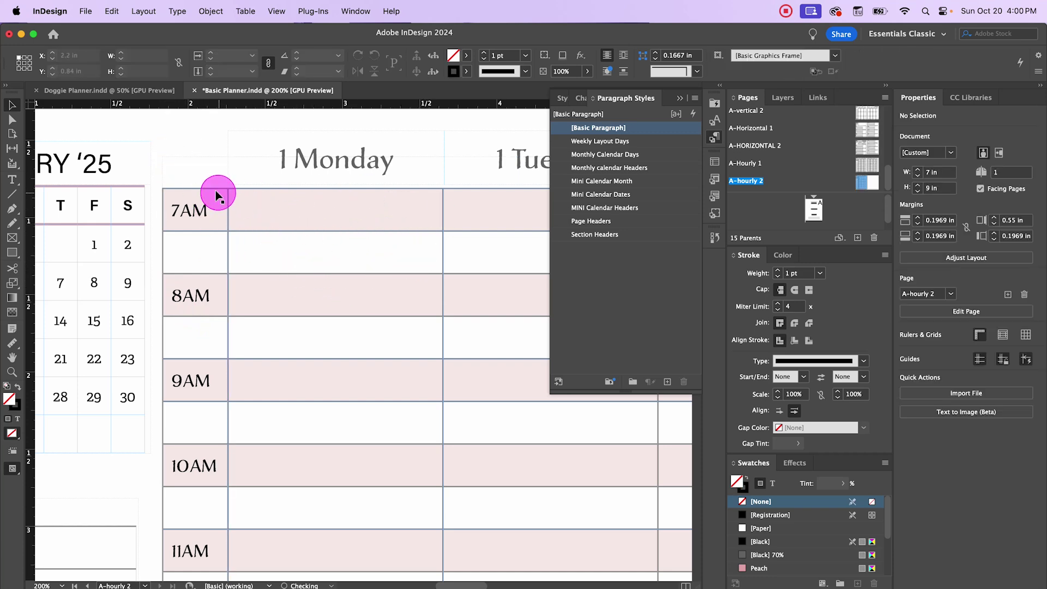
left_click(197, 192)
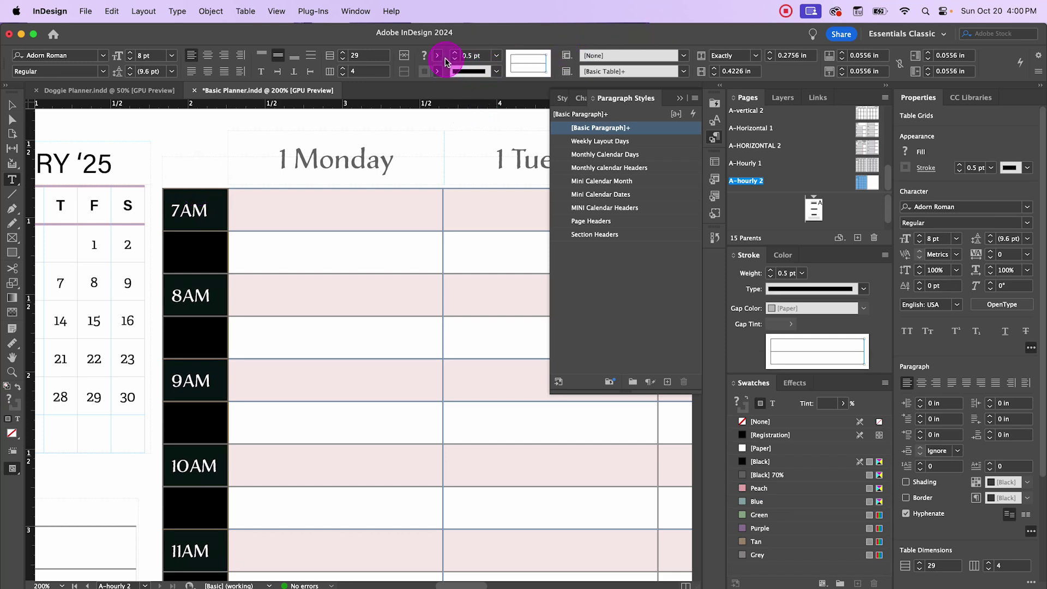
left_click(493, 56)
left_click(479, 70)
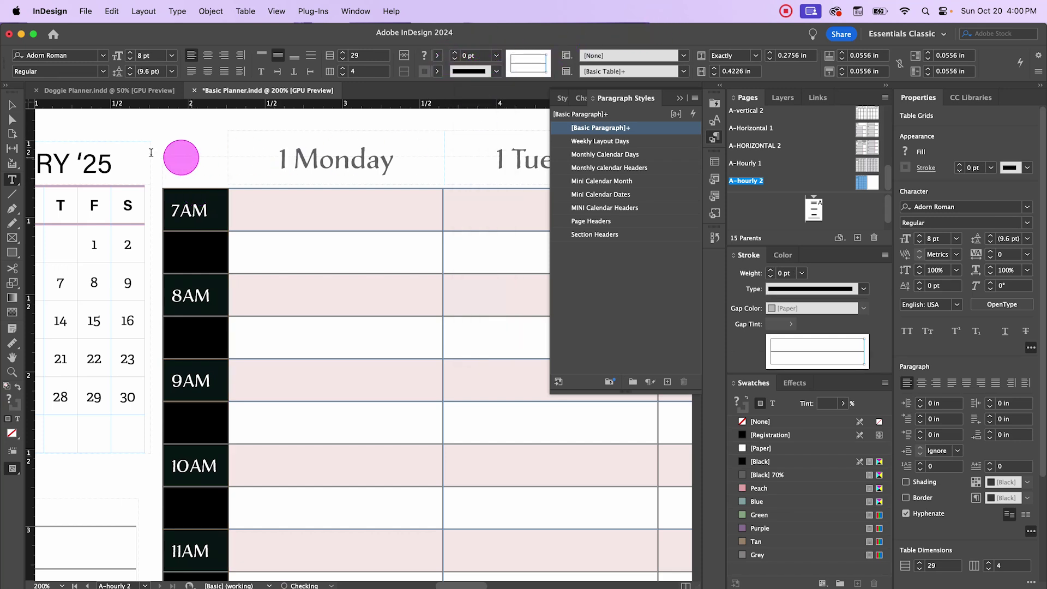
left_click(11, 106)
left_click(158, 155)
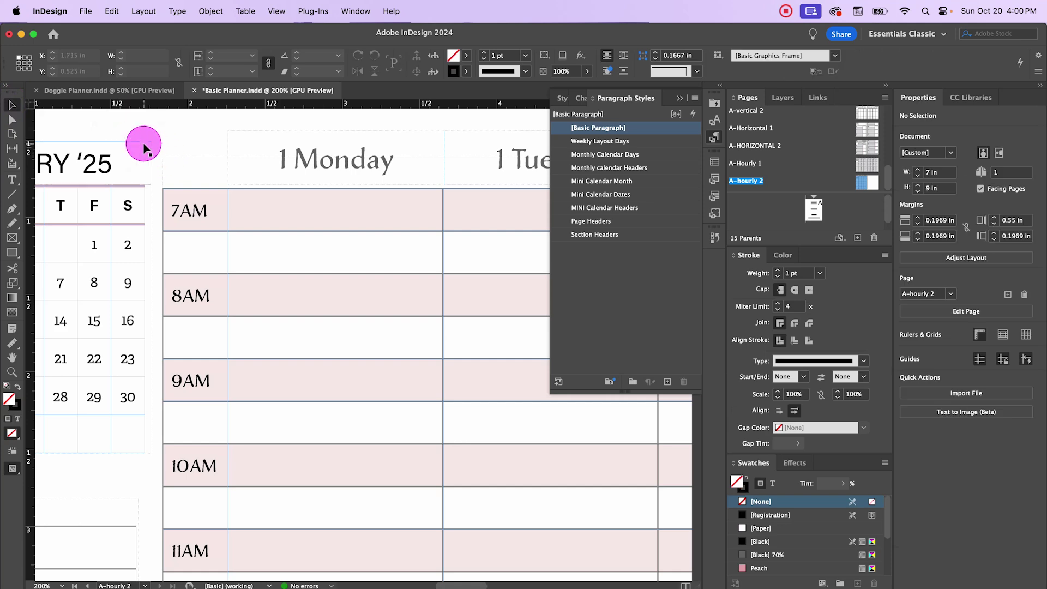
Draw a vertical line about 8.01 in long along the boundary between the hour labels and the Monday column
scroll(150, 143, "left", 3)
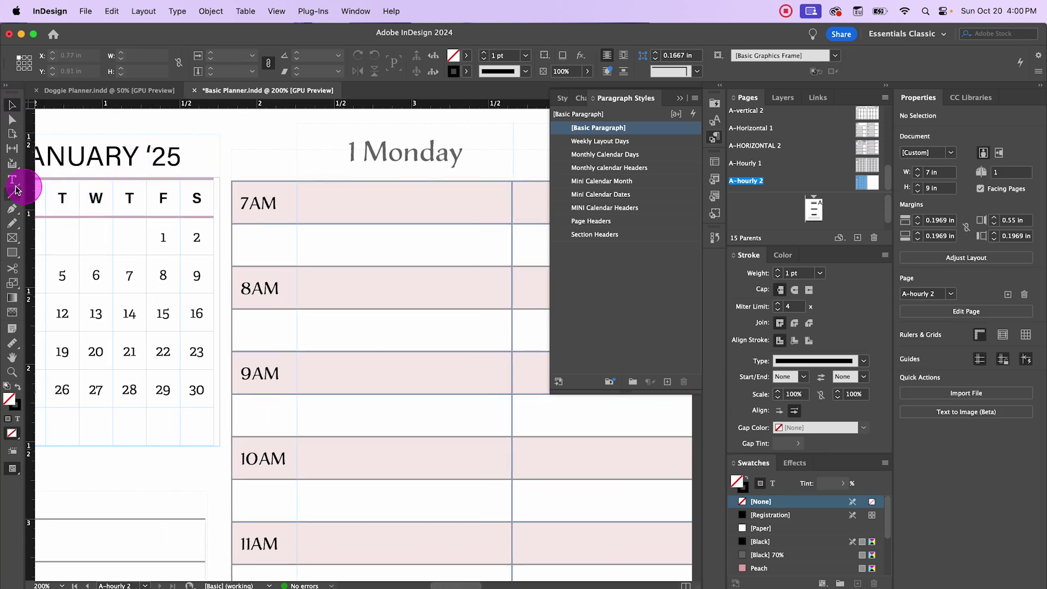
scroll(245, 316, "down", 2)
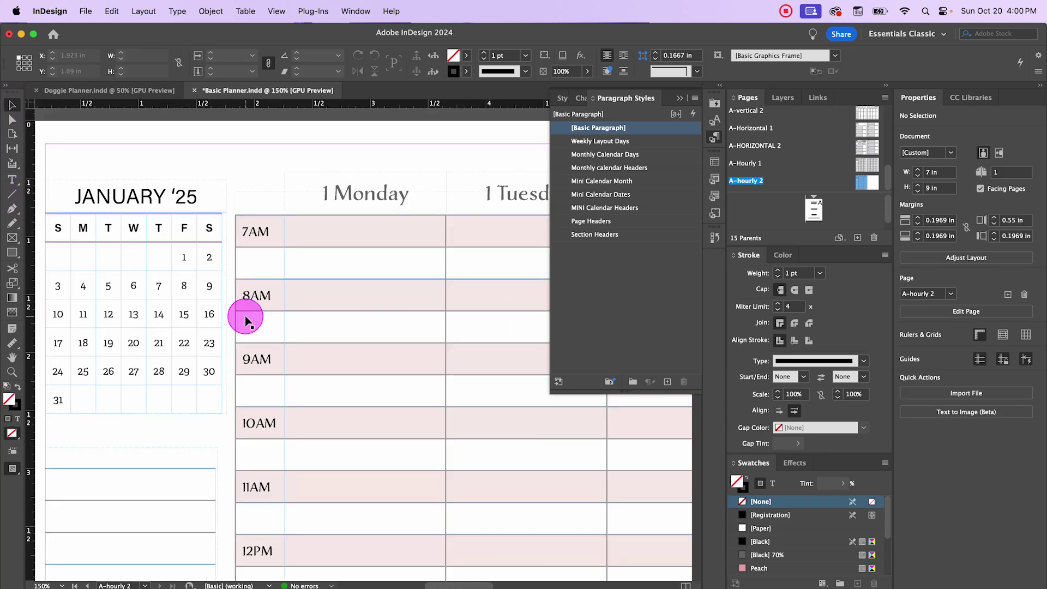
scroll(244, 316, "down", 2)
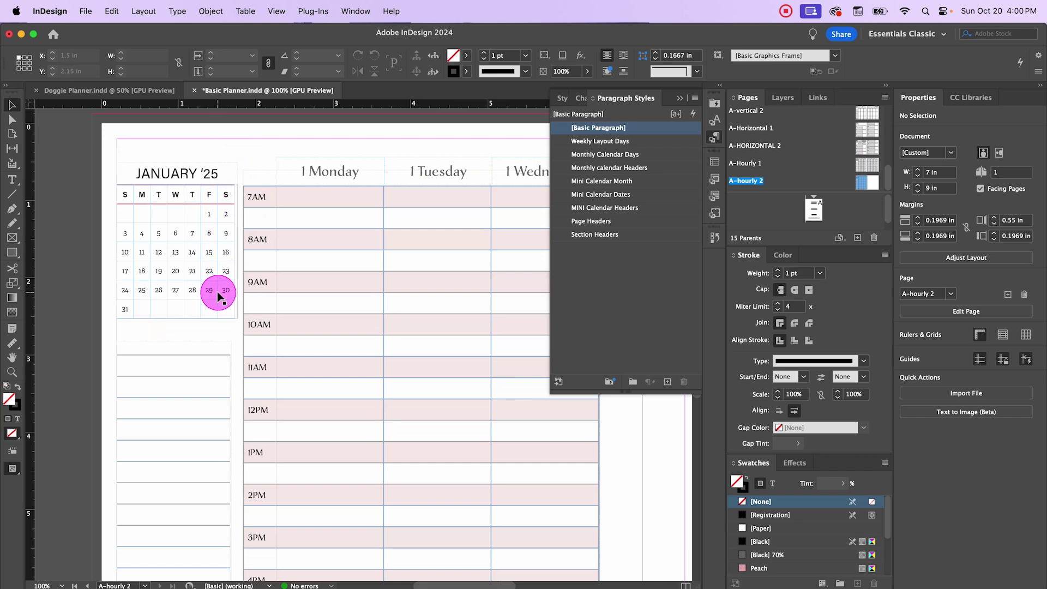
scroll(218, 296, "down", 5)
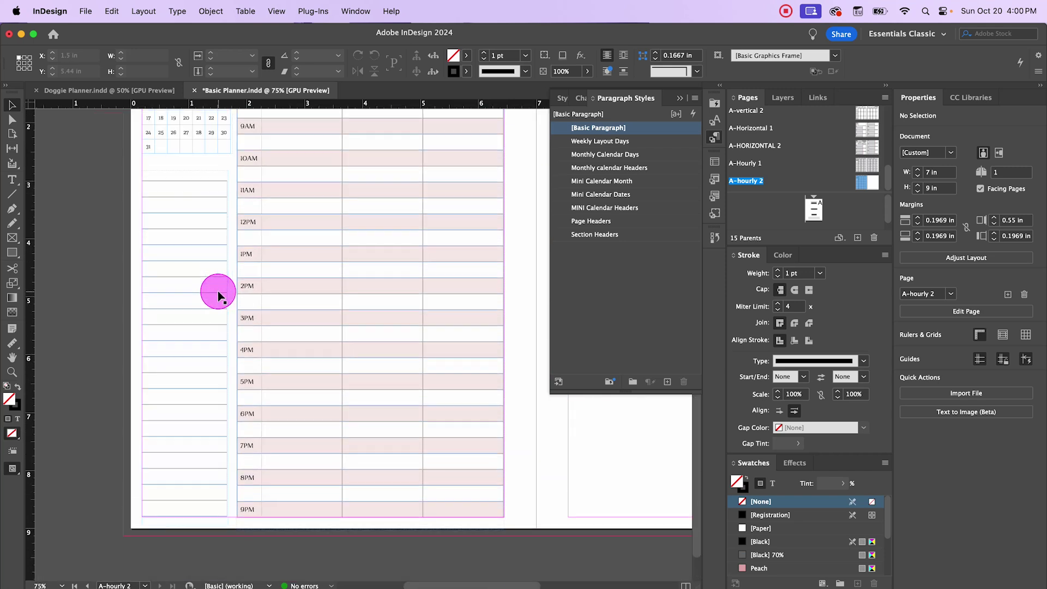
scroll(219, 296, "down", 1)
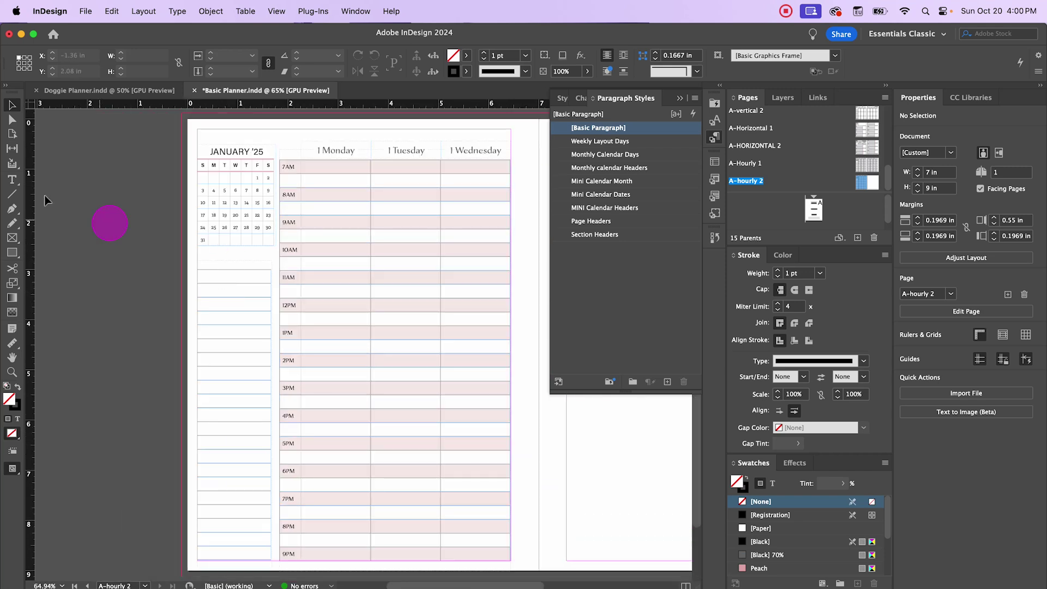
left_click(12, 201)
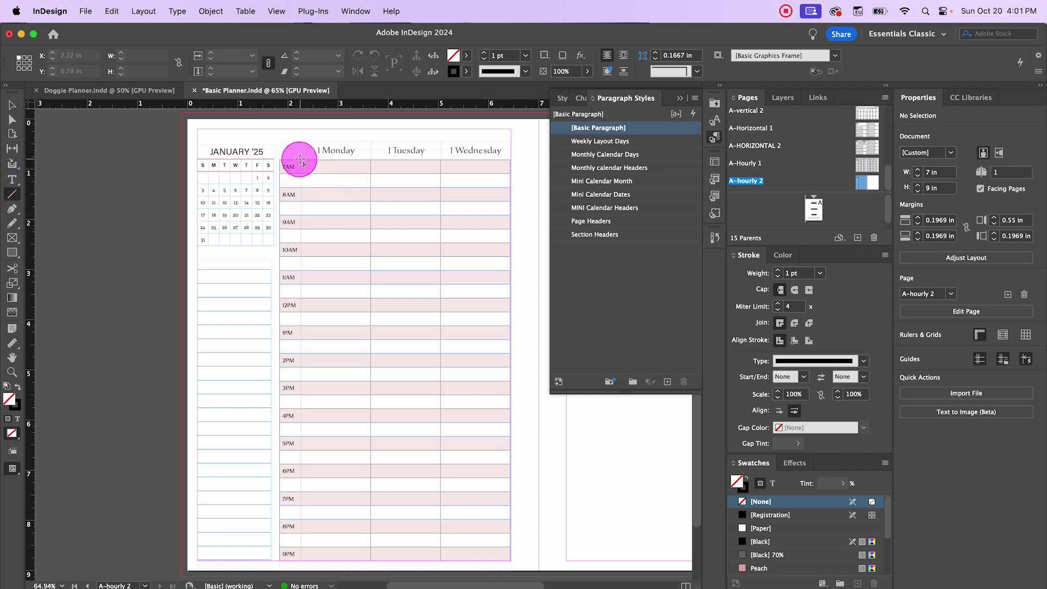
mouse_move(302, 160)
left_mouse_down()
mouse_move(296, 271)
mouse_move(333, 528)
mouse_move(312, 564)
left_mouse_up()
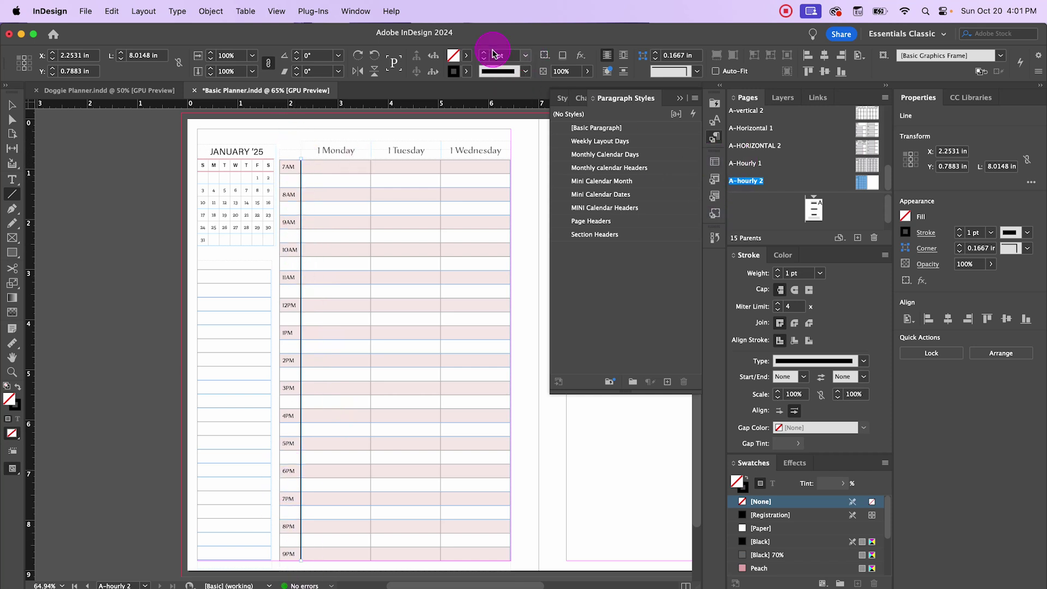
Give the vertical line a Dotted stroke type in Black 70%, and deselect it
left_click(525, 72)
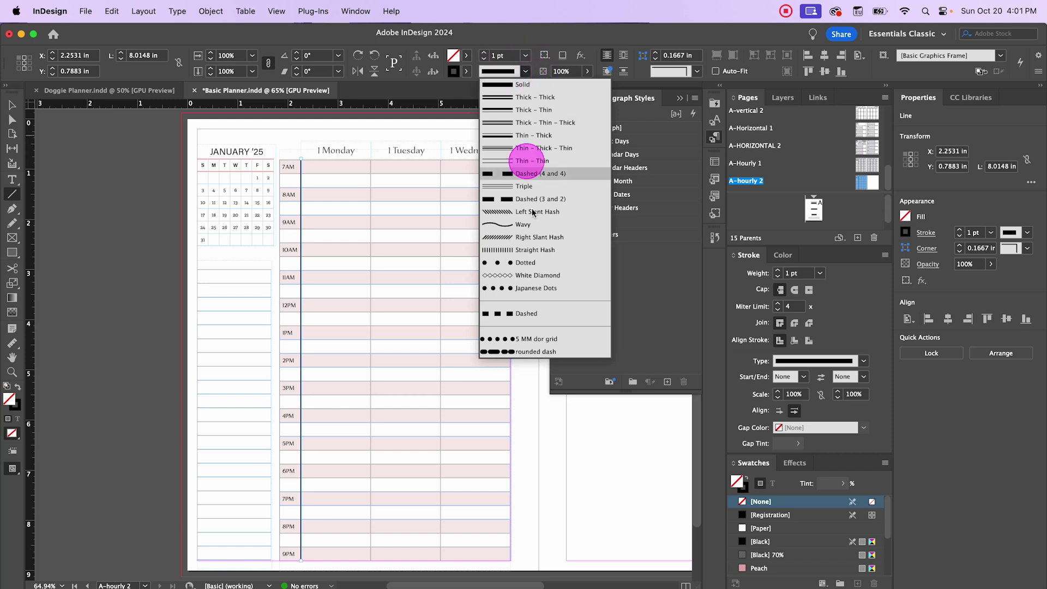
left_click(530, 263)
left_click(467, 71)
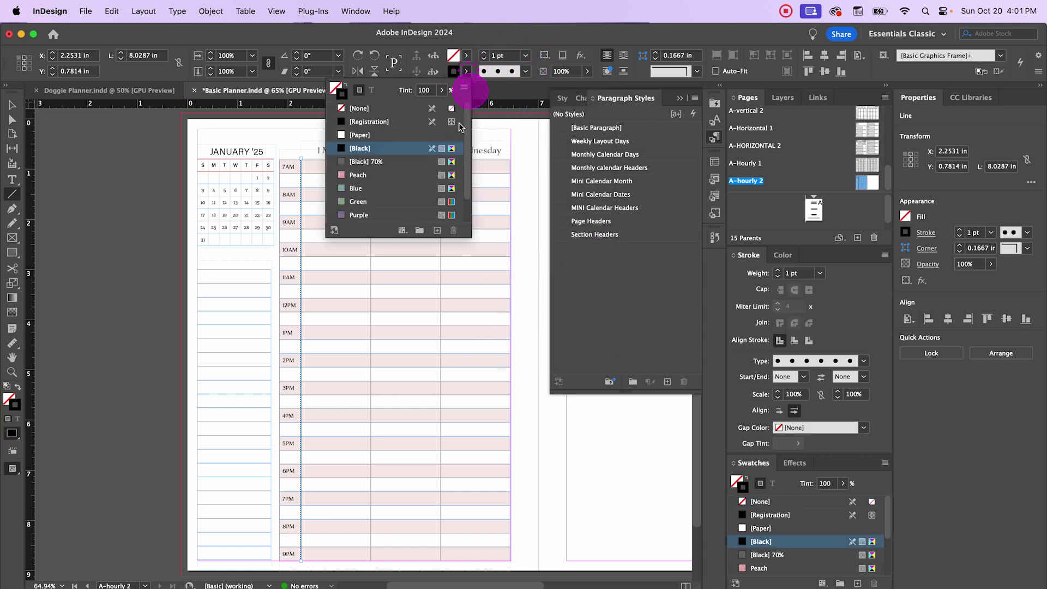
left_click(362, 162)
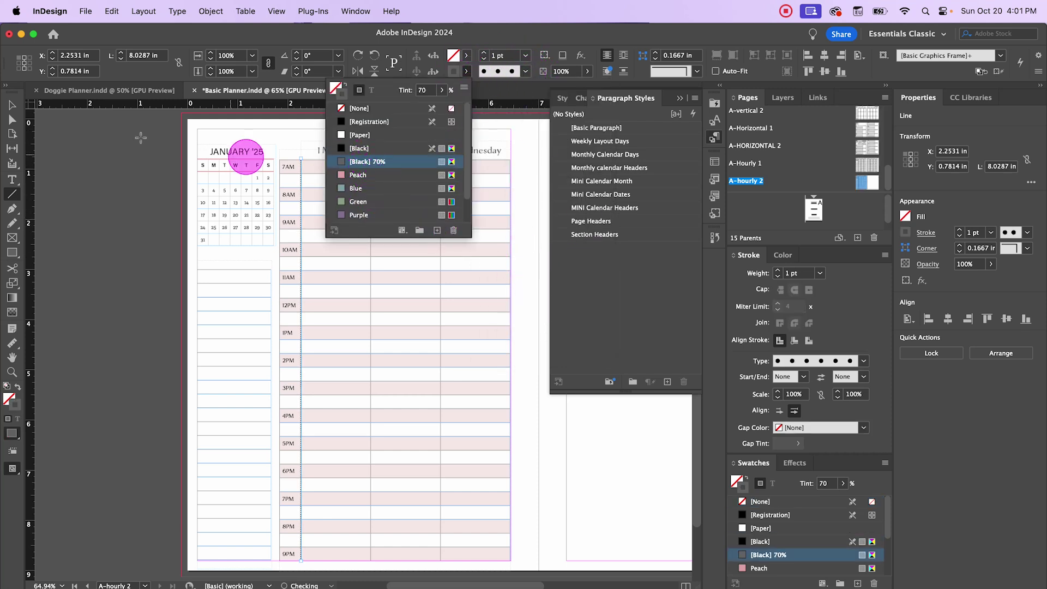
left_click(12, 105)
left_click(73, 148)
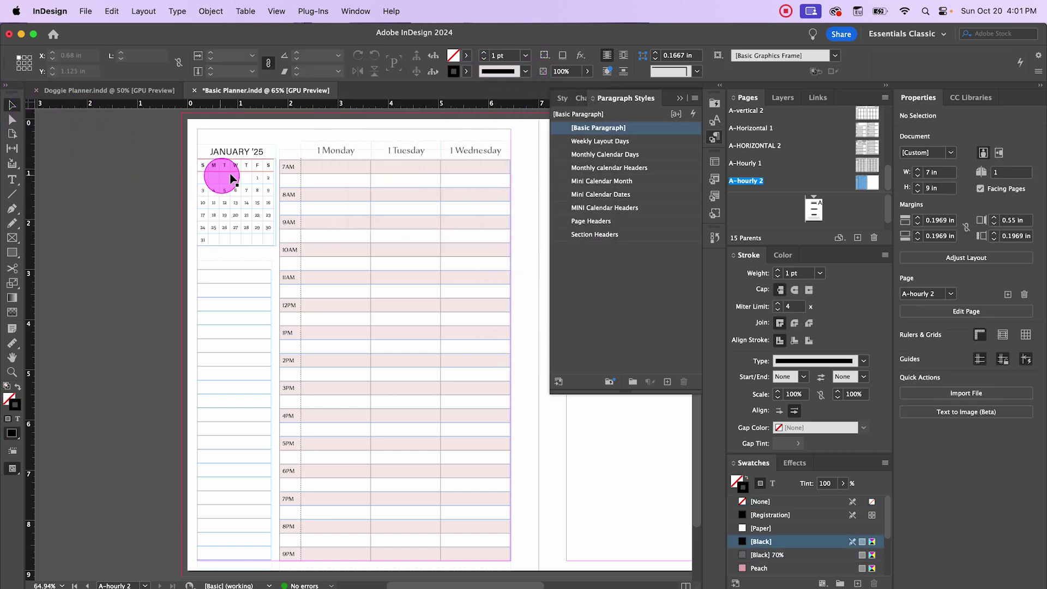
Shorten the dotted line to about 8 in by aligning its upper end with the table's top edge, and check its lower end
left_click(285, 168, "super")
left_click(287, 161, "super")
left_click(293, 161, "super")
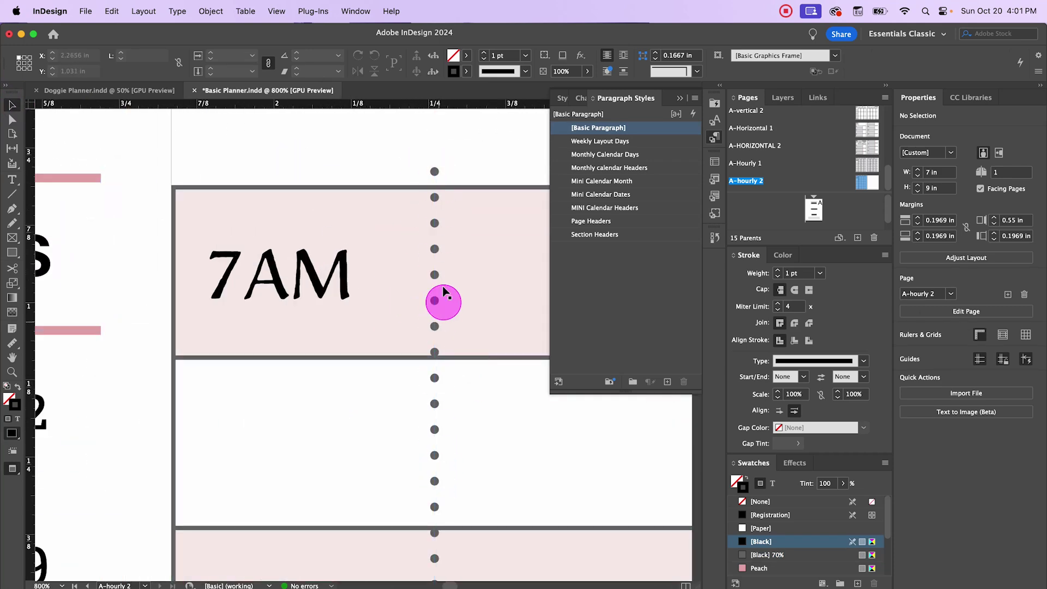
left_click(435, 166)
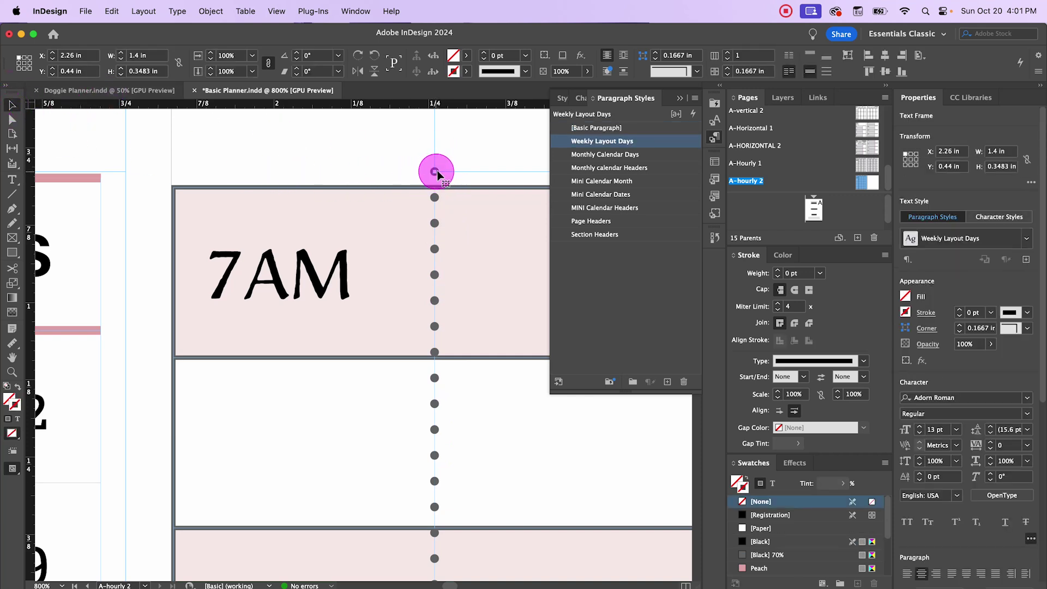
left_click(434, 192)
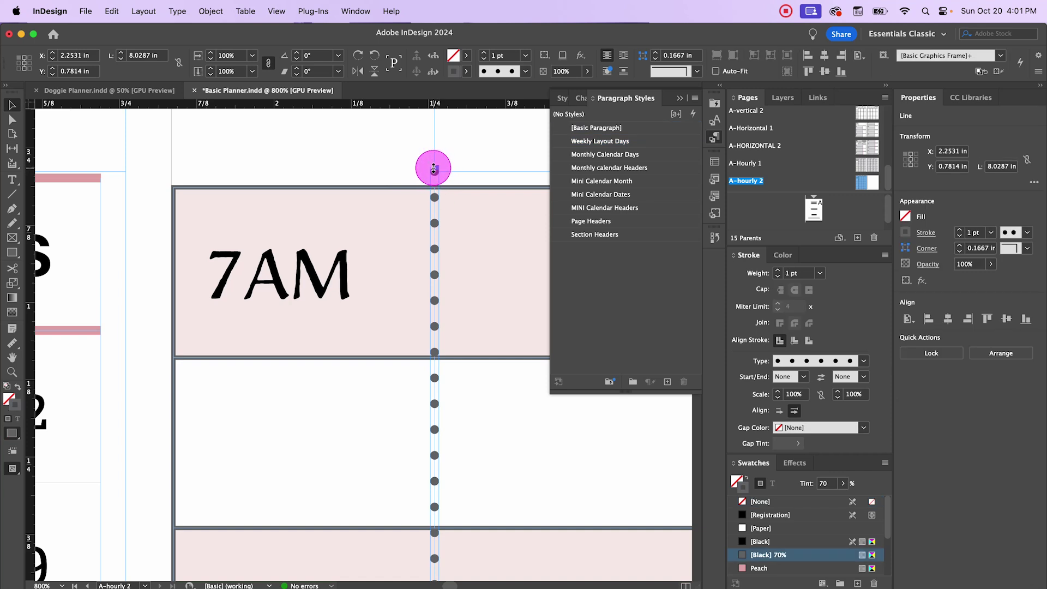
left_click_drag(433, 169, 435, 191)
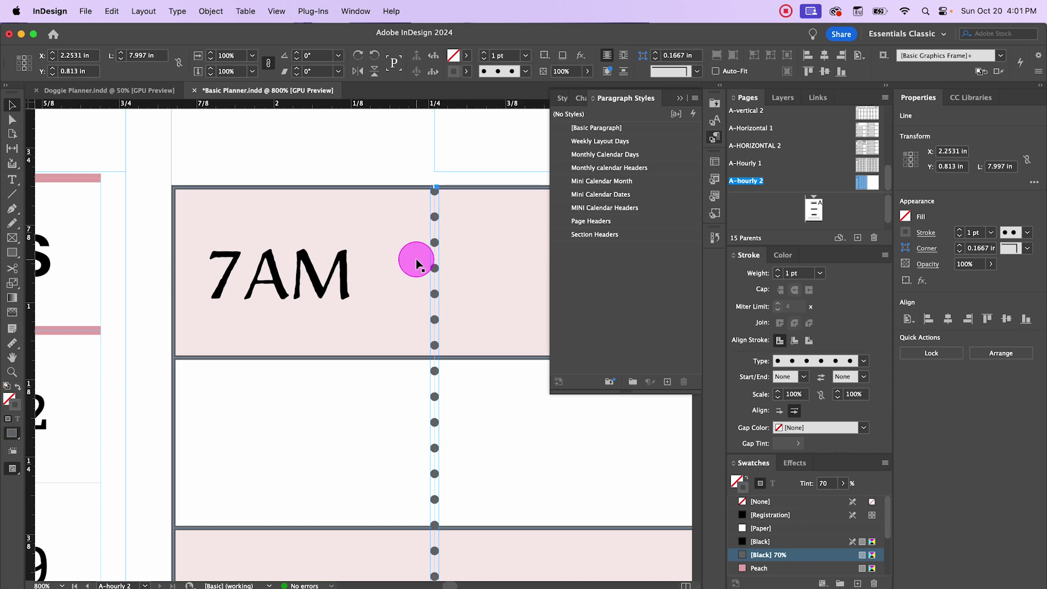
scroll(416, 262, "down", 10)
scroll(416, 262, "down", 20)
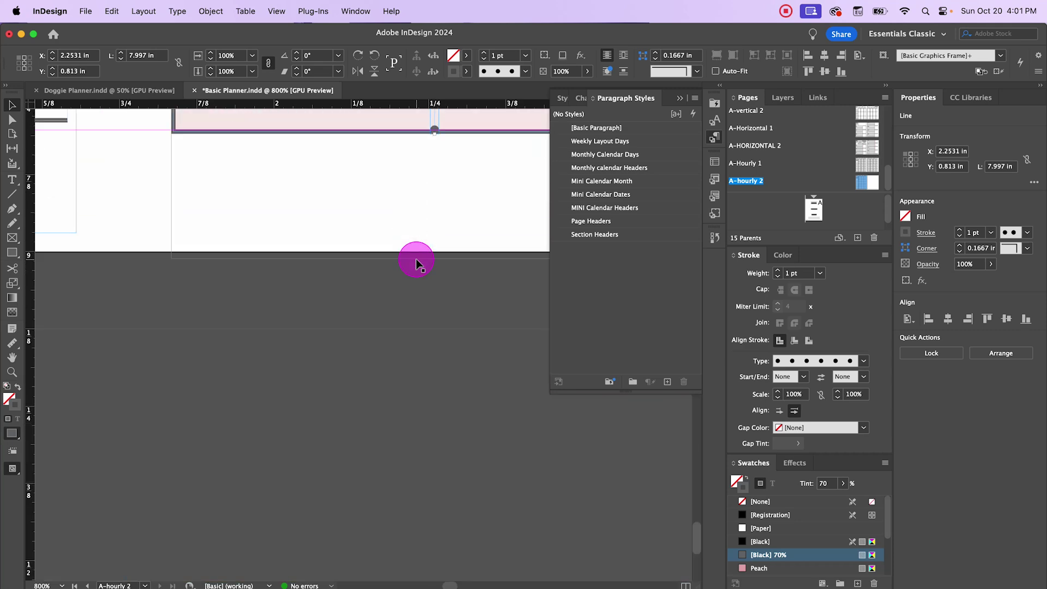
scroll(413, 327, "up", 3)
left_click(414, 323)
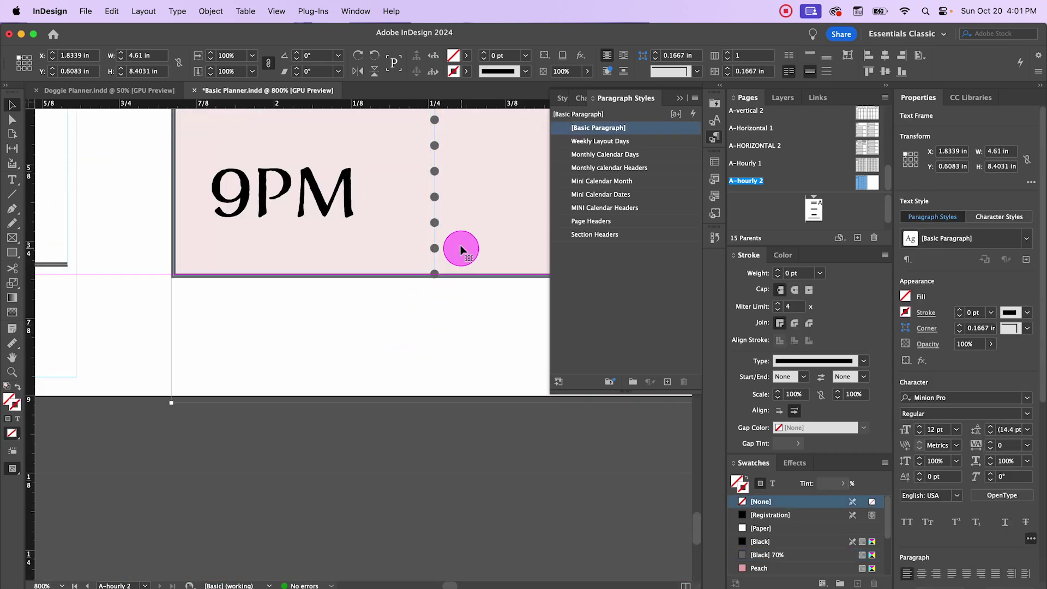
scroll(435, 327, "down", 1, "alt")
scroll(434, 327, "down", 4, "alt")
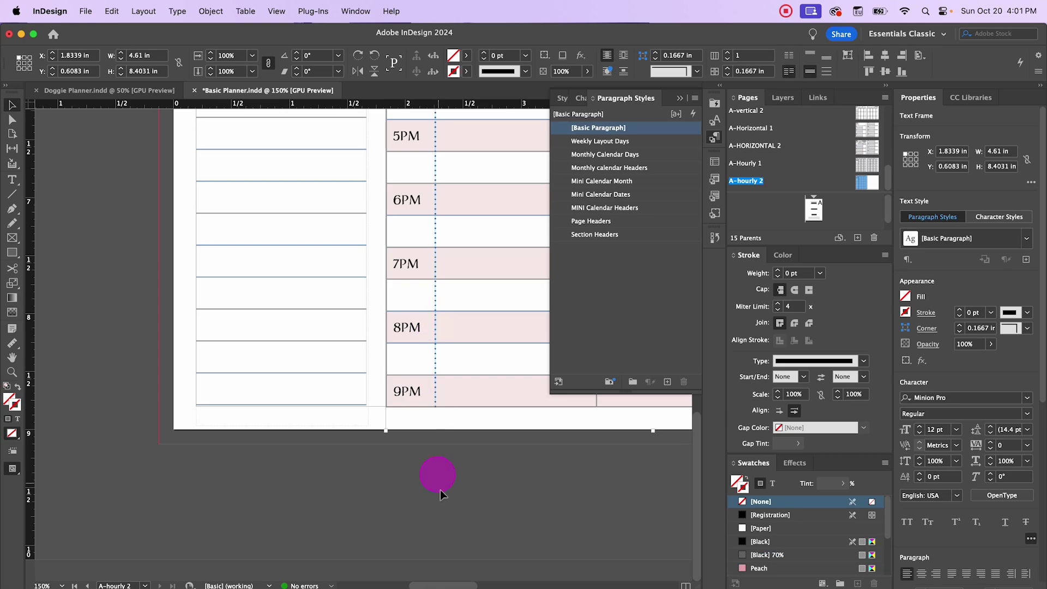
Duplicate the hourly table with its day headings and dotted line onto the right page, against that page's inner margin
left_click(448, 474)
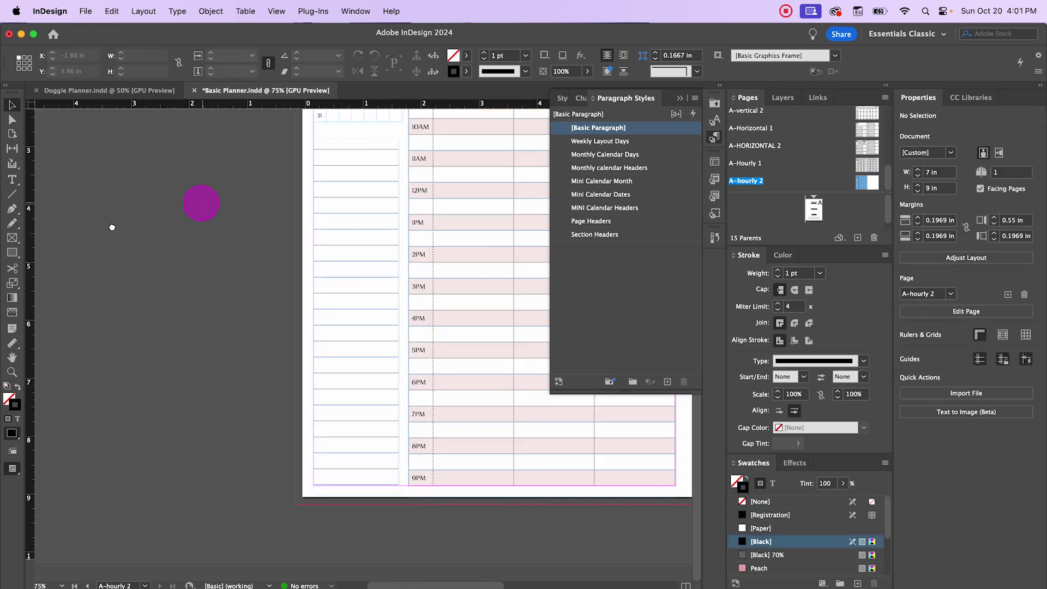
left_click_drag(202, 203, 92, 308)
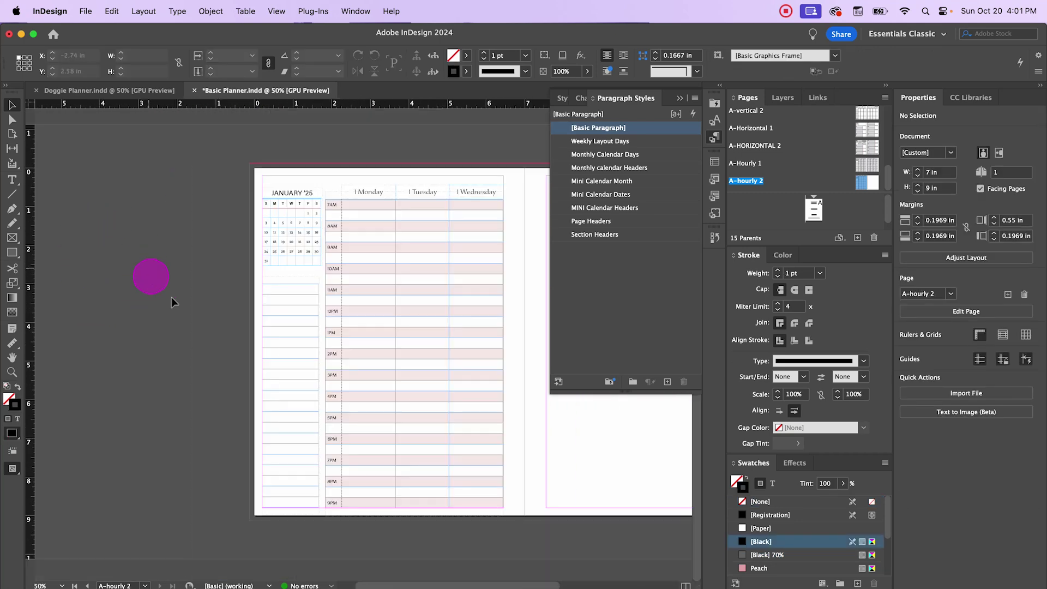
left_click_drag(149, 276, 88, 283)
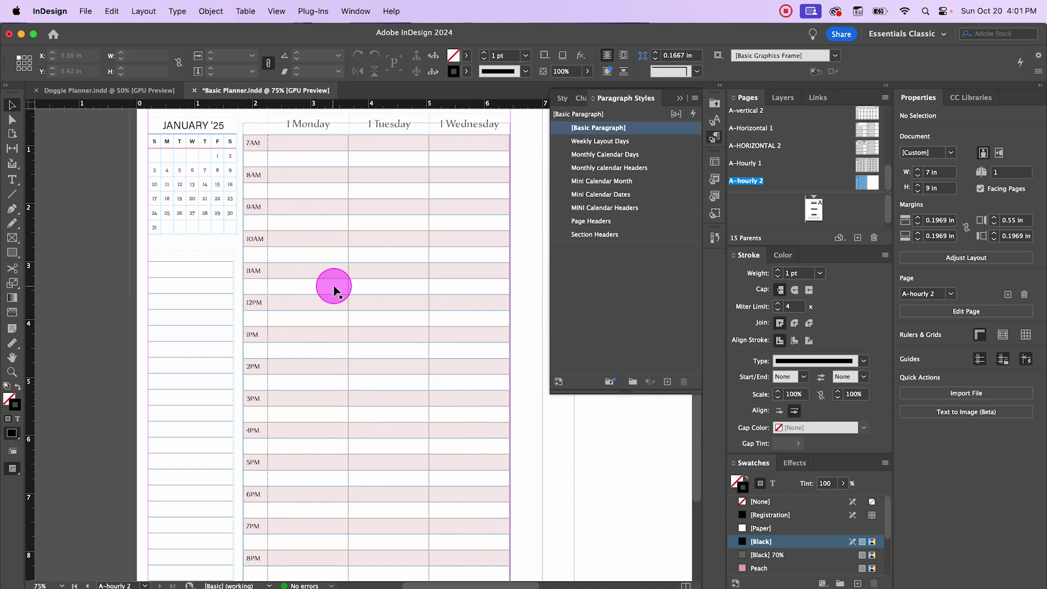
key("super+minus")
left_click(679, 98)
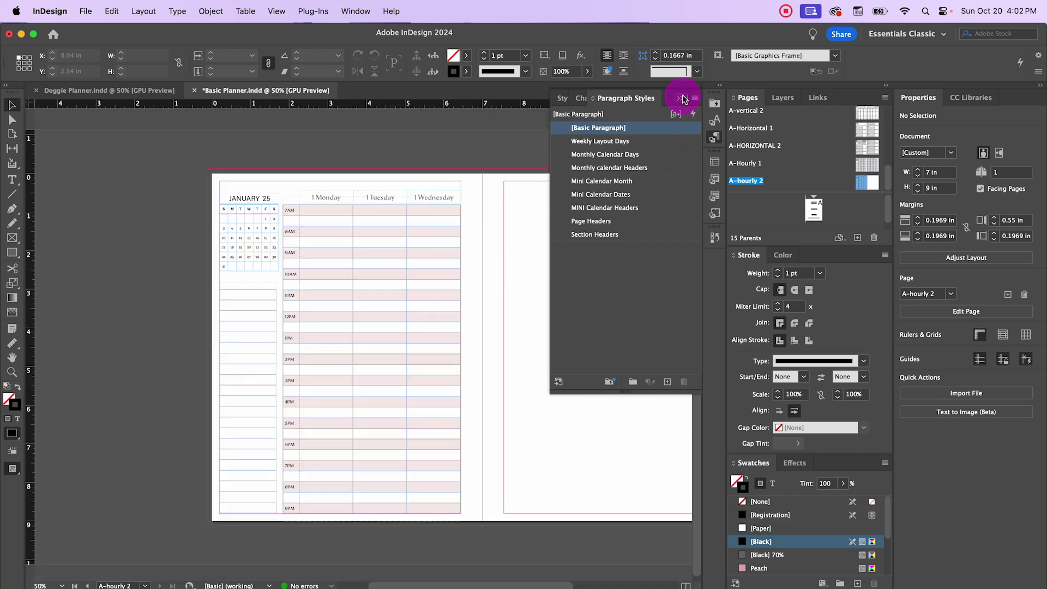
left_click_drag(482, 236, 435, 238)
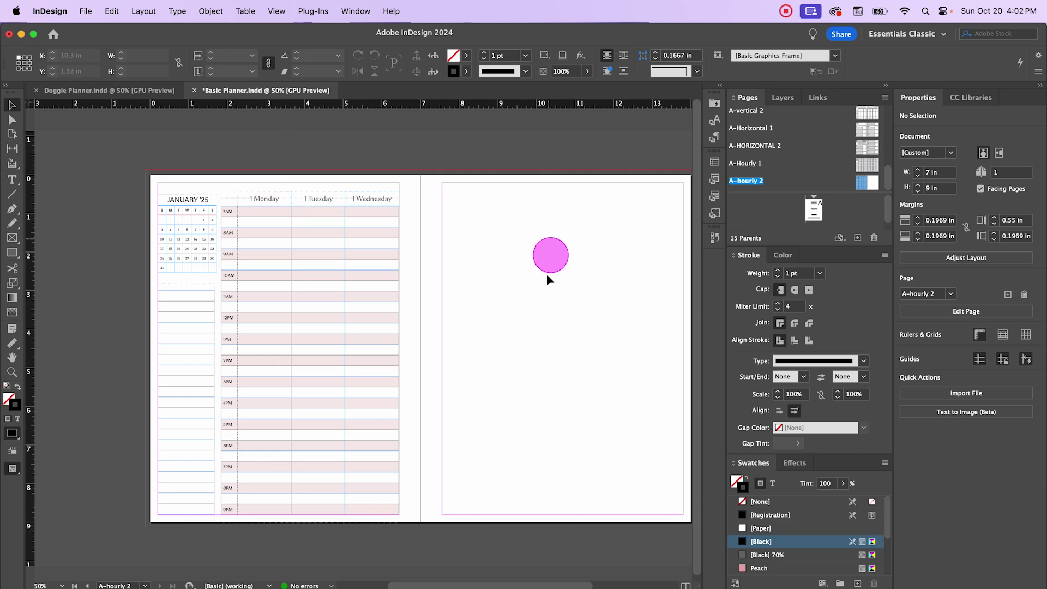
left_click_drag(223, 168, 408, 533)
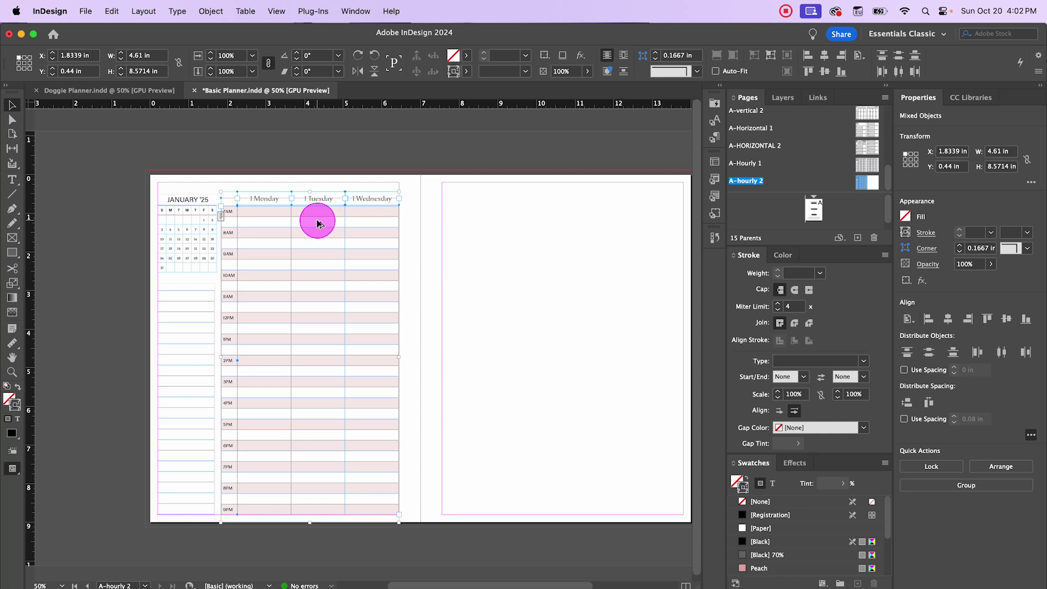
left_click_drag(317, 223, 542, 223)
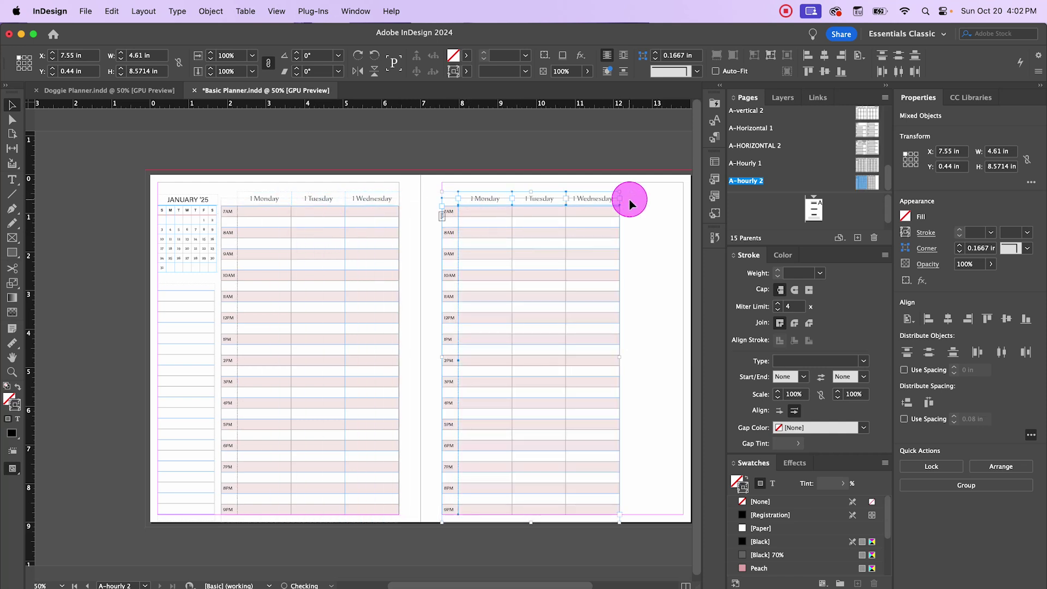
left_click(645, 207)
Insert one column to the right of the Wednesday column in the right page's hourly table
scroll(670, 227, "right", 5)
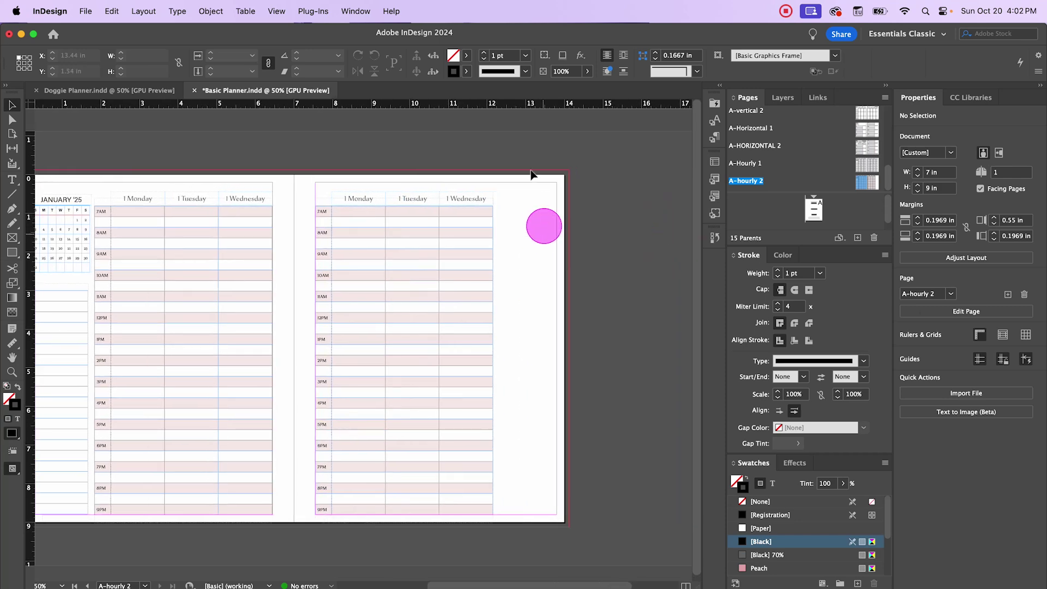
double_click(479, 205)
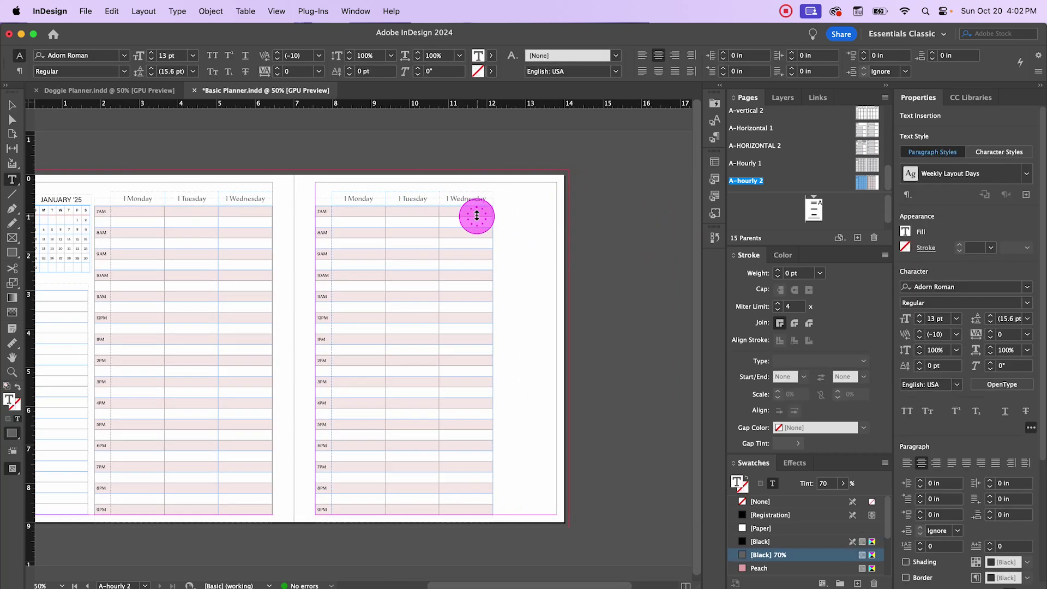
left_click(477, 208)
left_click(453, 217)
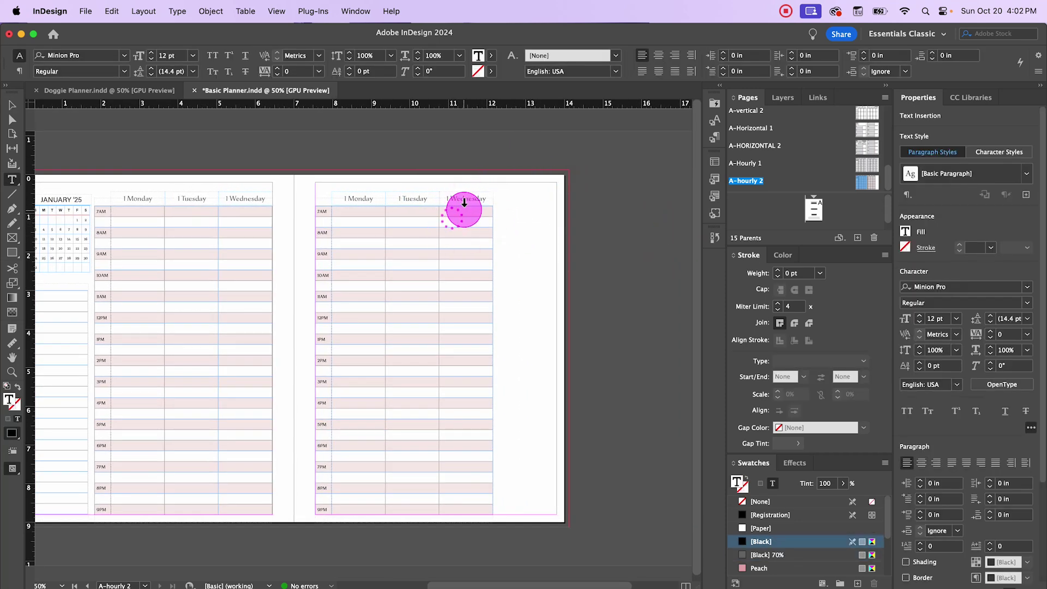
left_click(466, 201)
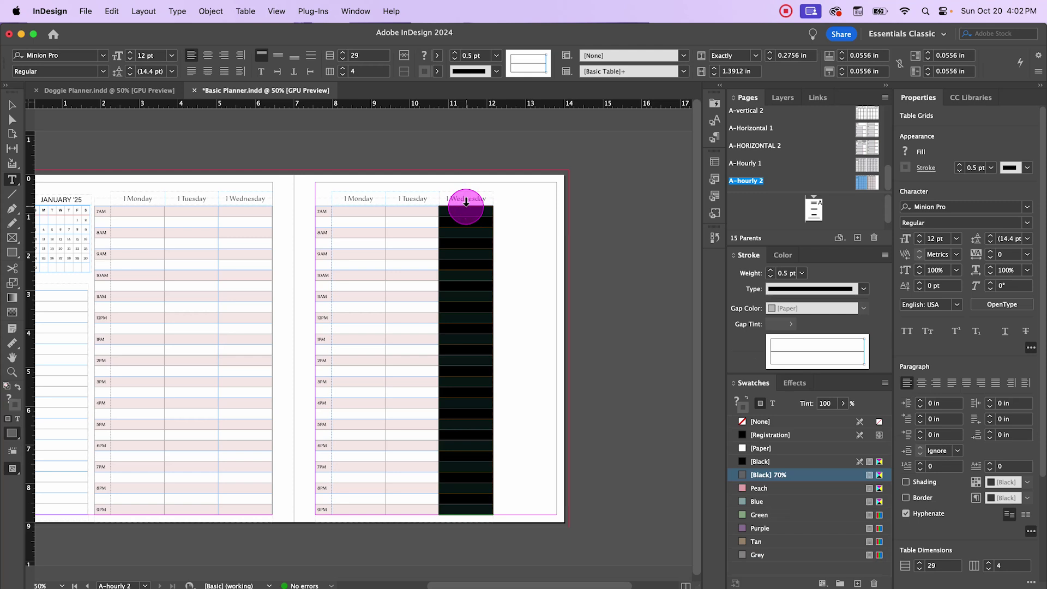
right_click(466, 206)
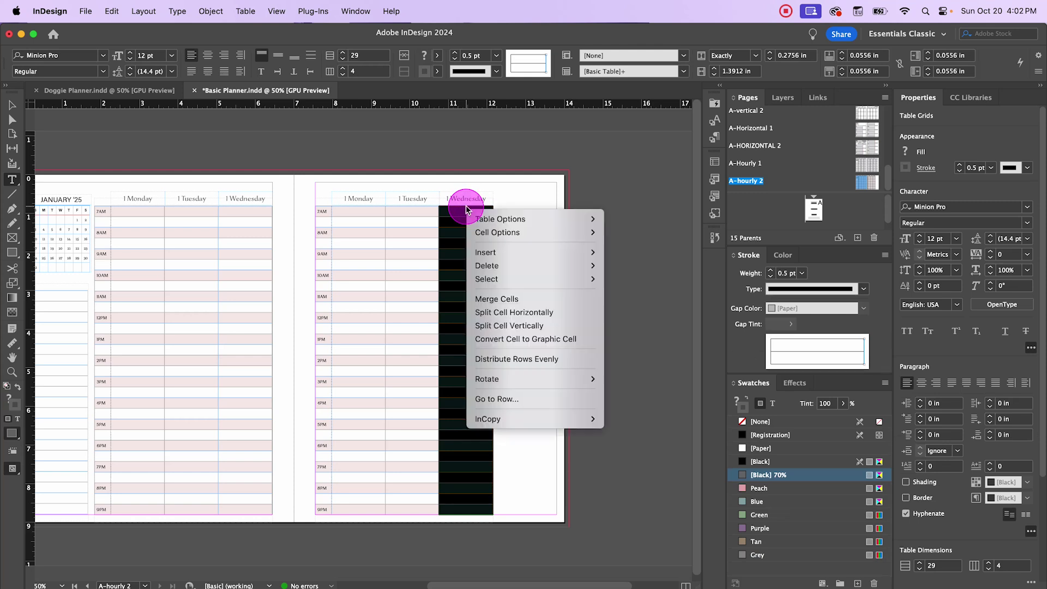
mouse_move(490, 266)
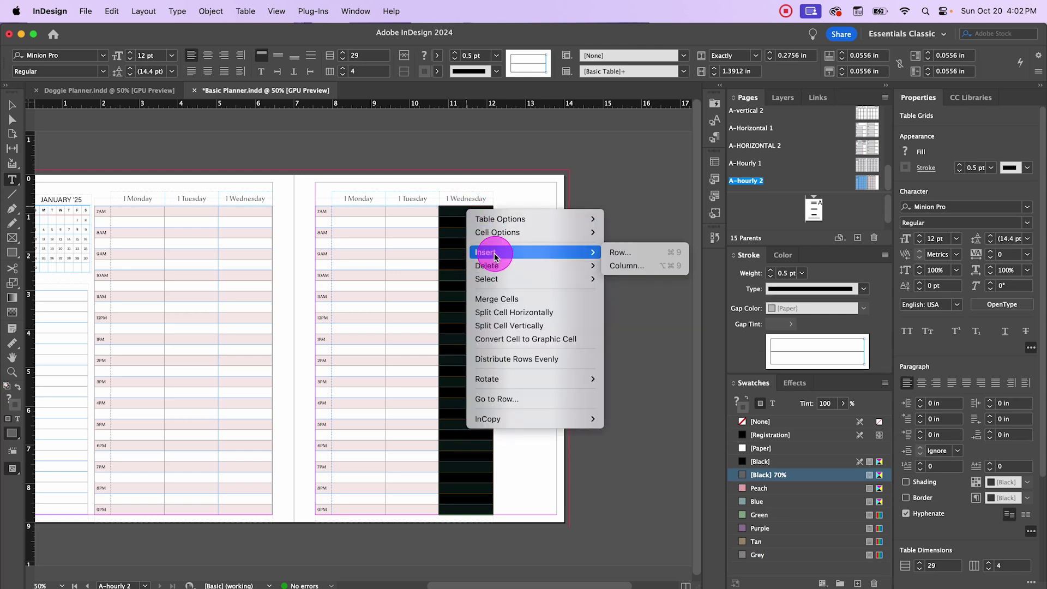
left_click(614, 265)
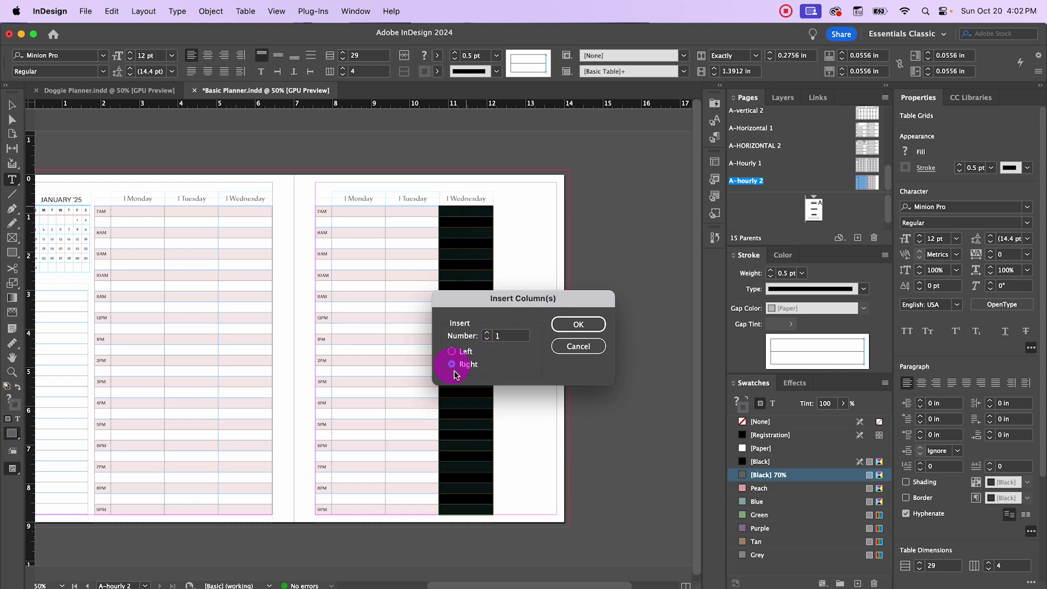
left_click(582, 327)
left_click(90, 173)
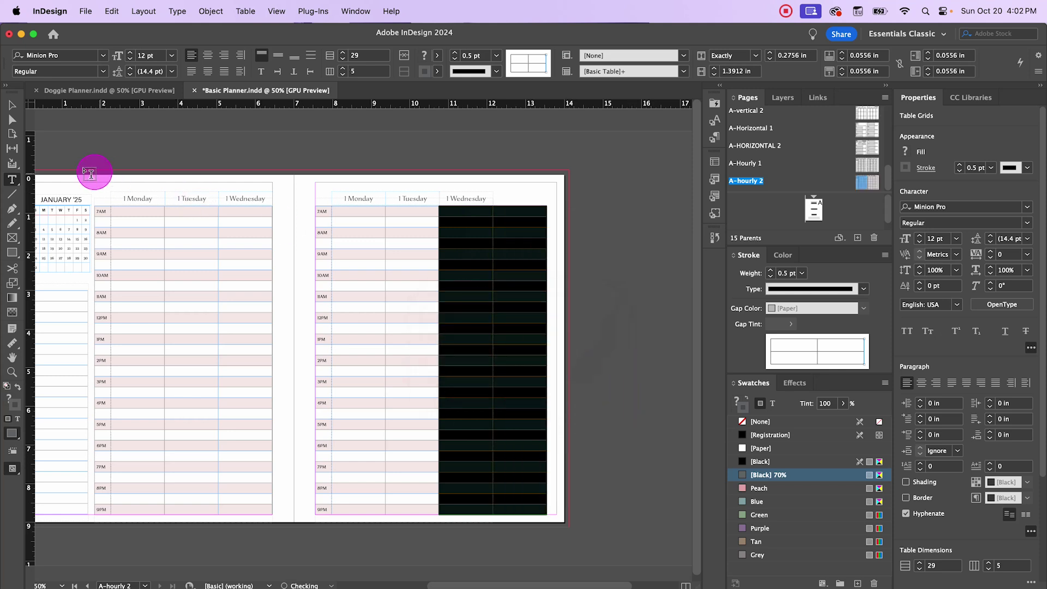
left_click(12, 105)
Copy the right page's Wednesday heading over the new fourth day column, and leave all headings deselected
left_click(501, 216)
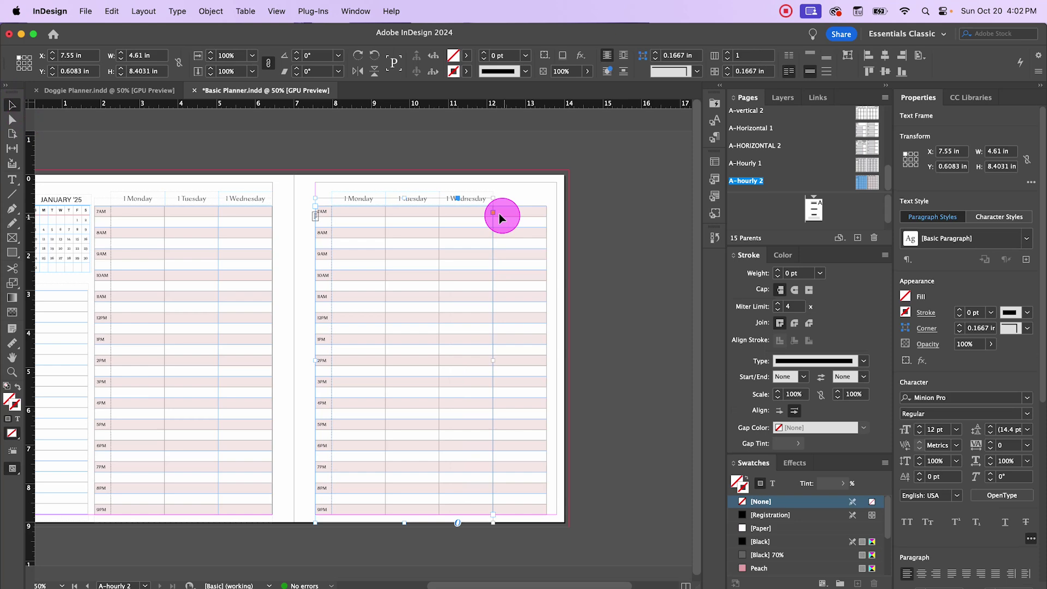
left_click(613, 258)
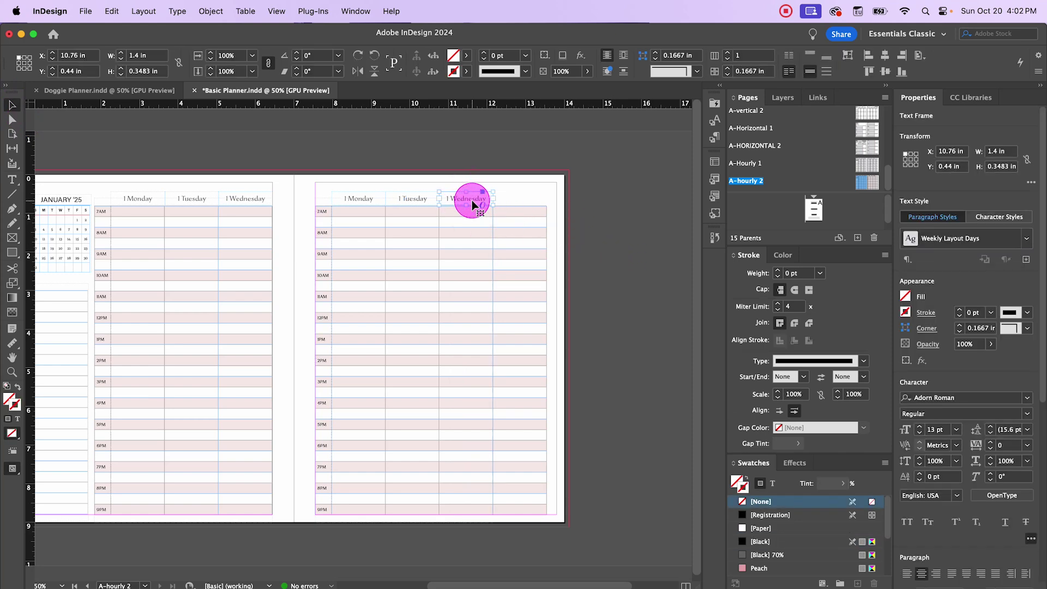
left_click_drag(472, 200, 526, 206)
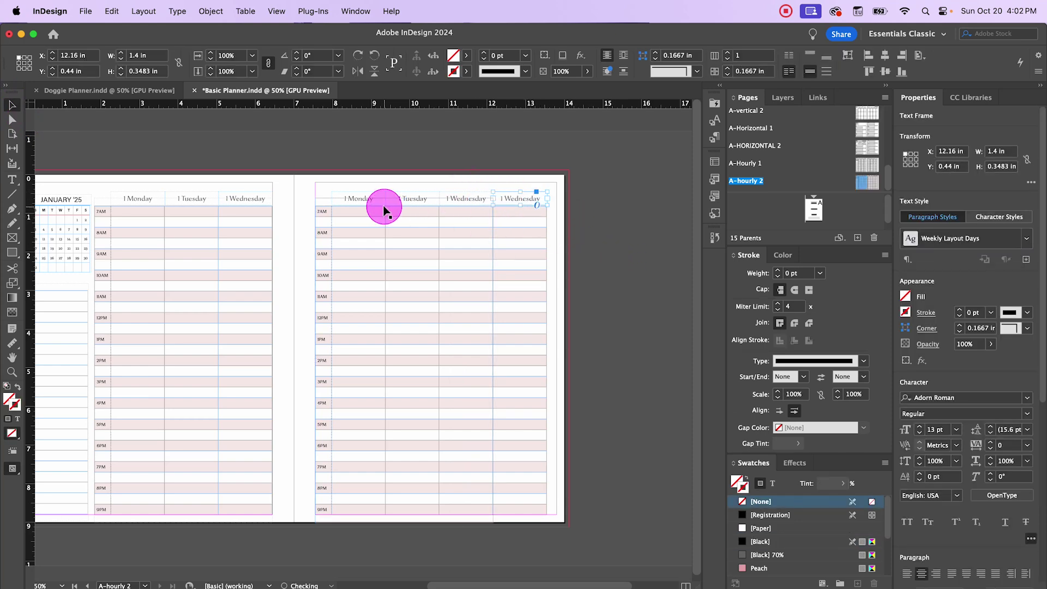
double_click(374, 199)
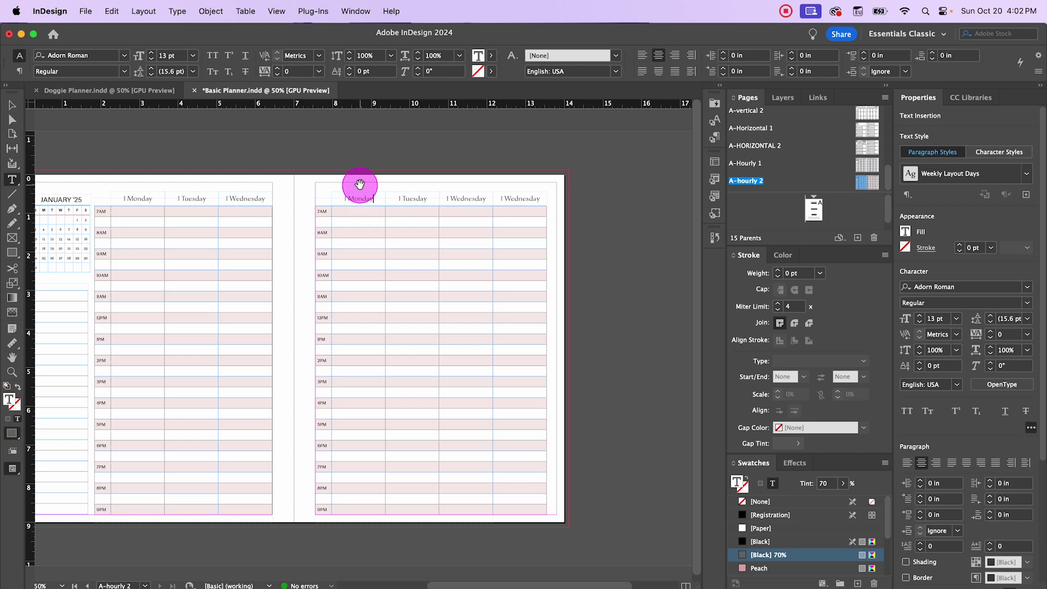
left_click(12, 109)
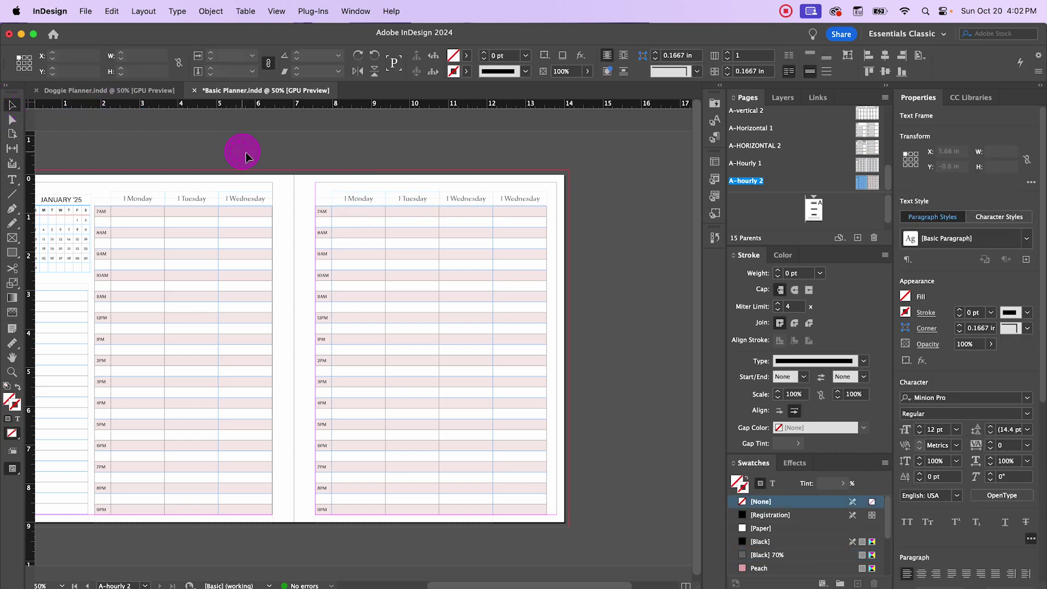
left_click(319, 148)
scroll(380, 151, "left", 3)
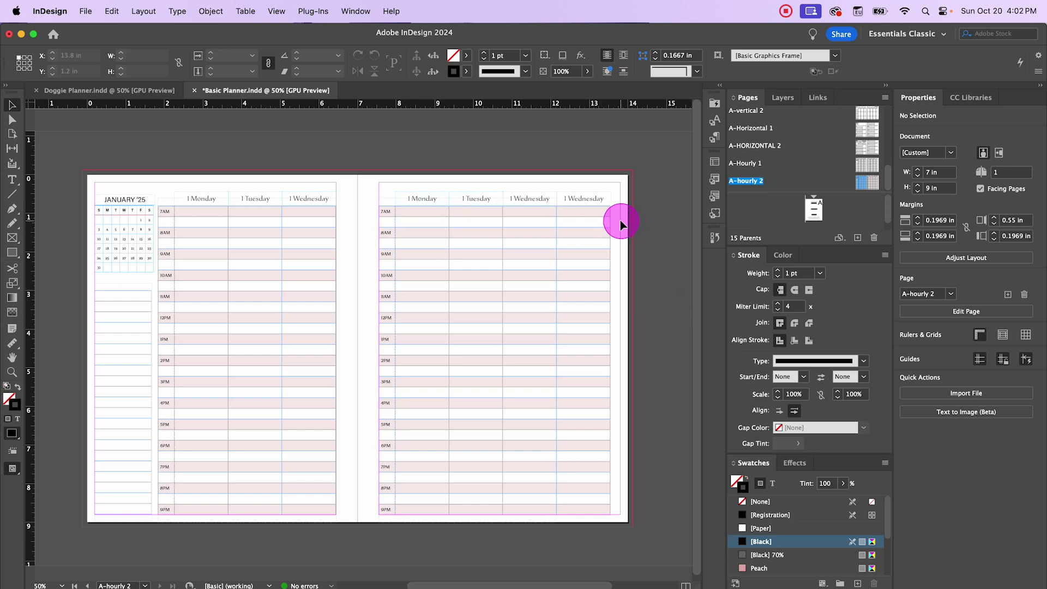
Group the right page's hourly table, headings and dotted line, centre the group horizontally between the margins, and deselect it
left_click_drag(389, 187, 643, 530)
key("super+g")
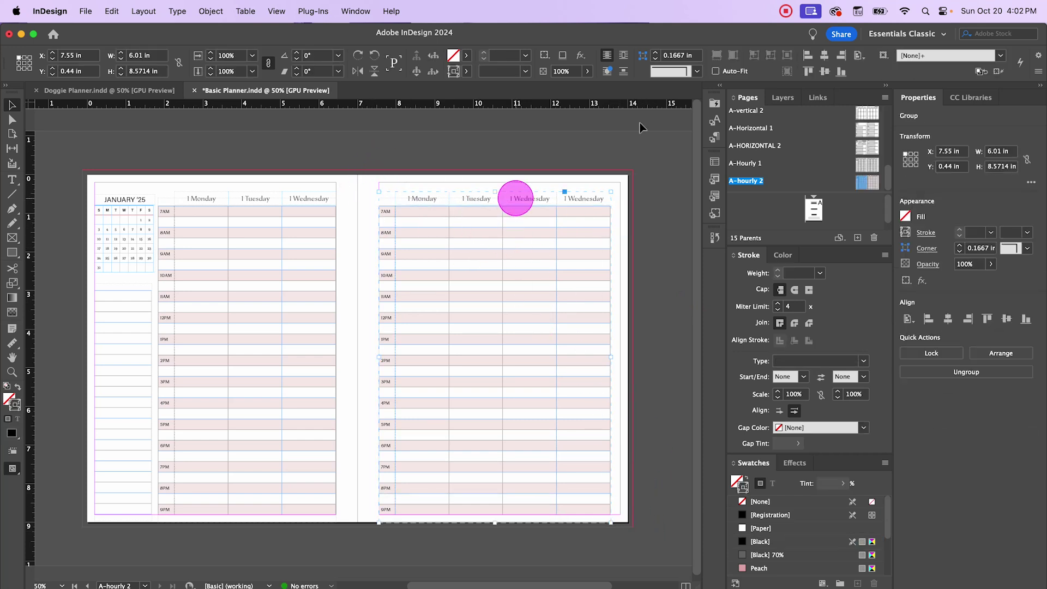
left_click(859, 57)
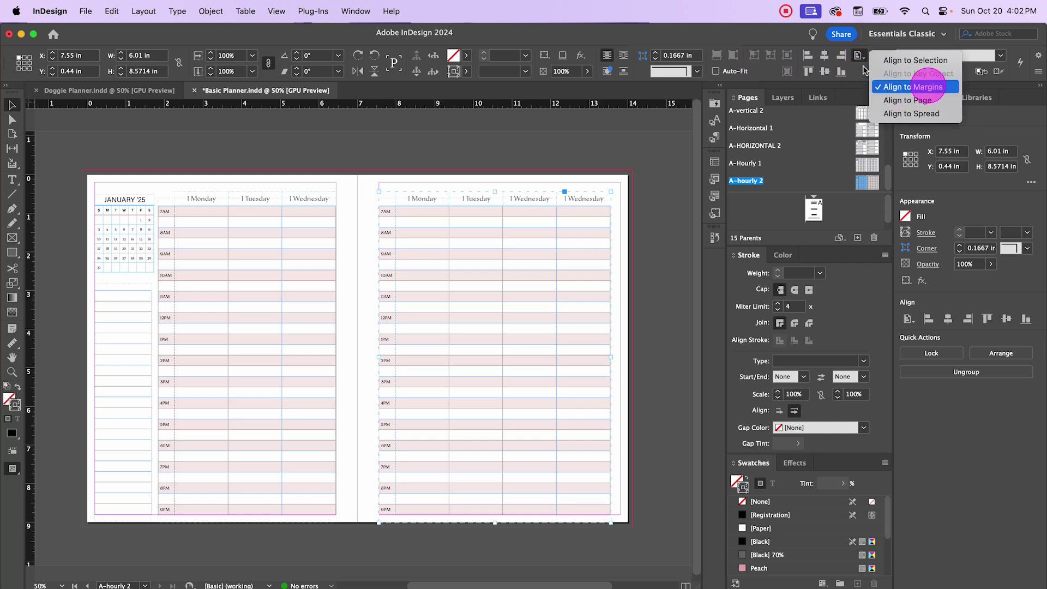
left_click(825, 57)
left_click(825, 56)
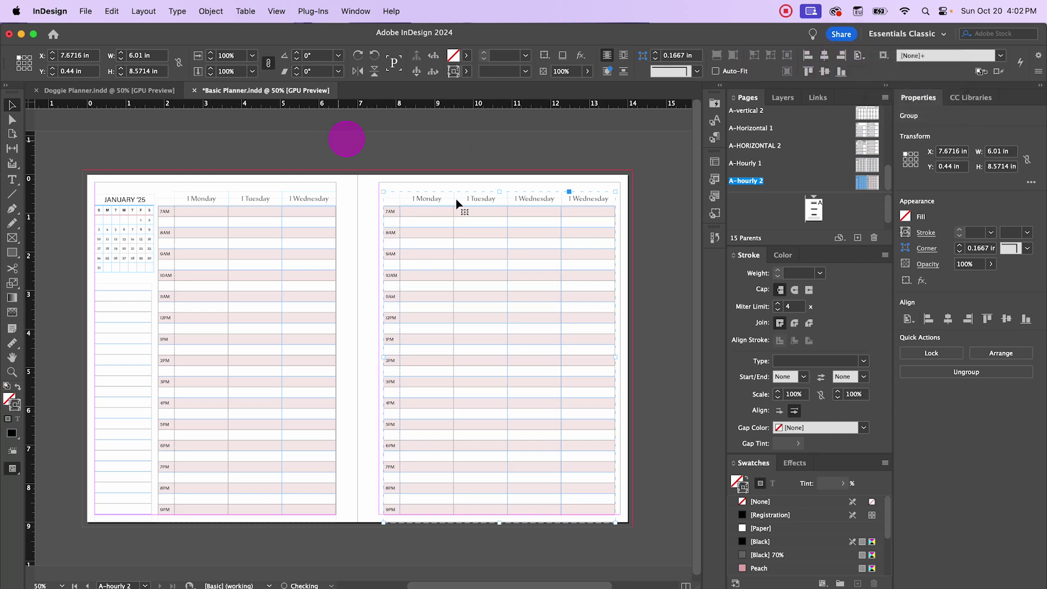
left_click(658, 316)
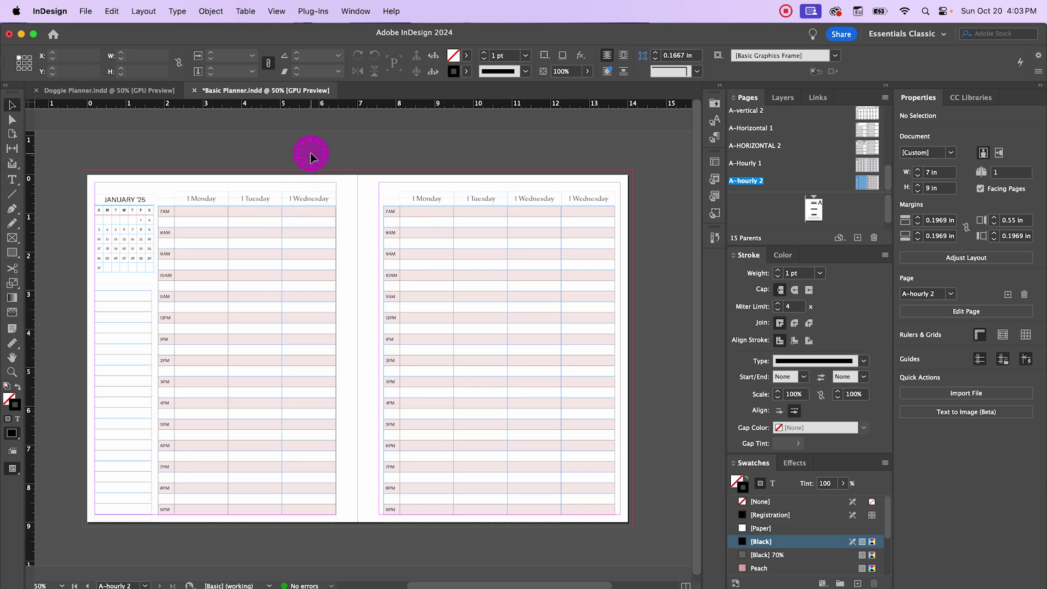
Compare the A-Hourly 1 and A-hourly 2 parent spreads
mouse_move(310, 154)
left_mouse_down()
mouse_move(393, 159)
mouse_move(323, 161)
left_mouse_up()
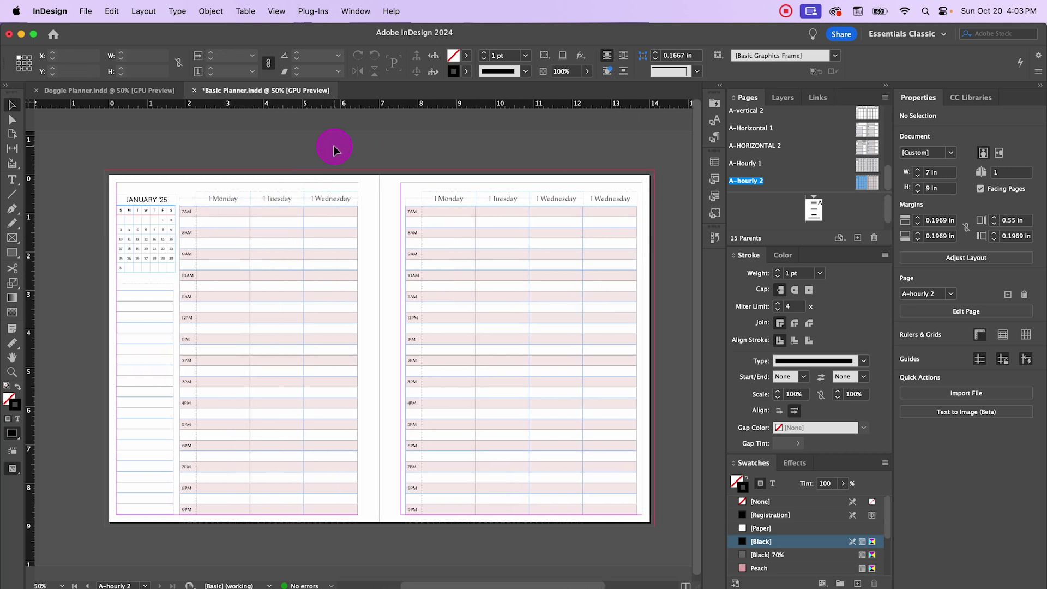
double_click(867, 165)
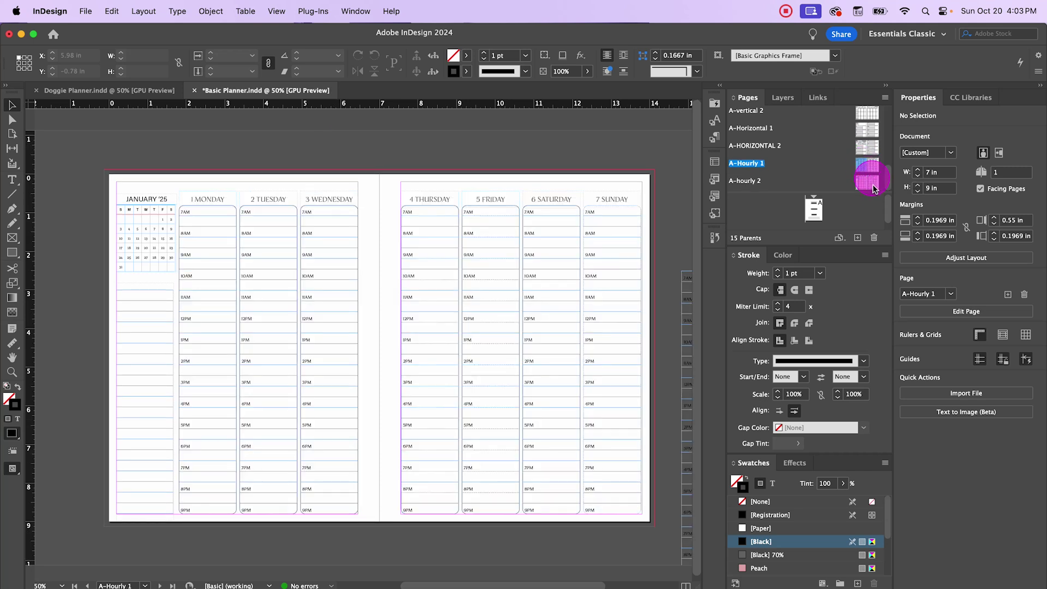
double_click(866, 184)
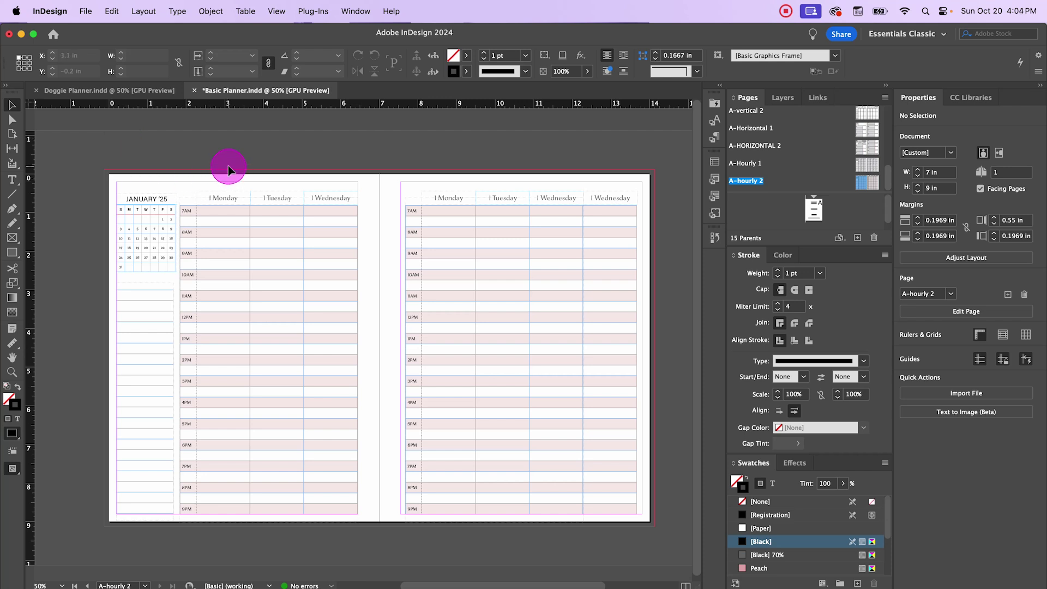
double_click(867, 164)
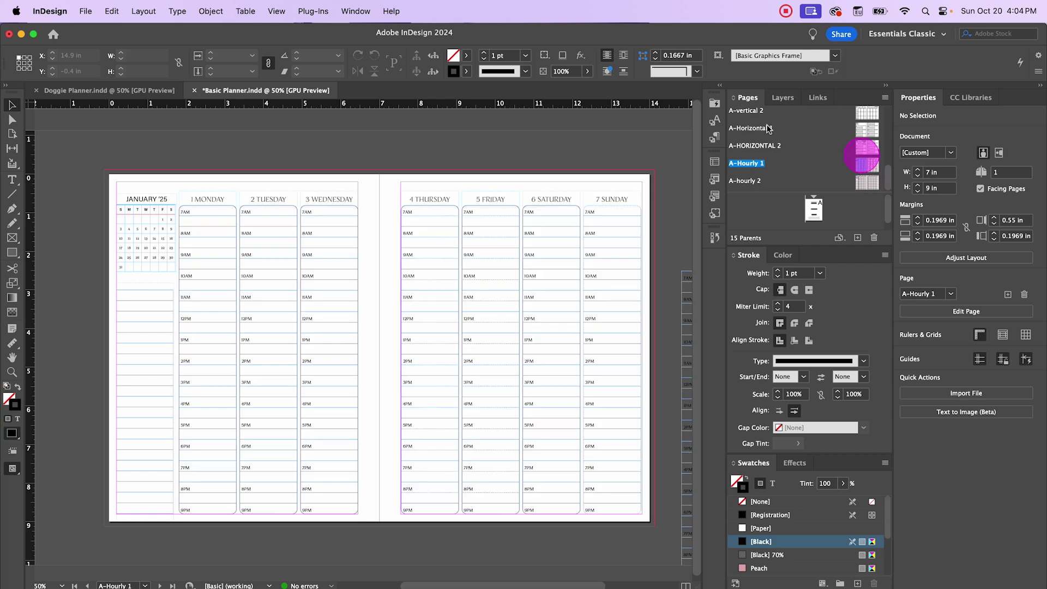
Switch to the Doggie Planner document, add a new two-page parent spread, and name it Hourly
left_click(116, 92)
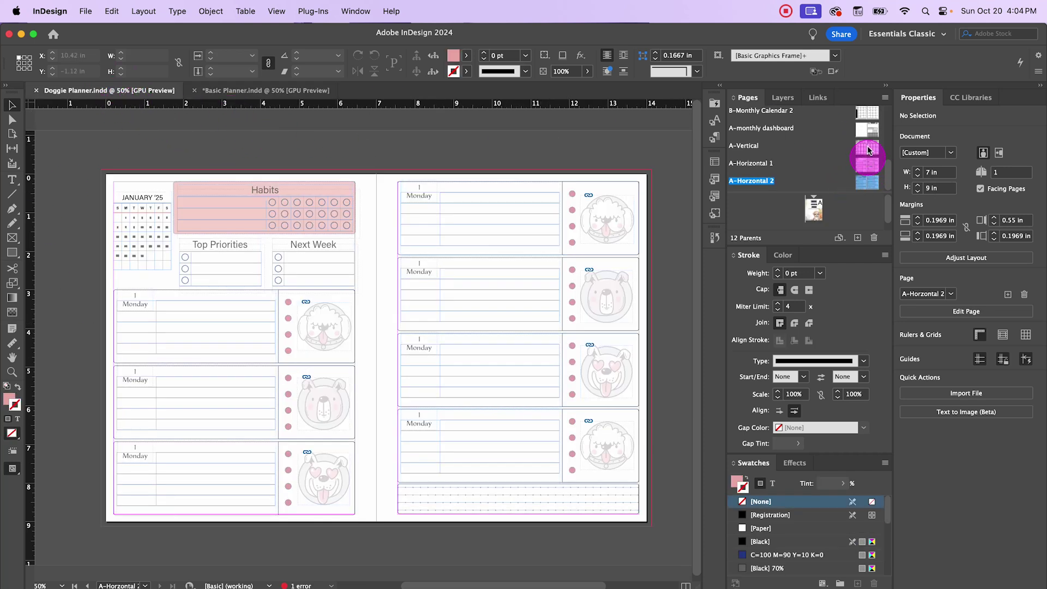
left_click(857, 238)
scroll(761, 180, "down", 1)
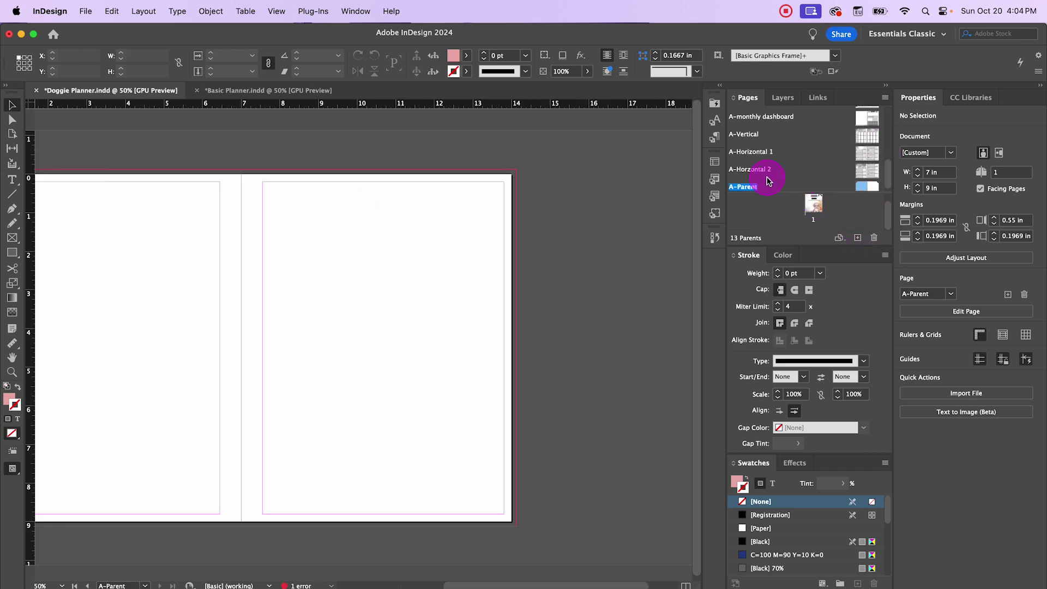
right_click(750, 183)
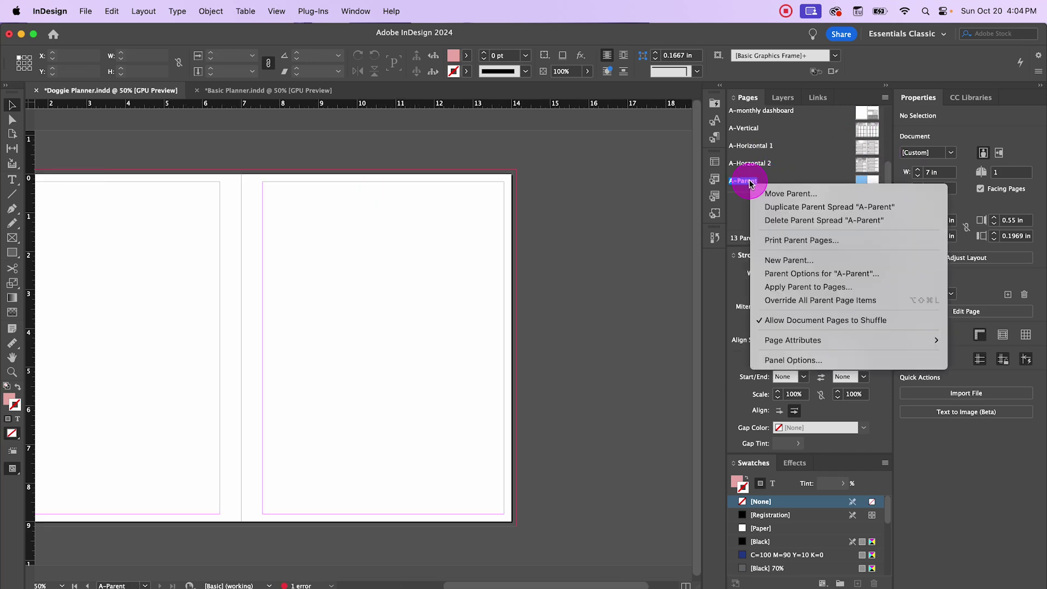
left_click(804, 271)
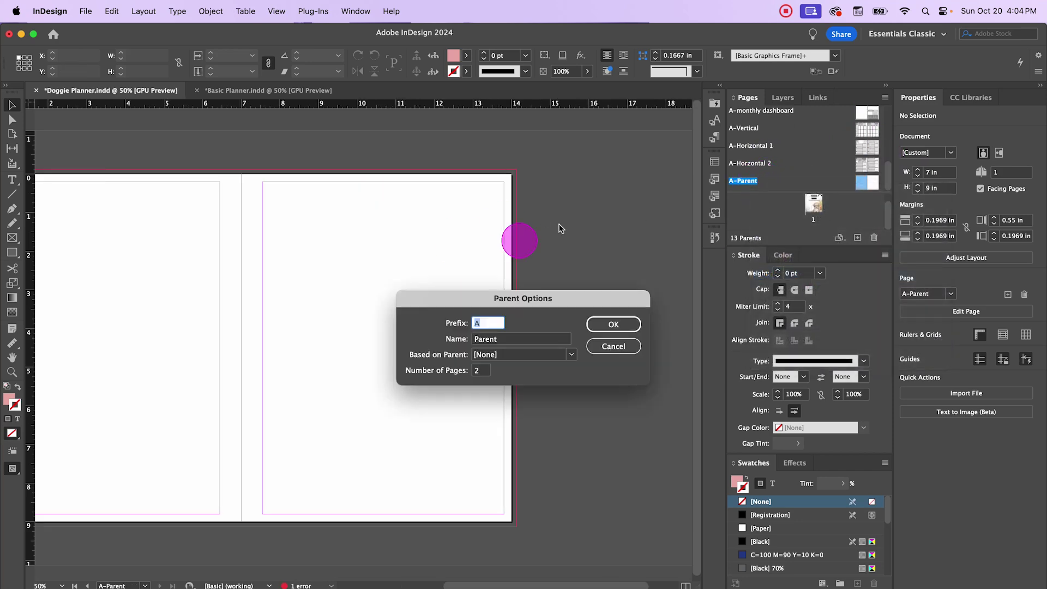
double_click(516, 339)
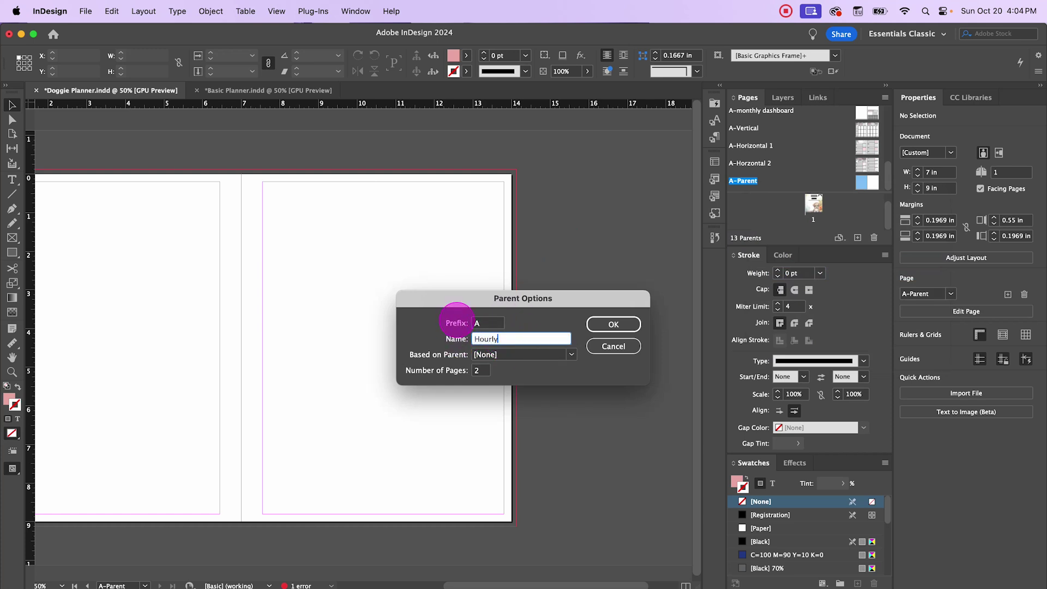
left_click(614, 324)
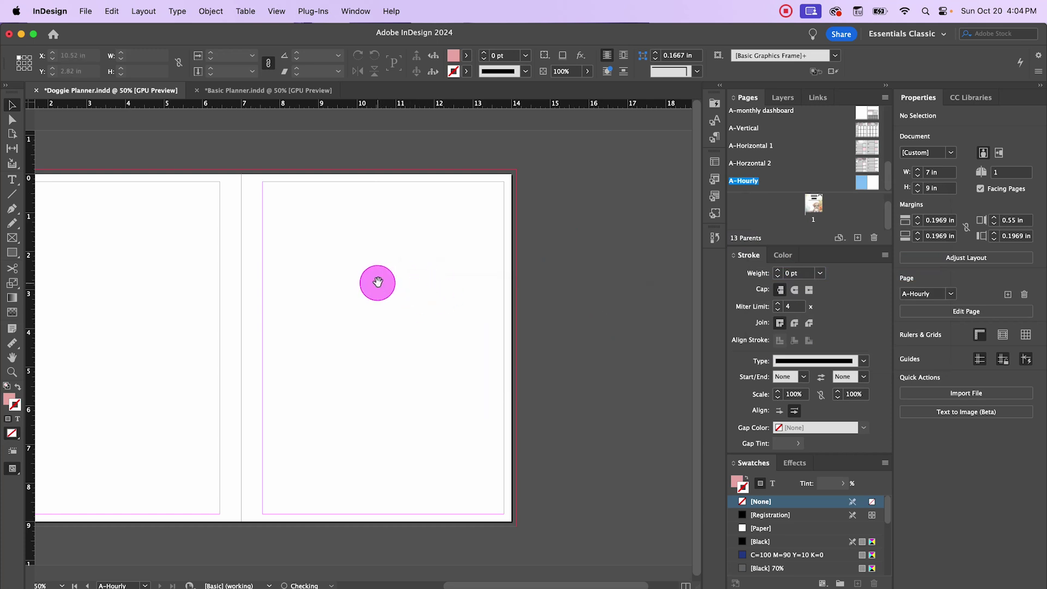
Copy everything on Basic Planner's A-Hourly 1 spread, paste it in place onto Doggie Planner's A-Hourly parent, and deselect it
left_click_drag(374, 283, 500, 281)
left_click(240, 90)
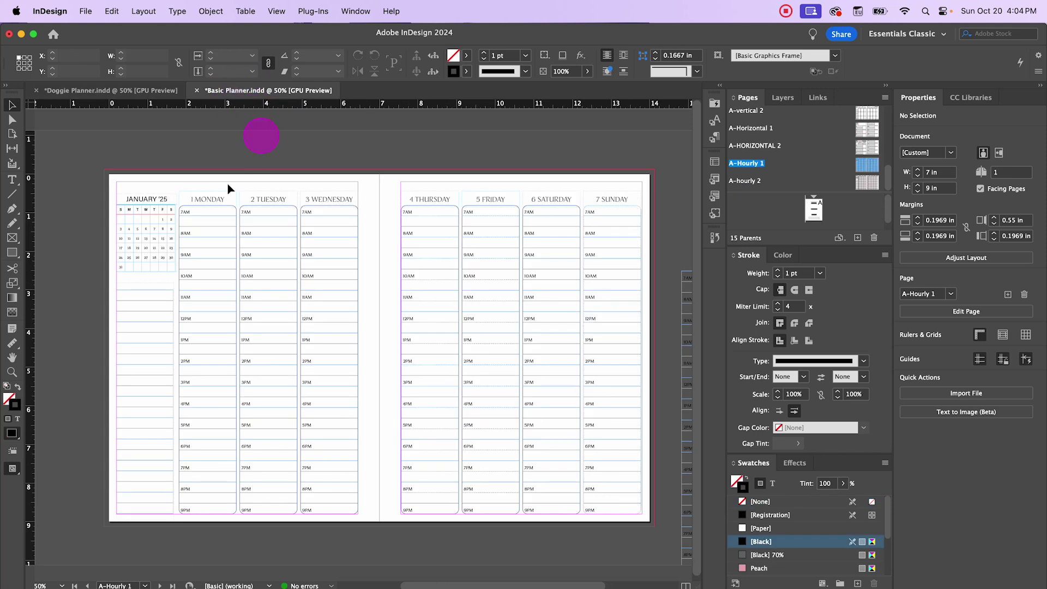
left_click_drag(93, 150, 649, 546)
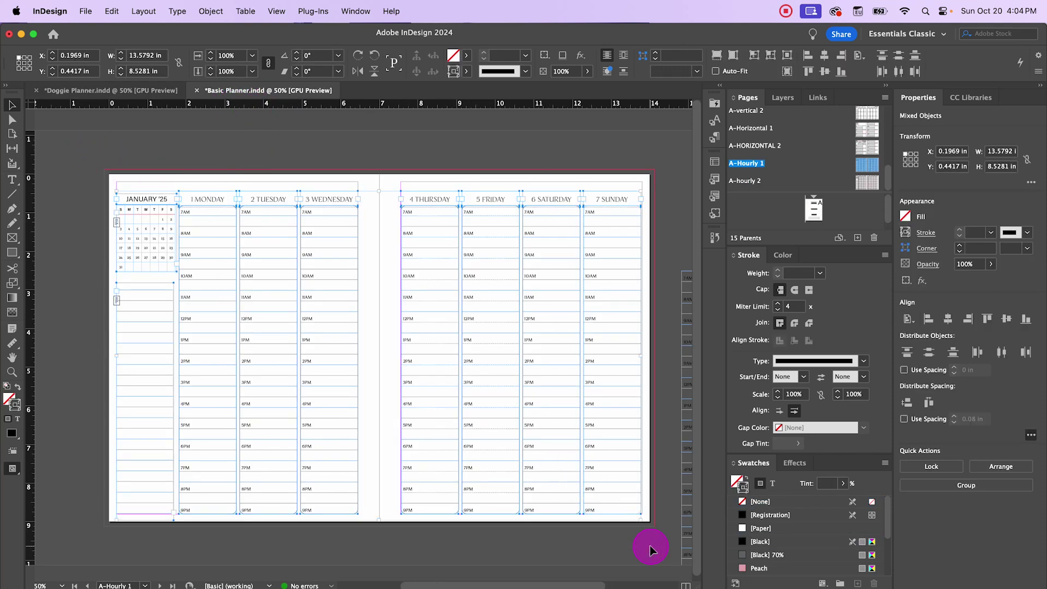
left_click(106, 90)
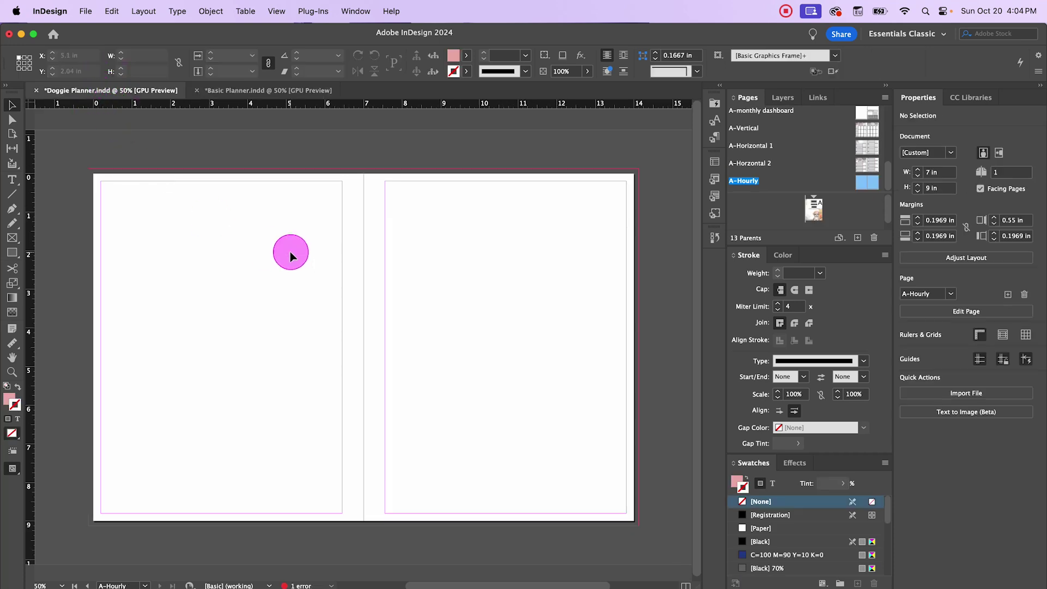
left_click(112, 11)
left_click(117, 131)
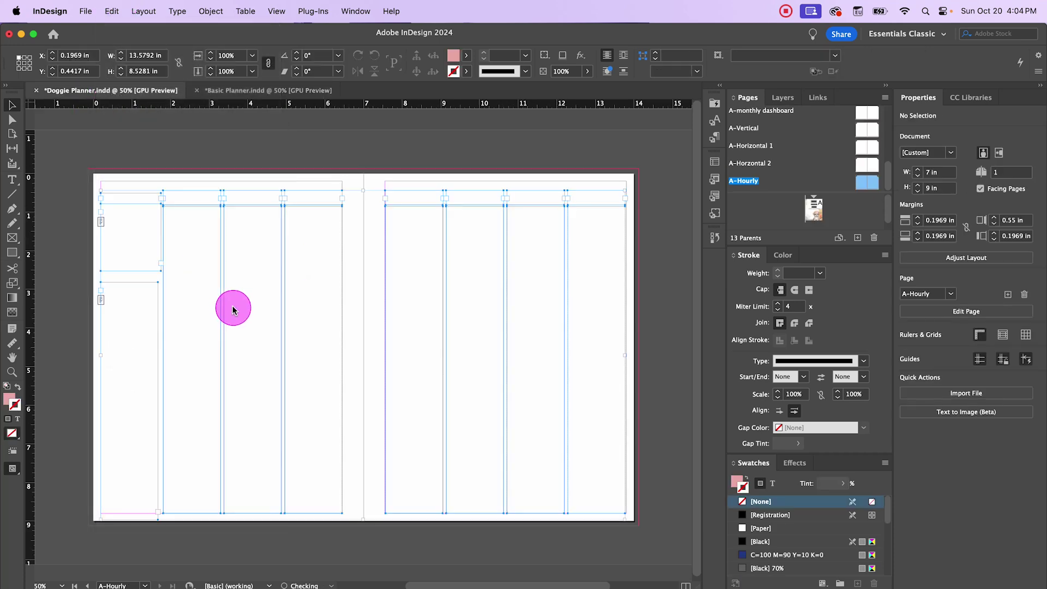
left_click(300, 151)
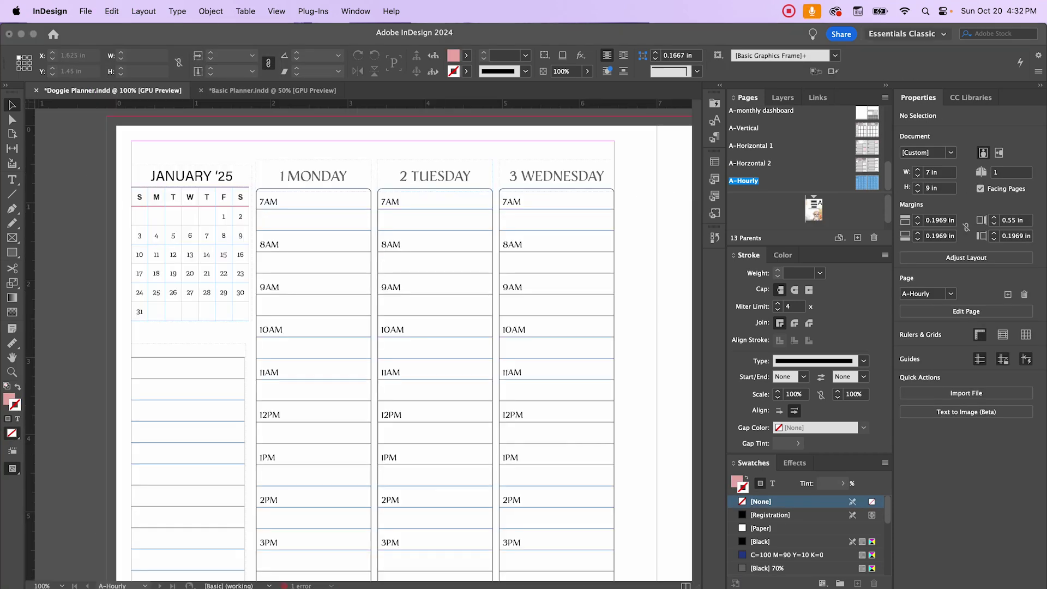
Place Recurso 901 copy.png from the Episode 11 folder over the January mini calendar, about 1.4 in wide and 1.2 in high
scroll(440, 381, "down", 3)
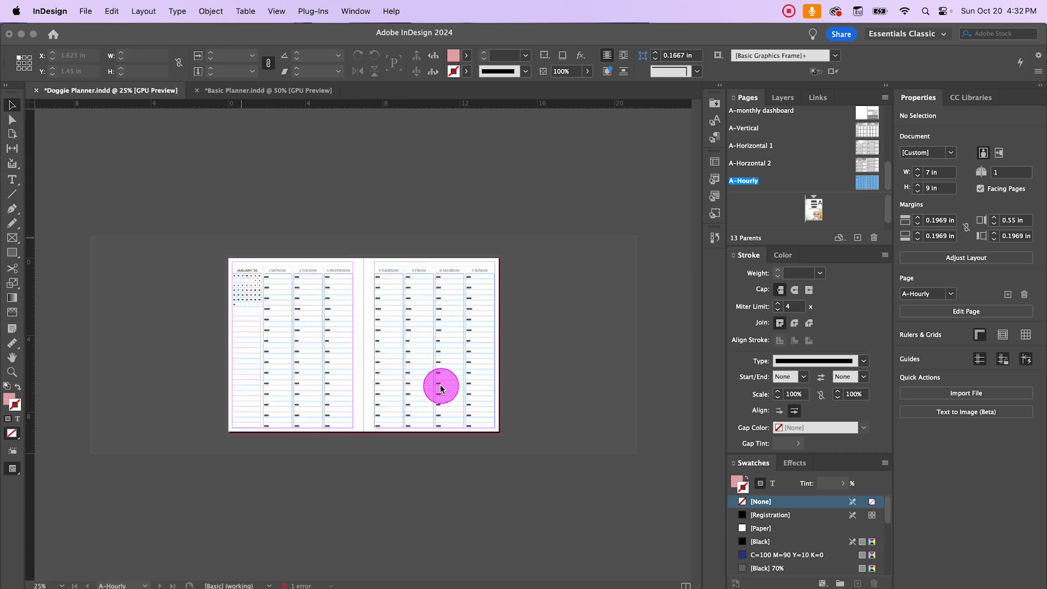
scroll(432, 379, "up", 3)
scroll(398, 360, "up", 1)
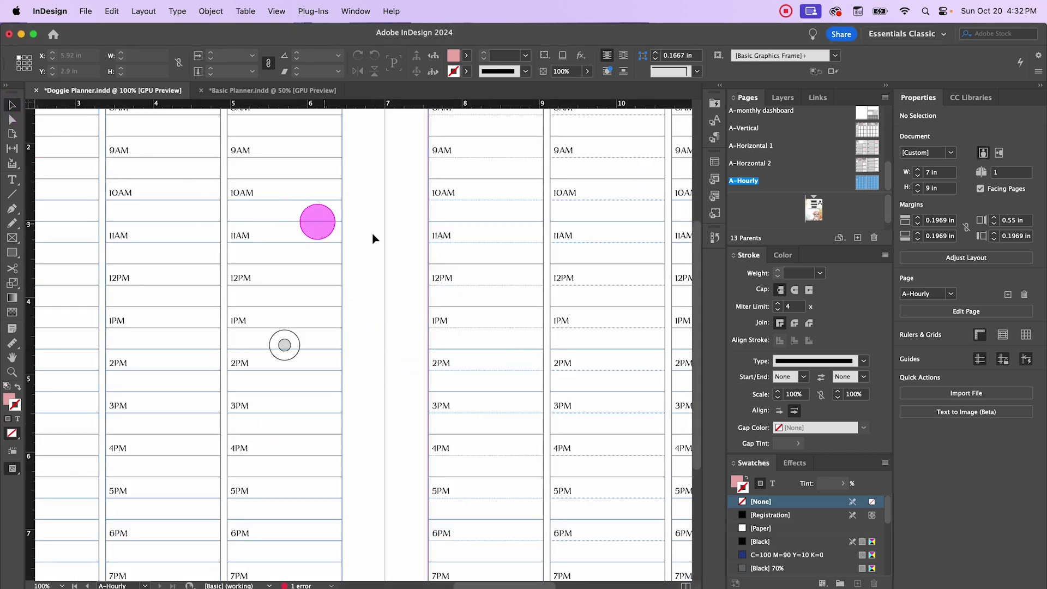
left_click_drag(382, 236, 645, 274)
scroll(260, 224, "up", 3)
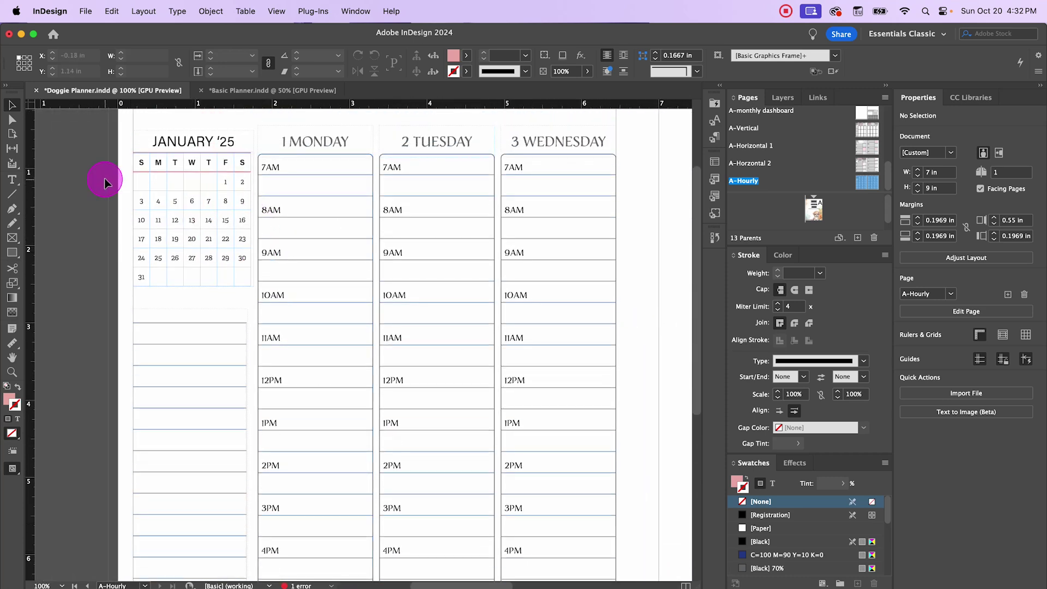
left_click(86, 12)
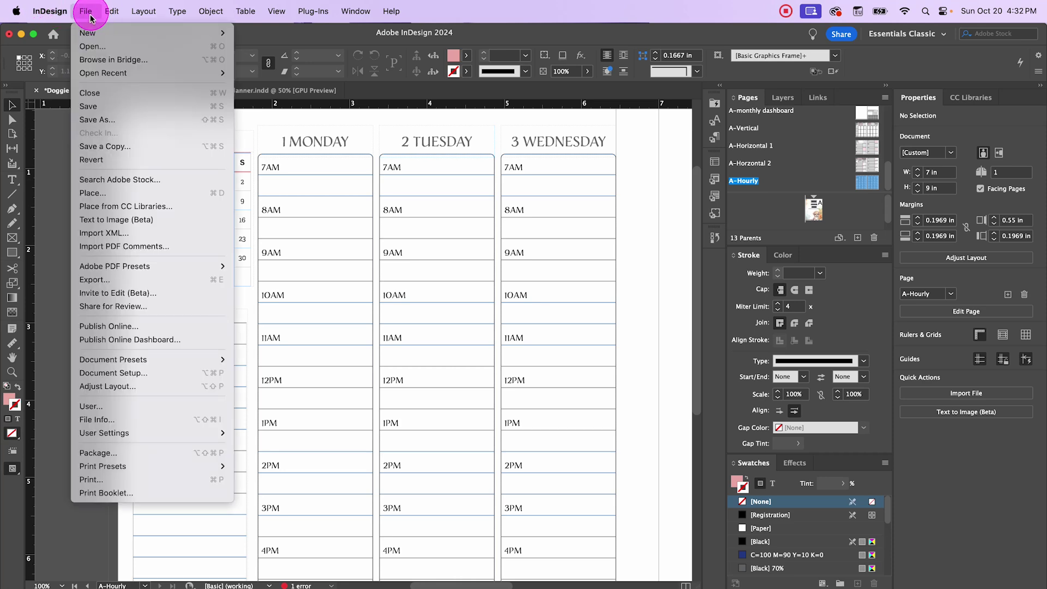
left_click(156, 194)
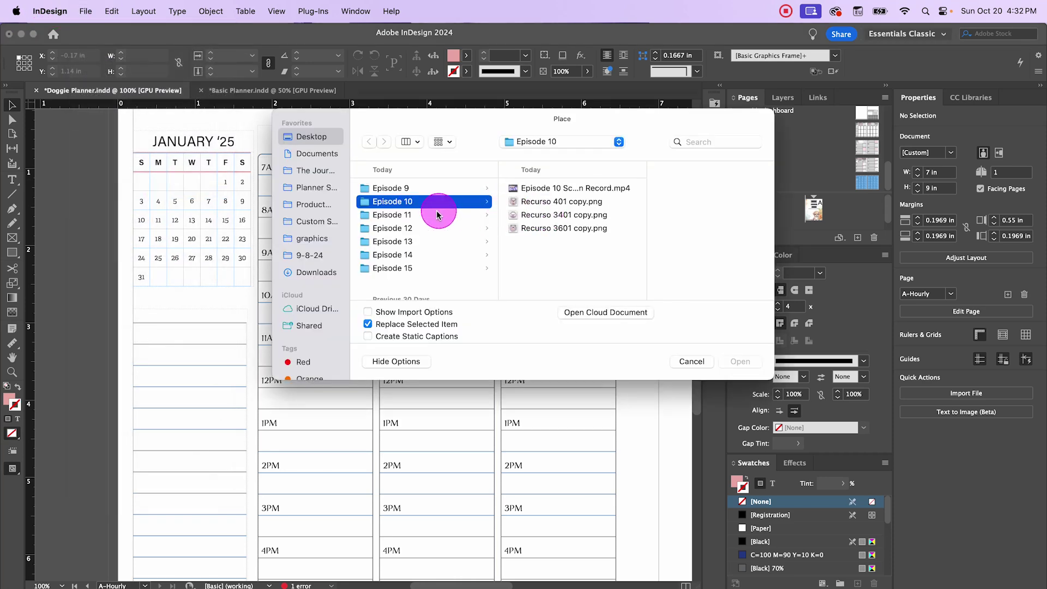
left_click(438, 214)
left_click(506, 192)
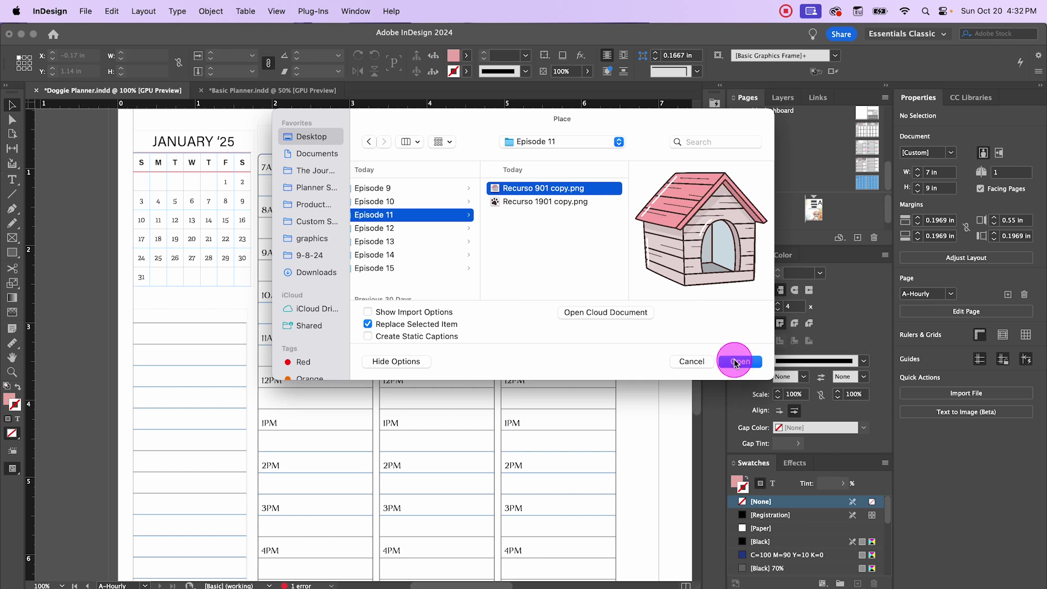
left_click(739, 362)
left_click_drag(152, 181, 230, 271)
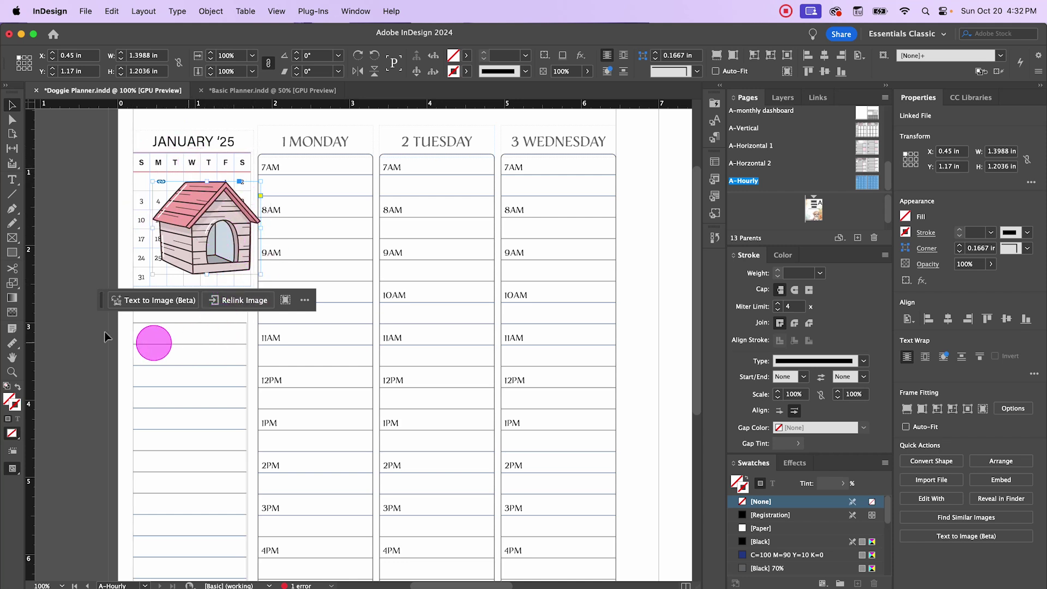
Align the doghouse image's horizontal centre to the mini calendar as key object, and deselect both
left_click(47, 262)
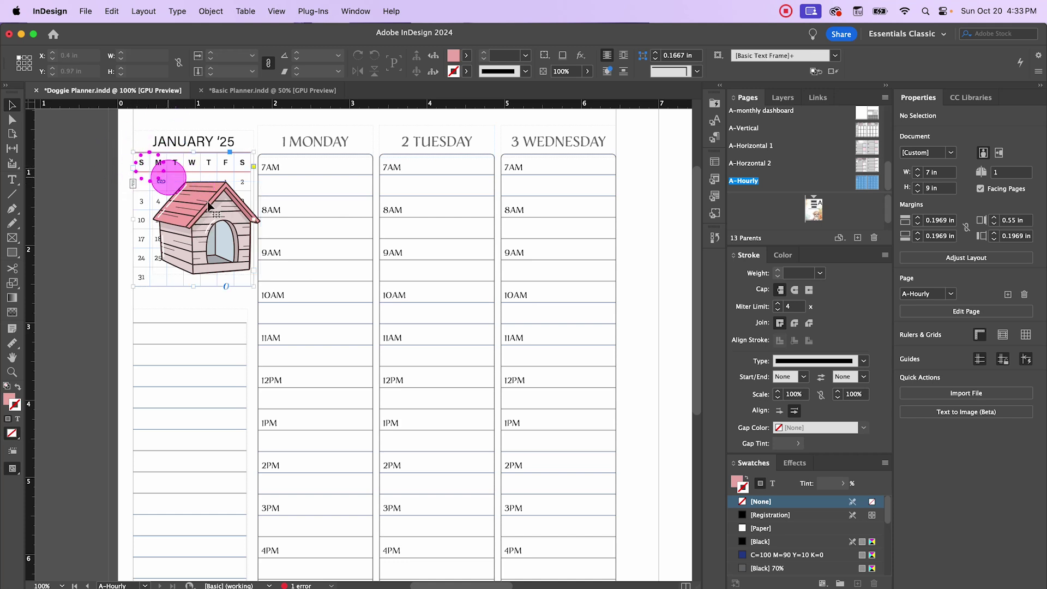
left_click(164, 168)
key("super+shift+a")
left_click_drag(216, 223, 252, 269)
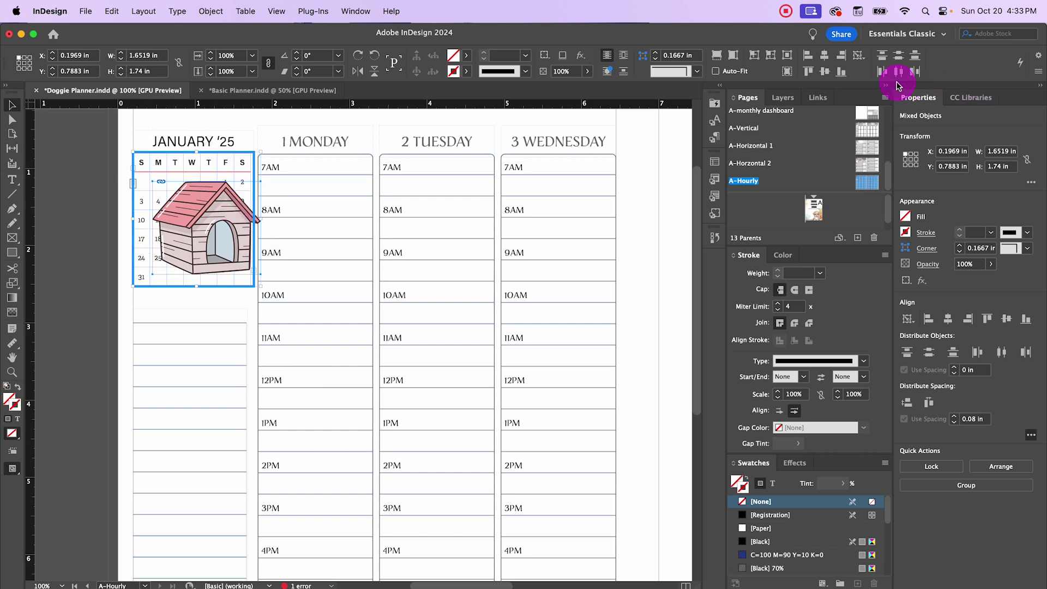
left_click(822, 54)
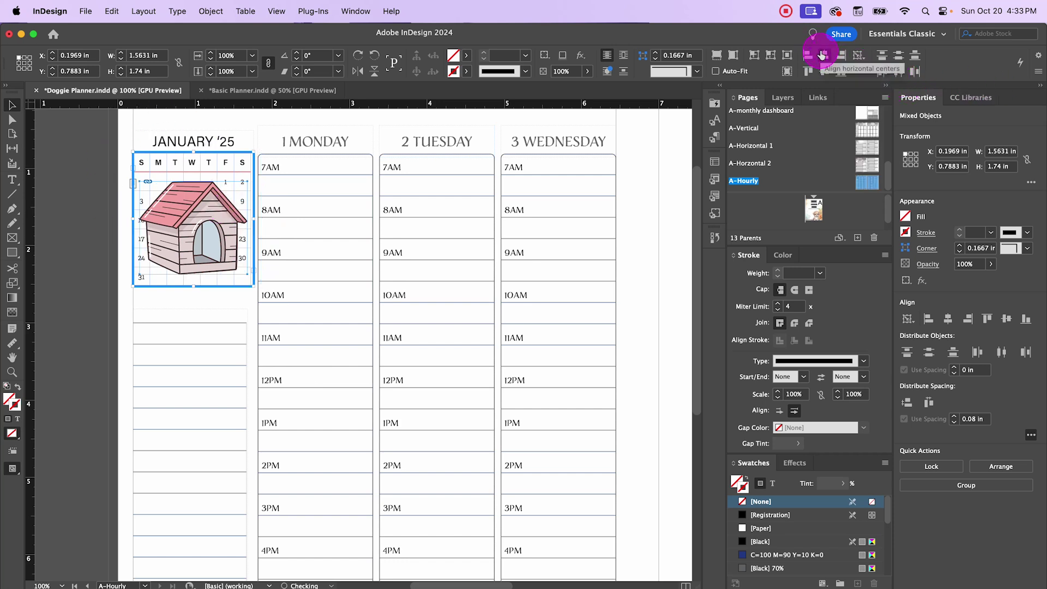
left_click(80, 170)
Send the doghouse image to the back so it sits behind the calendar dates
right_click(210, 203)
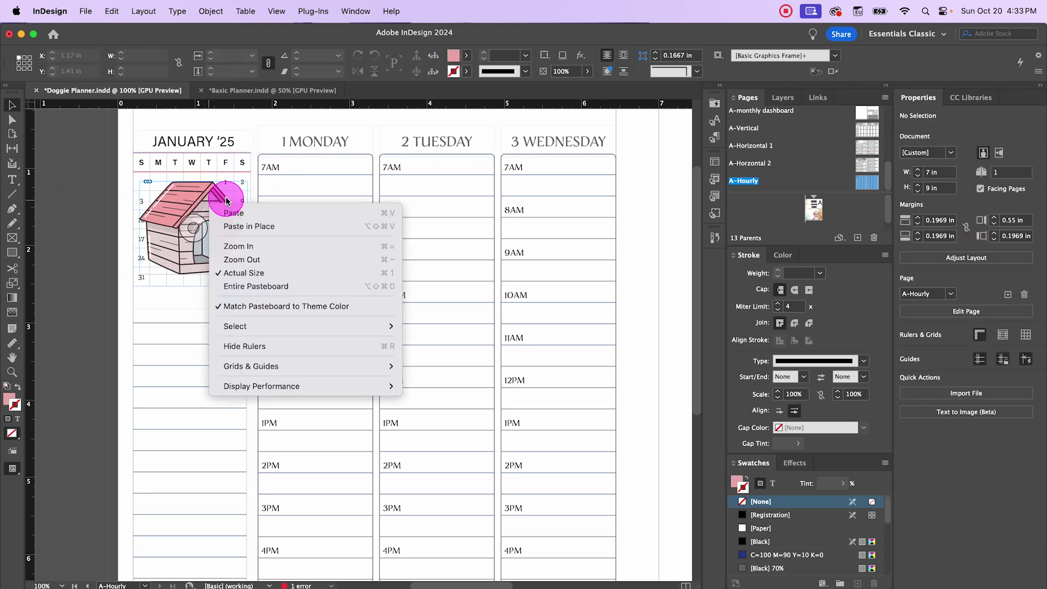
left_click(209, 188)
left_click(208, 189)
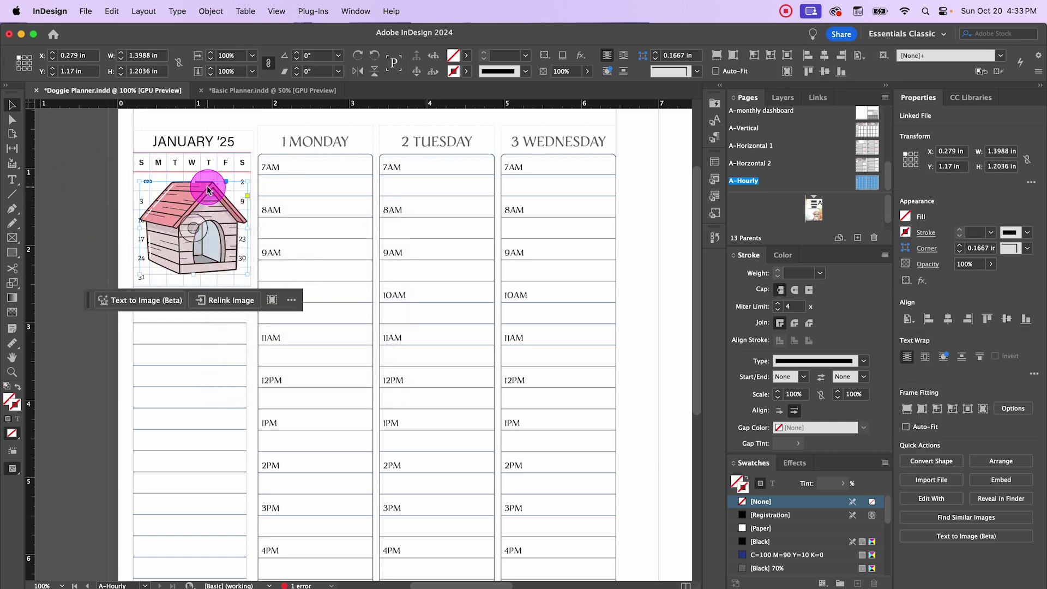
right_click(208, 189)
mouse_move(269, 295)
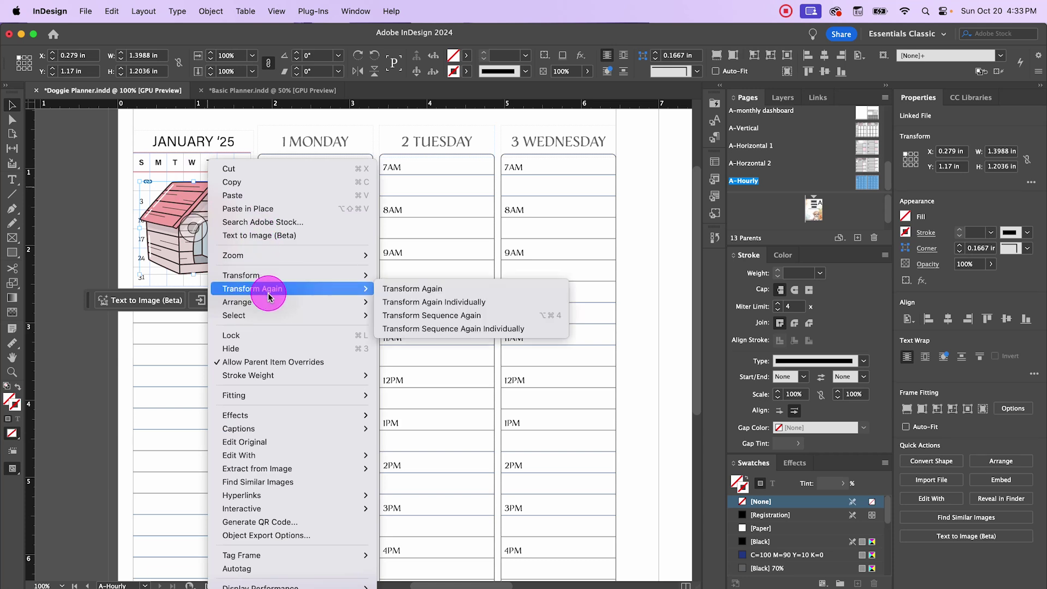
left_click(425, 314)
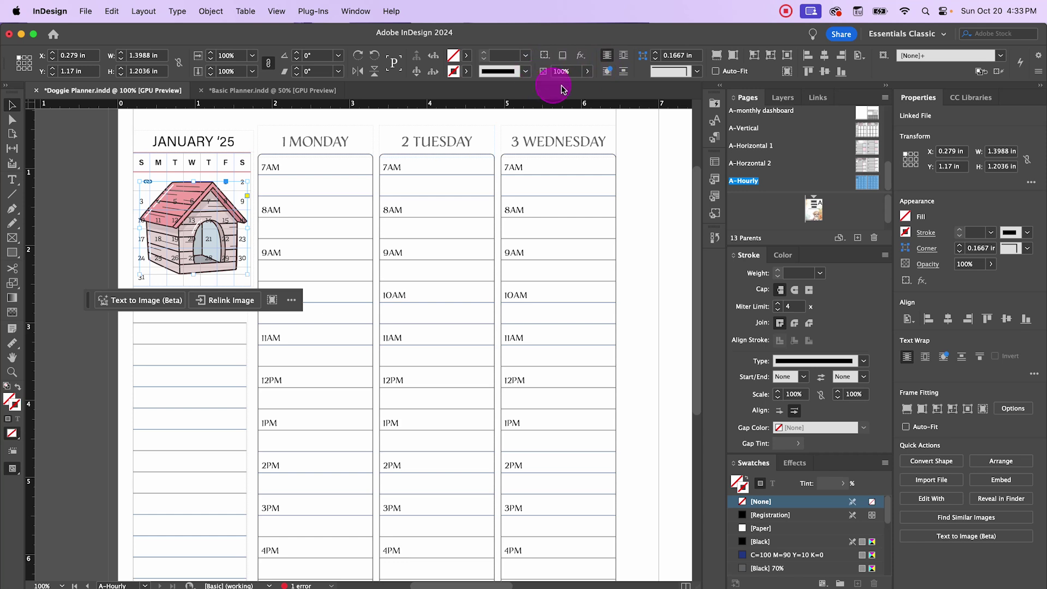
Set the doghouse image's opacity to 15% and deselect it
left_click(587, 72)
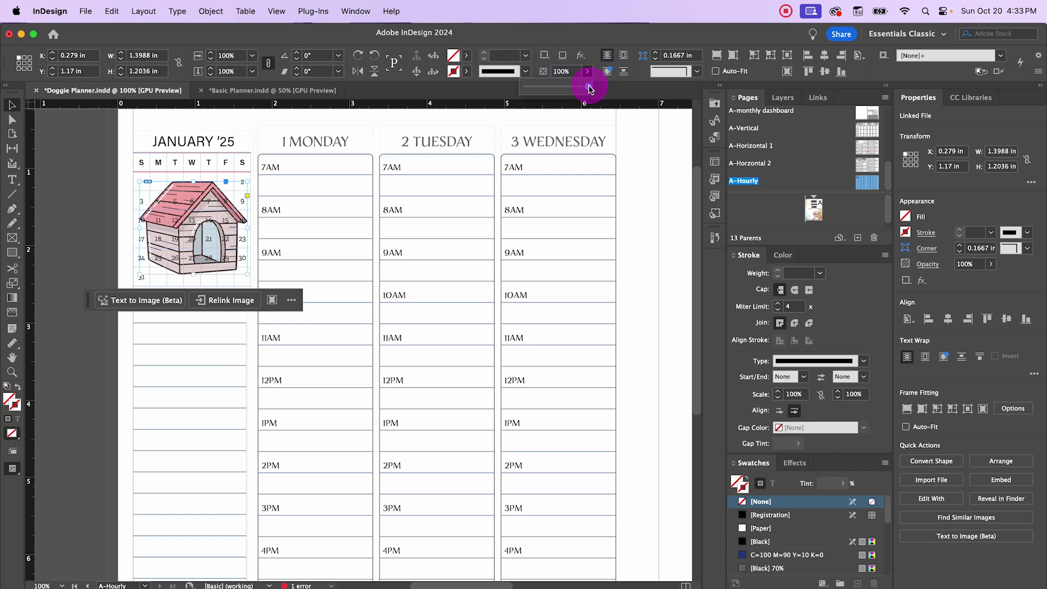
left_click_drag(591, 90, 535, 85)
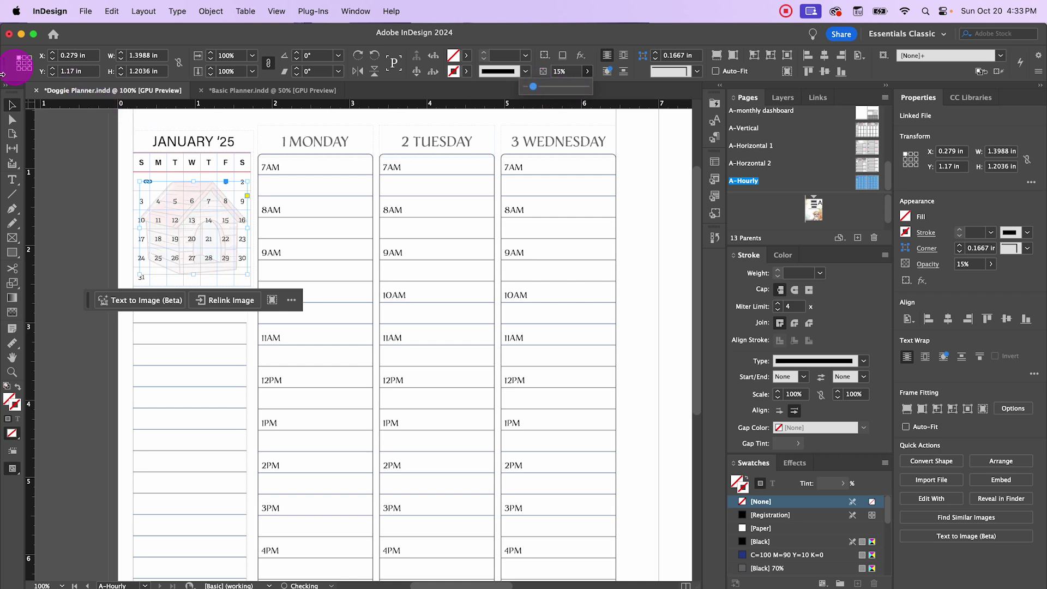
left_click(79, 195)
Place Recurso 1901 copy.png near the lower end of the lined notes column, about 0.9 in wide
scroll(95, 198, "down", 5)
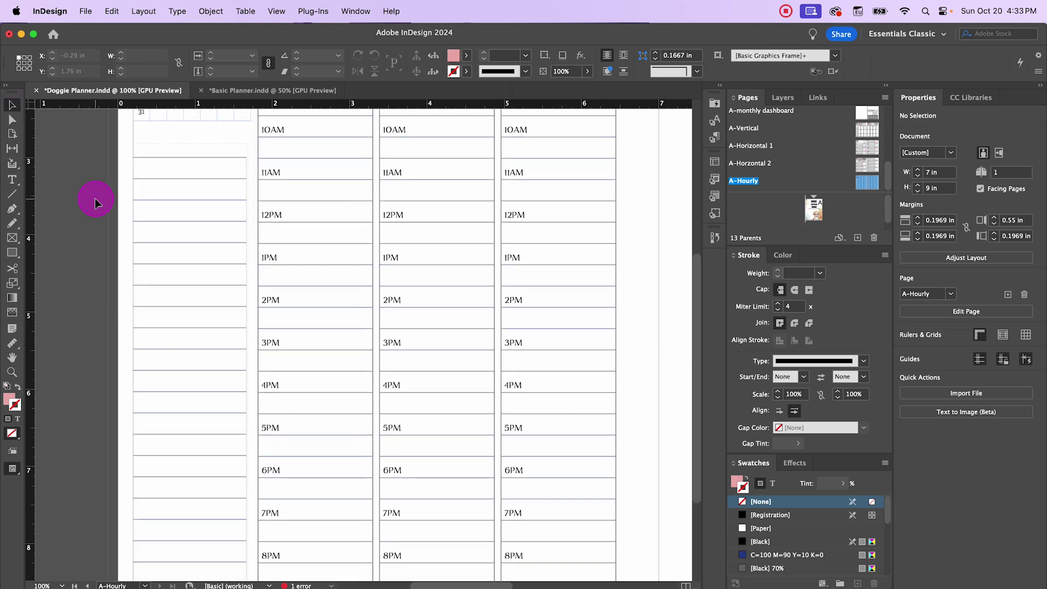
scroll(95, 197, "down", 3)
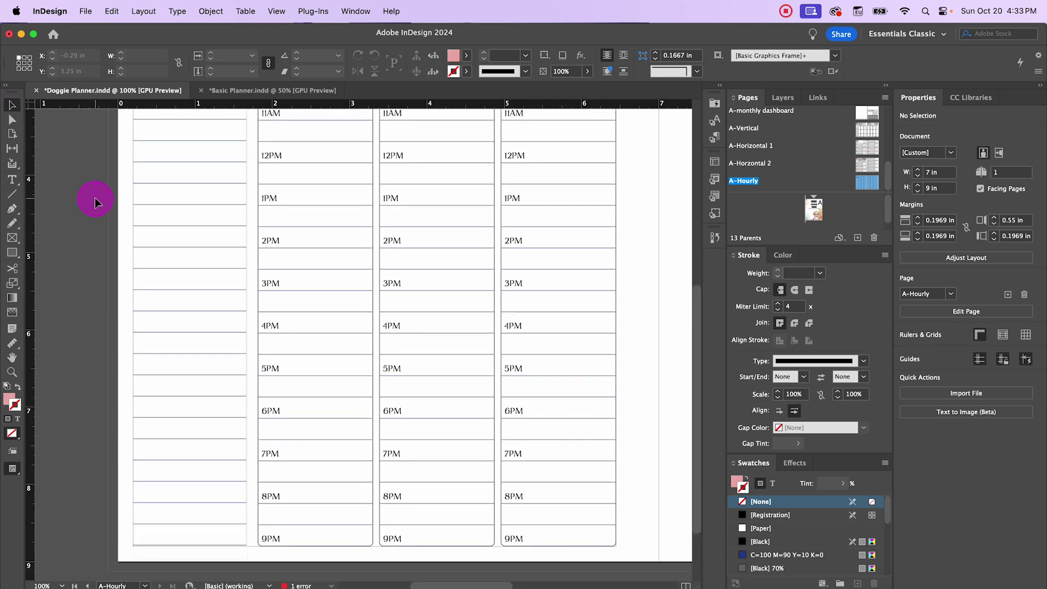
left_click(85, 11)
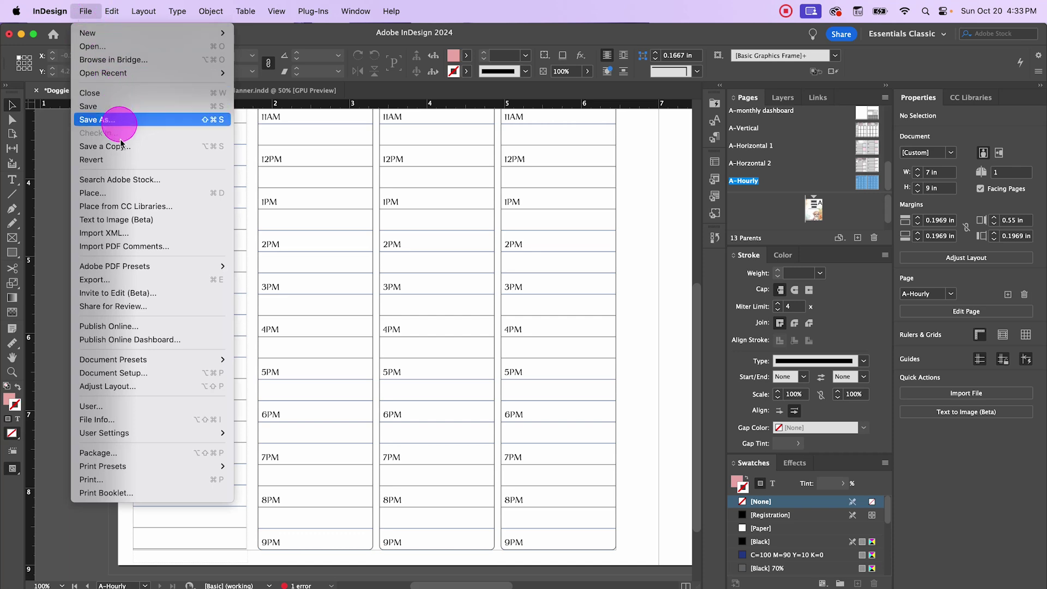
left_click(136, 193)
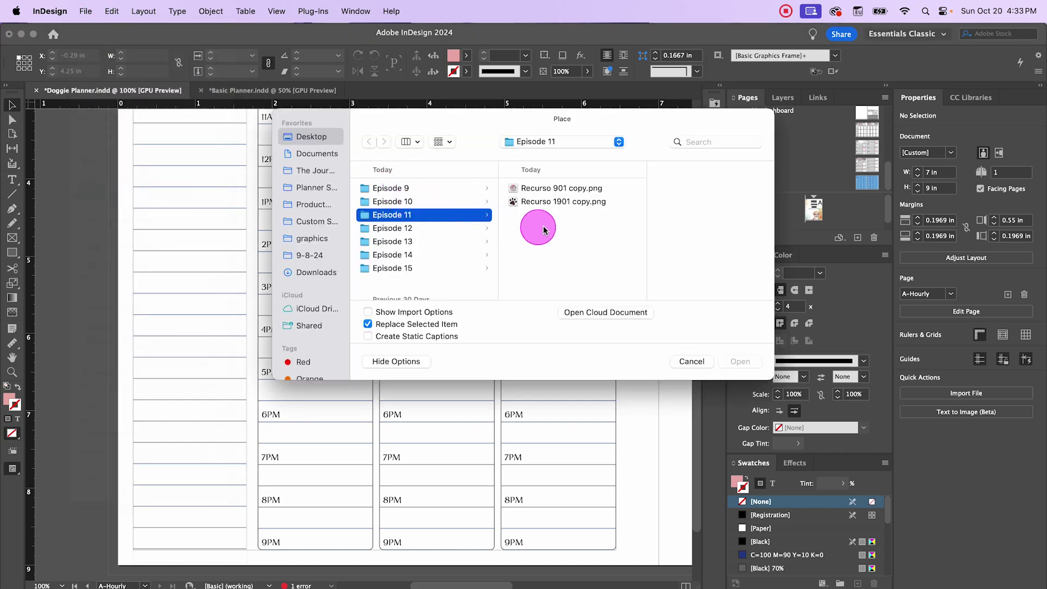
left_click(540, 202)
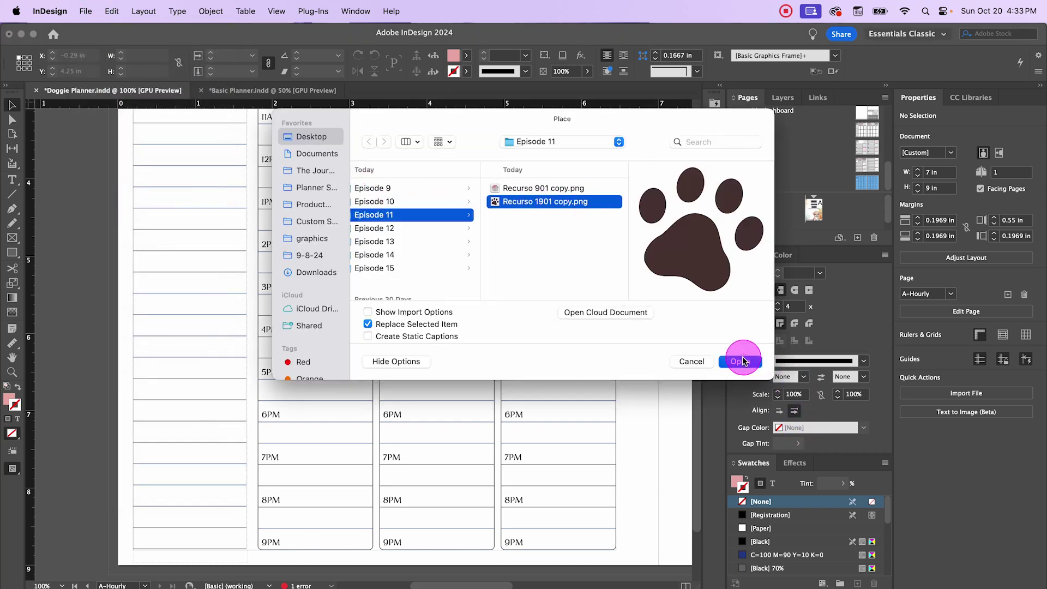
left_click(740, 361)
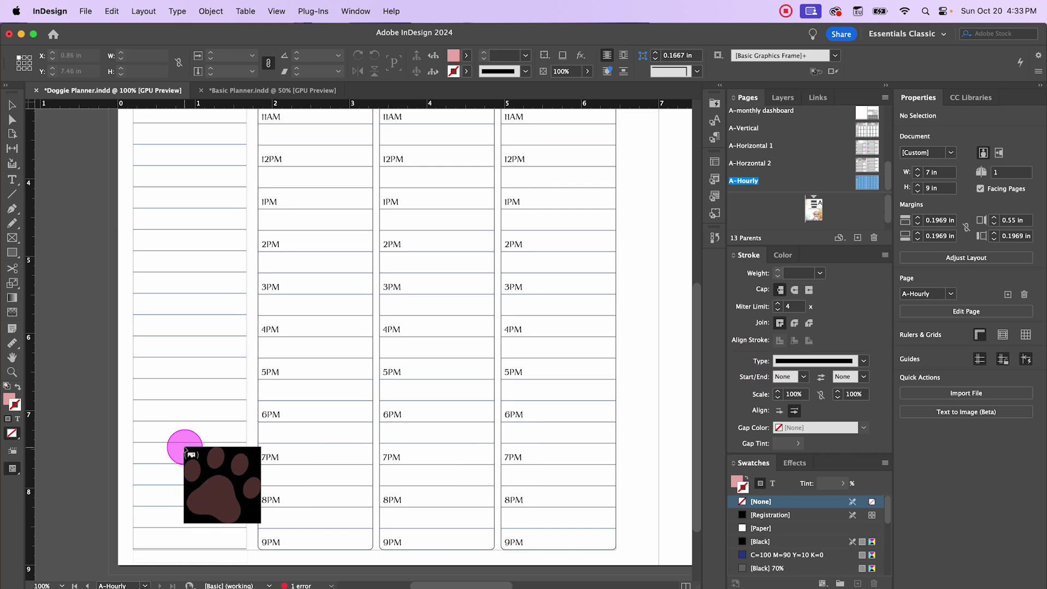
left_click_drag(185, 452, 254, 521)
left_click_drag(222, 470, 215, 467)
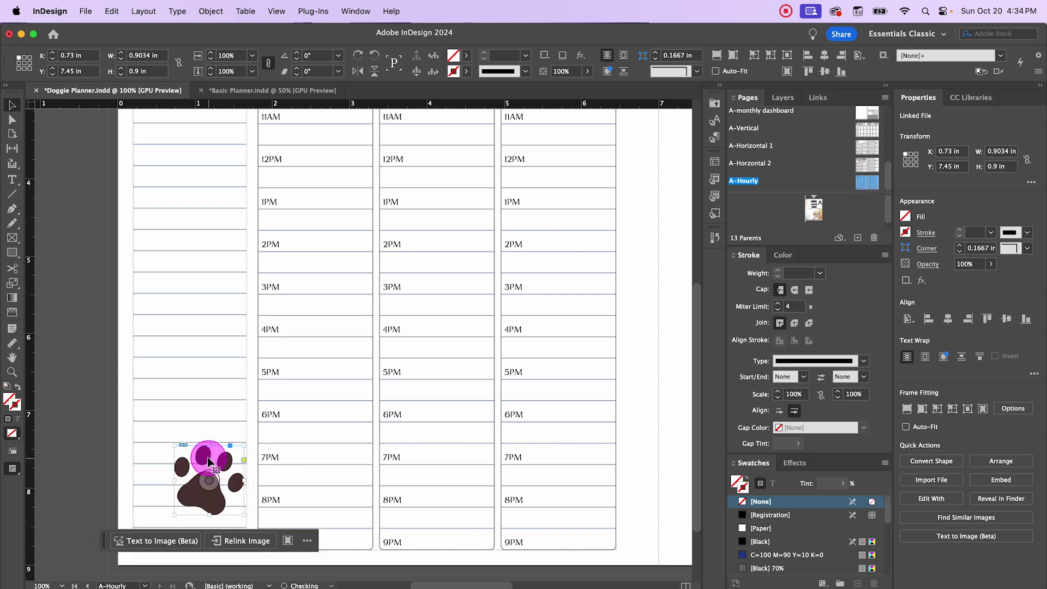
Shrink the paw print to about 0.76 in wide and place a copy above it, offset towards the page's outer edge
key("super+alt+comma")
key("super+alt+comma")
key("super+alt+comma")
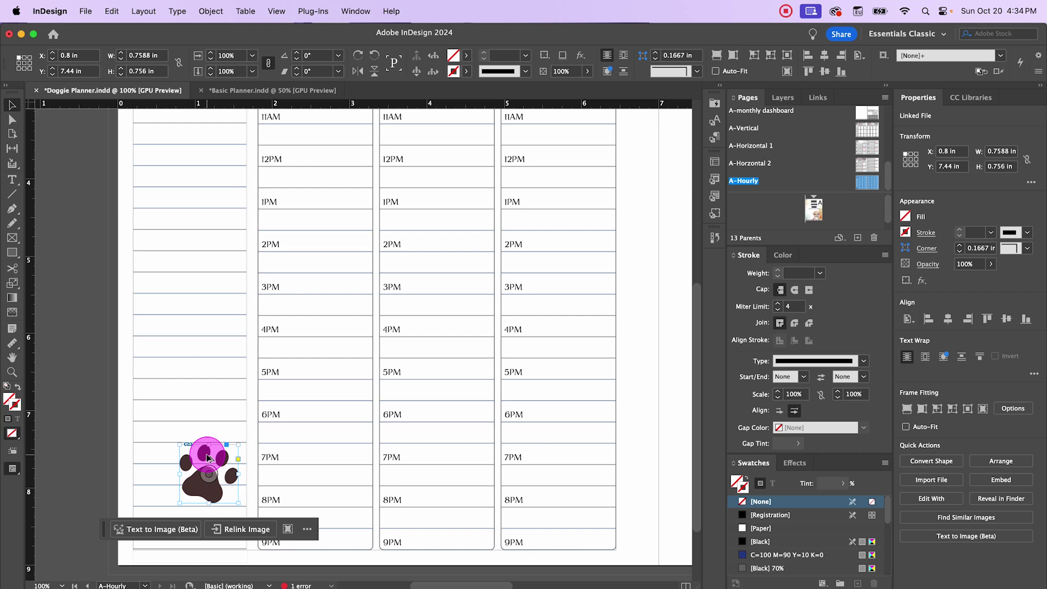
left_click_drag(207, 455, 165, 387)
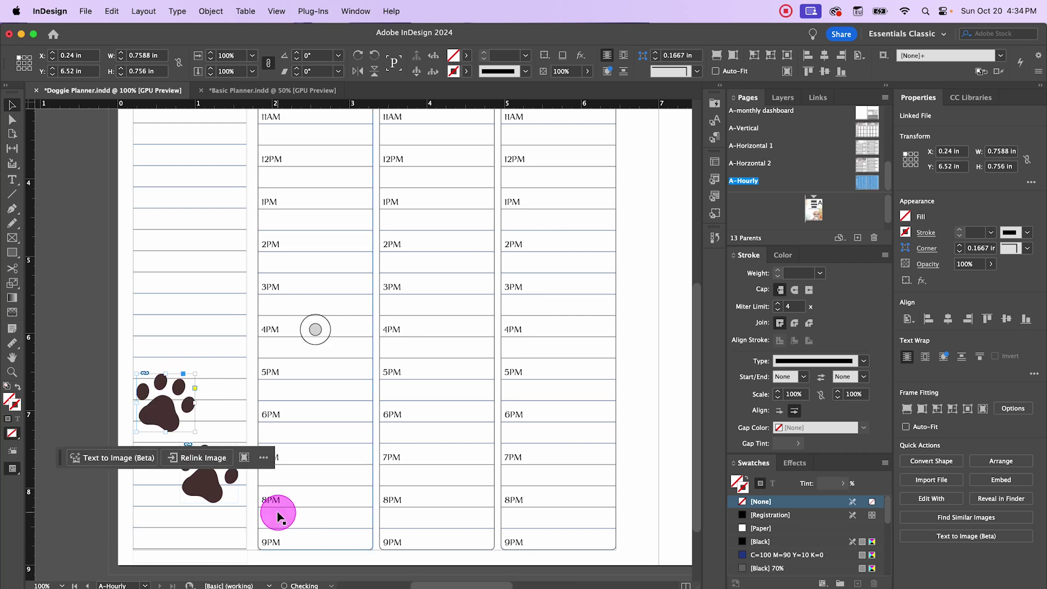
Duplicate the pair of paw prints upward twice with equal spacing along the notes column, and deselect them
left_click(211, 498, "shift")
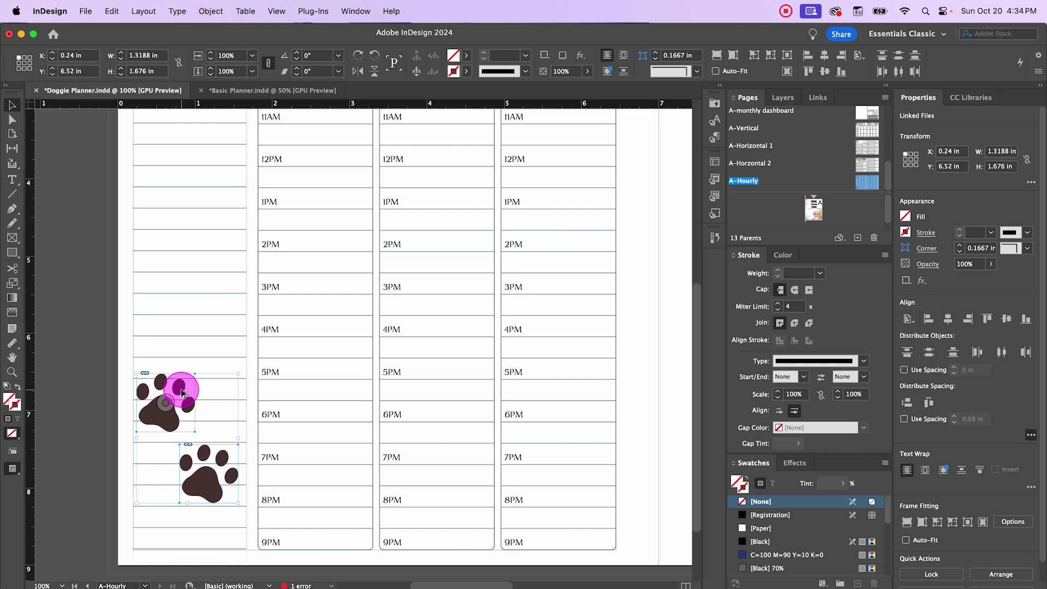
left_click_drag(183, 393, 182, 248)
scroll(176, 272, "up", 5)
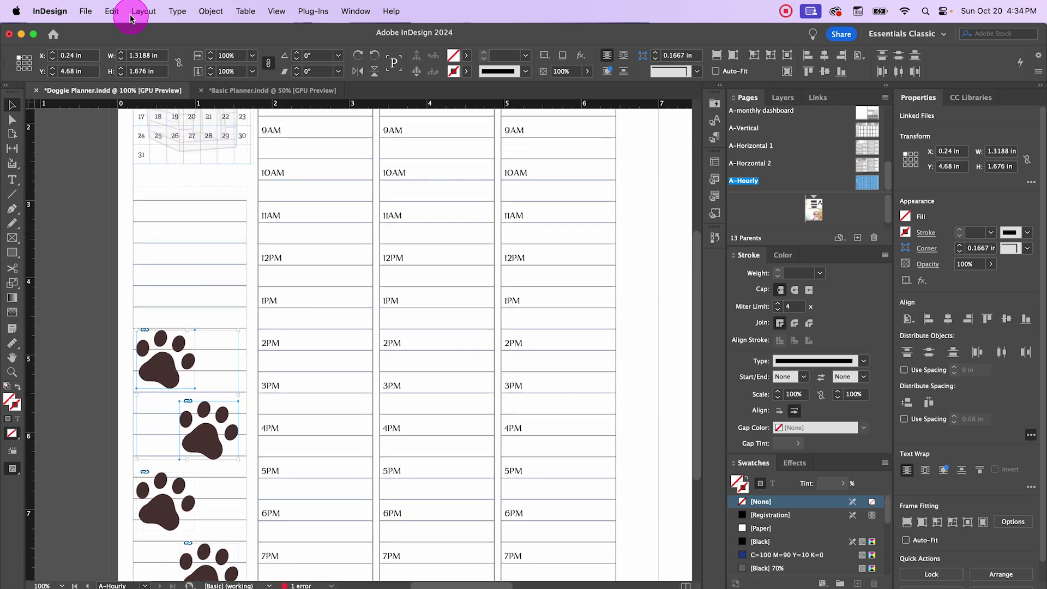
left_click(112, 11)
left_click(148, 166)
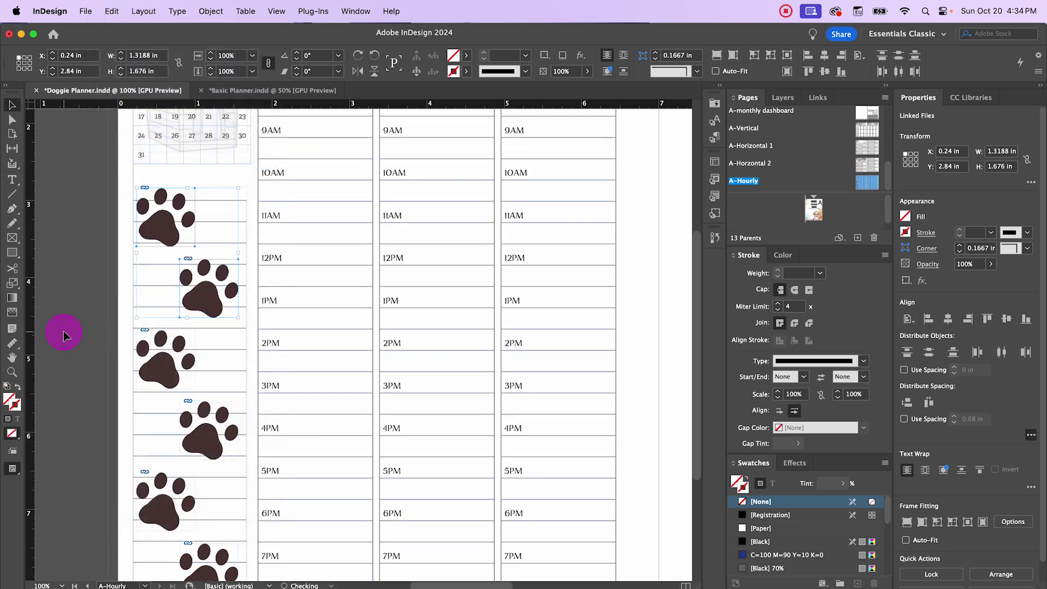
left_click(63, 331)
scroll(63, 332, "down", 3)
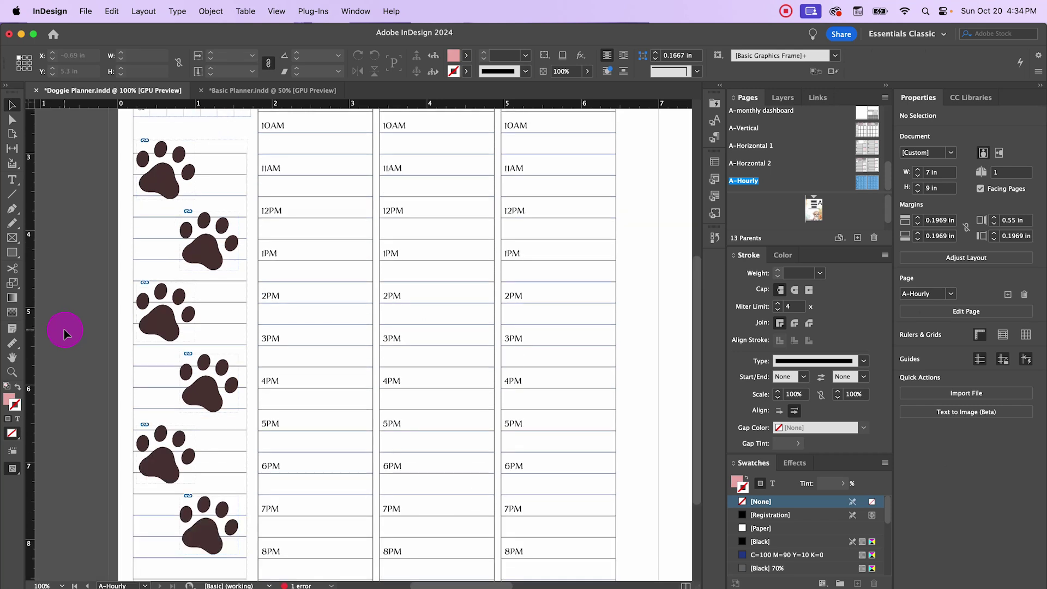
scroll(70, 320, "down", 1)
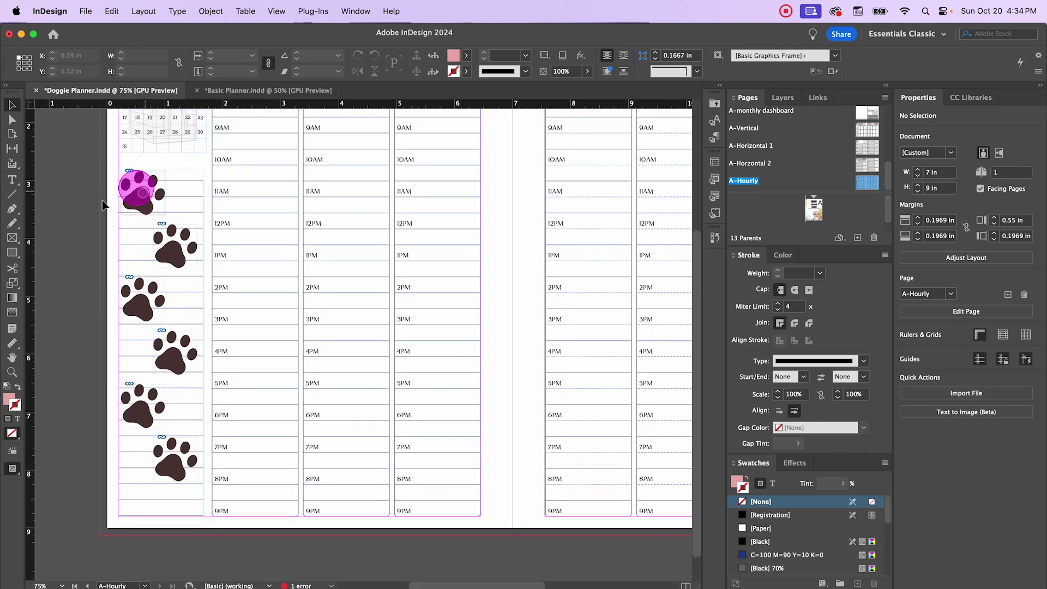
Select all six paw prints along the notes column and send them to the back, behind the note lines
left_click(143, 195)
left_click(170, 264, "shift")
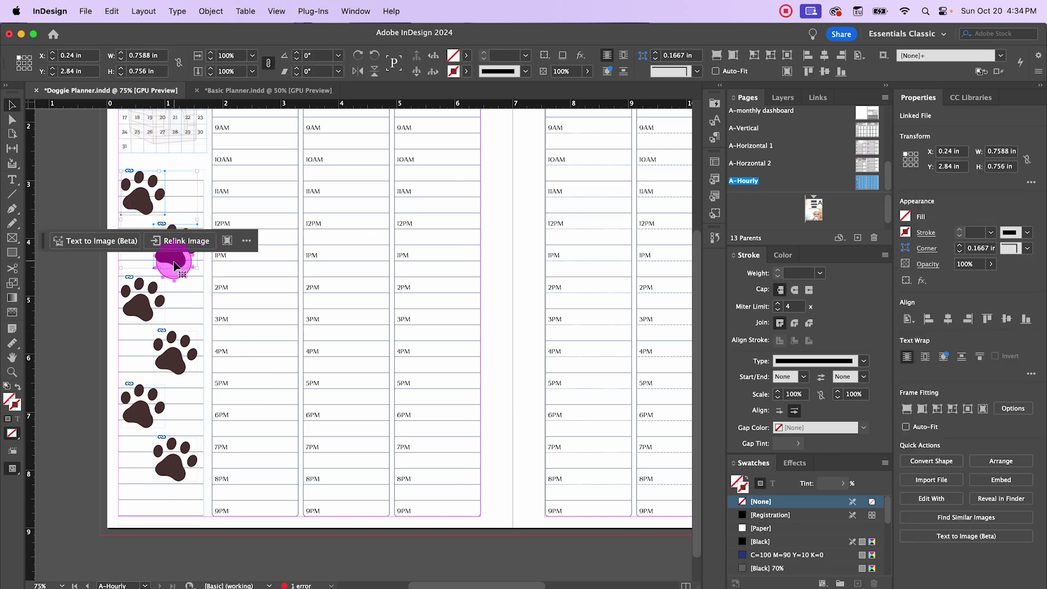
left_click(164, 299, "shift")
left_click(180, 368, "shift")
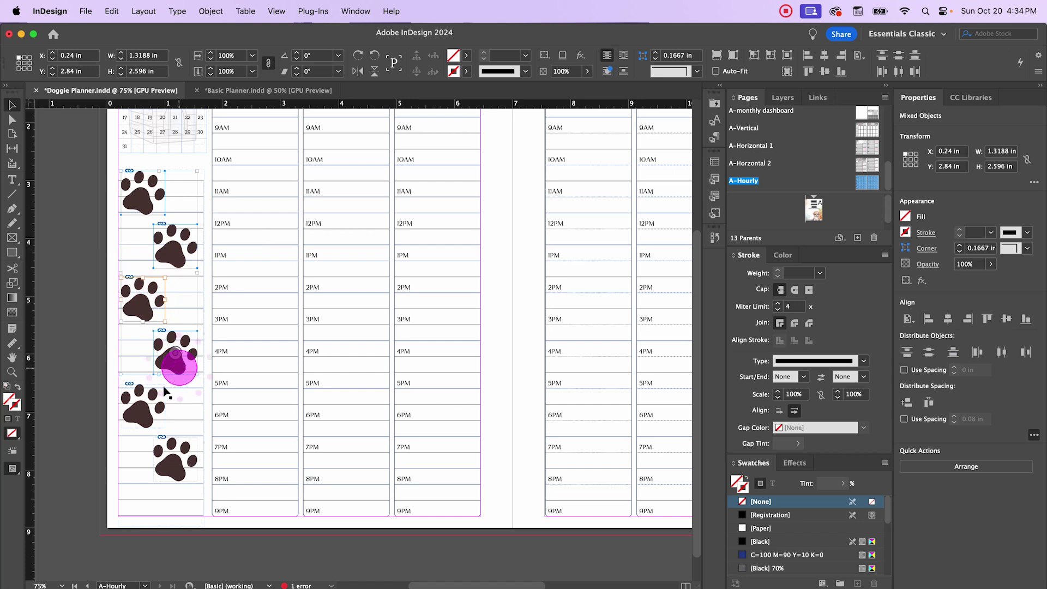
left_click(143, 404, "shift")
left_click(172, 476, "shift")
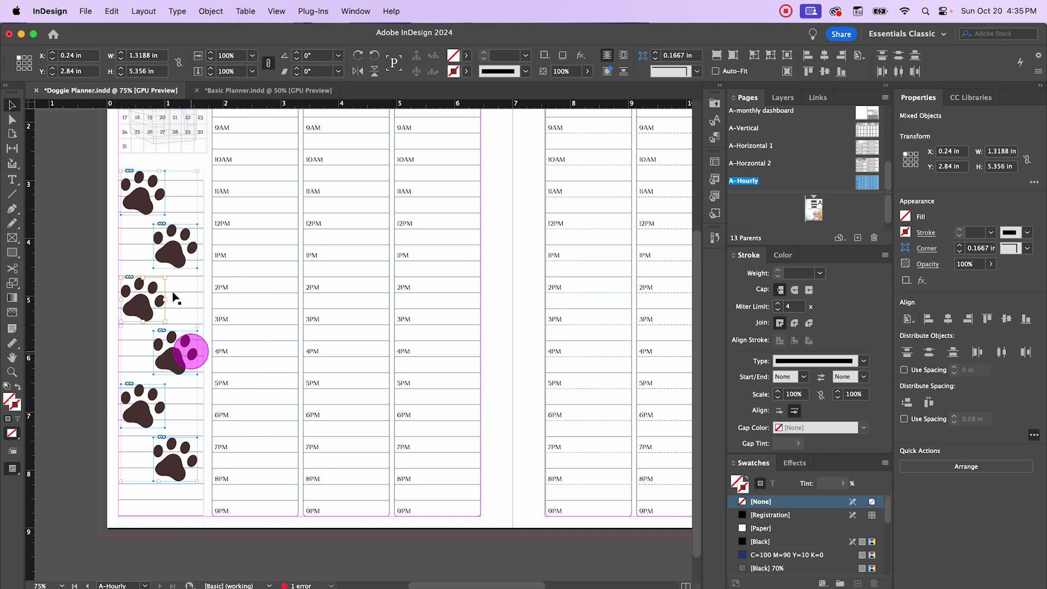
right_click(175, 246)
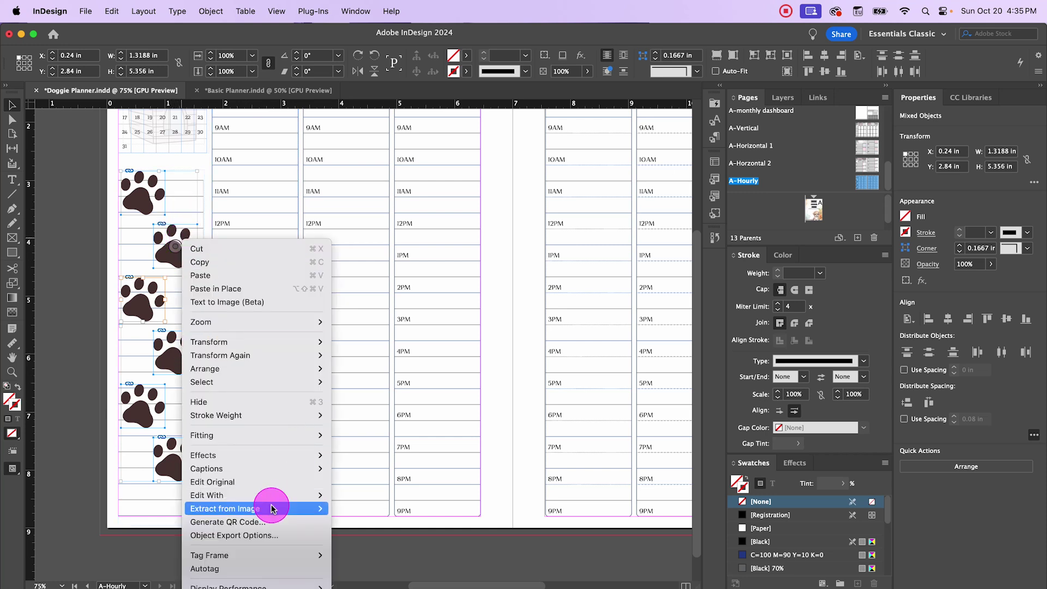
mouse_move(257, 368)
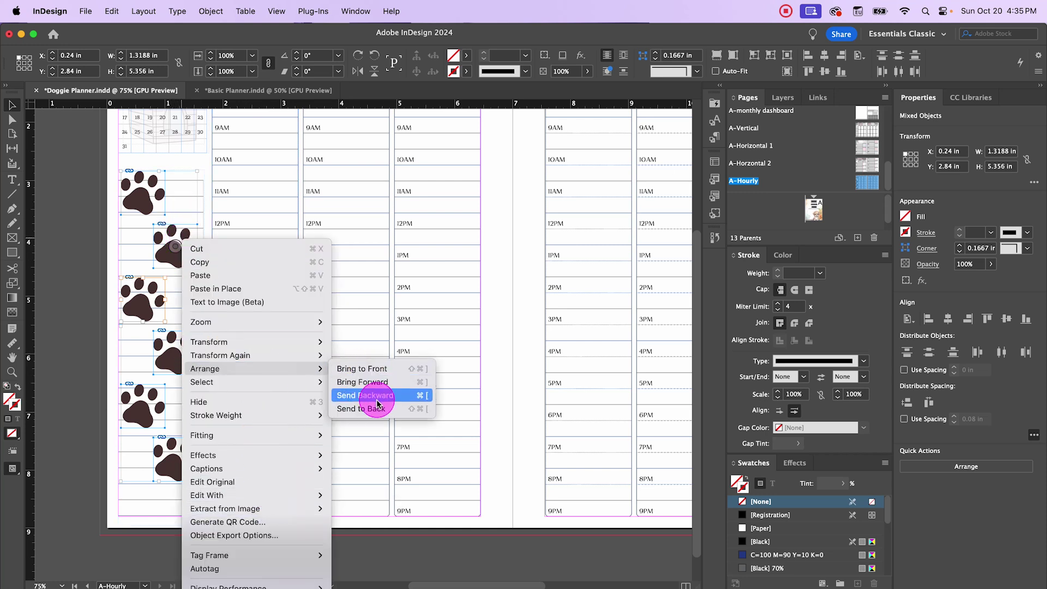
left_click(361, 409)
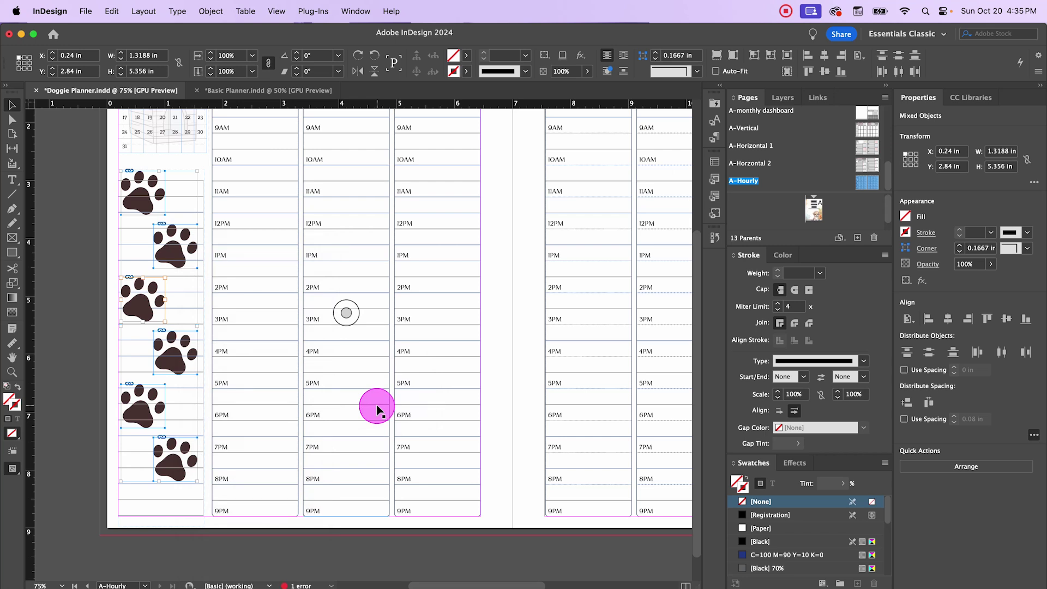
Set the six paw prints' opacity to 20% and deselect them
left_click(587, 72)
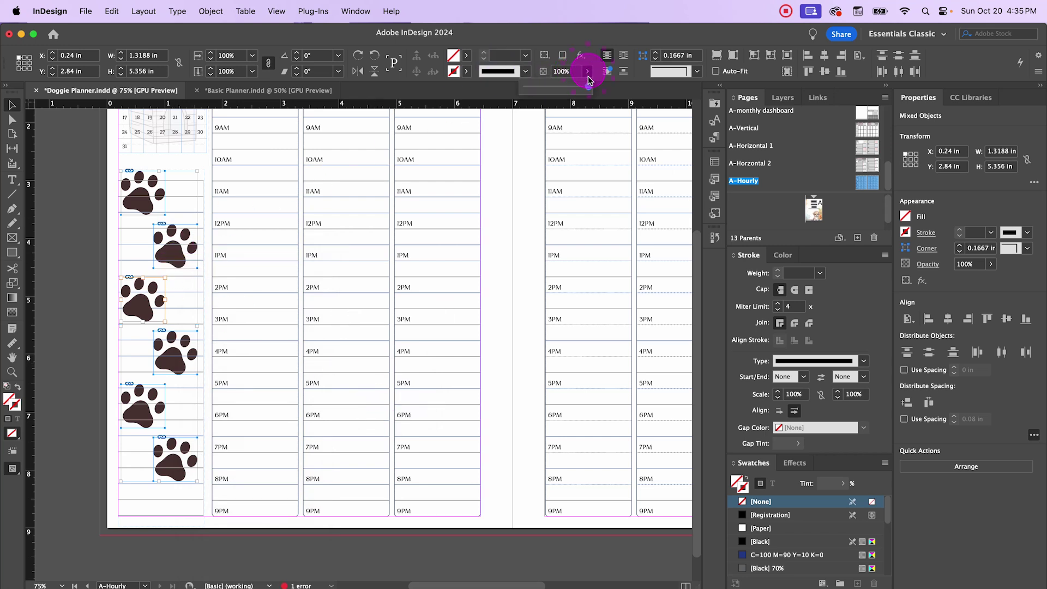
left_click_drag(588, 86, 535, 87)
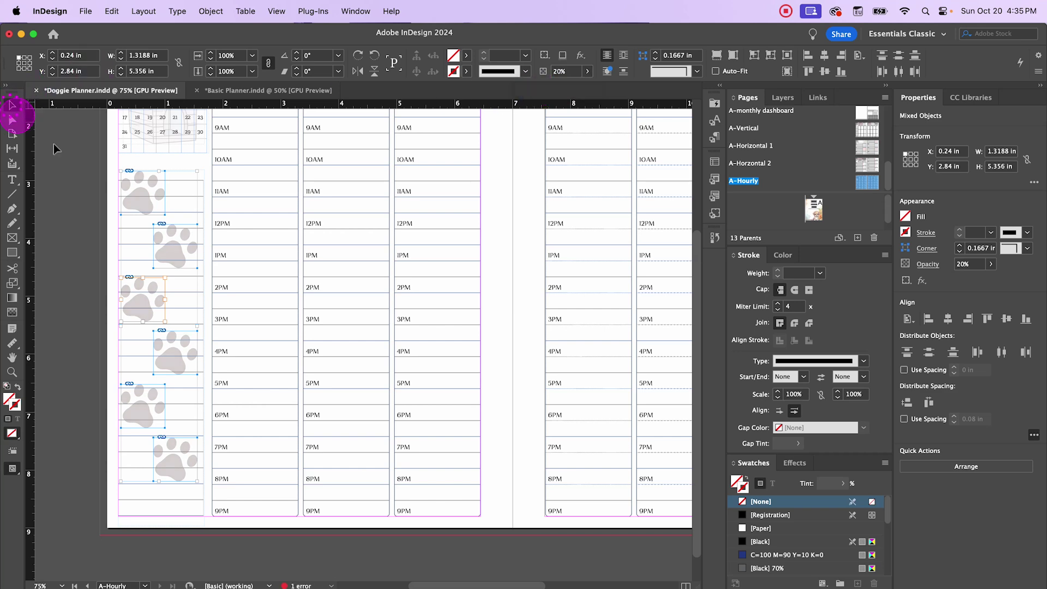
left_click(84, 185)
scroll(96, 285, "up", 5)
scroll(96, 286, "down", 3)
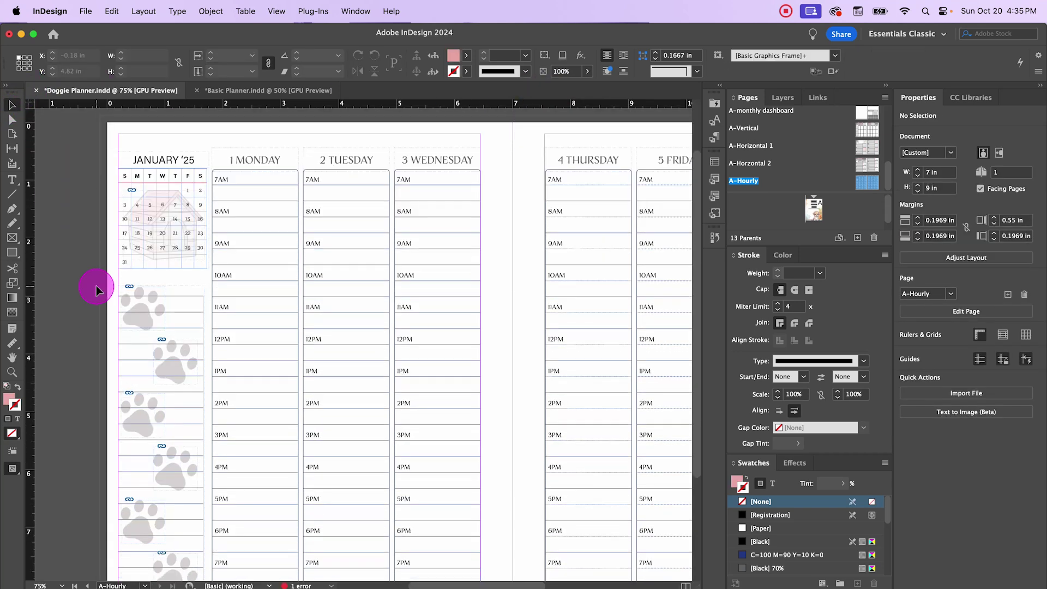
key("super+minus")
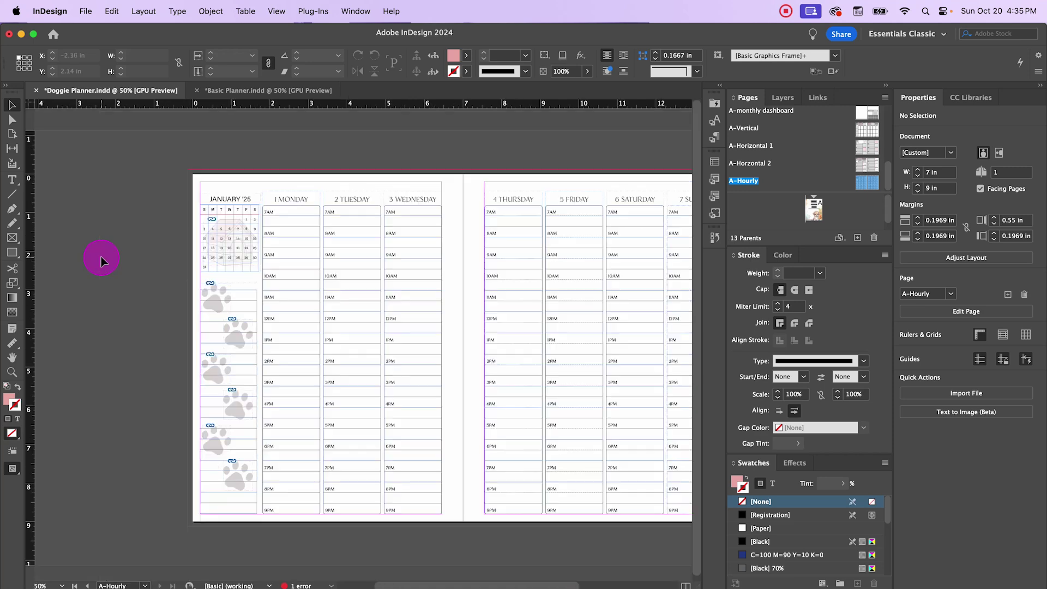
left_click_drag(458, 320, 362, 319)
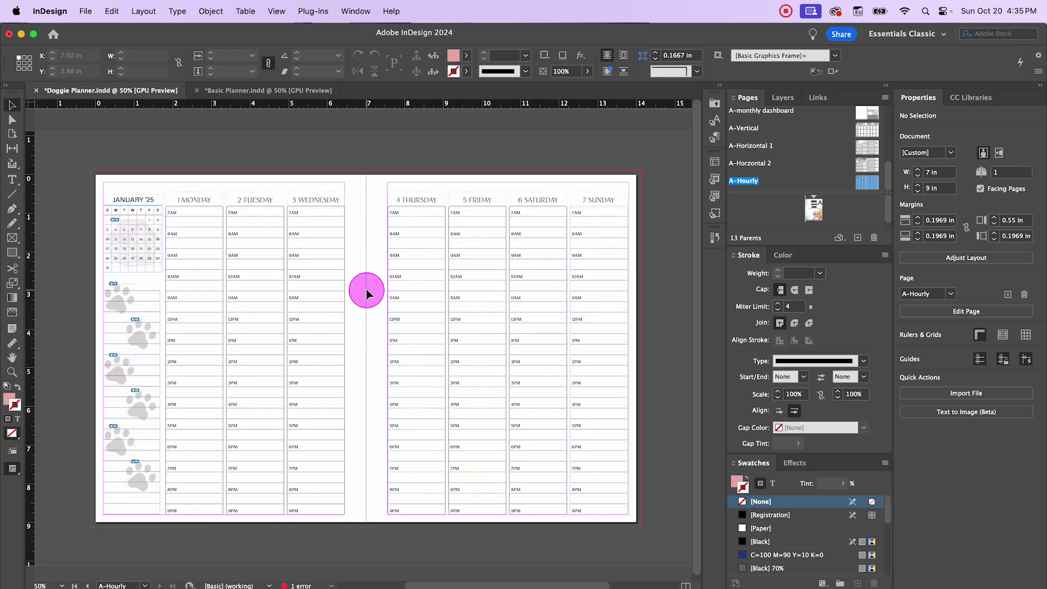
scroll(367, 289, "up", 2)
scroll(367, 290, "down", 2)
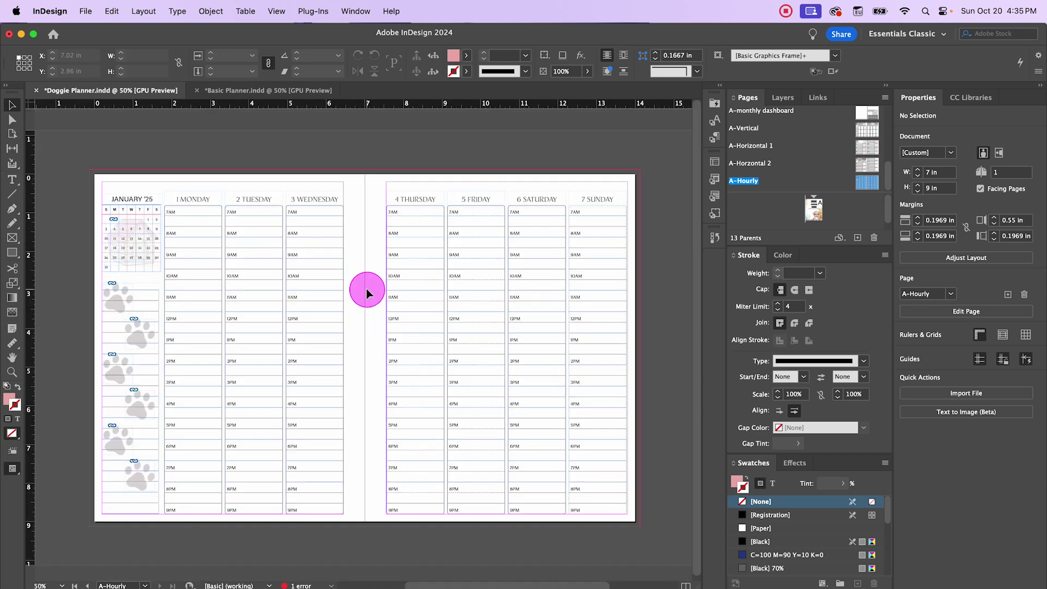